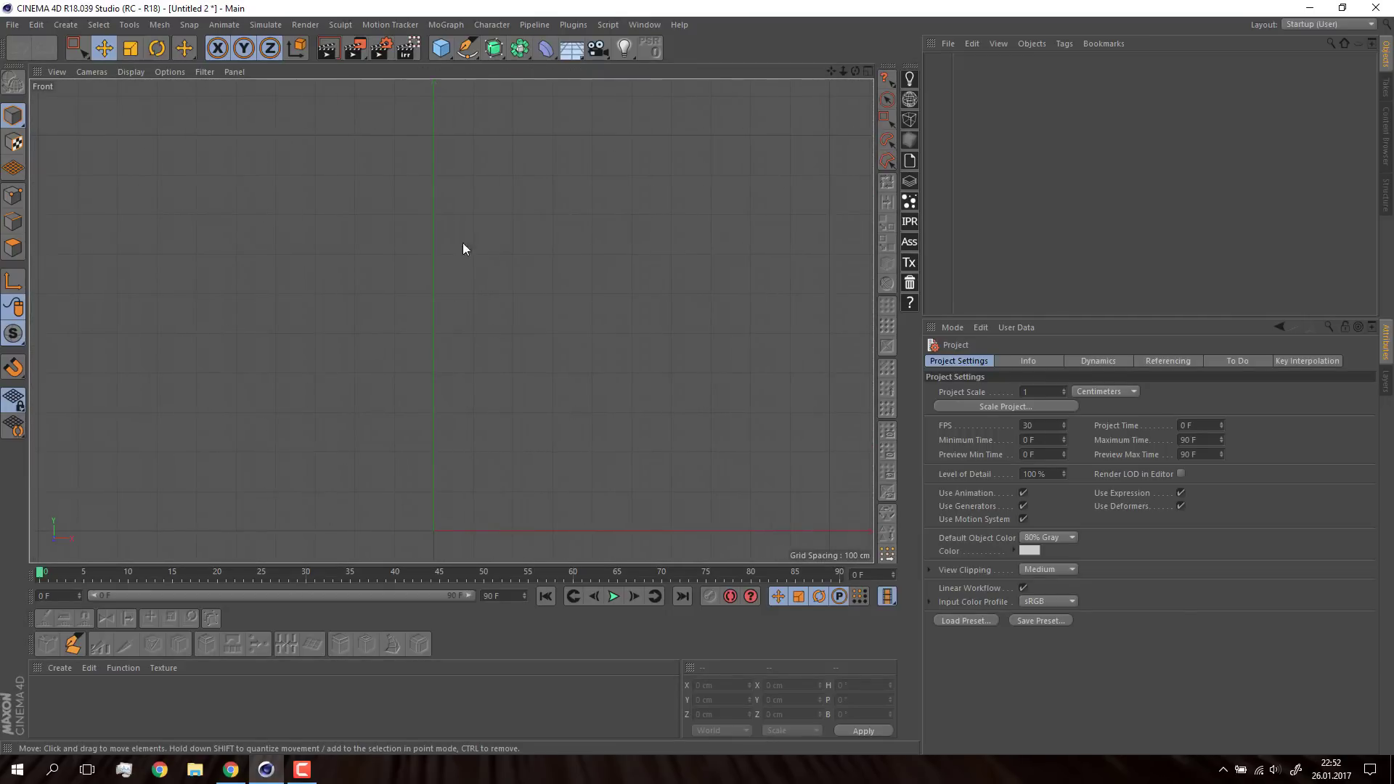
Step: Draw a four-point backward-C Bezier spline in the Front view, ending at the bottom centre
click(467, 48)
click(433, 213)
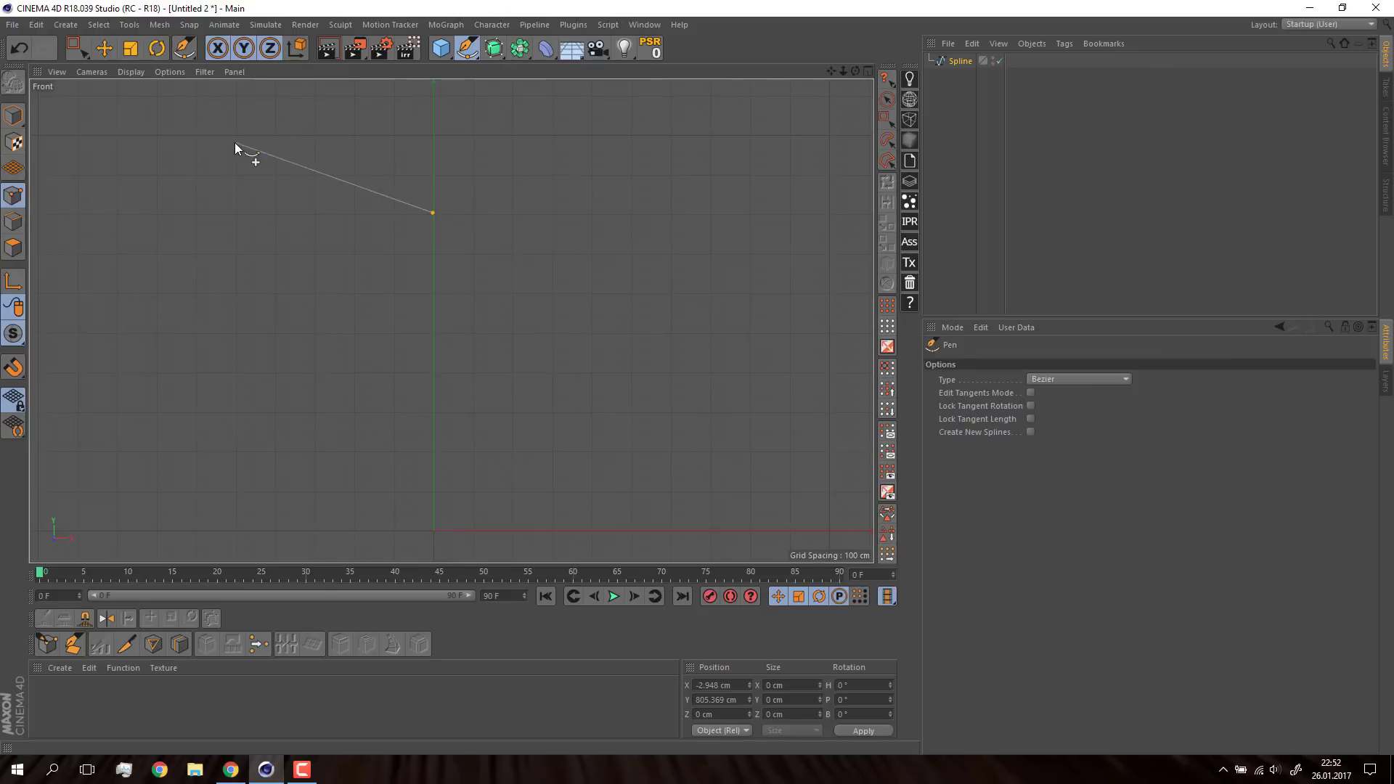
drag(237, 146, 162, 172)
drag(201, 380, 266, 438)
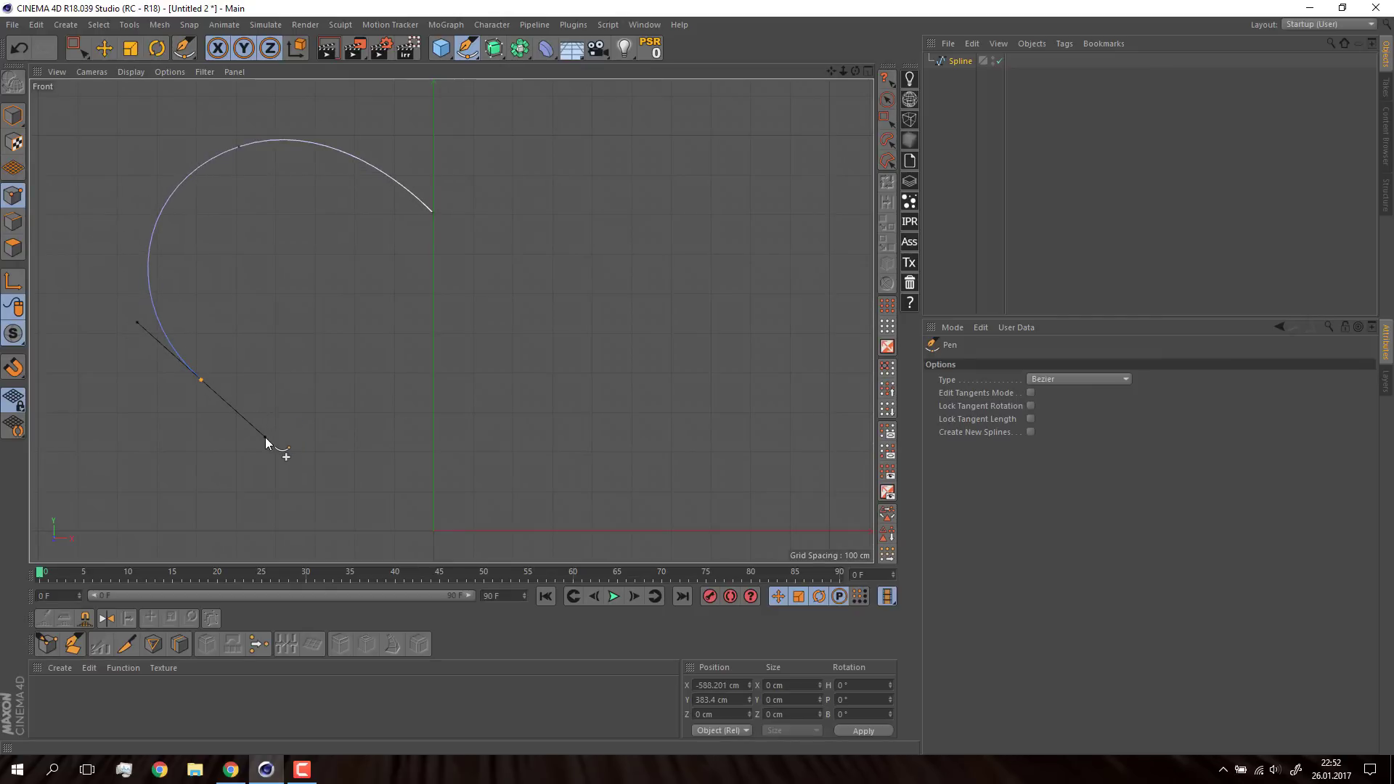
click(435, 516)
key(9)
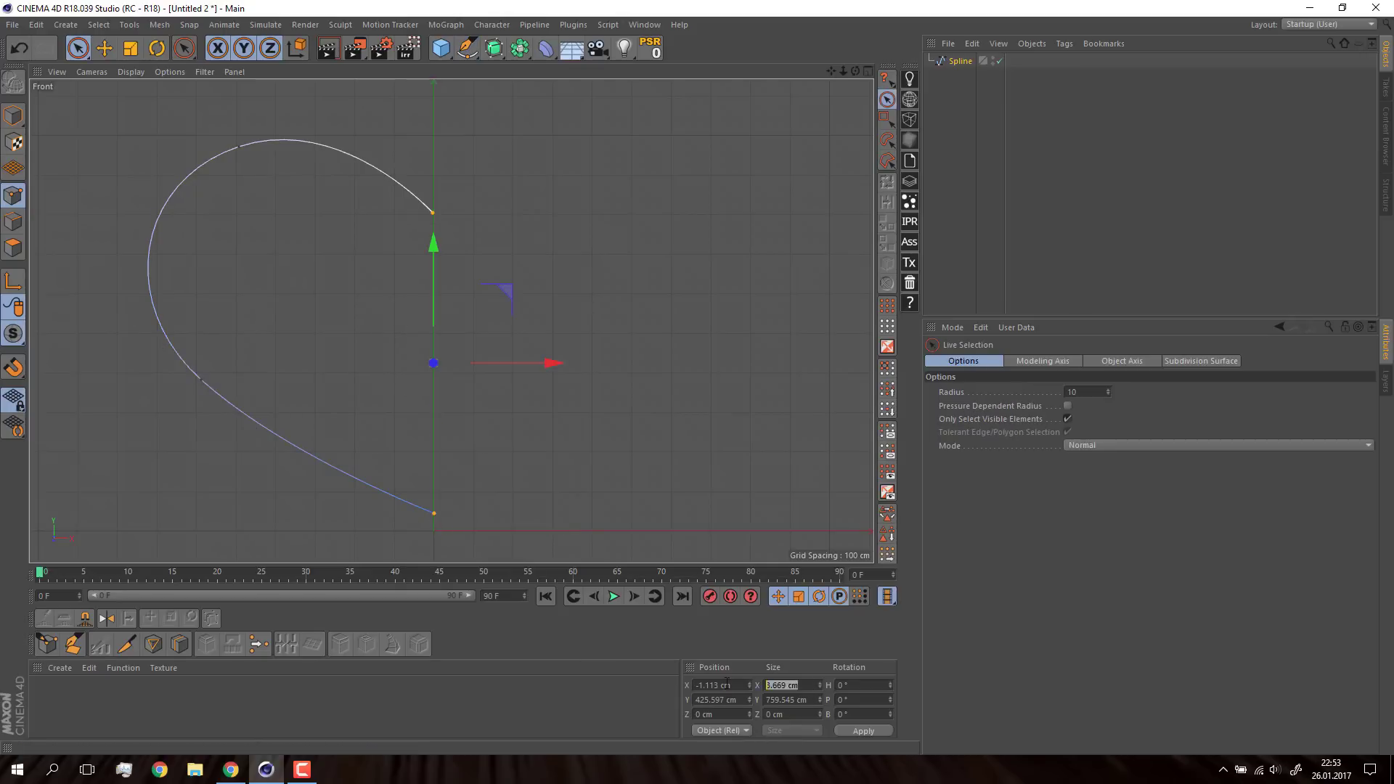
Step: Duplicate the spline and offset the copy in depth in the Perspective view
middle_click(190, 308)
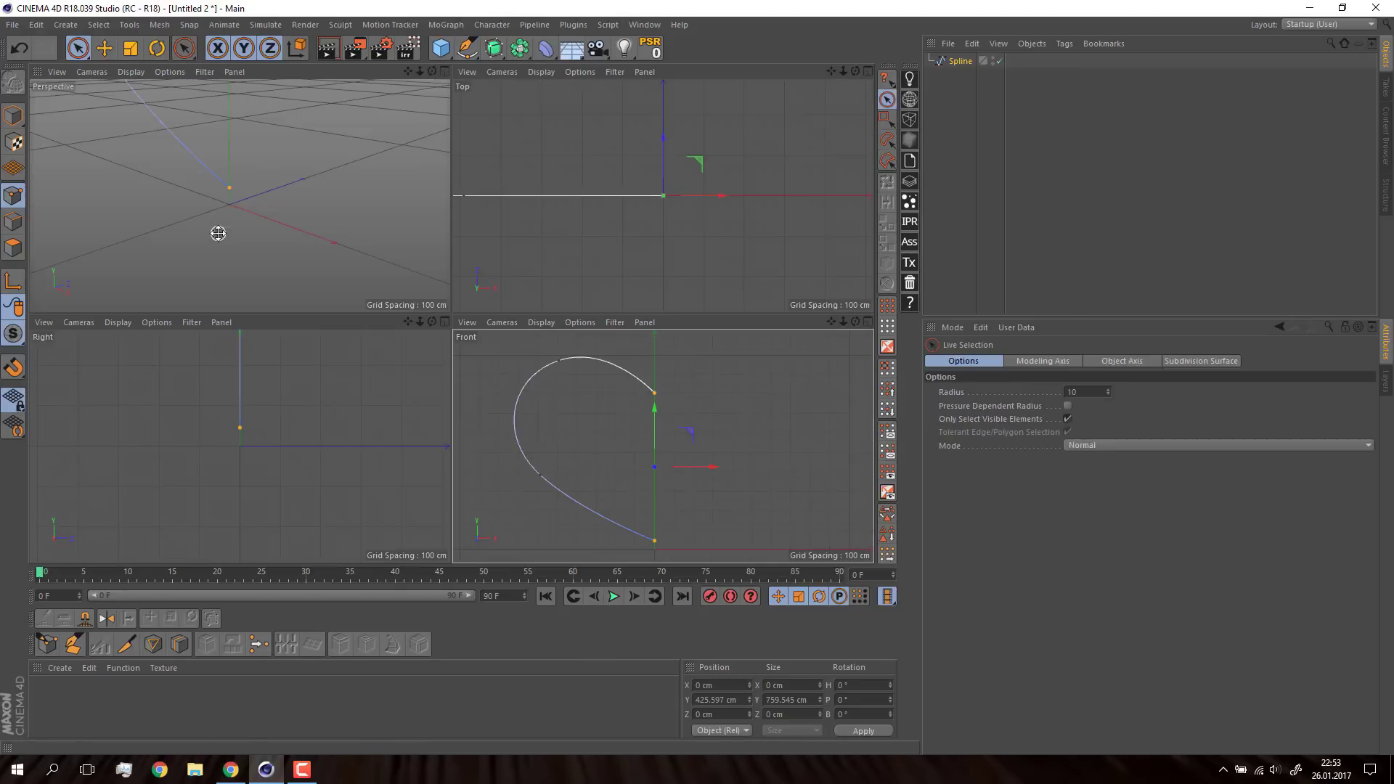
middle_click(218, 233)
key(space)
scroll(393, 302, down, 3)
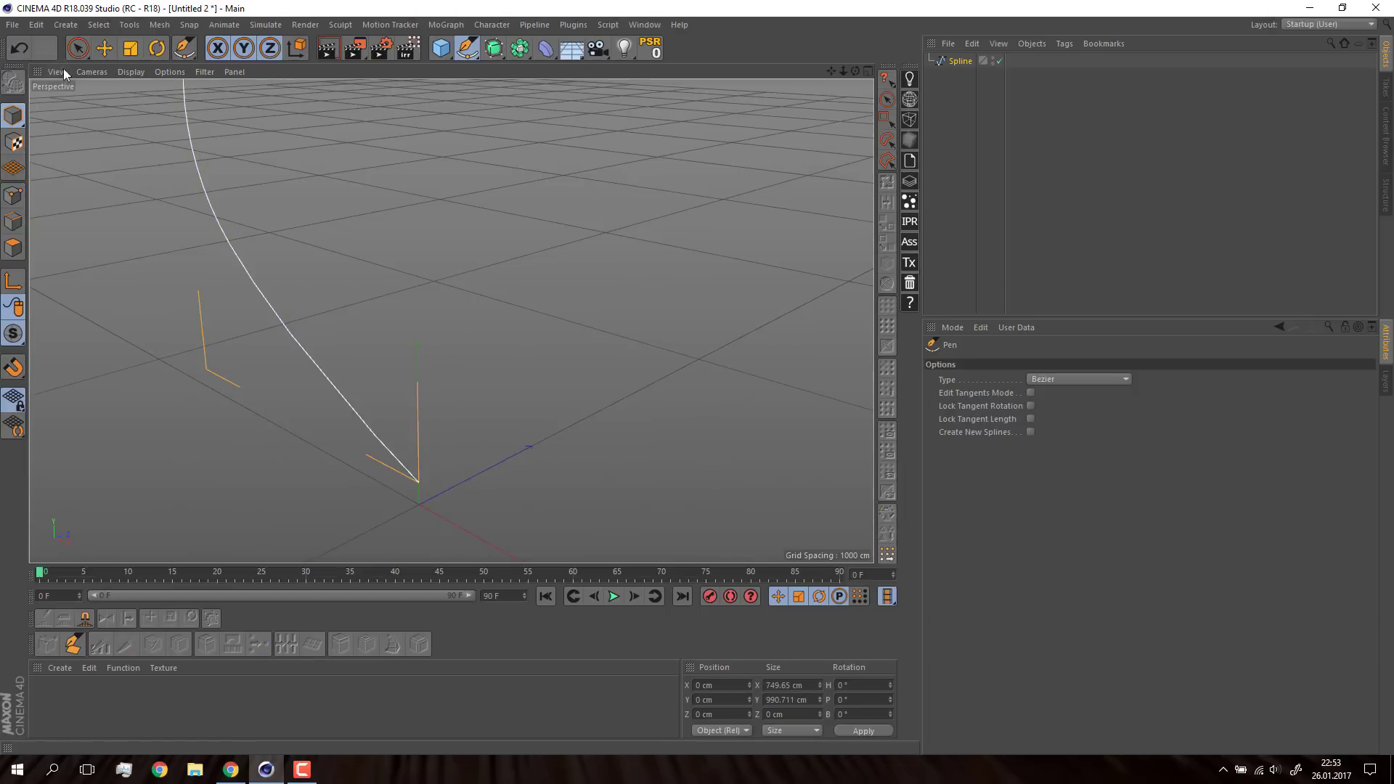
key(space)
mouse_move(467, 373)
alt+mouse_down()
mouse_move(425, 281)
mouse_move(422, 385)
mouse_move(445, 398)
alt+mouse_up()
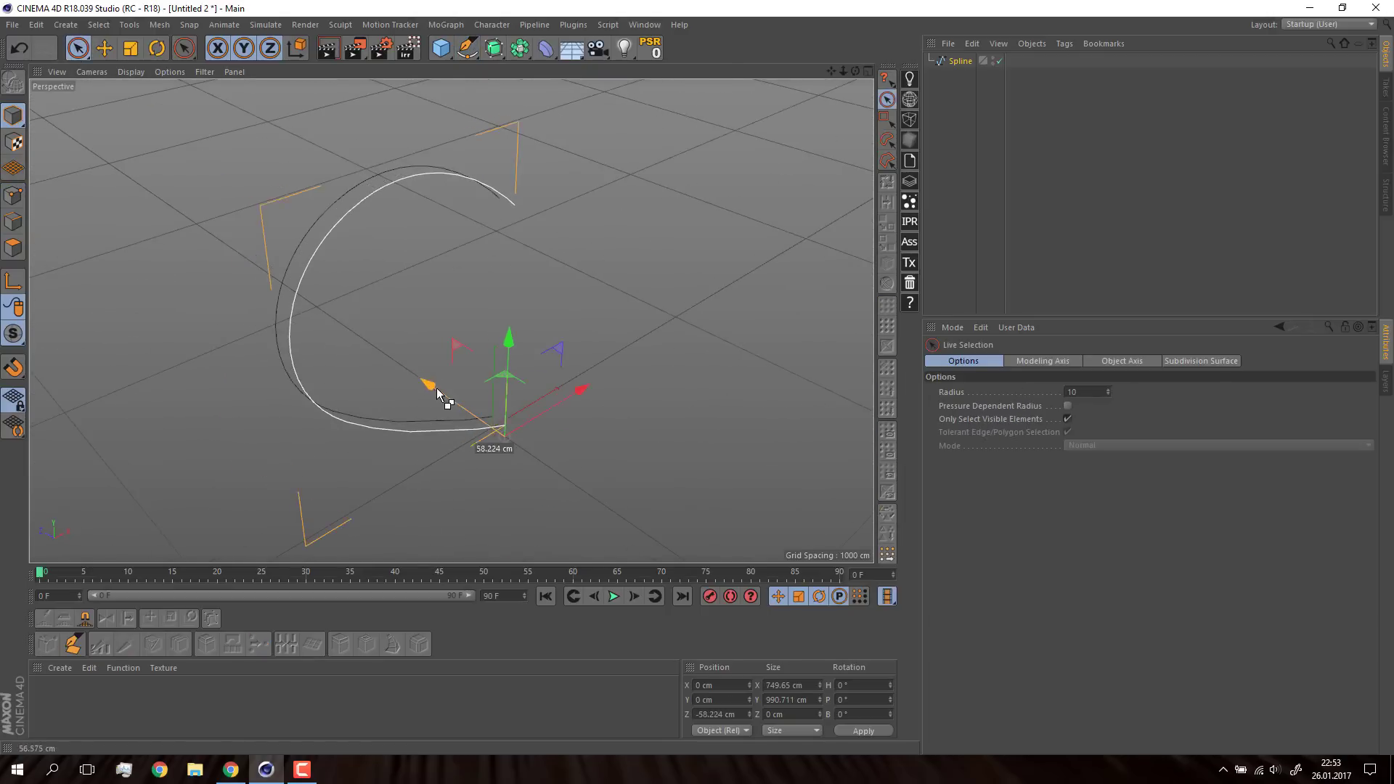
Step: Put both splines under a new Loft and show it with wireframe shading
click(493, 48)
click(663, 96)
click(966, 75)
shift+click(966, 90)
drag(959, 89, 957, 63)
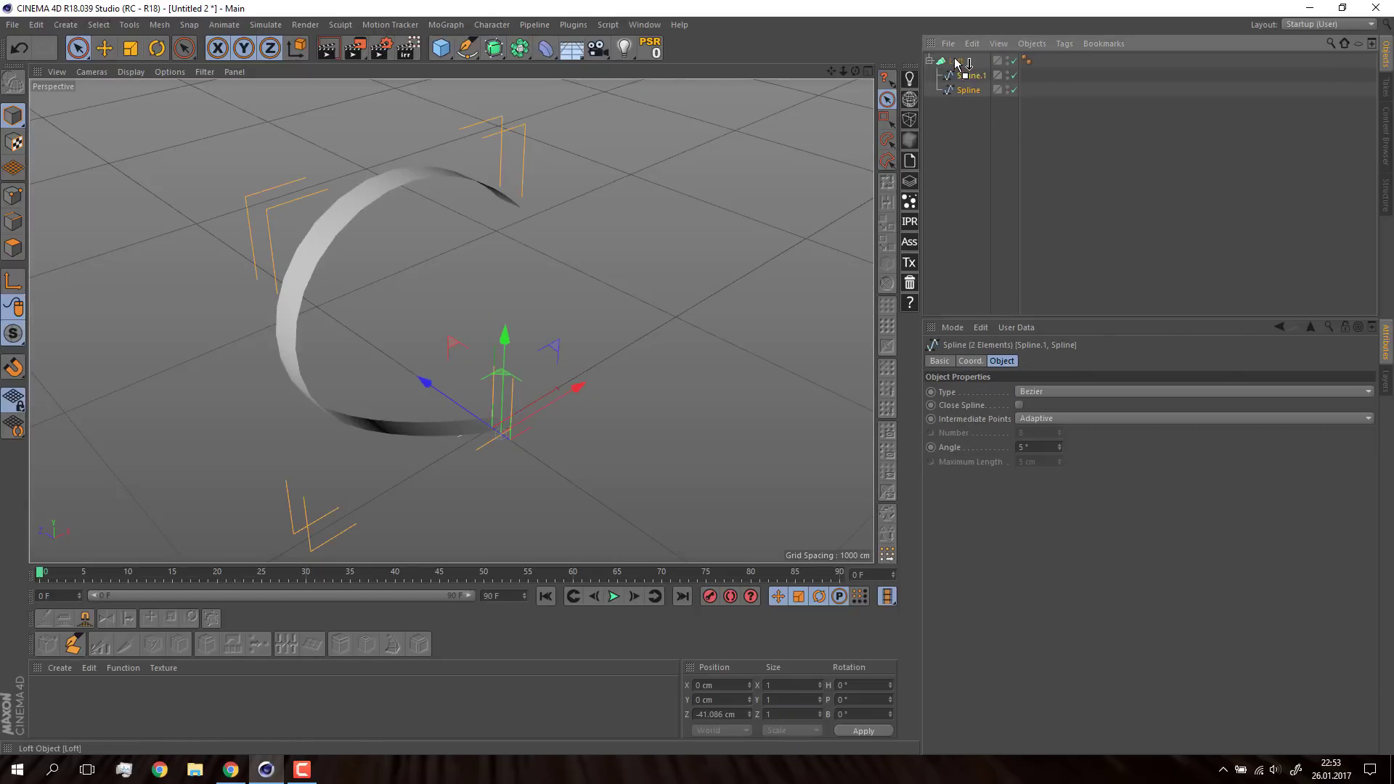
click(133, 71)
click(152, 108)
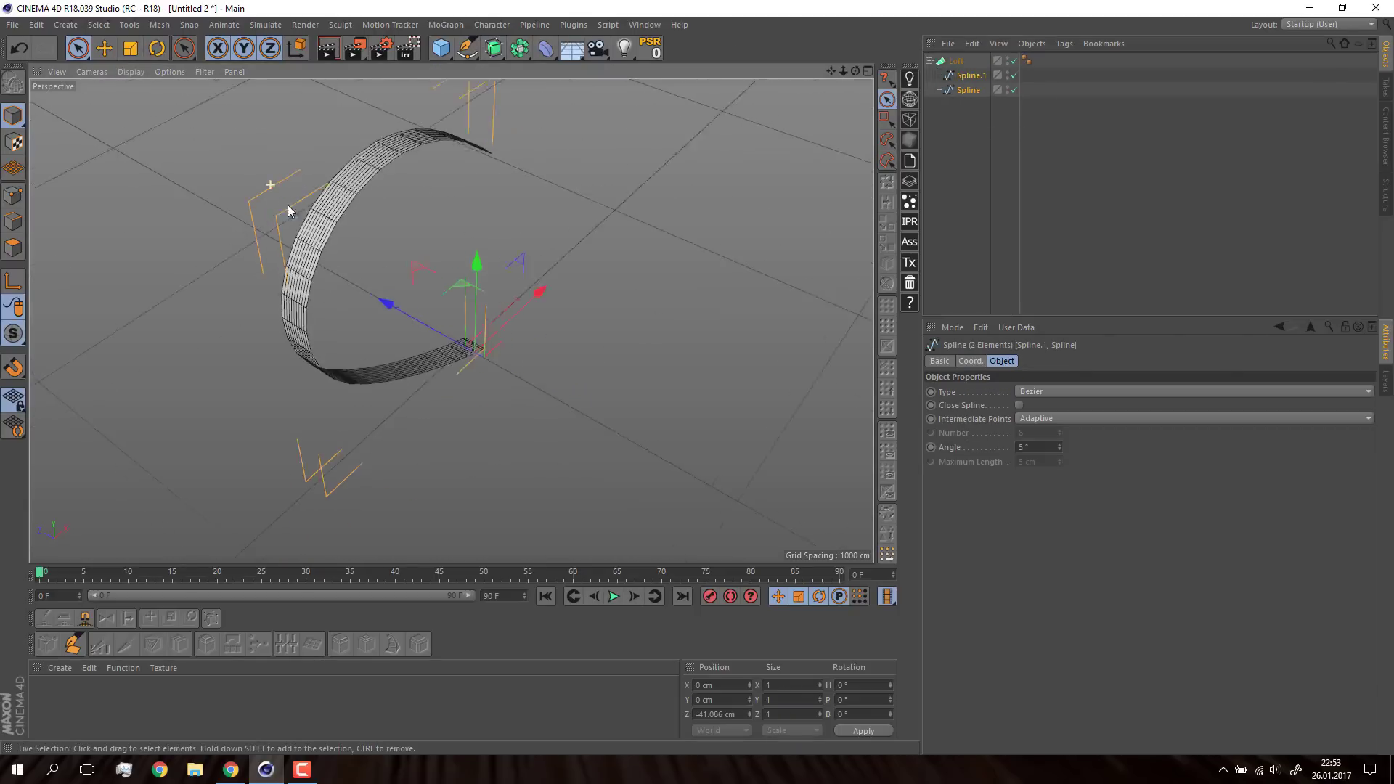
alt+drag(288, 205, 428, 209)
Step: Set the Loft to 10 U and 2 V subdivisions with per-segment subdivision off
click(955, 61)
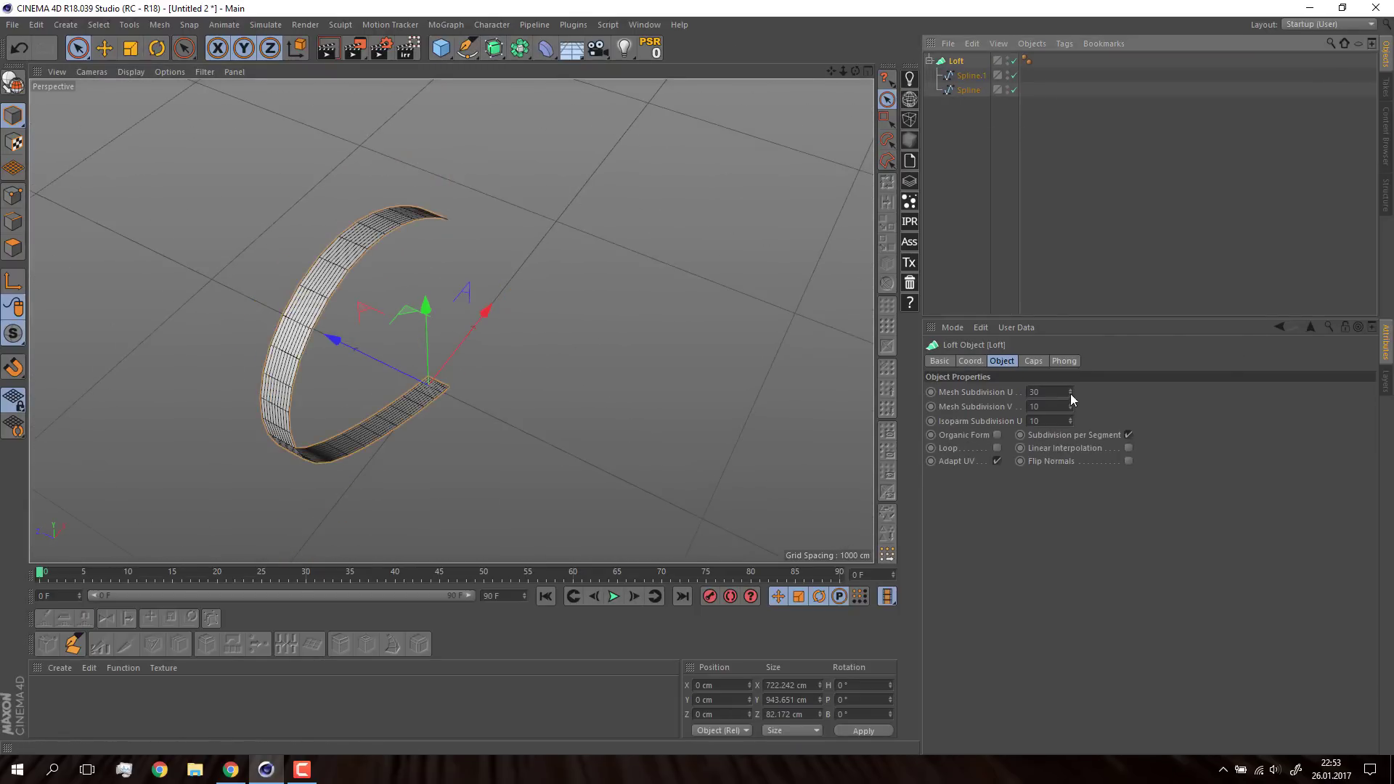
drag(1070, 394, 1046, 393)
mouse_move(421, 189)
alt+mouse_down()
mouse_move(378, 224)
mouse_move(509, 284)
alt+mouse_up()
drag(1070, 393, 1058, 393)
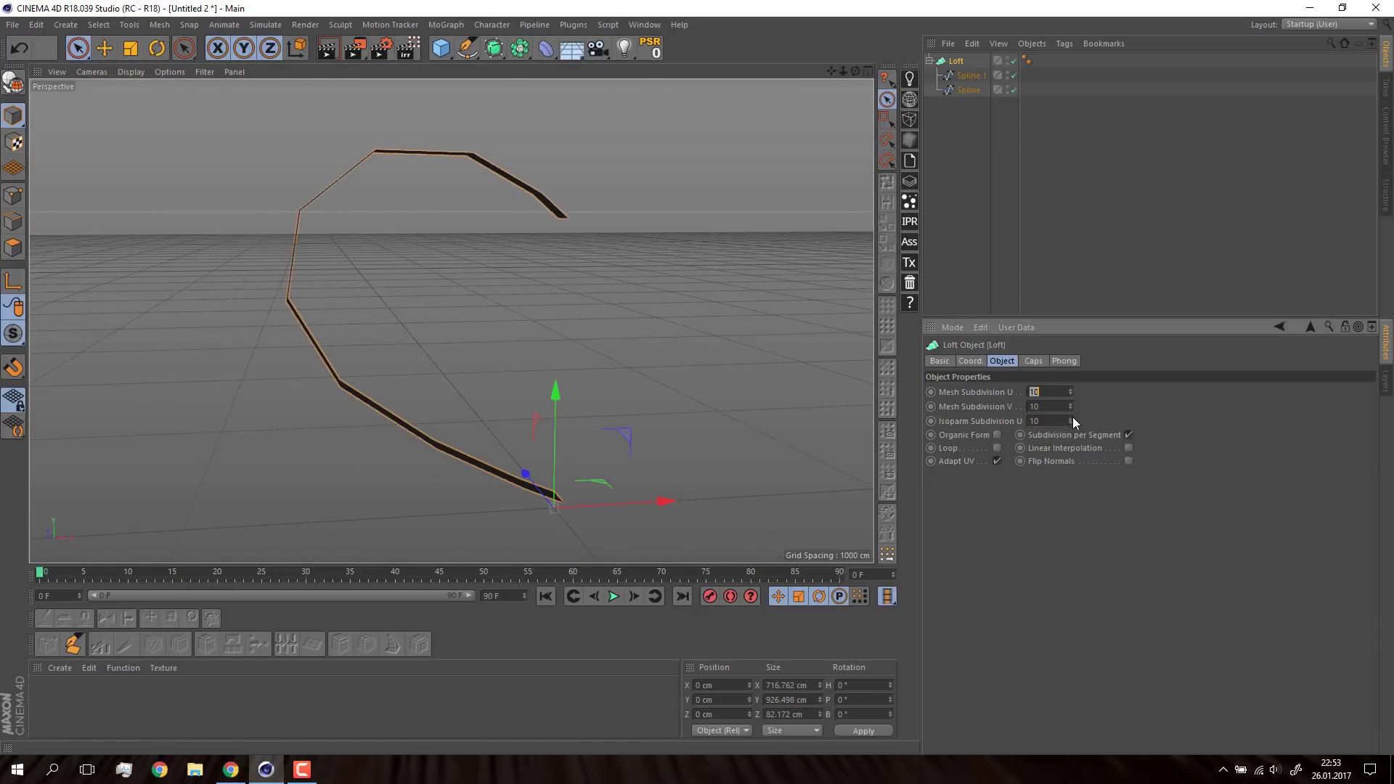
alt+drag(373, 218, 407, 182)
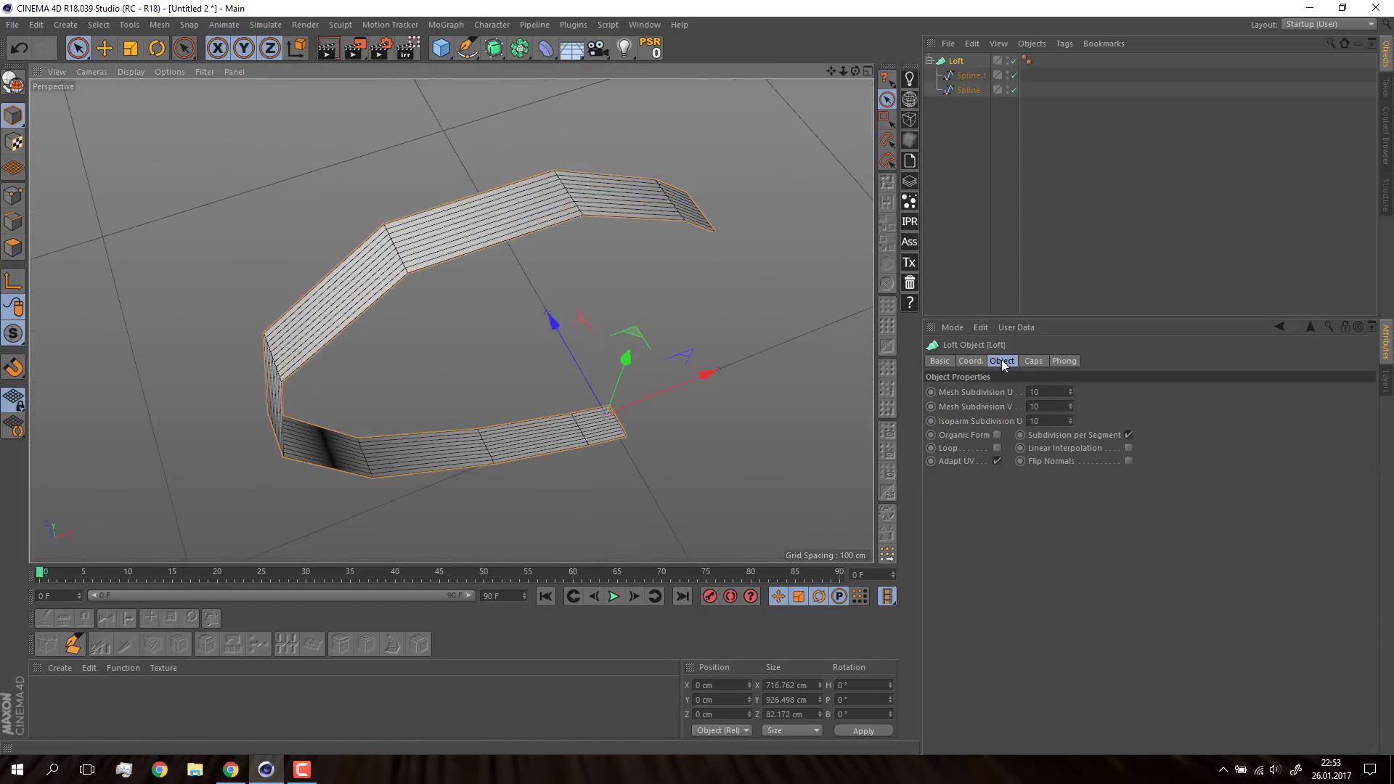
drag(1071, 407, 1046, 408)
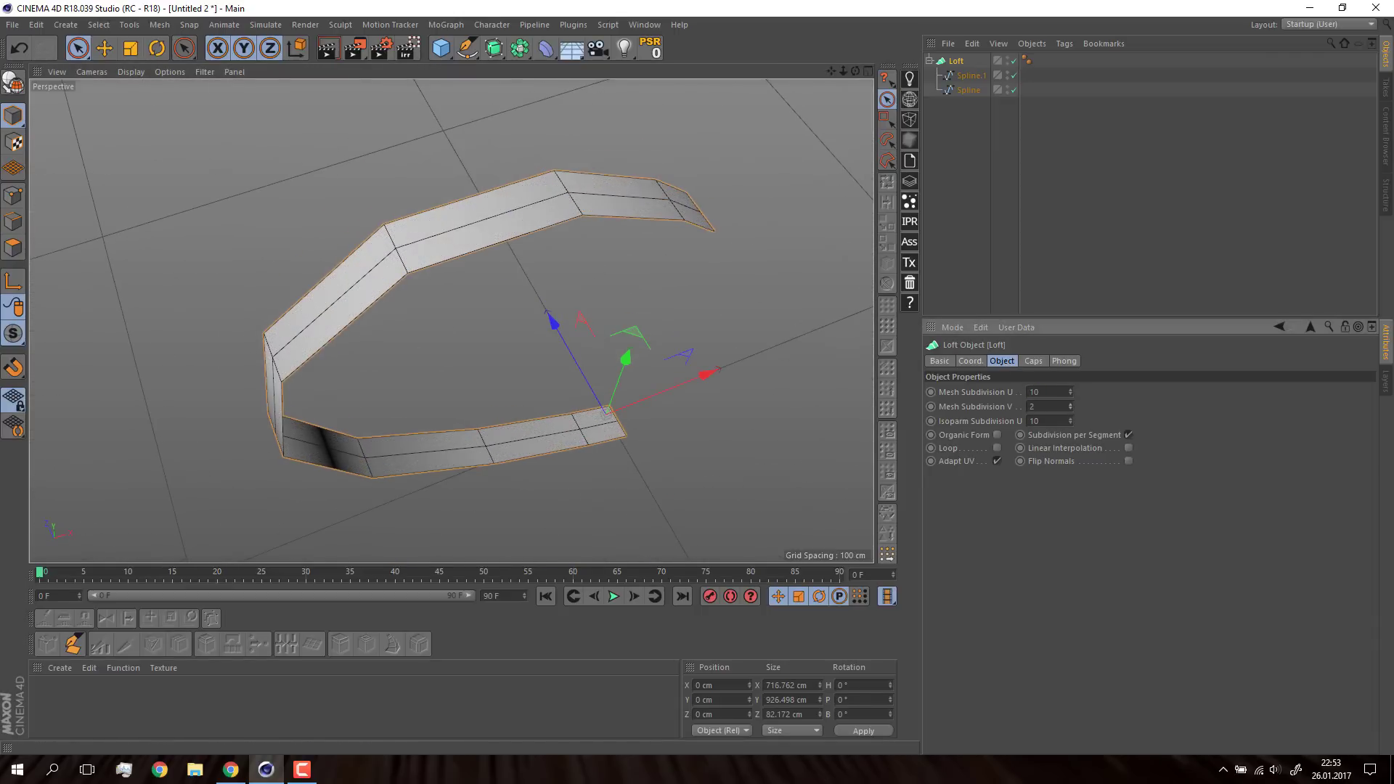
click(1129, 435)
mouse_move(563, 353)
alt+mouse_down()
mouse_move(532, 241)
mouse_move(578, 215)
mouse_move(560, 242)
mouse_move(610, 225)
alt+mouse_up()
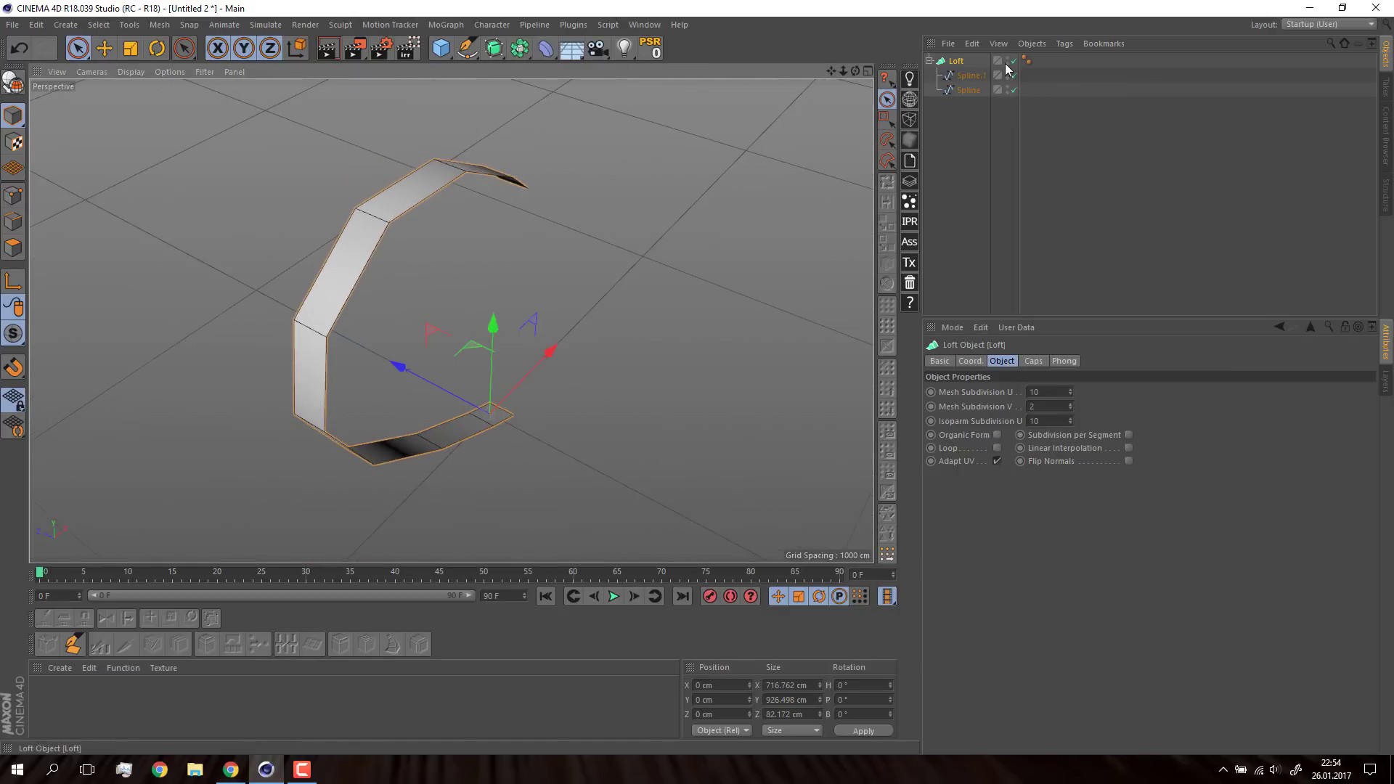
drag(1044, 58, 934, 104)
Step: Merge the loft into one polygon object, Loft.1, and work on its edges
right_click(970, 90)
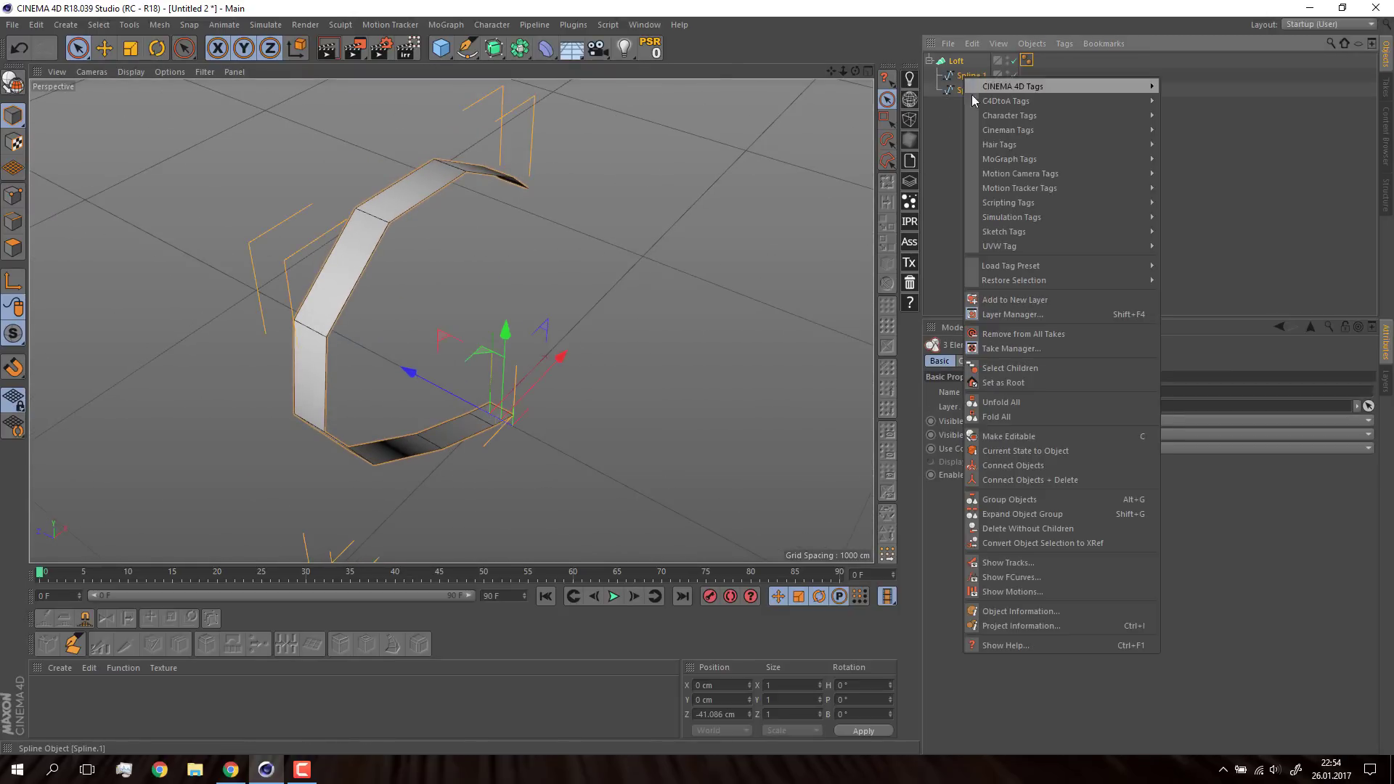
click(1000, 478)
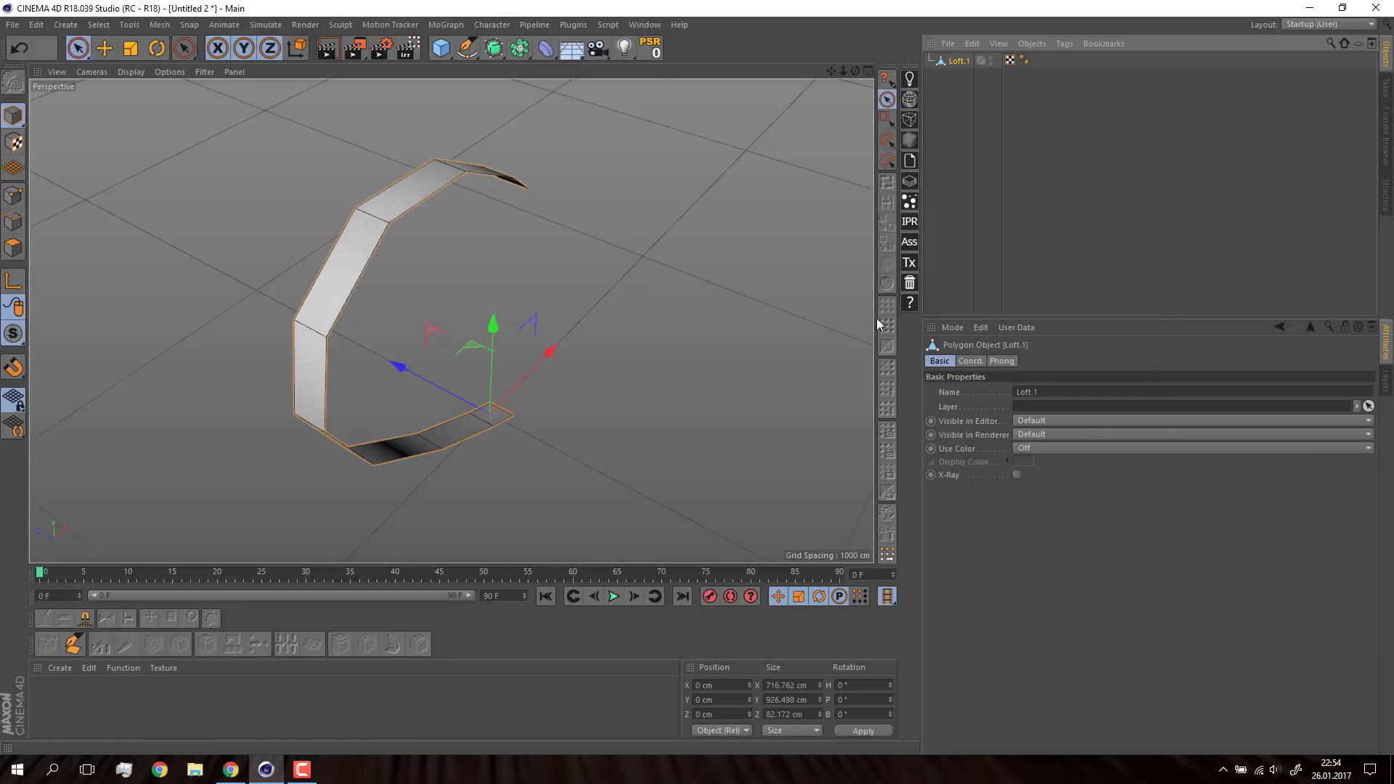
click(530, 244)
click(957, 60)
click(13, 195)
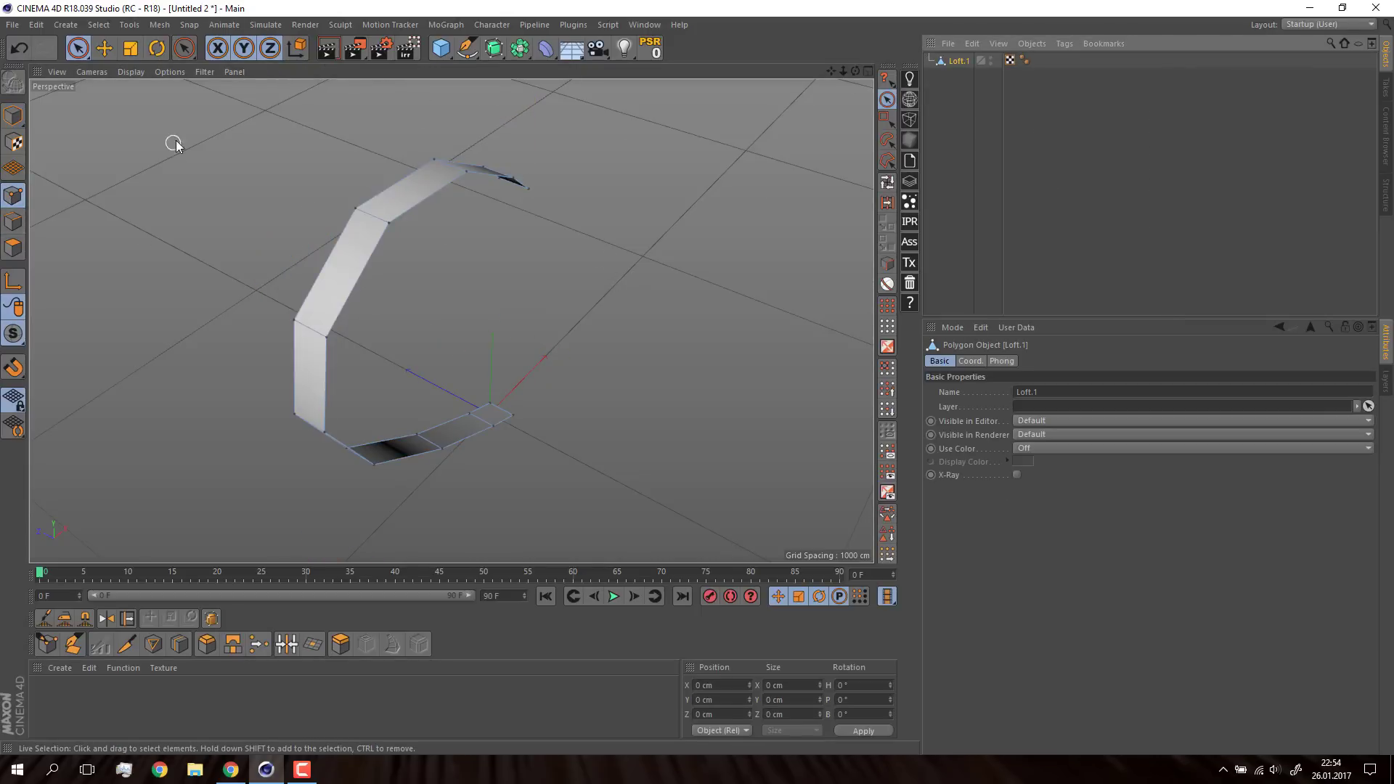
click(13, 222)
Step: Box-select one border's edges with Only Select Visible Elements turned off
middle_click(526, 270)
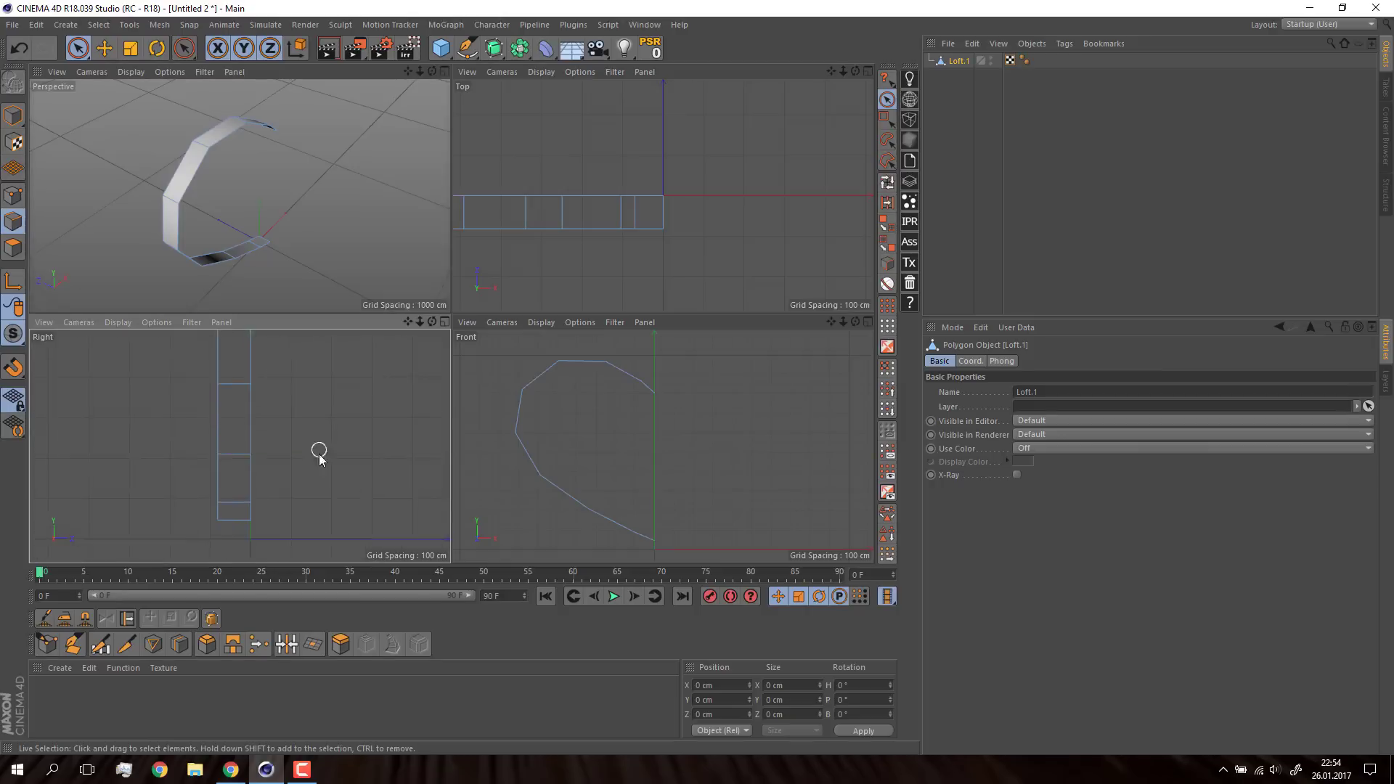
scroll(319, 450, down, 3)
scroll(271, 416, down, 2)
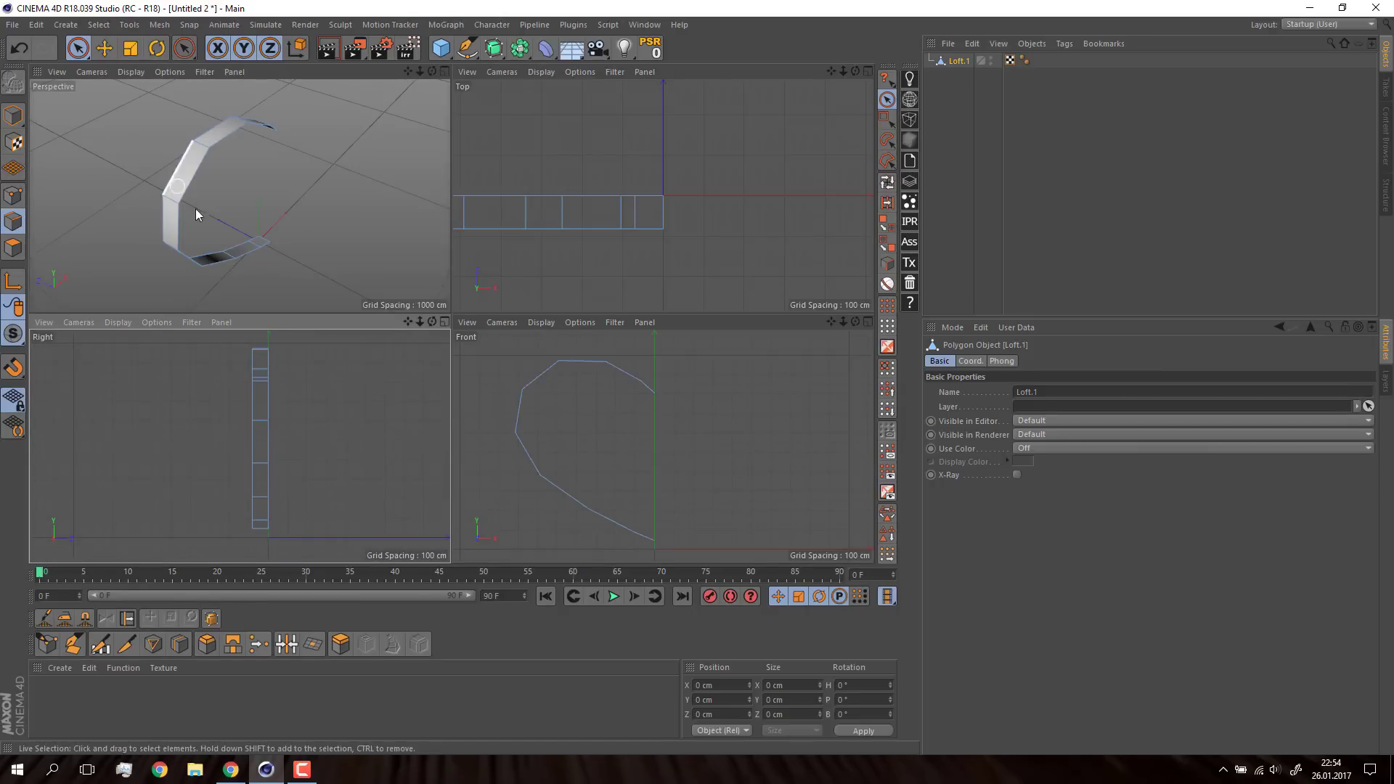
click(77, 48)
click(138, 102)
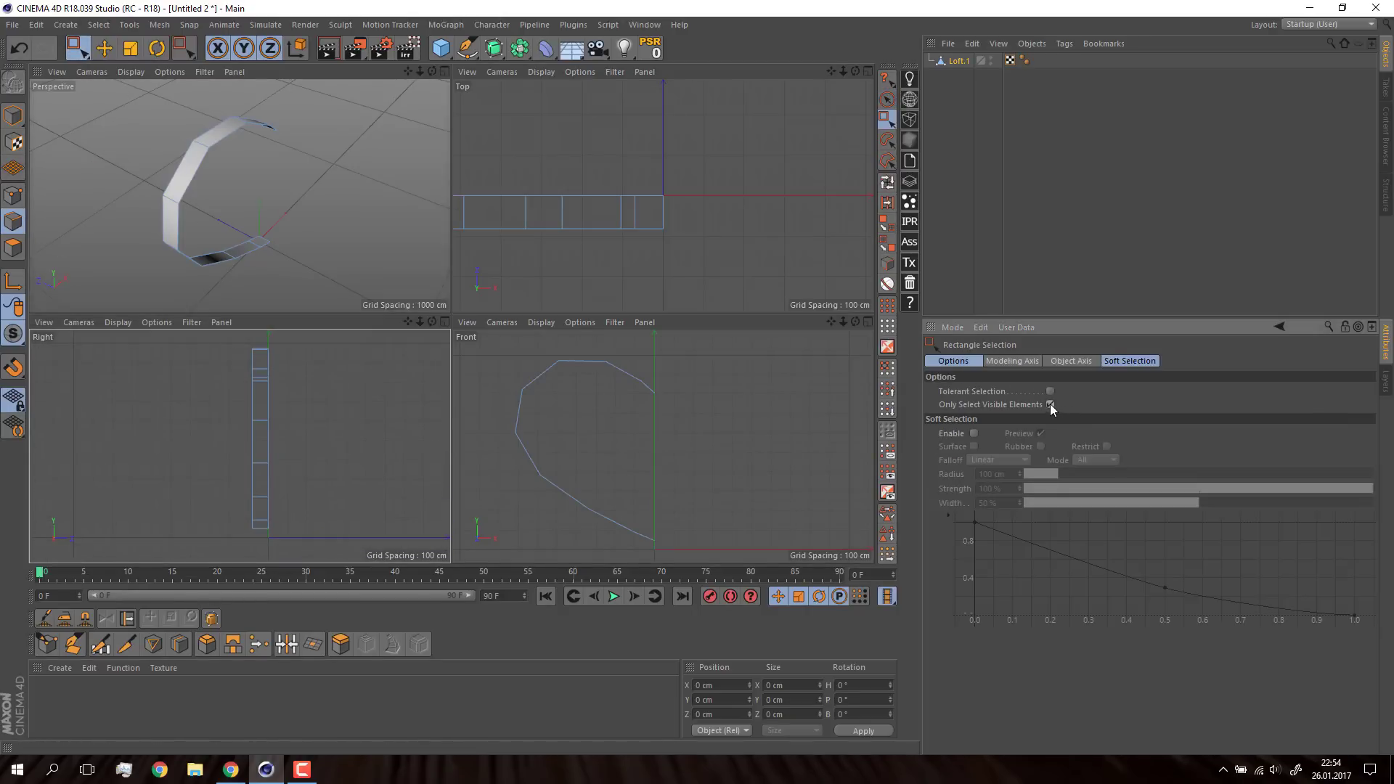
drag(259, 537, 207, 340)
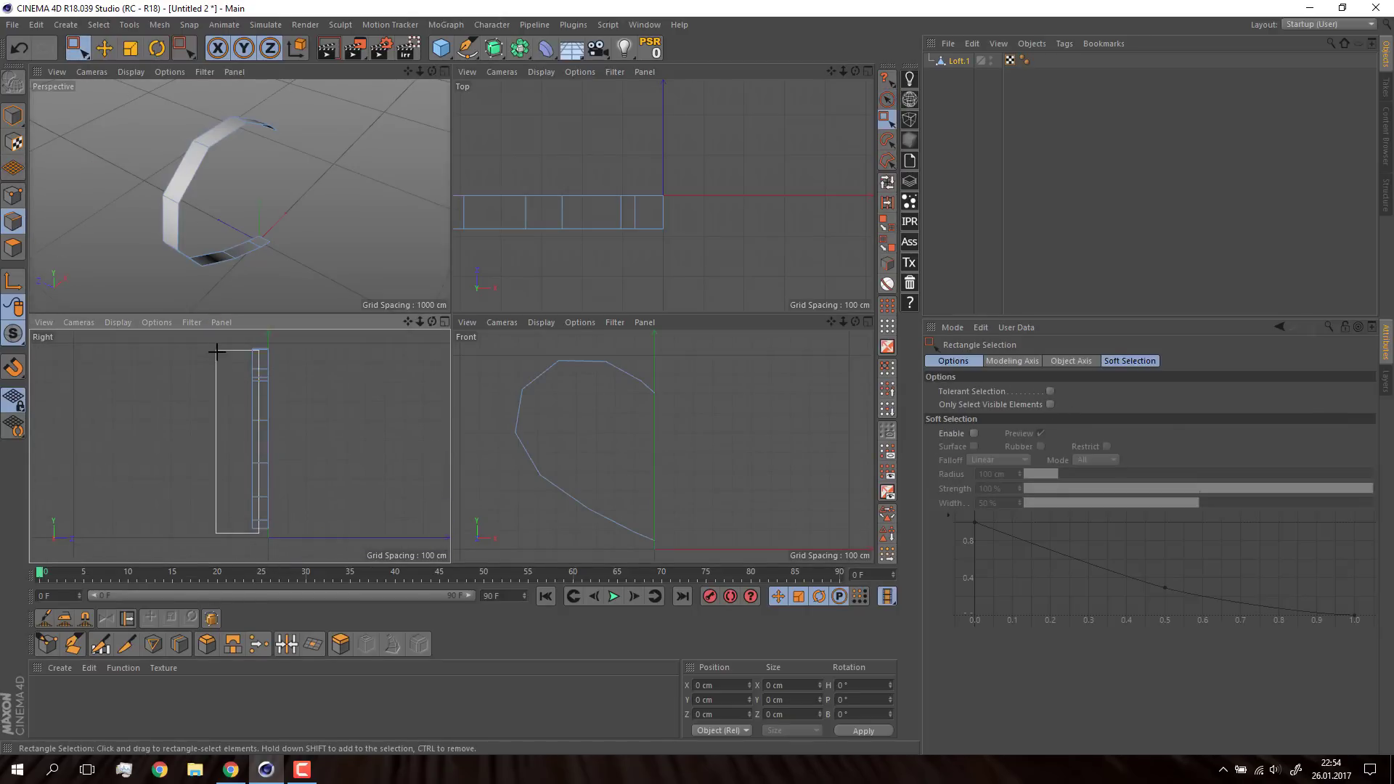
middle_click(207, 283)
alt+drag(234, 407, 255, 388)
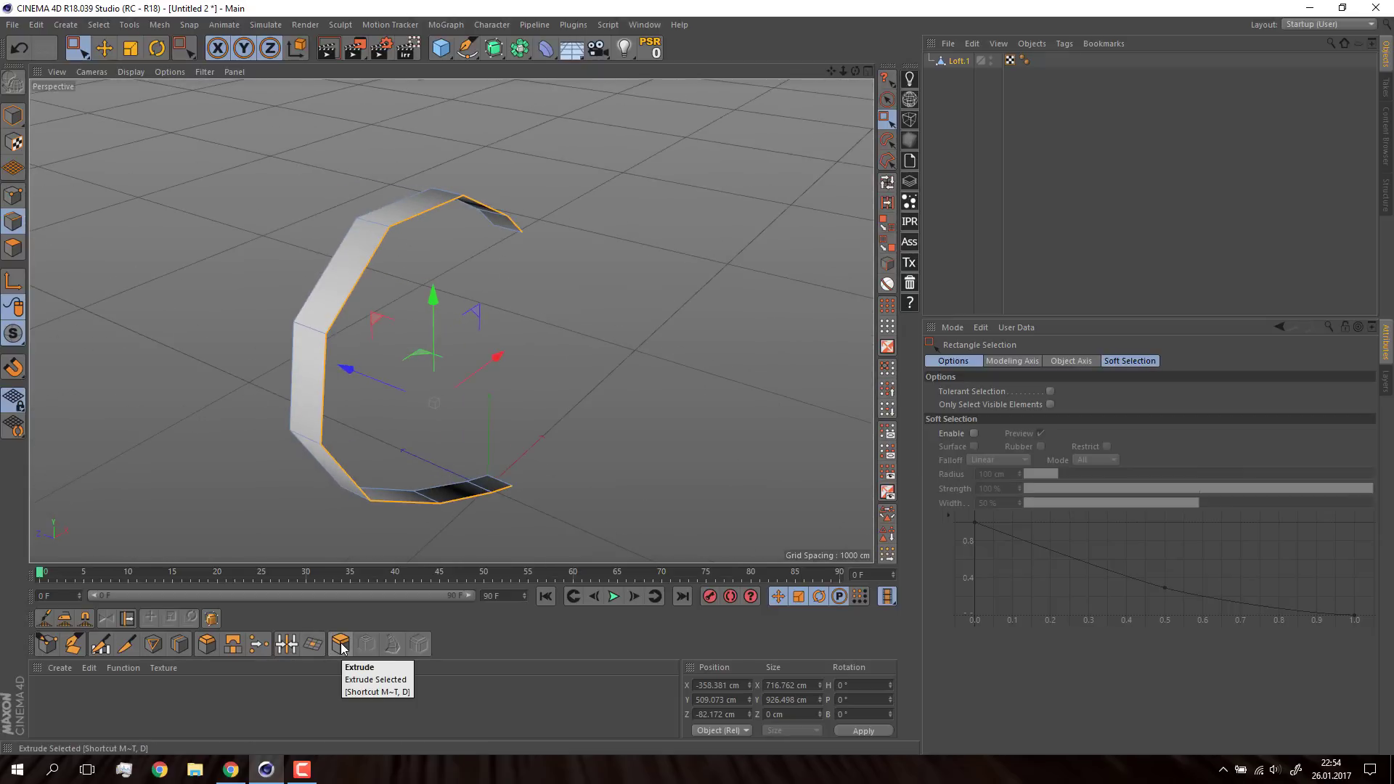
Step: Shrink the inner edge loop and extrude it into the first inward rows
click(131, 49)
drag(594, 295, 553, 290)
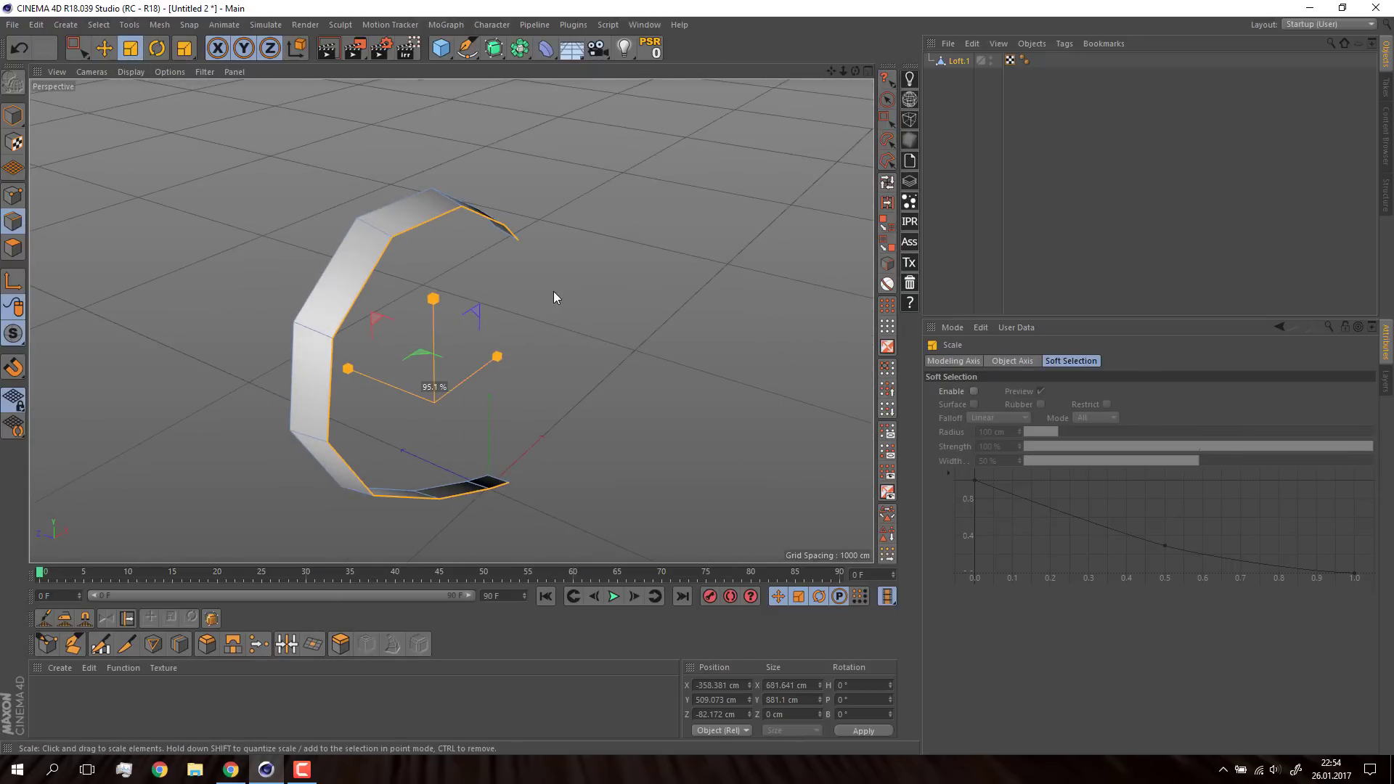
click(340, 643)
drag(272, 533, 324, 525)
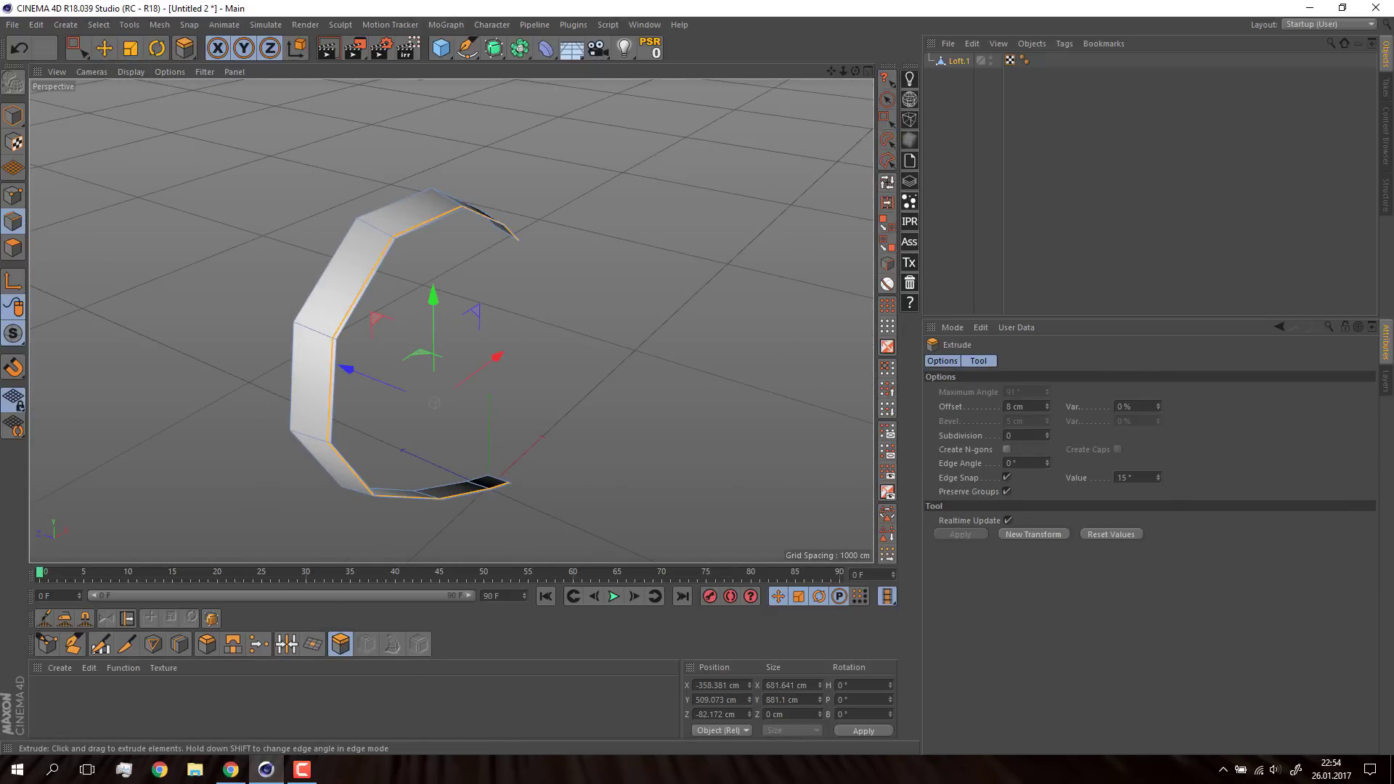
key(0)
key(d)
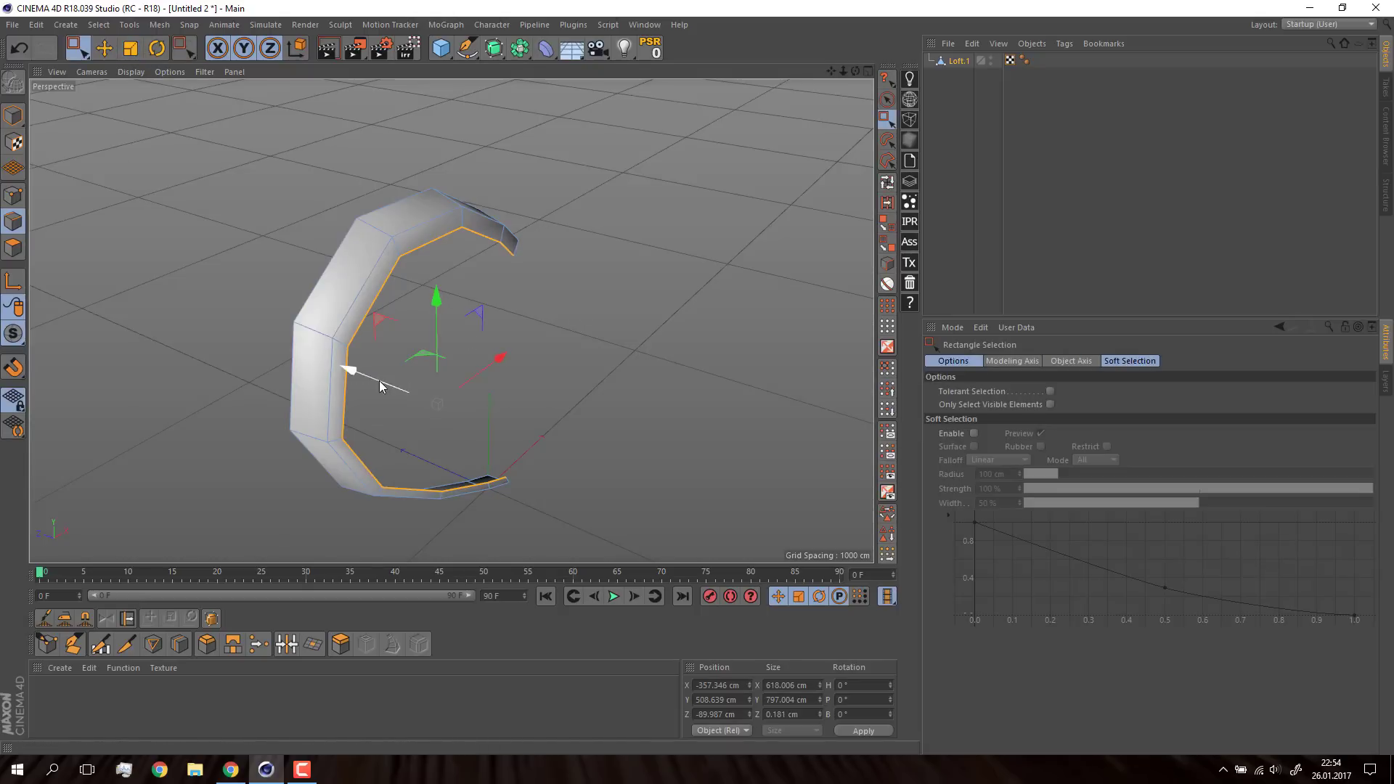
mouse_move(379, 380)
mouse_down()
mouse_move(382, 396)
mouse_move(477, 350)
mouse_up()
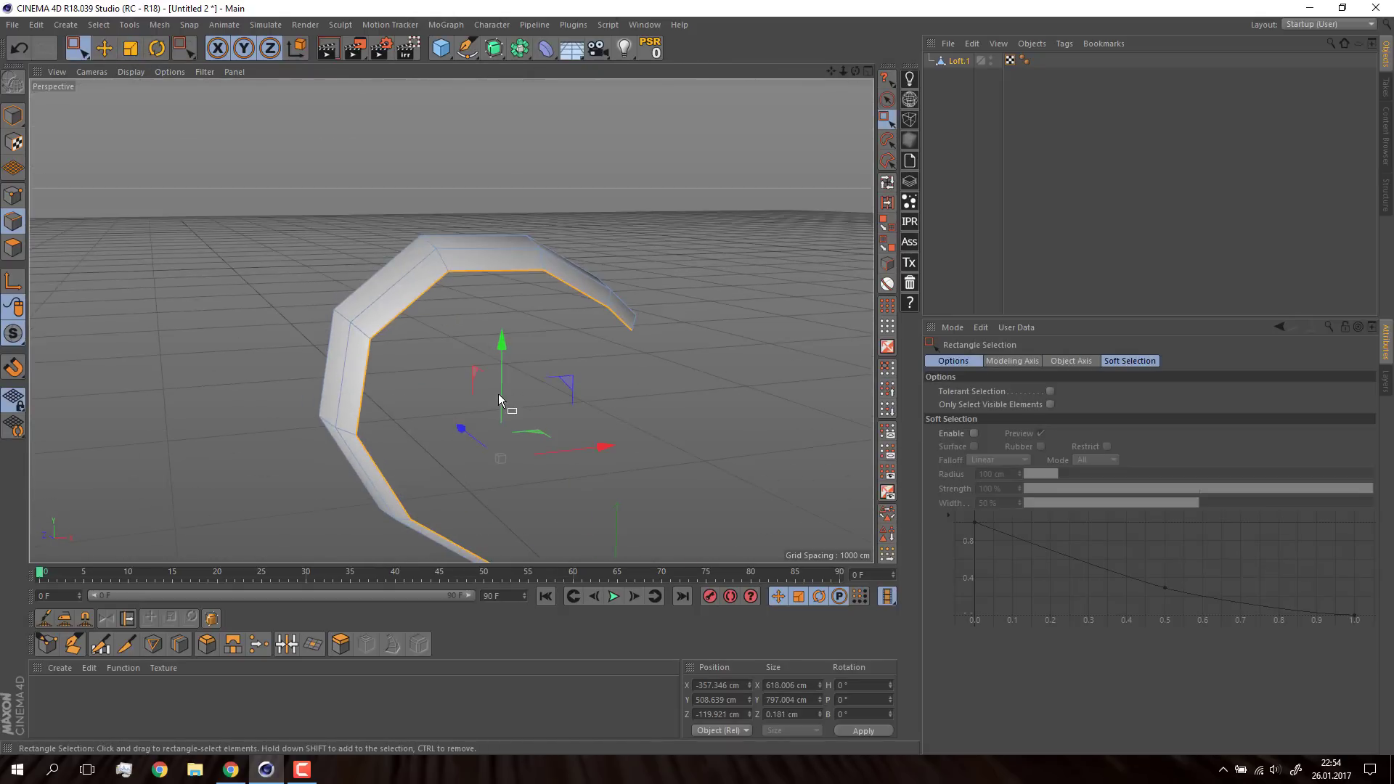
middle_click(477, 350)
drag(616, 451, 620, 461)
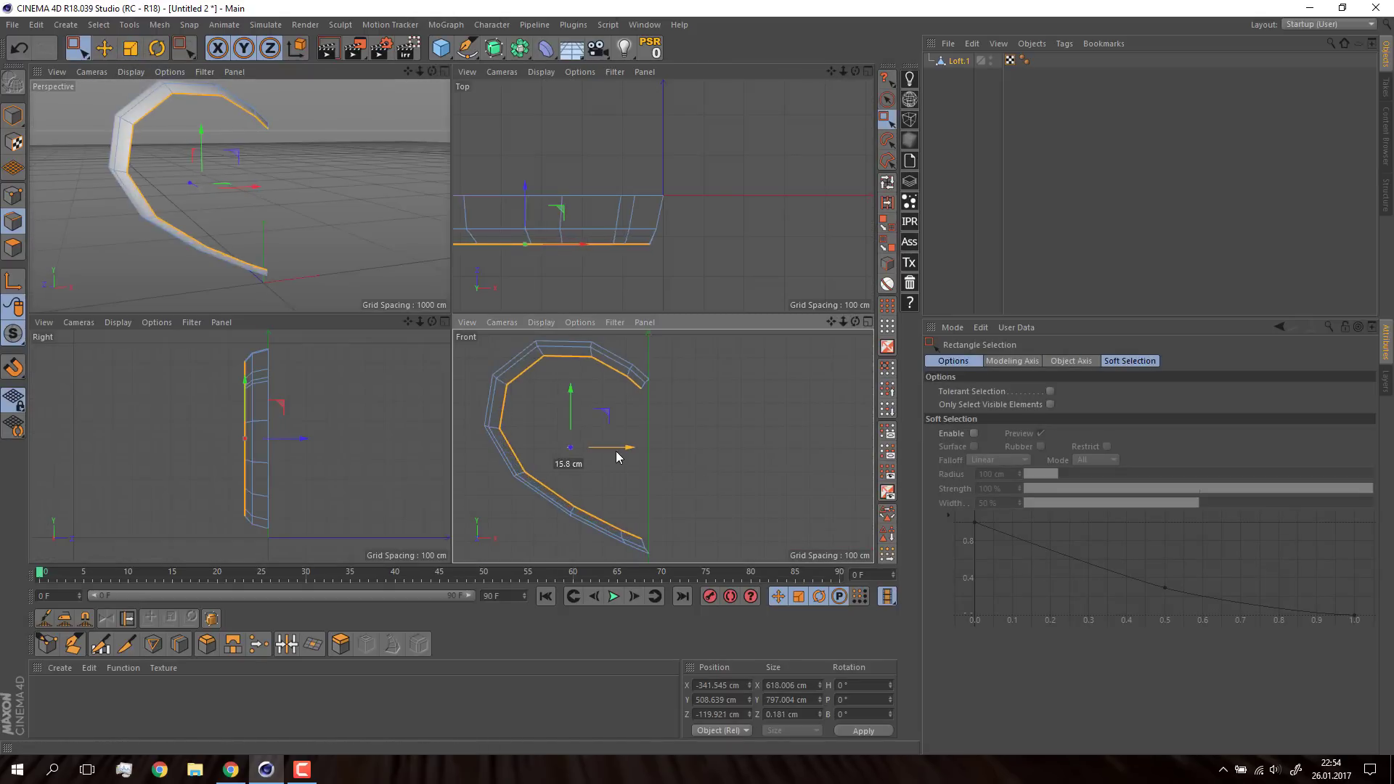
Step: Add another row, push it back in depth, and extrude one more at 28 cm
key(d)
mouse_move(722, 429)
mouse_down()
mouse_move(629, 452)
mouse_move(632, 365)
mouse_up()
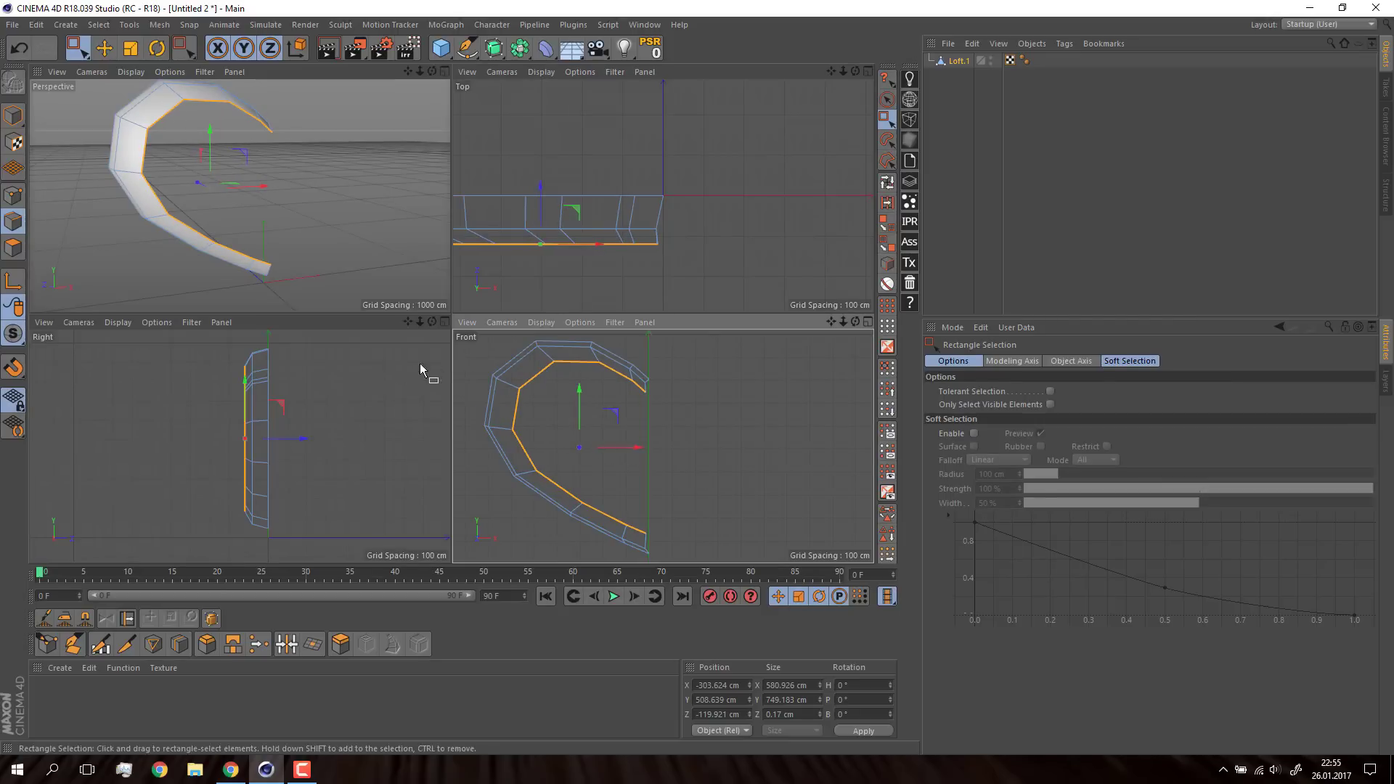
drag(285, 452, 278, 450)
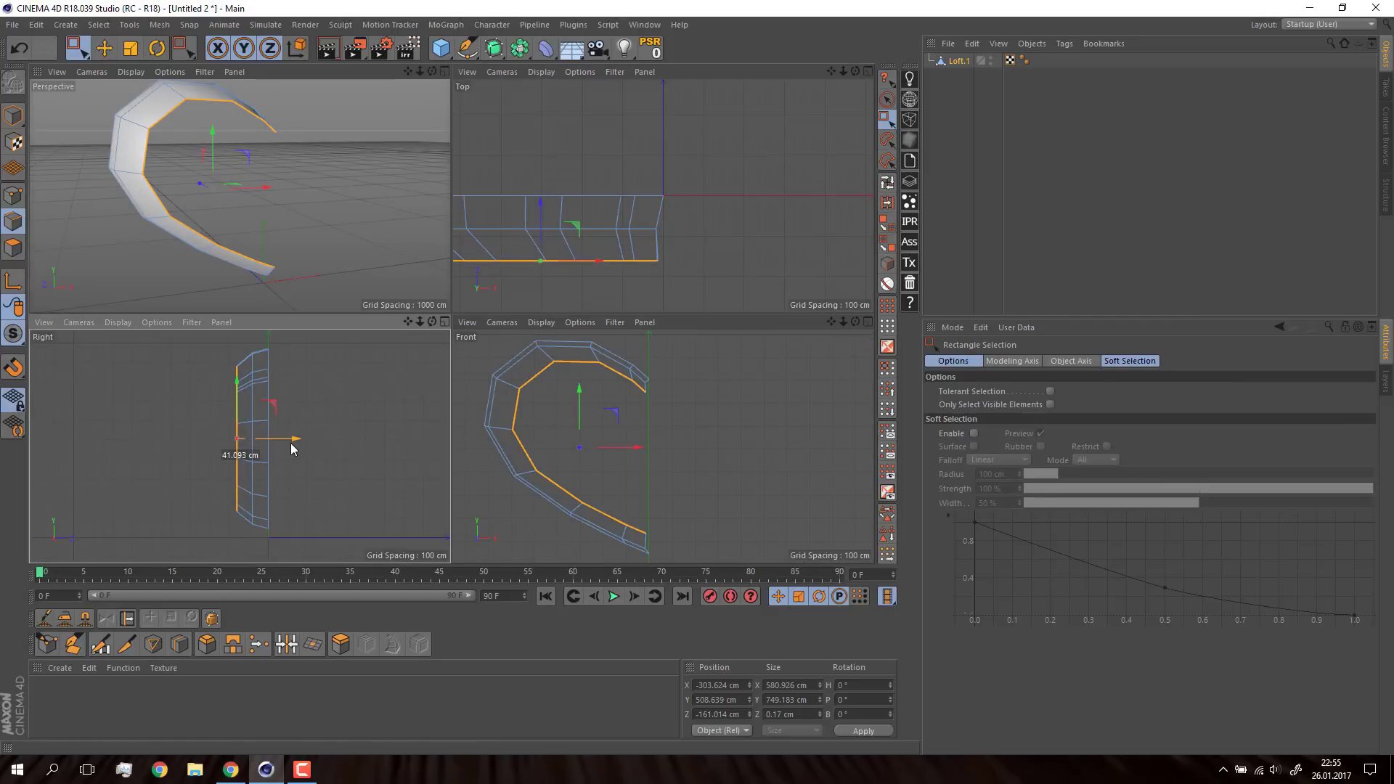
click(341, 644)
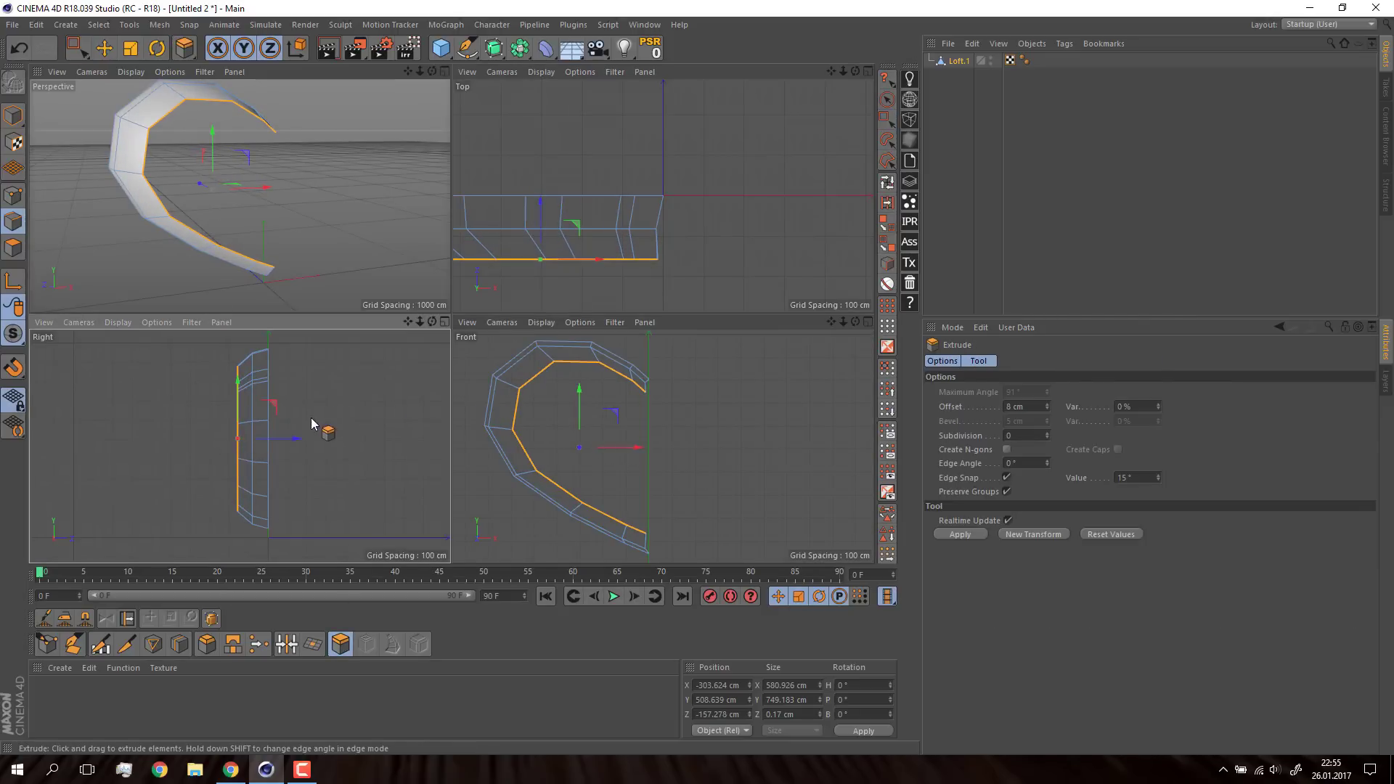
drag(211, 182, 240, 182)
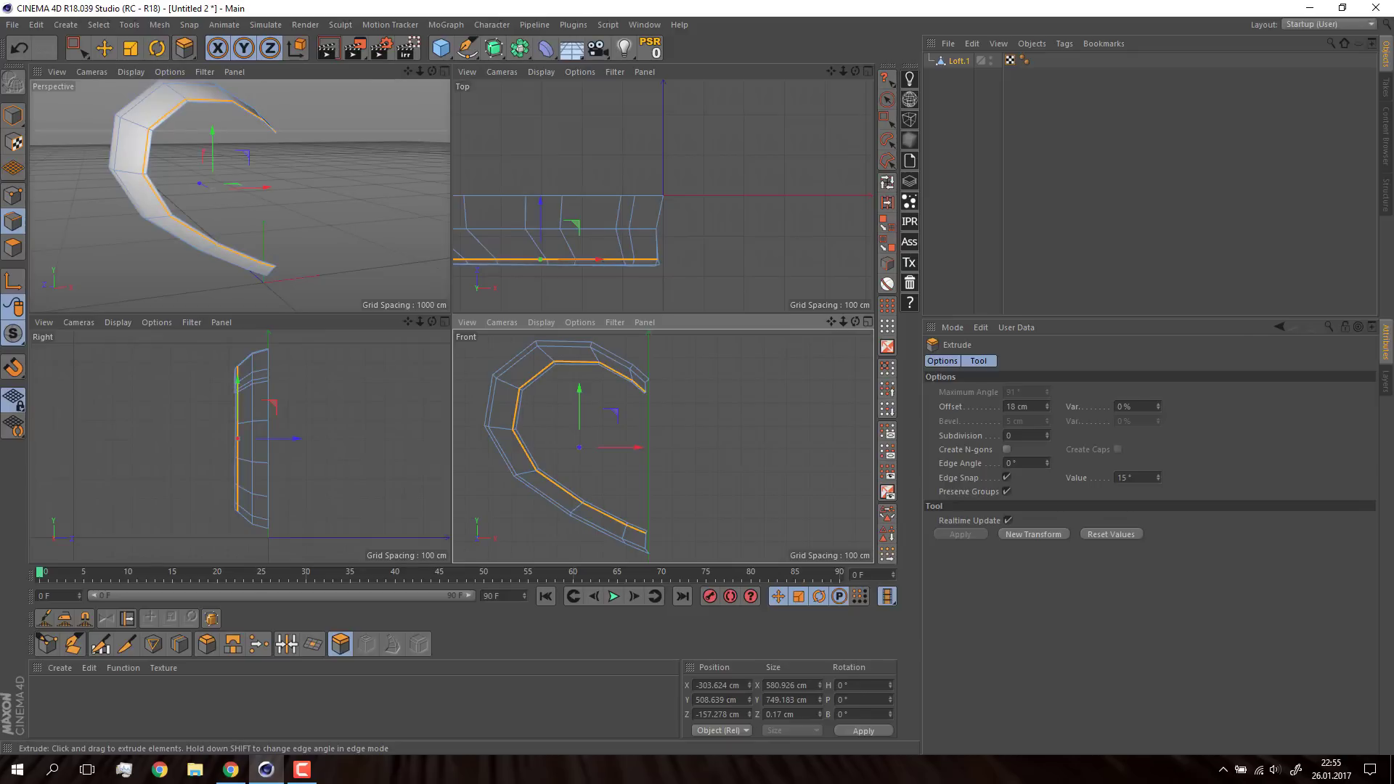
drag(637, 476, 627, 451)
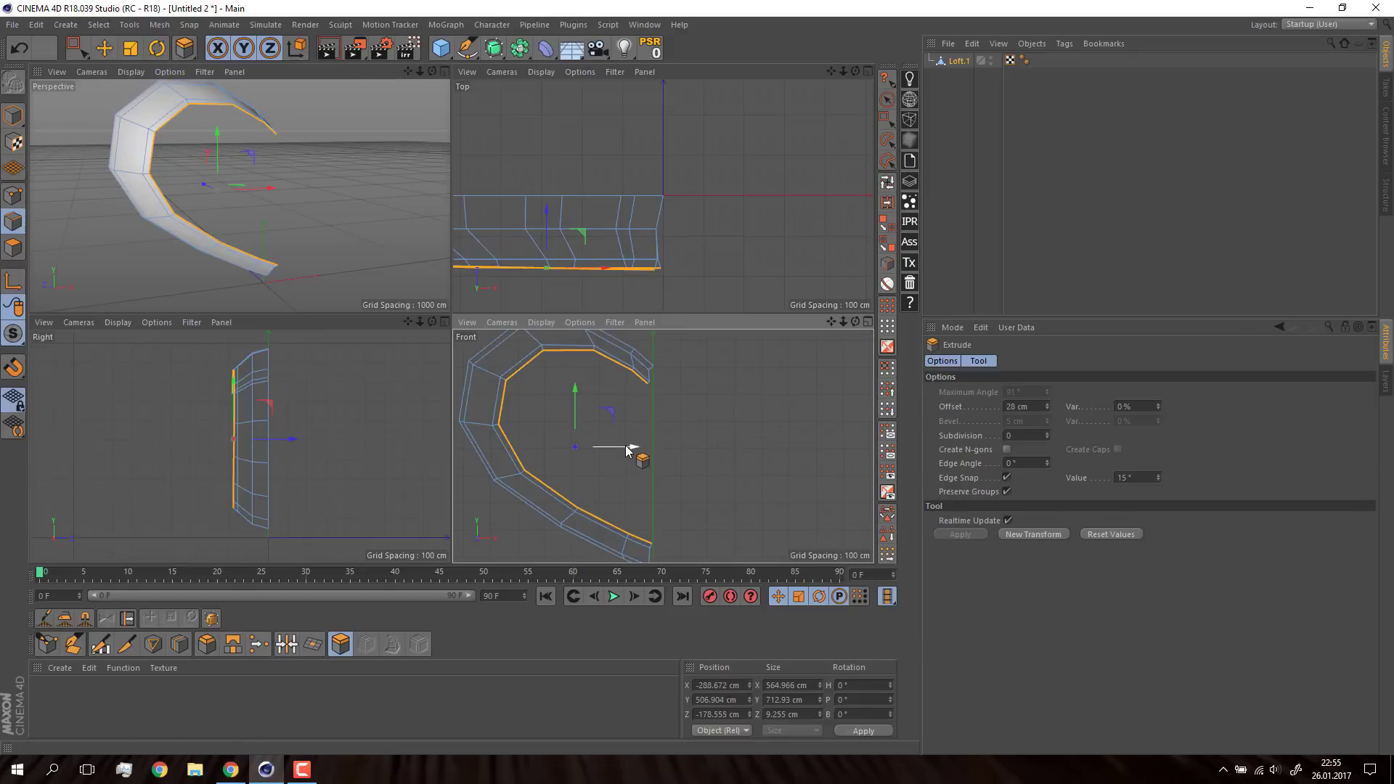
Step: Shift the inner loop right and back in depth, then scale it smaller
key(t)
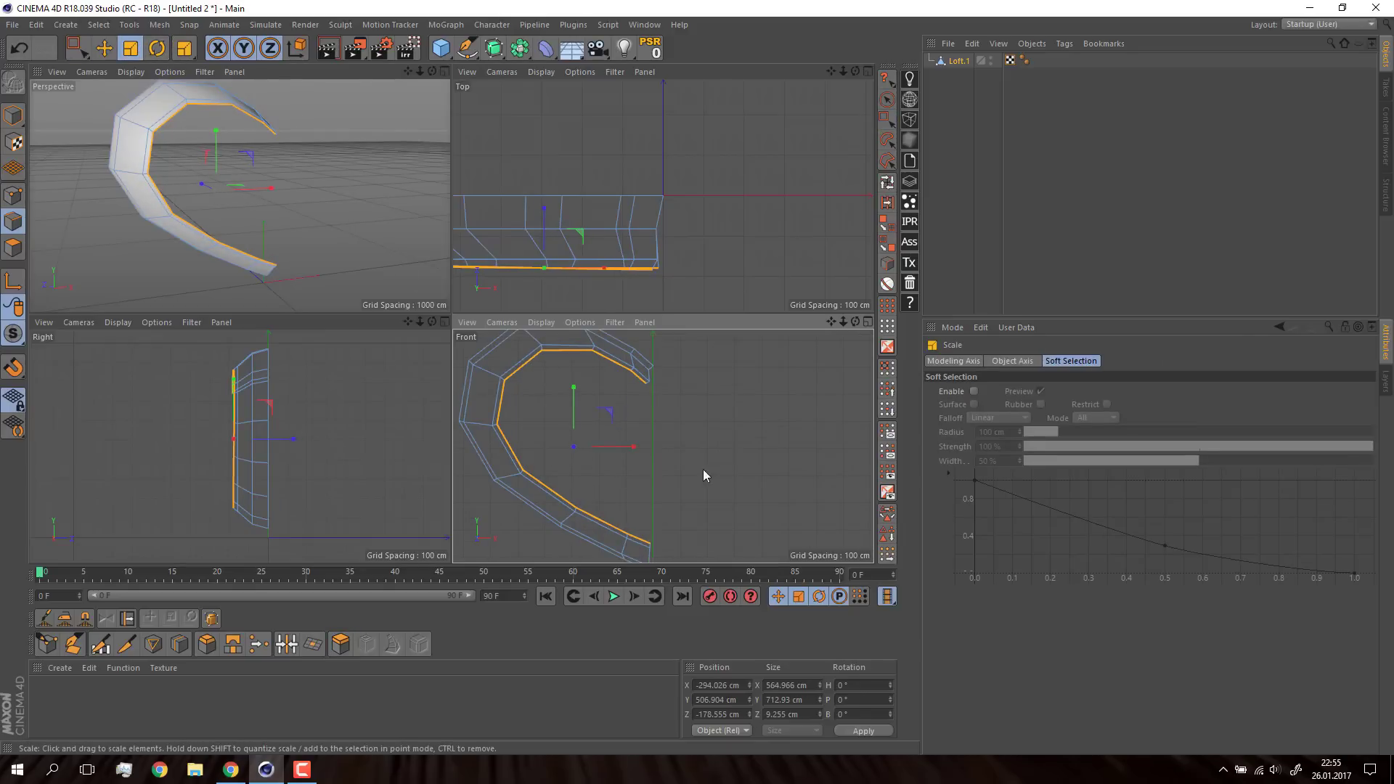
key(0)
drag(610, 447, 626, 459)
drag(280, 436, 271, 437)
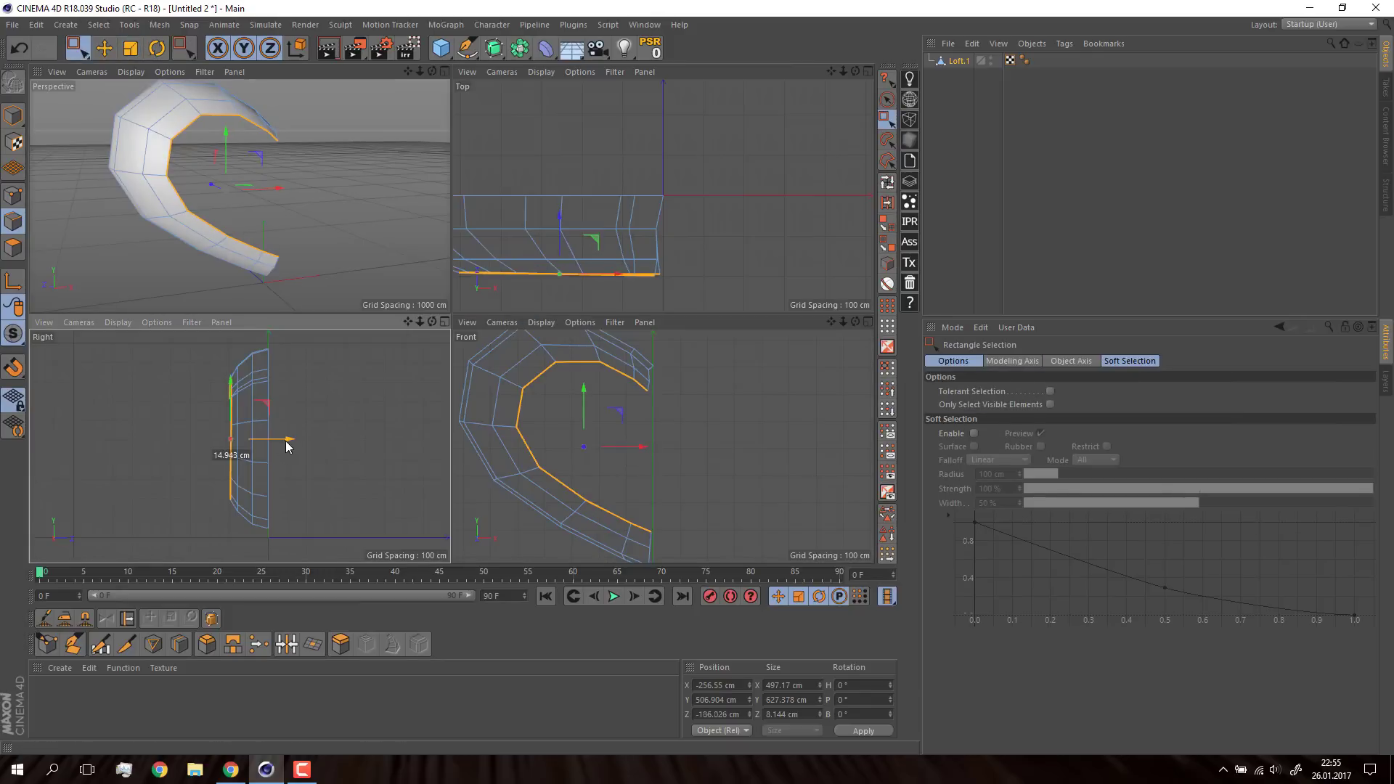
key(t)
mouse_move(342, 400)
mouse_down()
mouse_move(236, 414)
mouse_move(283, 449)
mouse_up()
key(0)
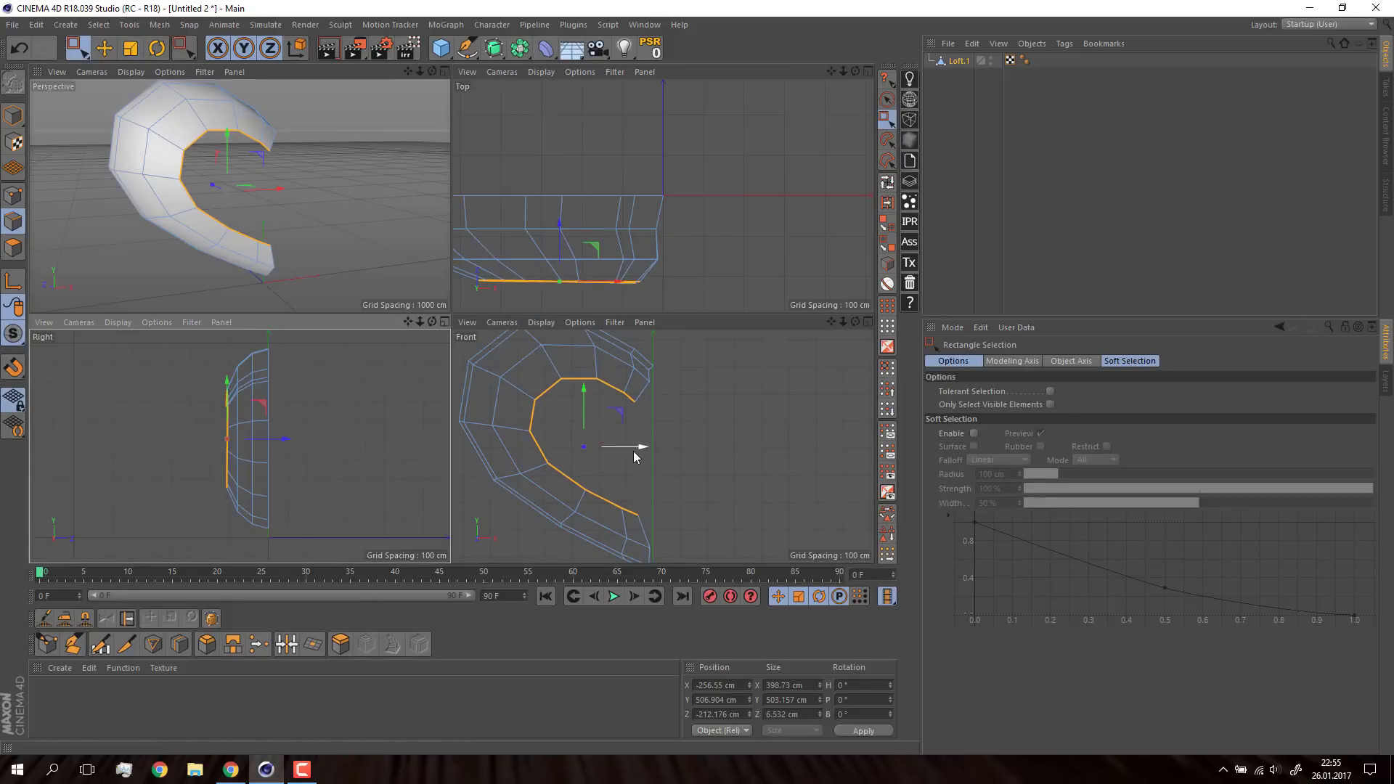
drag(638, 451, 644, 458)
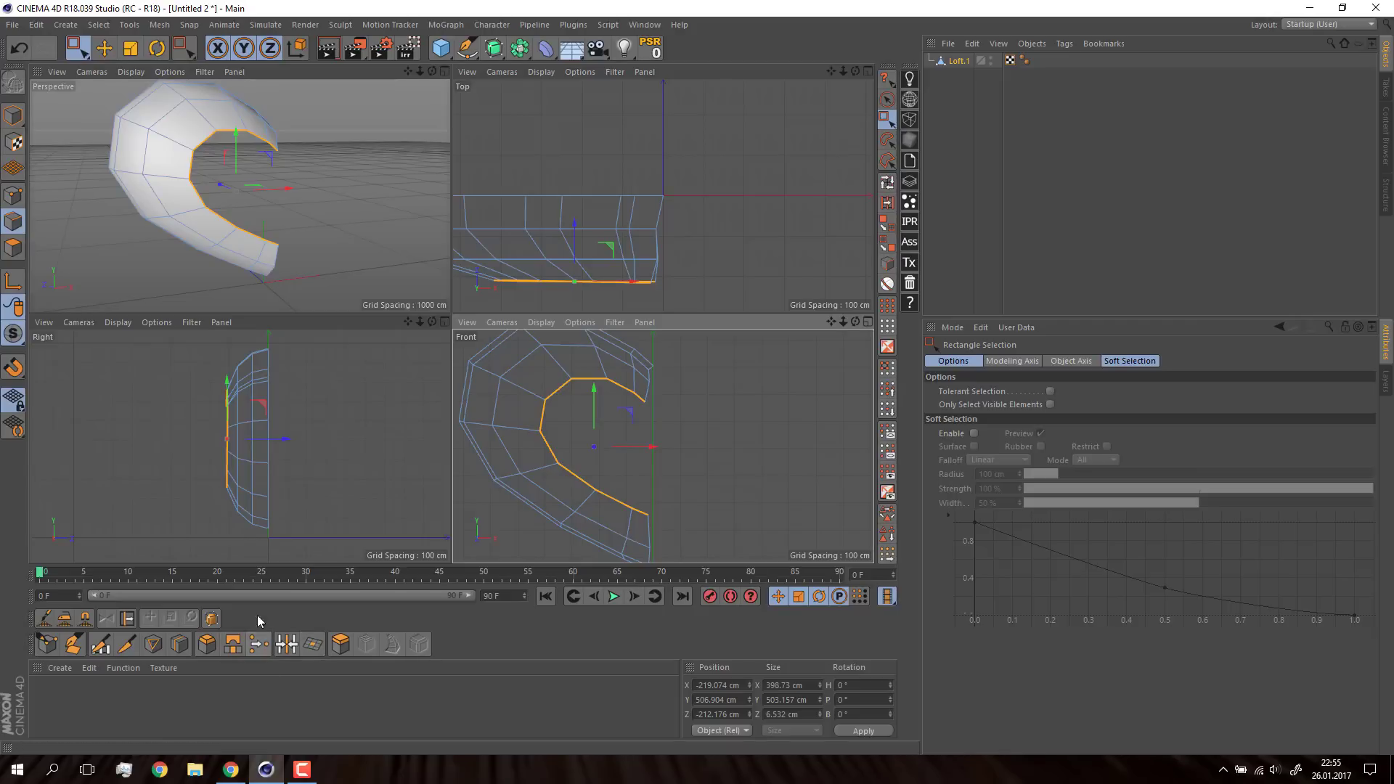
Step: Extrude another inward row at 18 cm, pull it back, shrink it and shift it right
click(341, 644)
drag(607, 474, 545, 483)
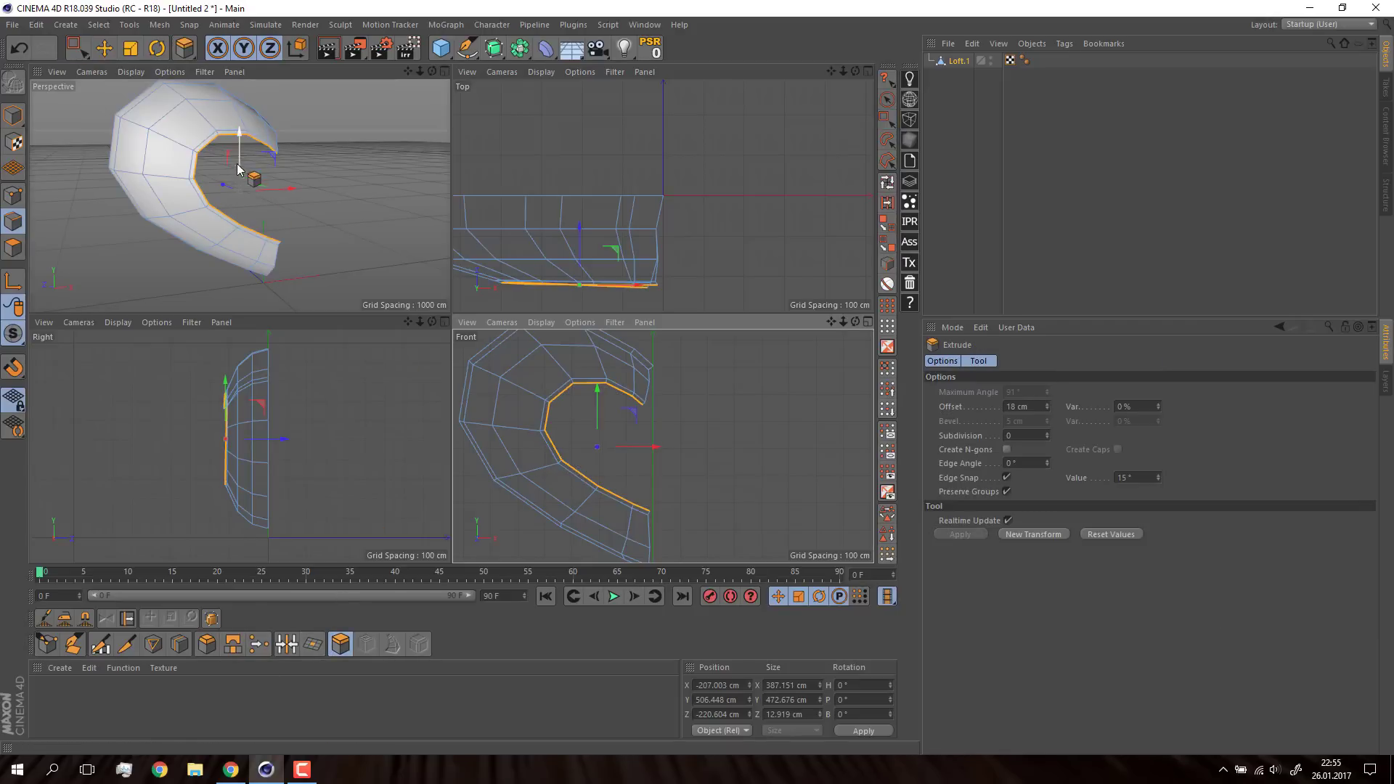
scroll(224, 461, up, 3)
mouse_move(256, 416)
mouse_down()
mouse_move(294, 426)
mouse_move(232, 452)
mouse_up()
click(131, 48)
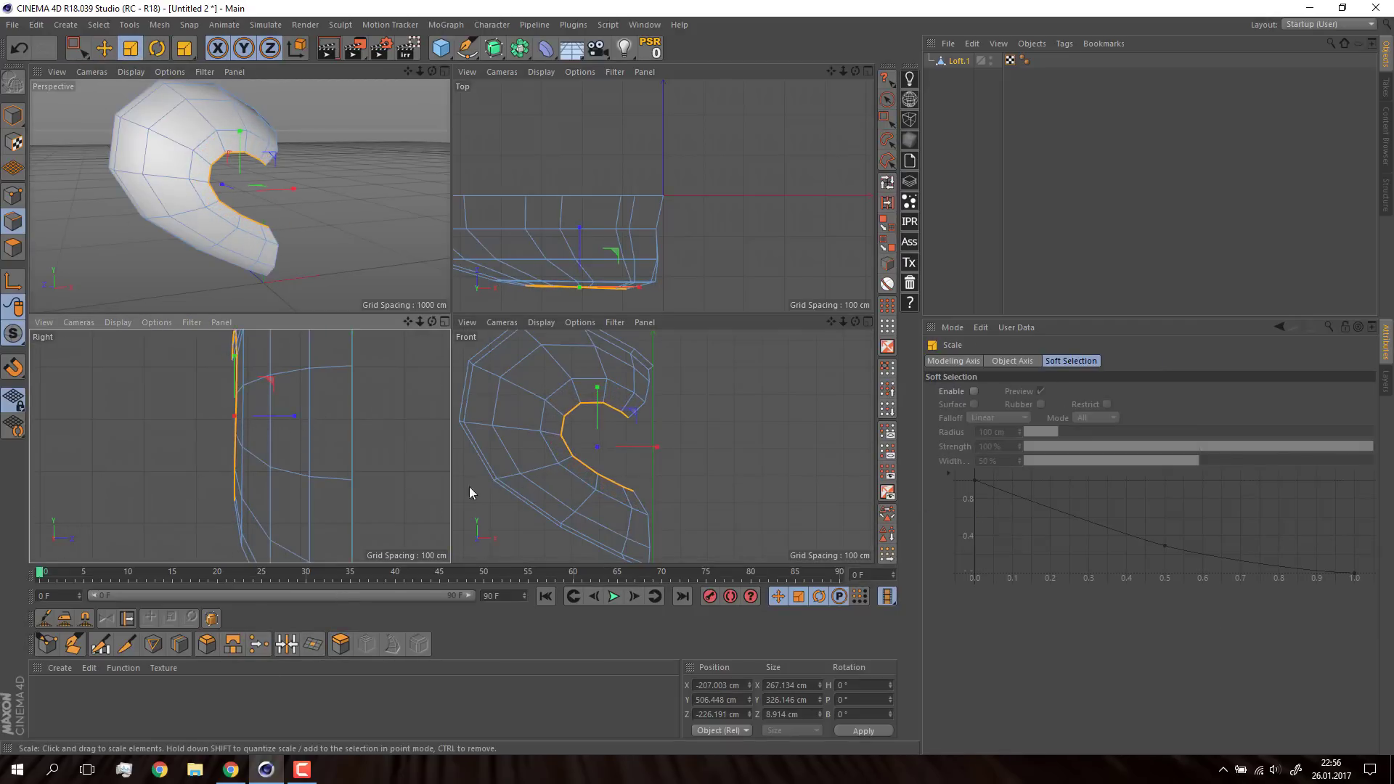
key(0)
drag(638, 447, 654, 451)
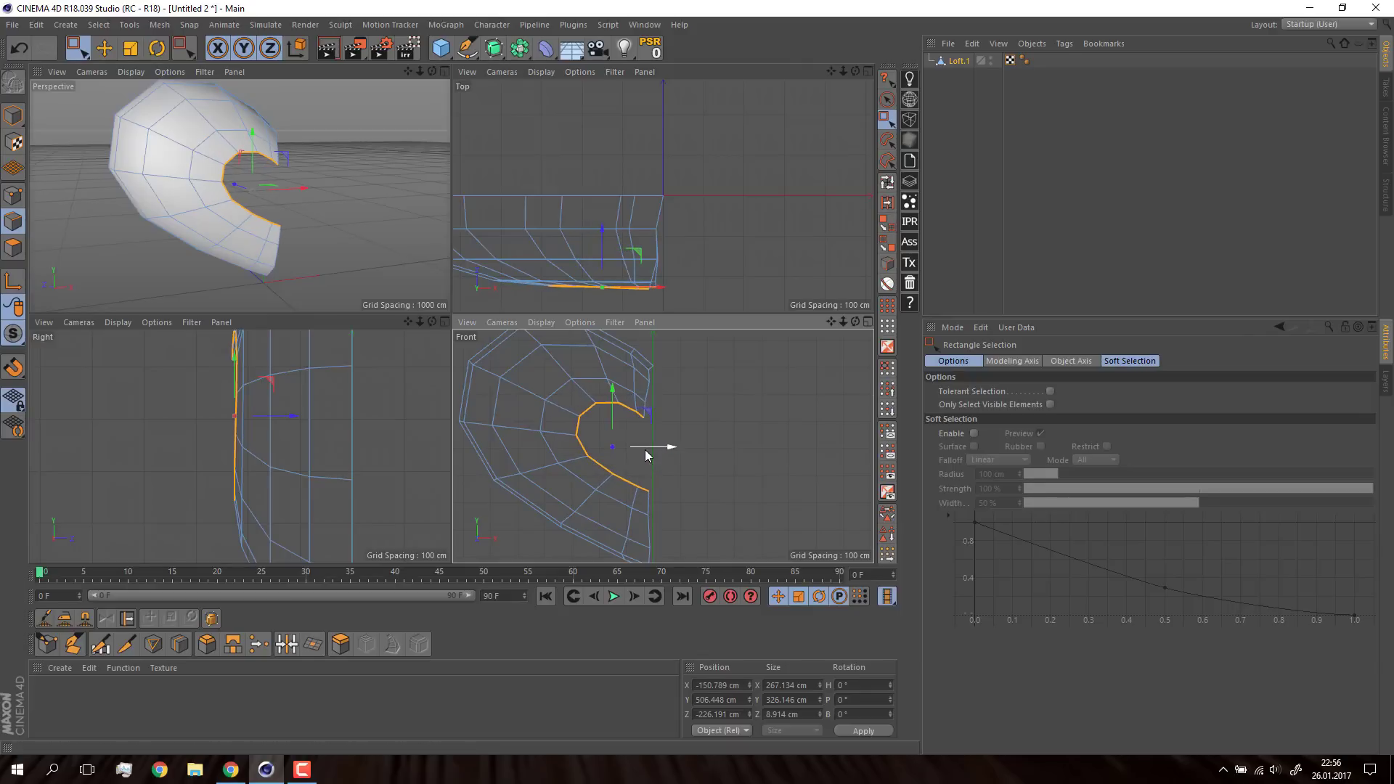
middle_click(654, 451)
Step: Align the right open edge points at X 0 and merge the upper notch points
scroll(215, 306, down, 2)
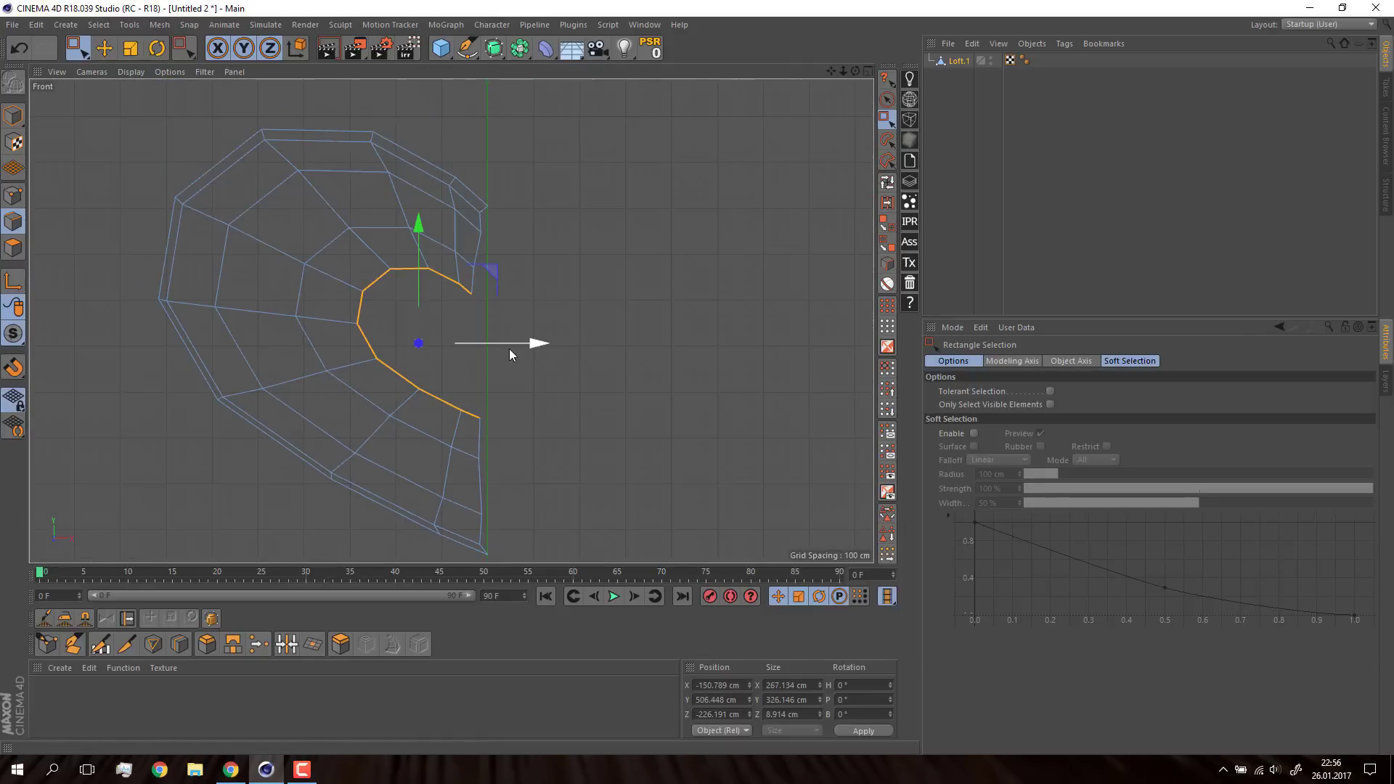
click(16, 196)
drag(520, 174, 460, 326)
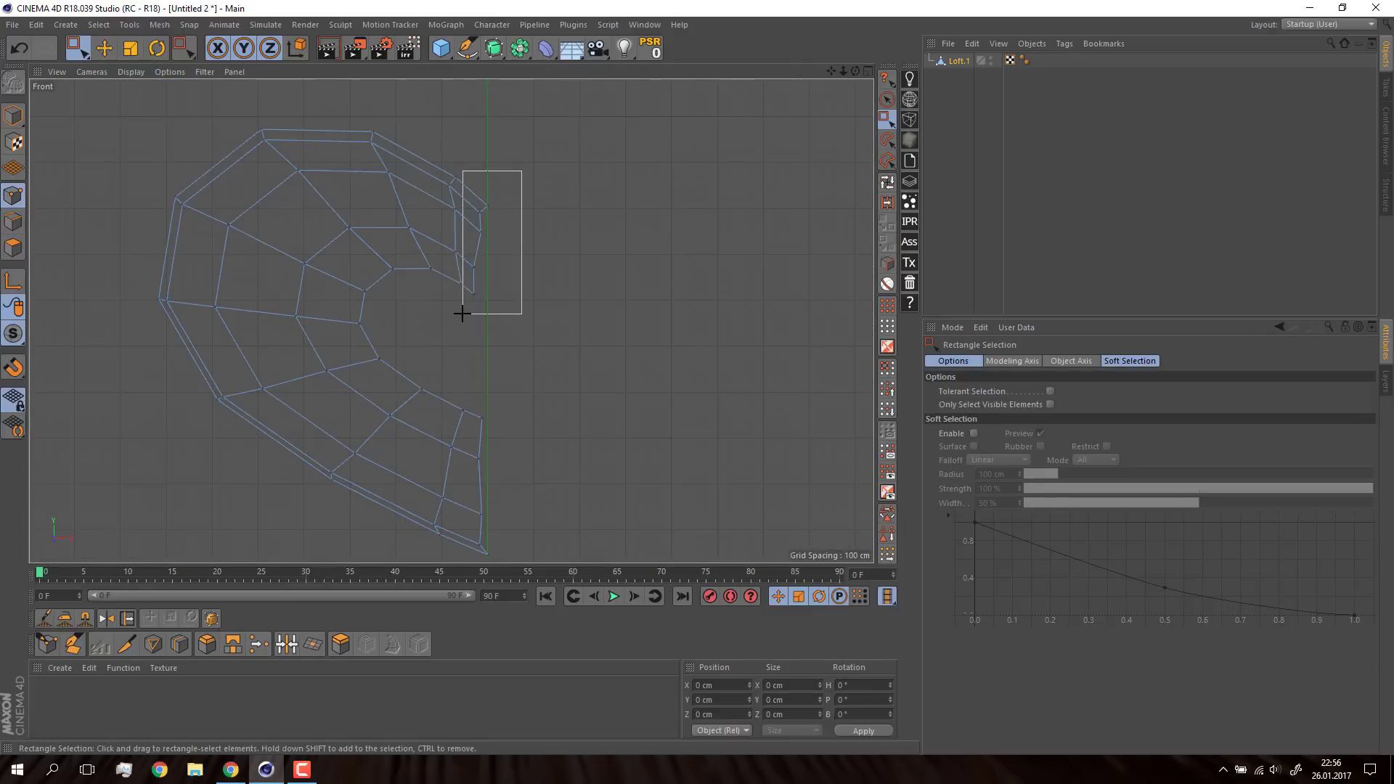
shift+drag(502, 393, 462, 571)
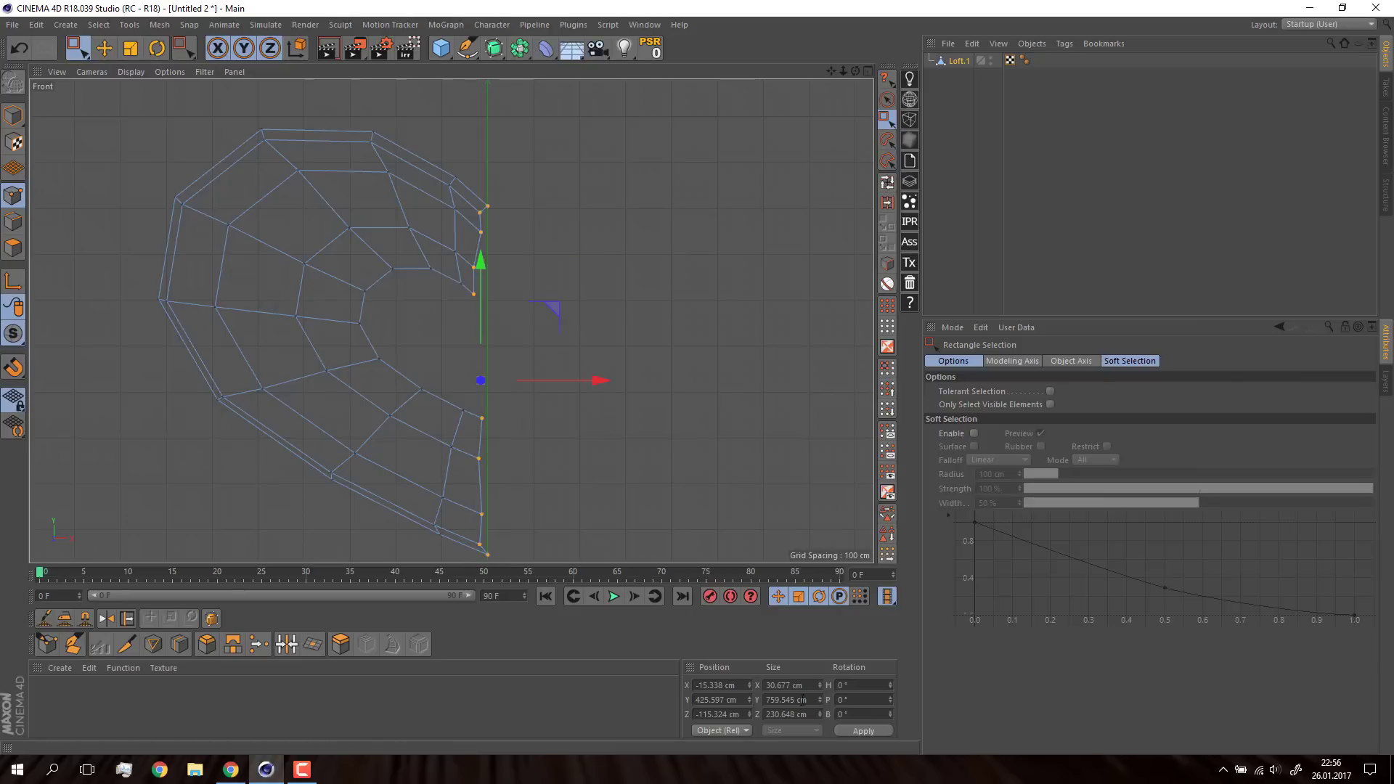
text(0)
click(837, 731)
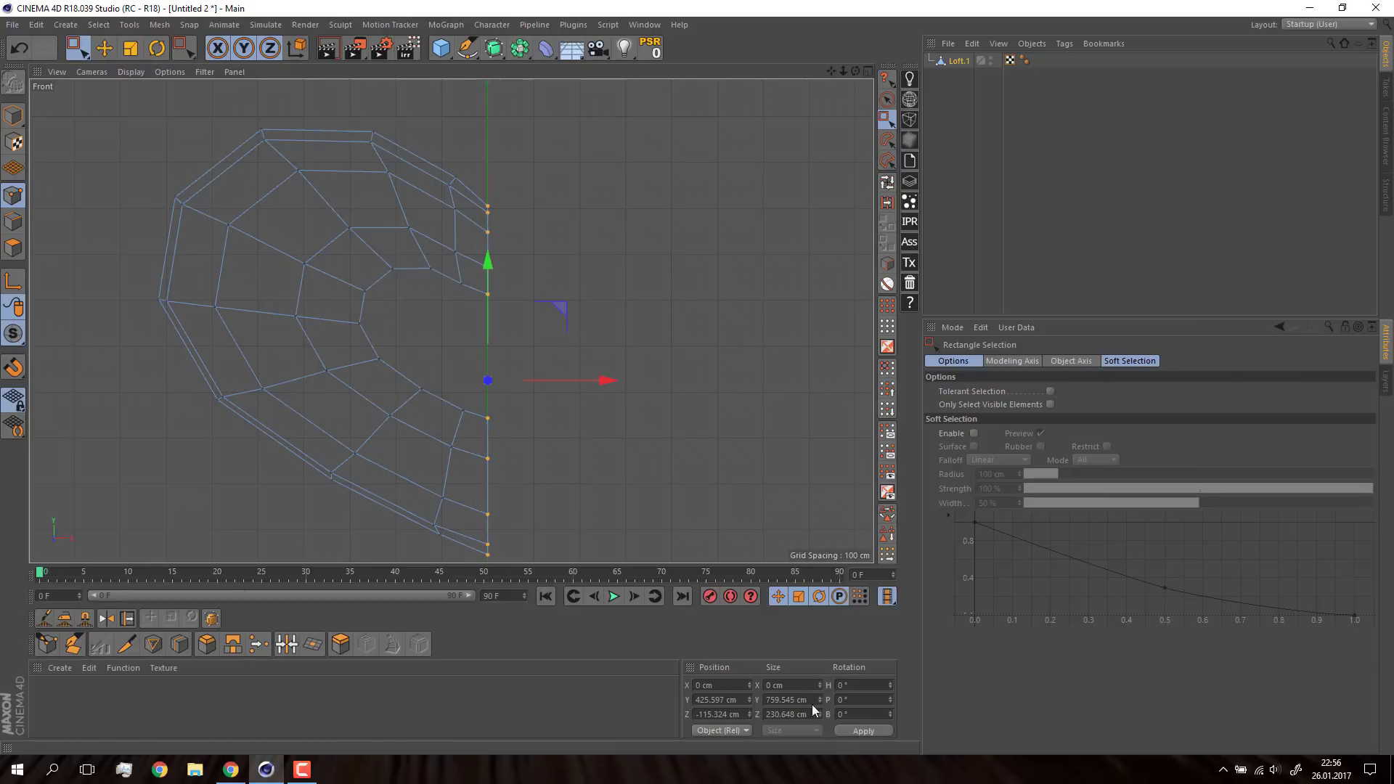
mouse_move(475, 156)
mouse_down()
mouse_move(428, 291)
mouse_move(439, 302)
mouse_up()
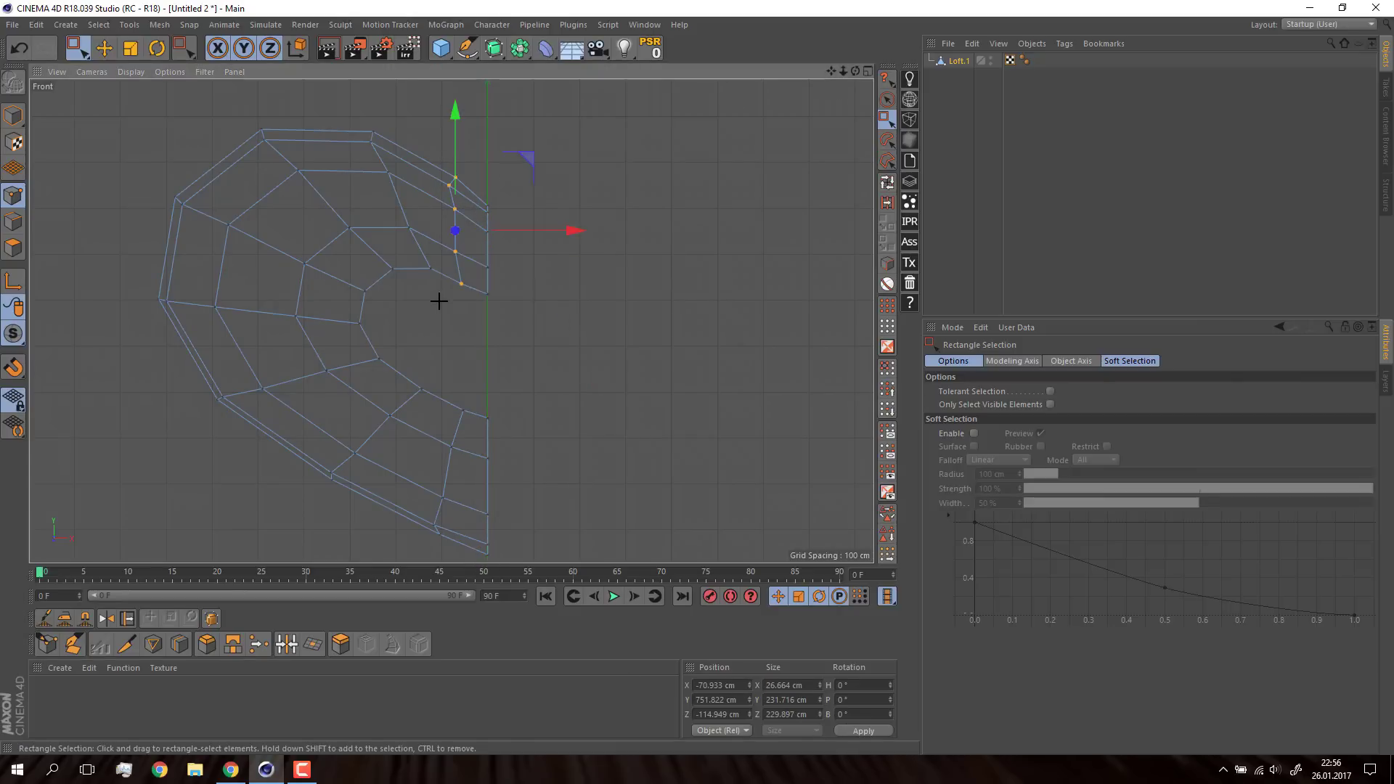
click(865, 729)
drag(456, 231, 455, 222)
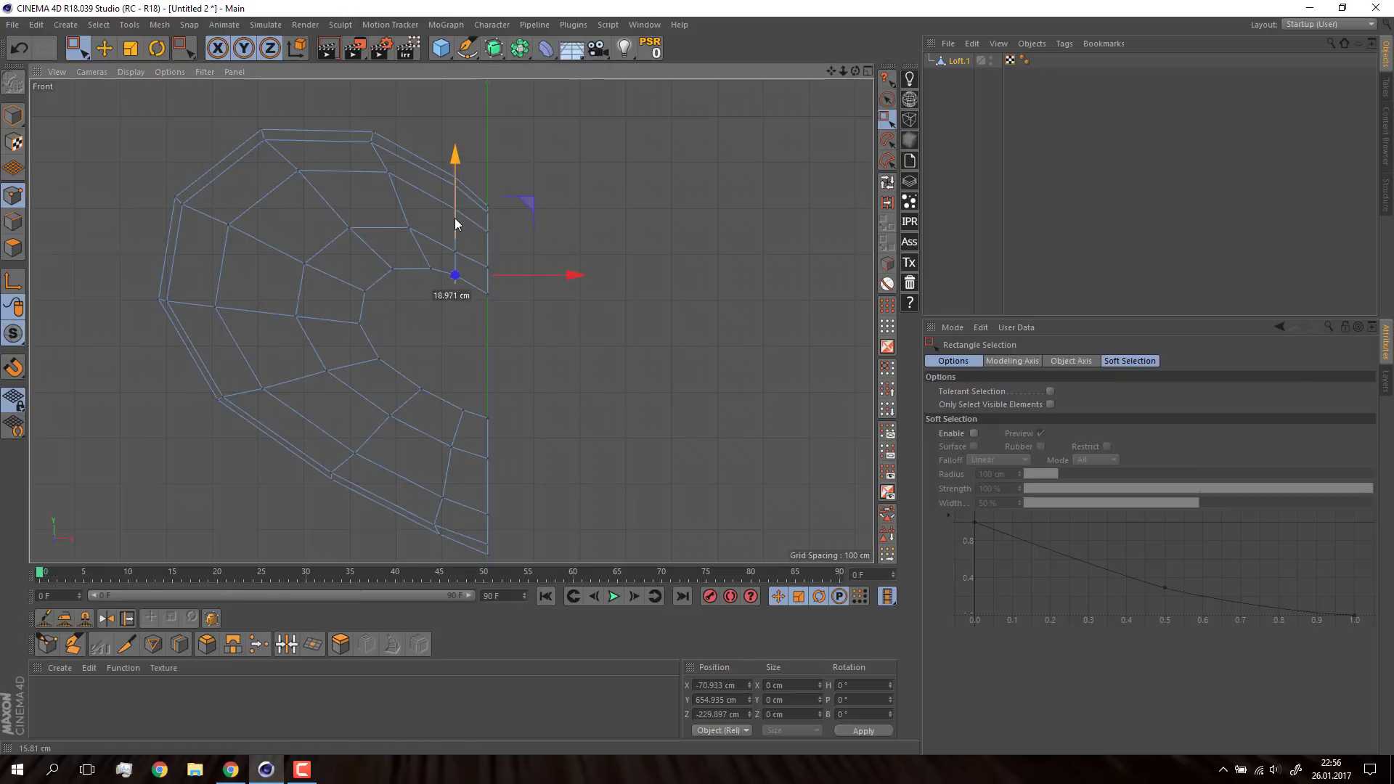
Step: Shift the lower point column right and move its top point onto the centre line
drag(472, 392, 424, 541)
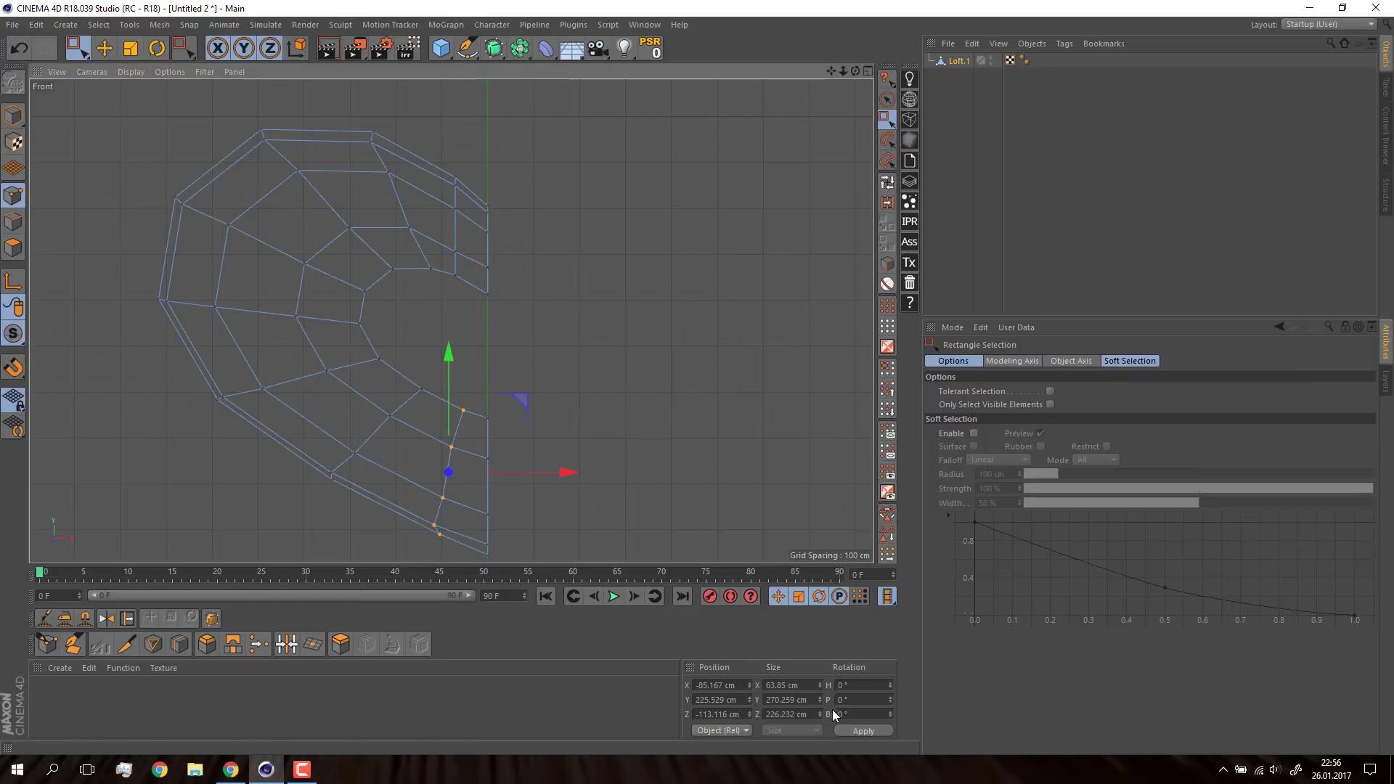
text(0)
drag(469, 392, 447, 522)
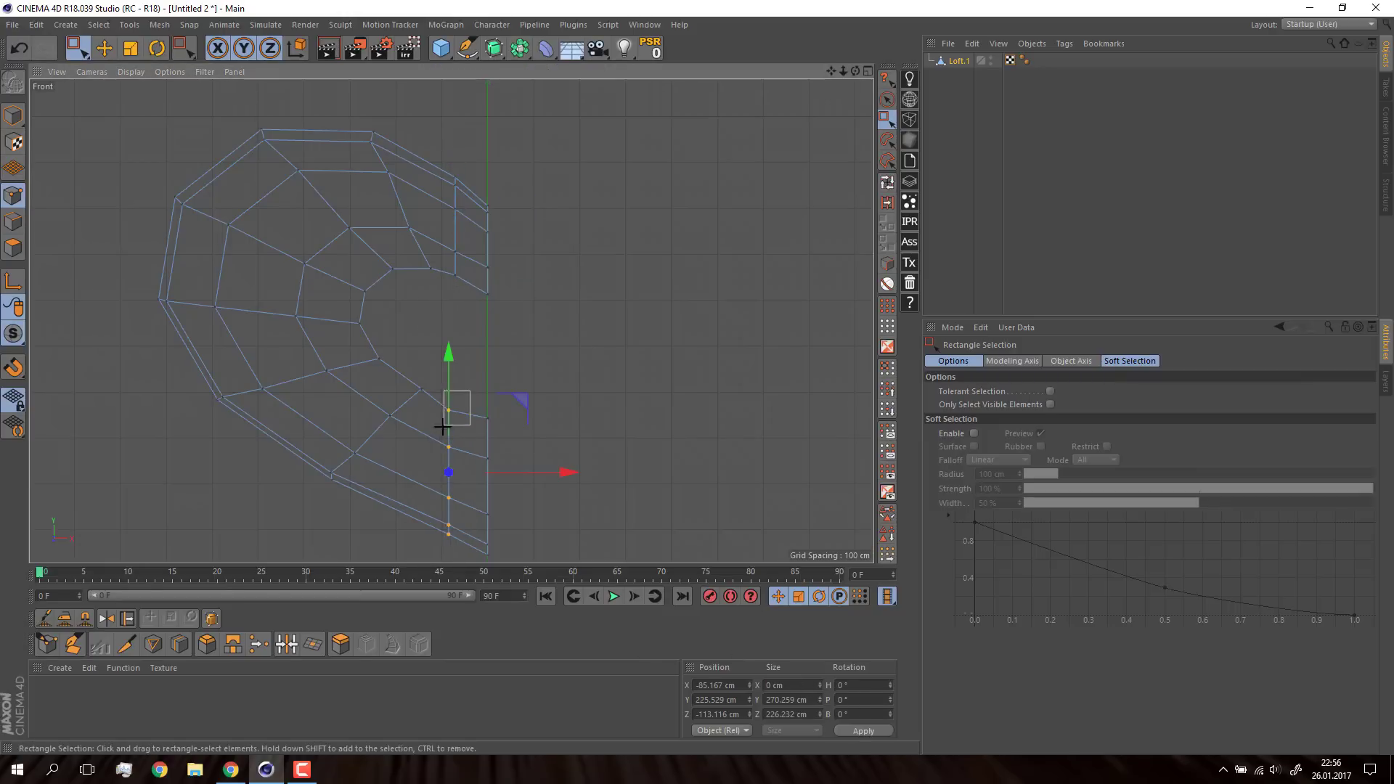
drag(445, 434, 441, 344)
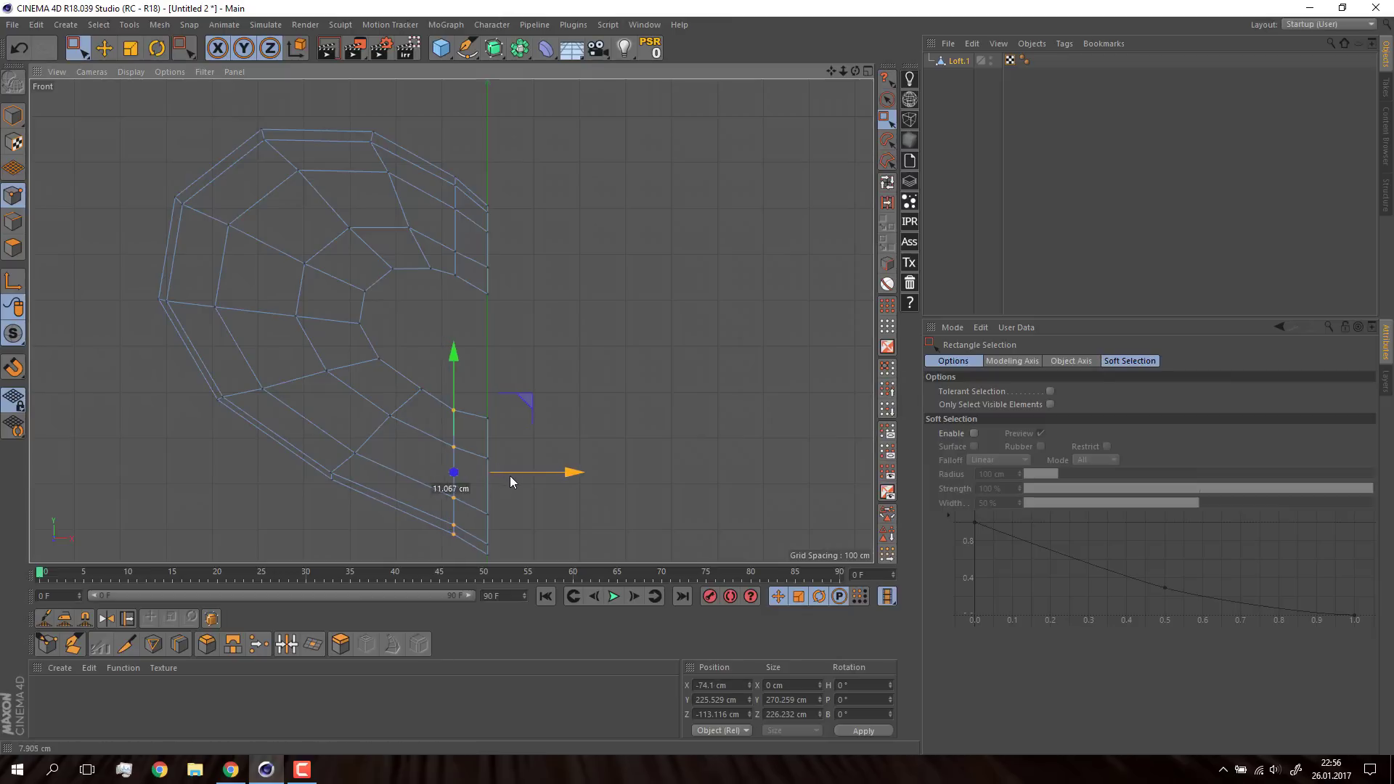
drag(510, 476, 567, 477)
click(451, 413)
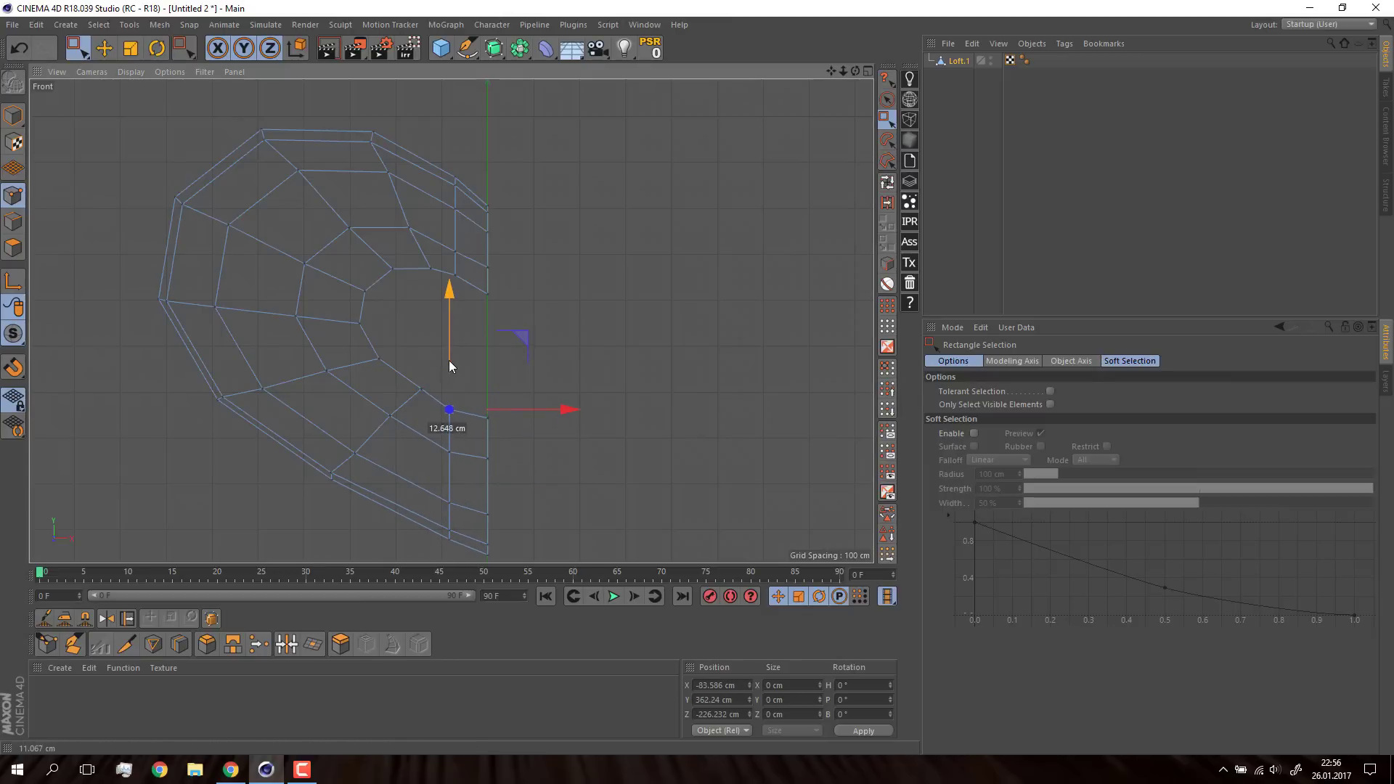
drag(470, 453, 484, 417)
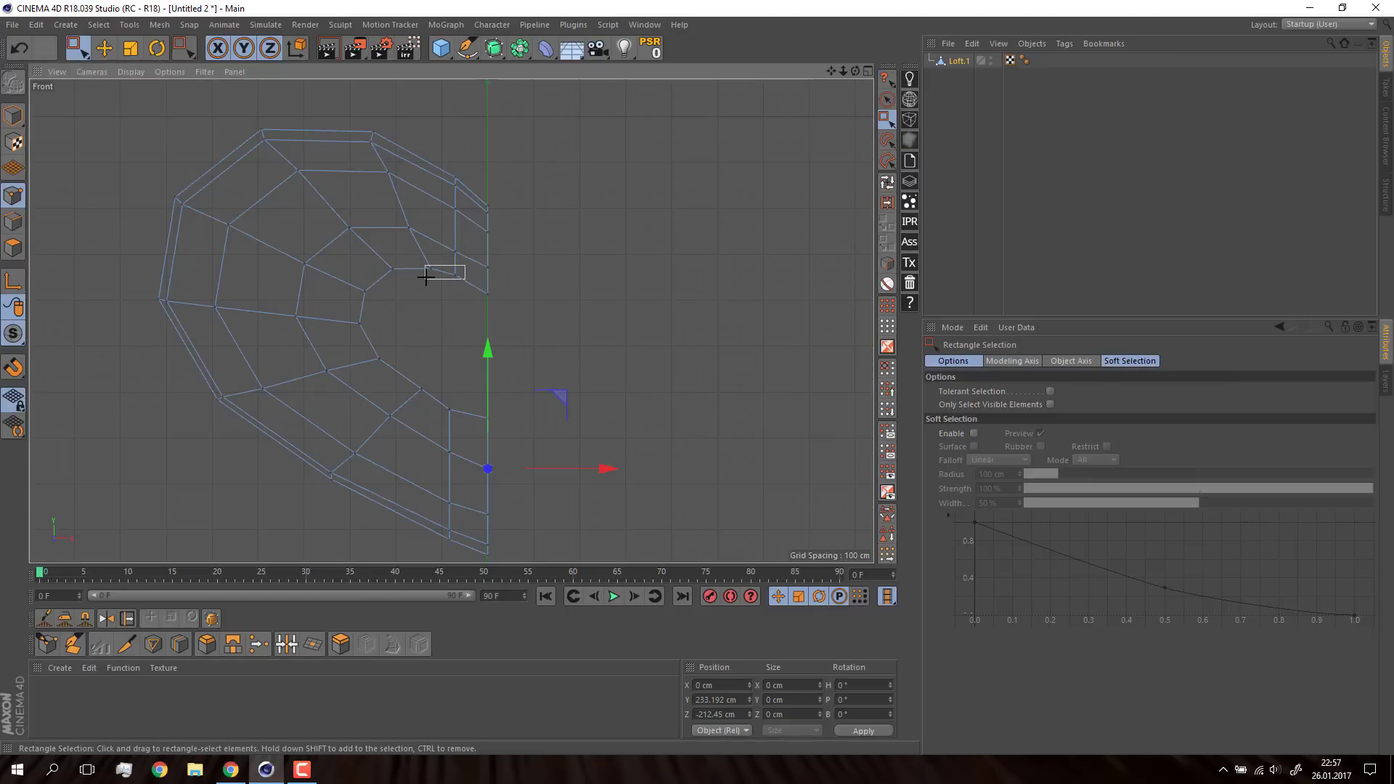
Step: Merge three points near the centre line and raise the inner vertices slightly
drag(426, 277, 401, 263)
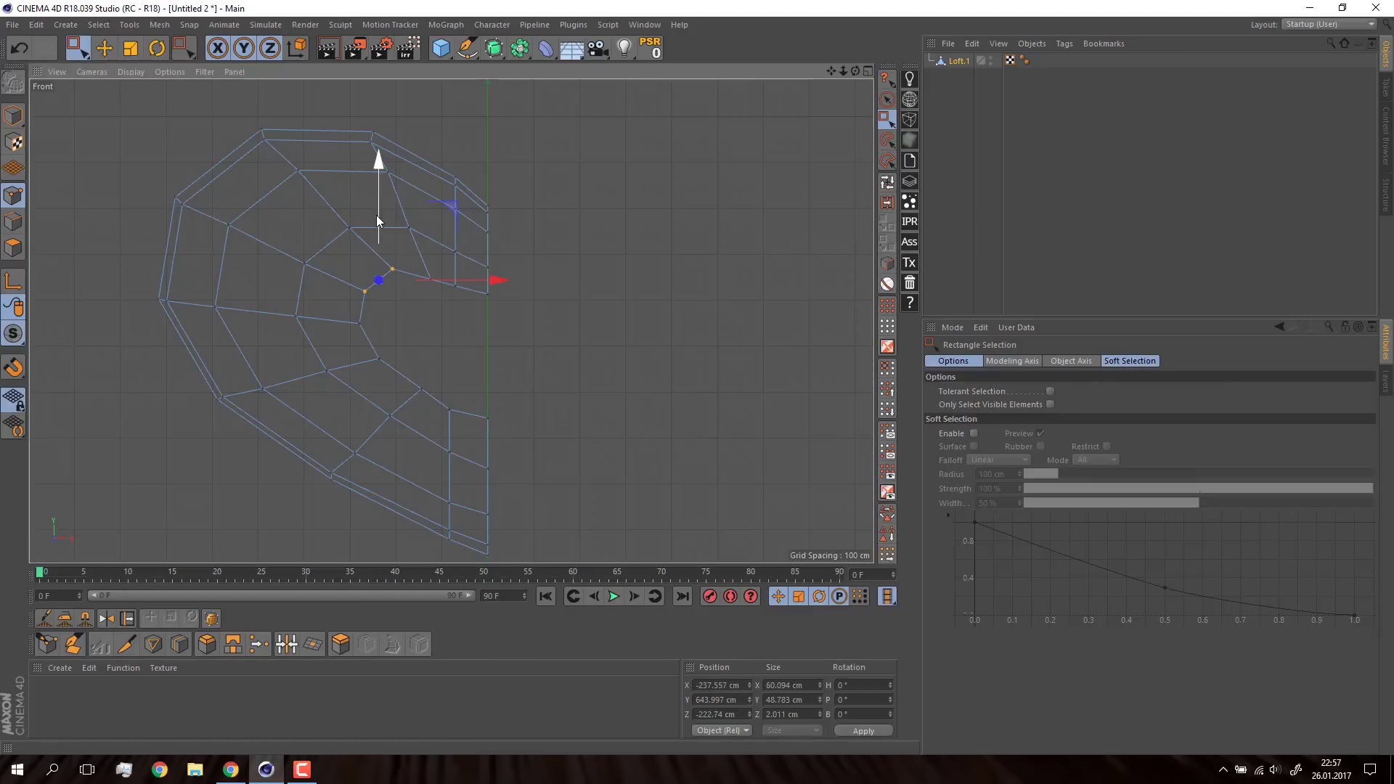
drag(376, 215, 376, 226)
drag(441, 380, 516, 425)
mouse_move(468, 348)
mouse_down()
mouse_move(472, 316)
mouse_move(488, 328)
mouse_up()
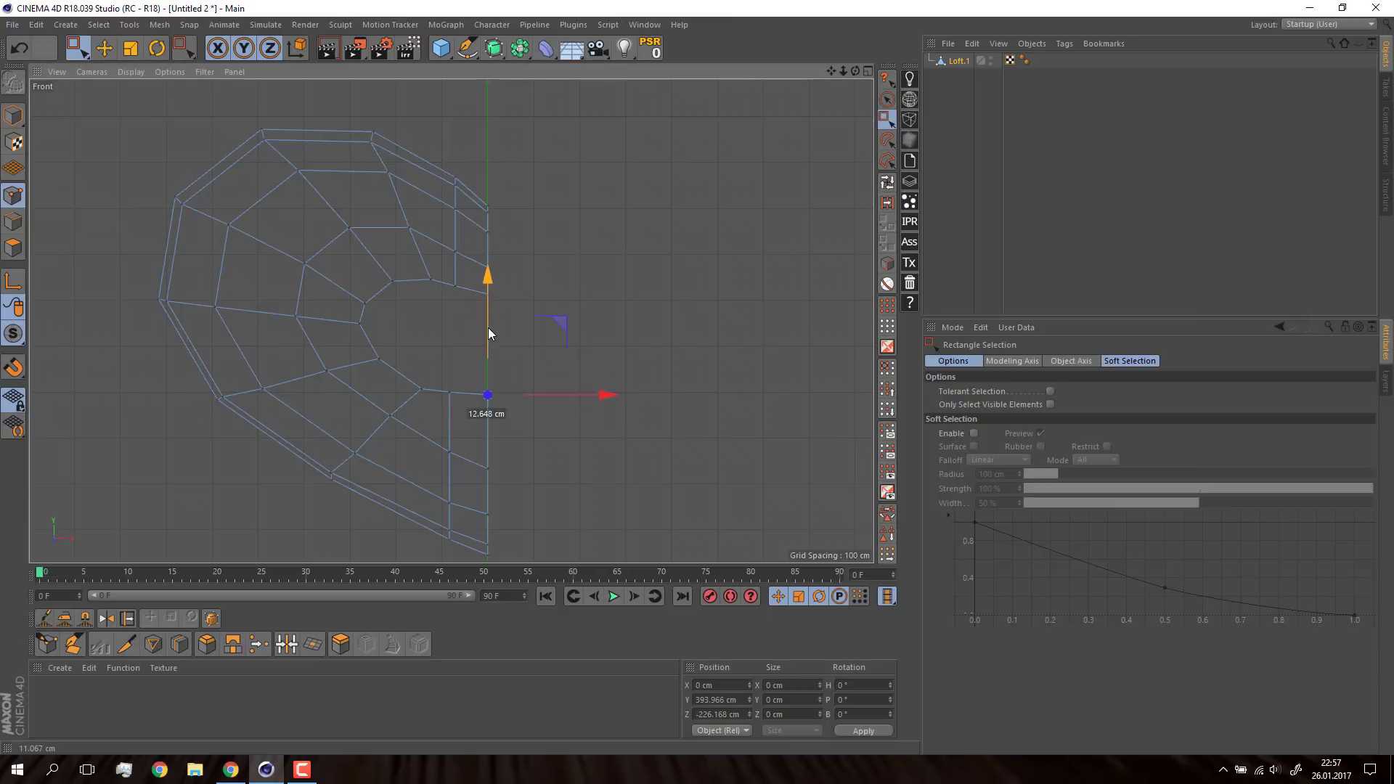
click(362, 322)
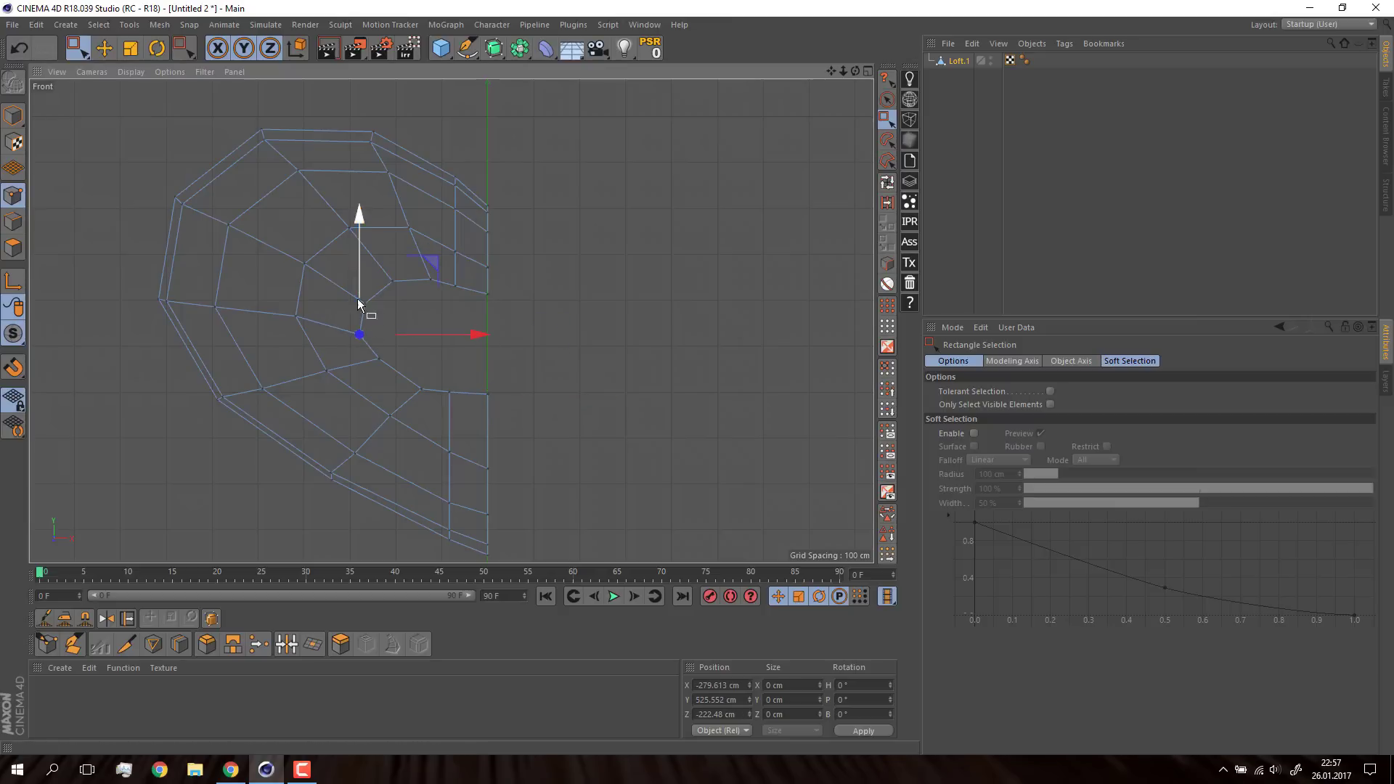
drag(361, 267, 366, 241)
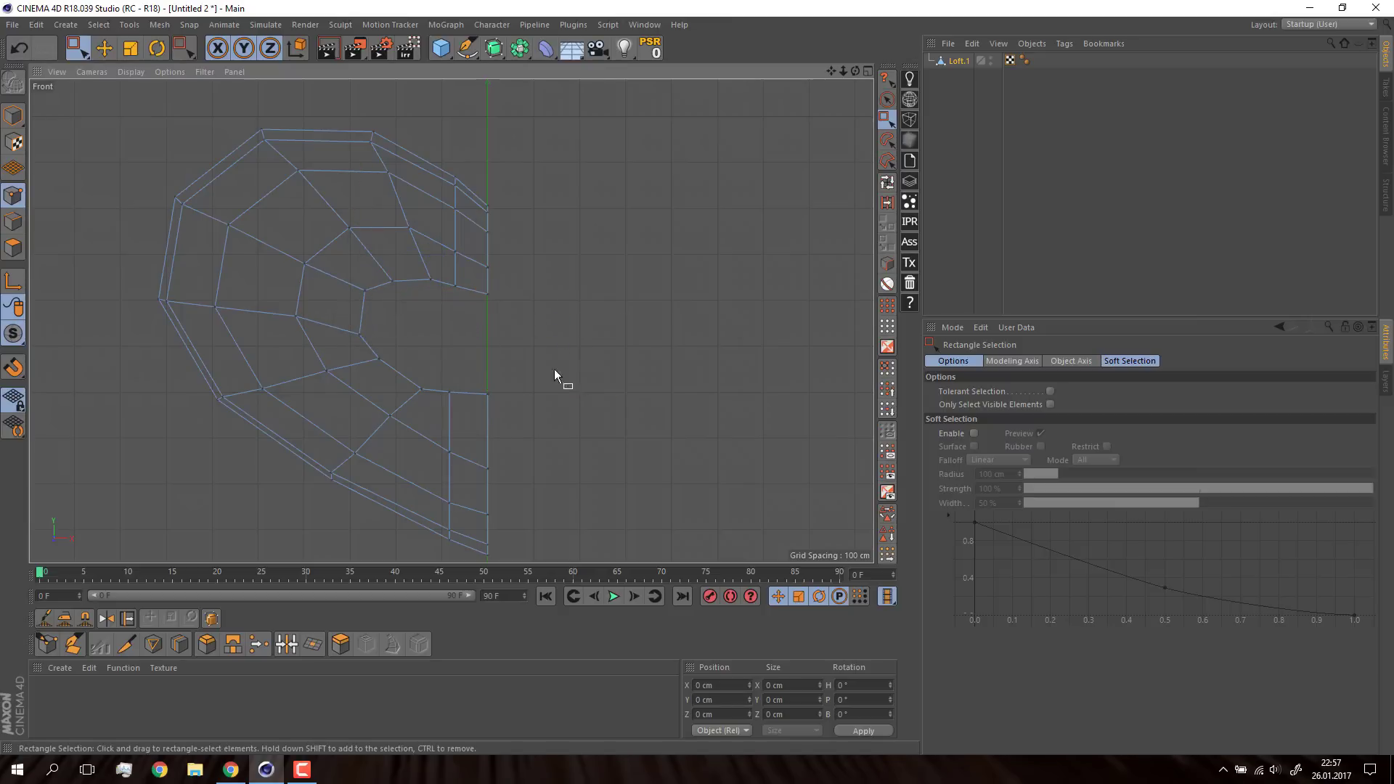
Step: Bridge the two inner edges to close the gap between them
click(13, 221)
click(615, 297)
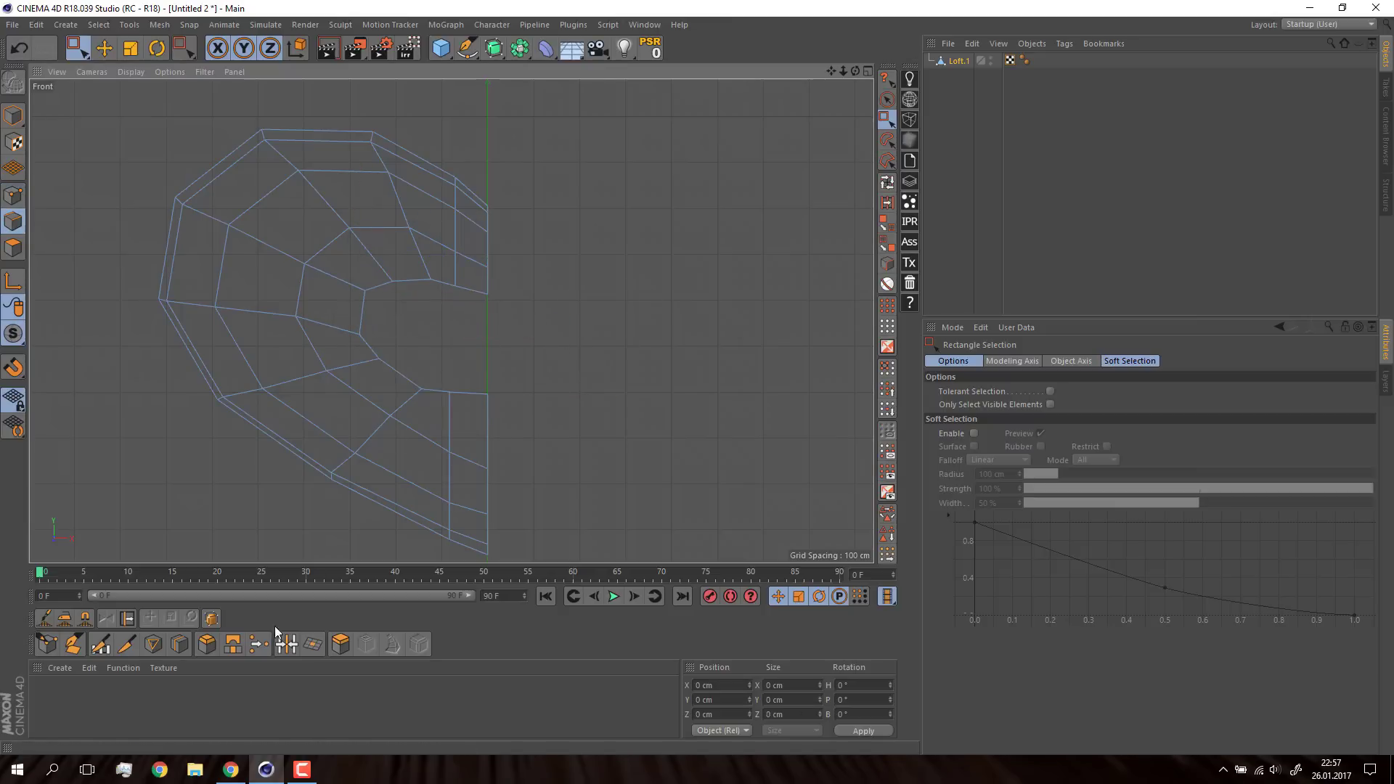
click(234, 644)
drag(430, 298, 436, 392)
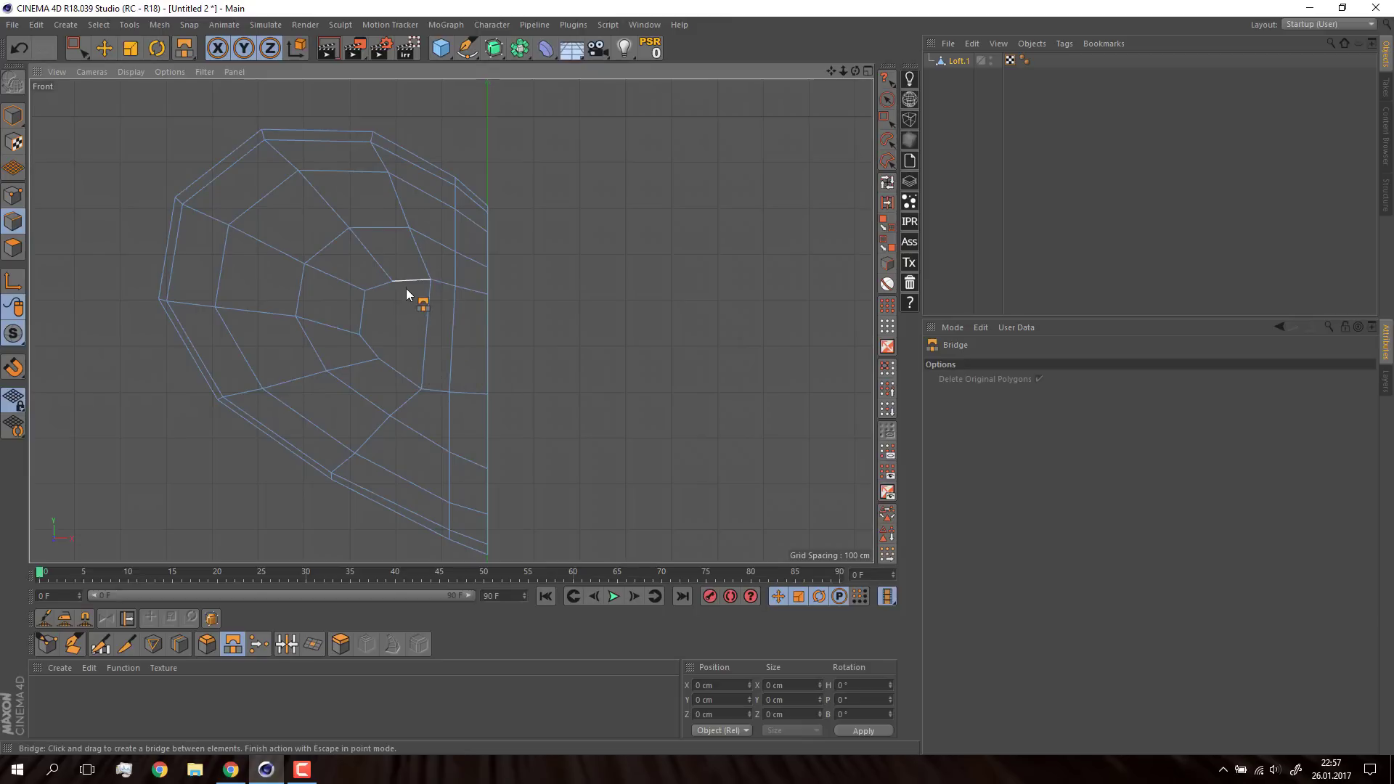
drag(380, 290, 376, 354)
key(0)
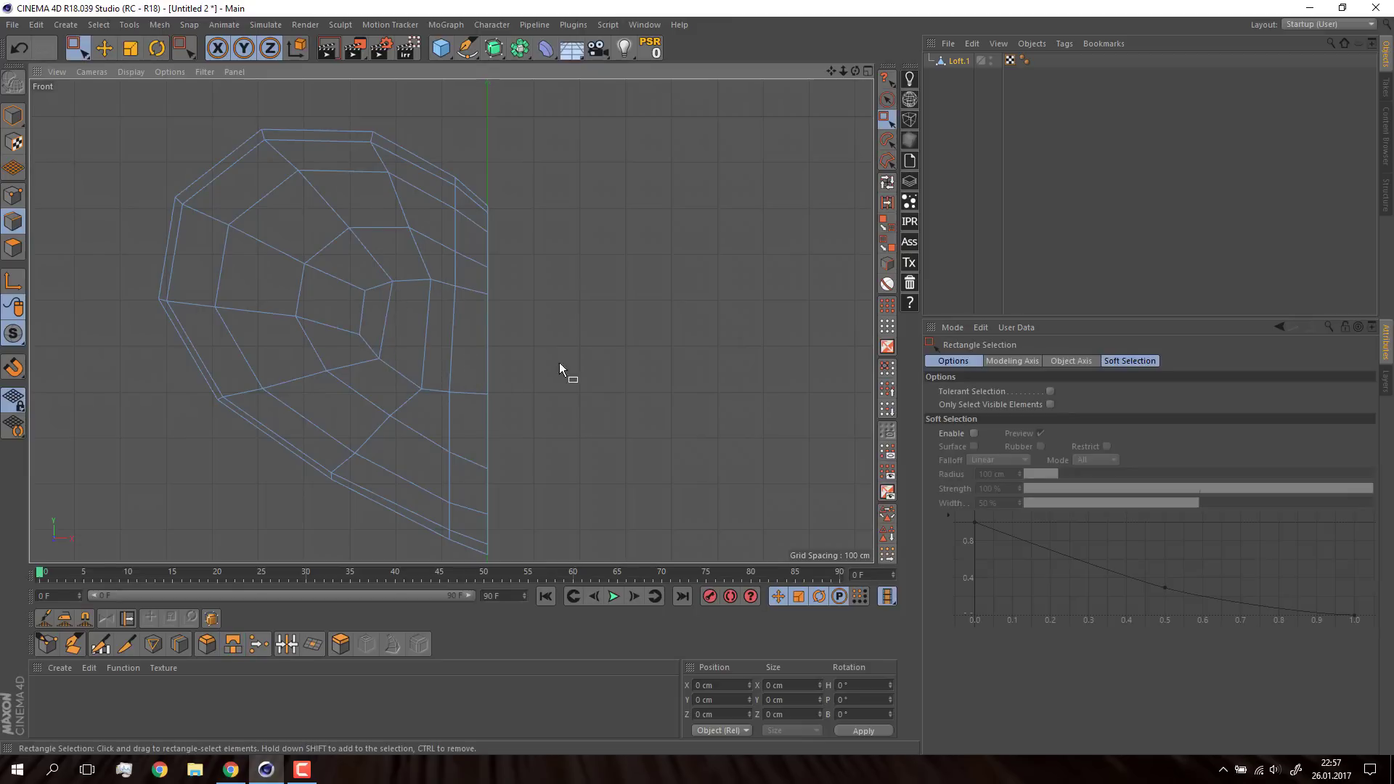
Step: Relax the centre vertices with the Brush tool in Smooth mode
click(13, 195)
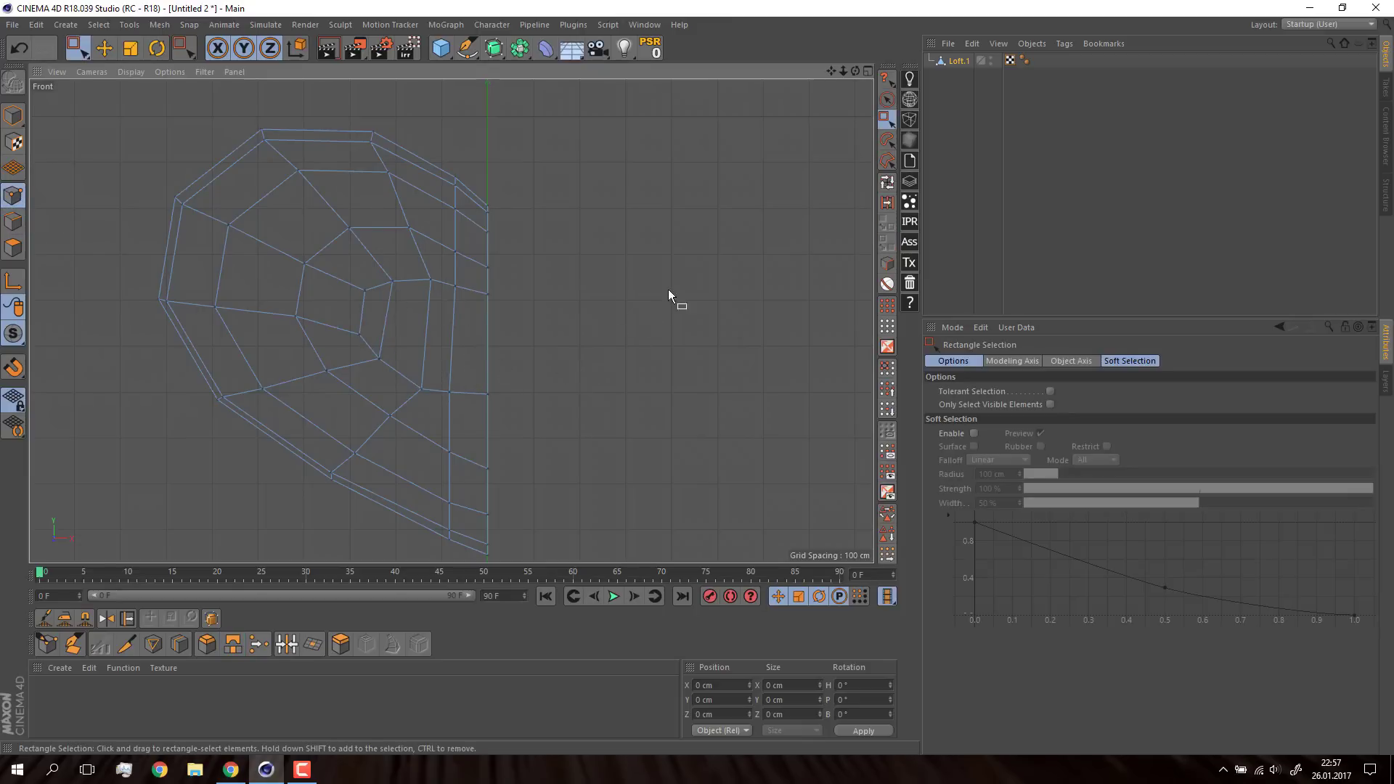
click(44, 618)
click(1104, 392)
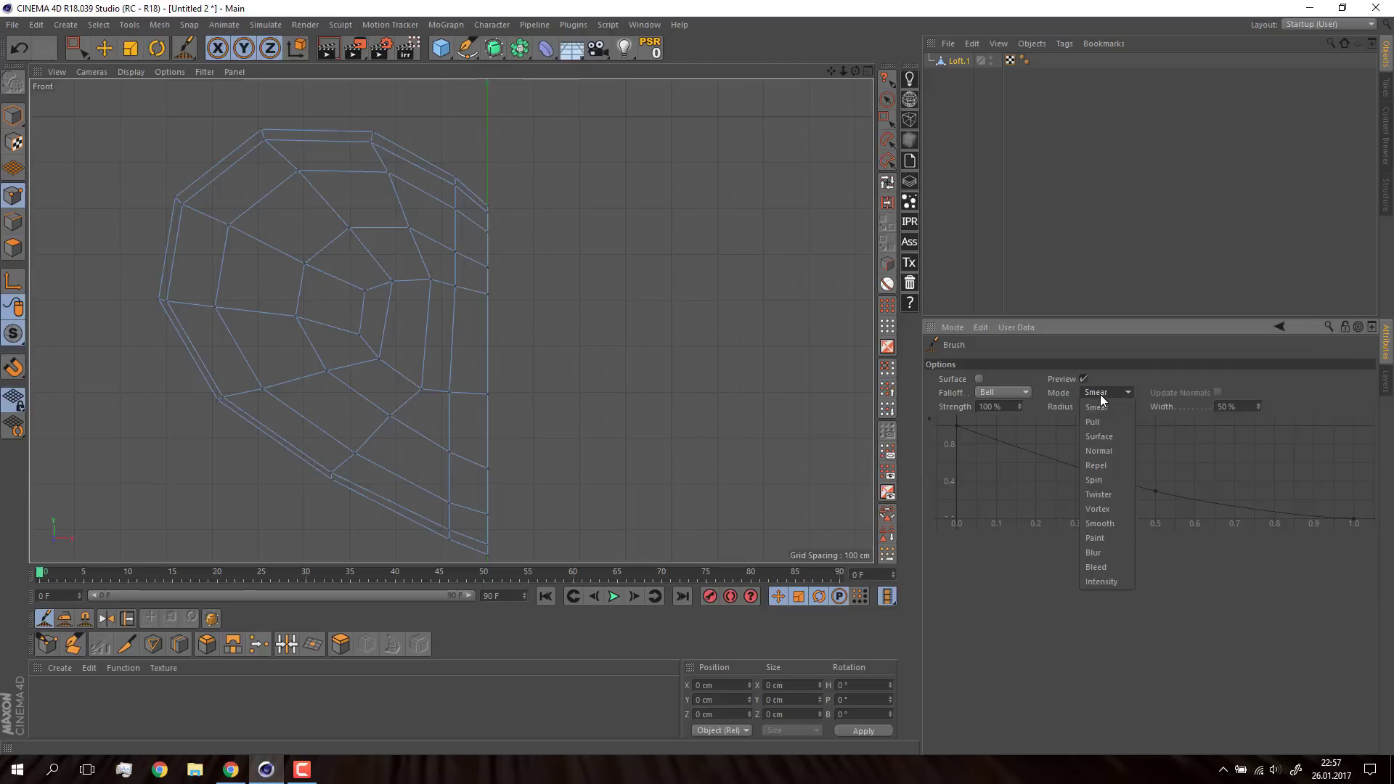
click(1102, 521)
drag(480, 314, 379, 304)
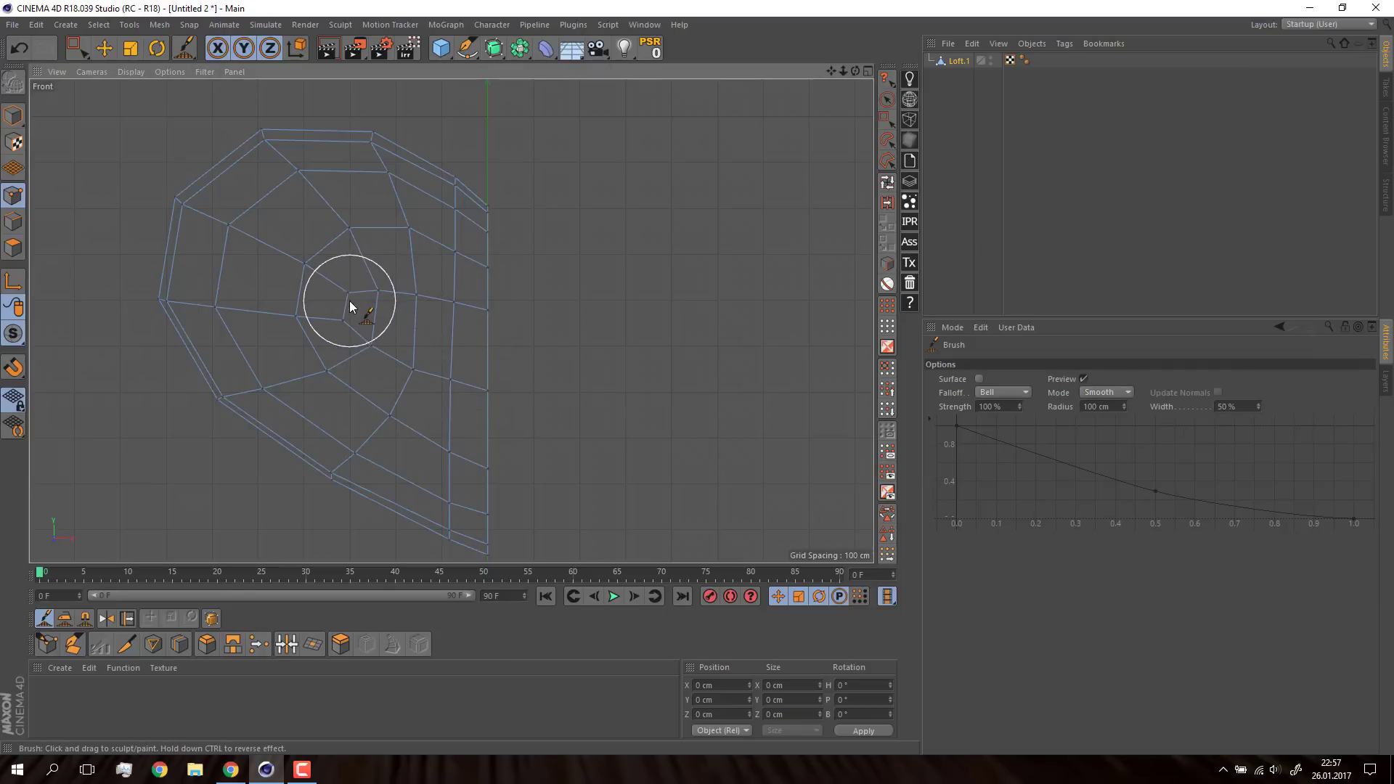
drag(378, 348, 369, 308)
key(space)
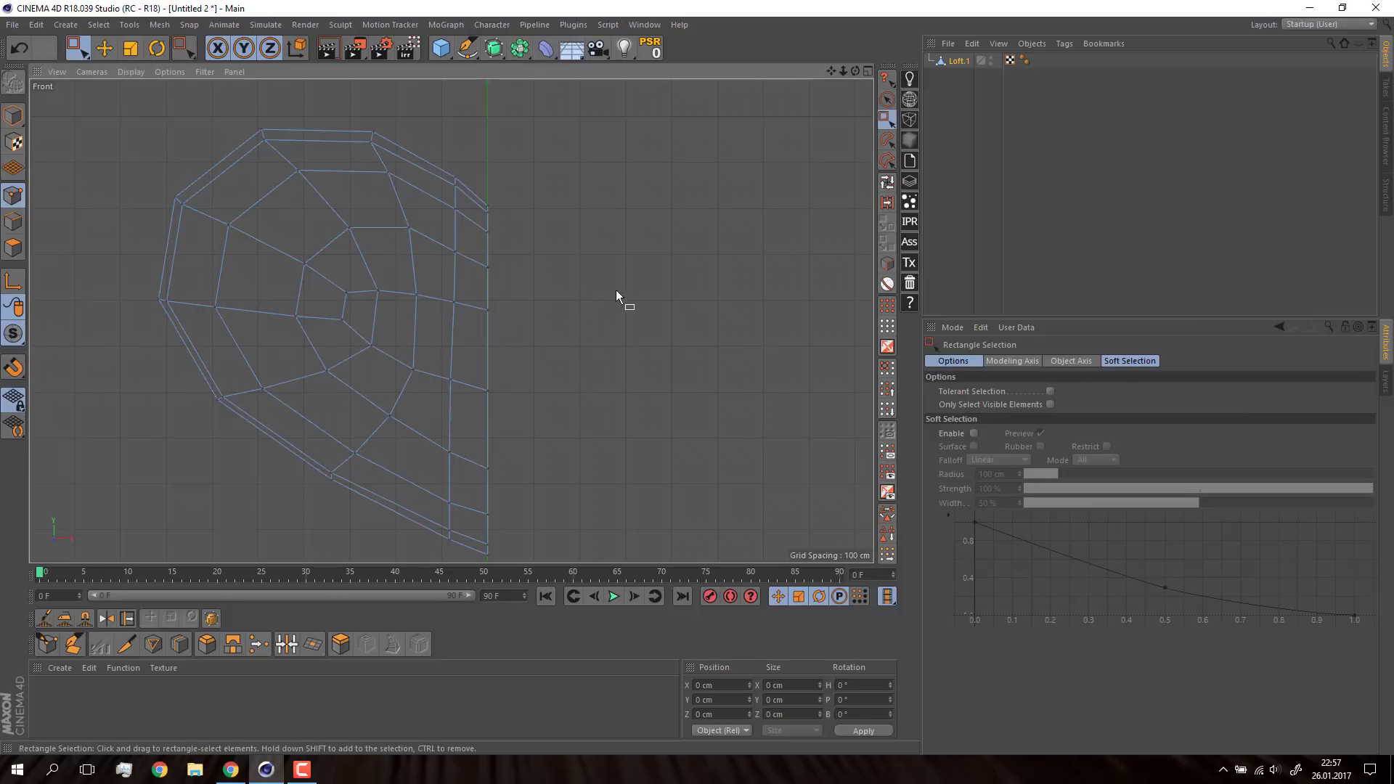
Step: Join the central edges into one vertex with Stitch and Sew, undoing stray vertex nudges
click(285, 644)
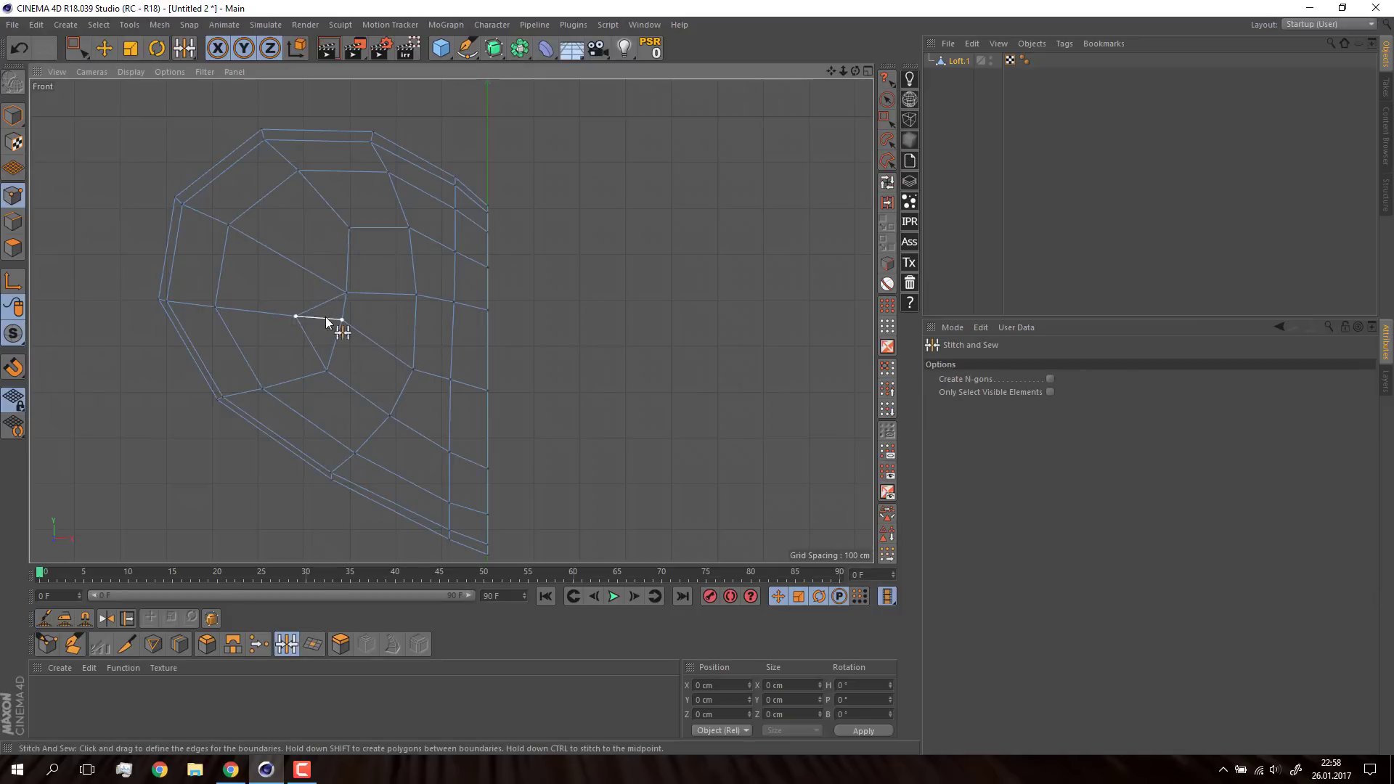
key(space)
key(ctrl+z)
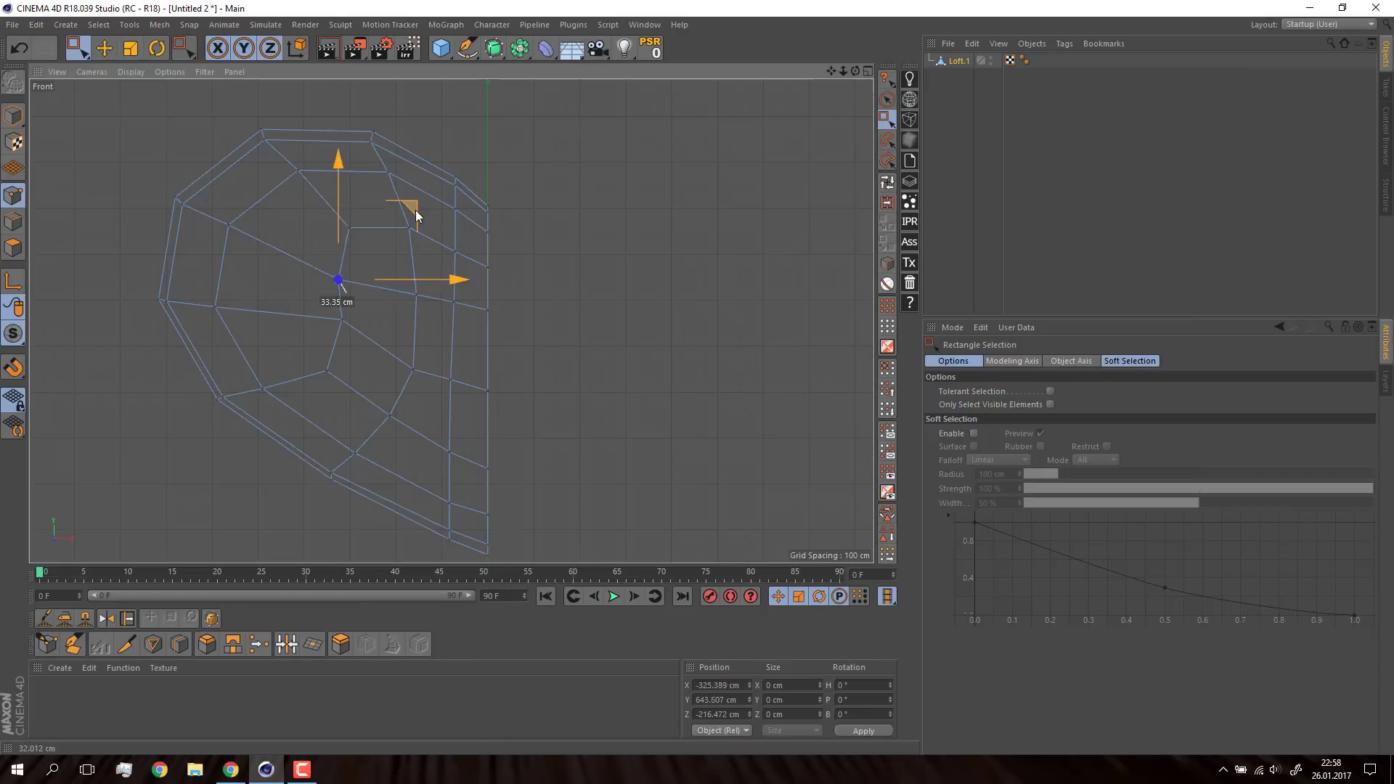
drag(310, 333, 310, 333)
key(ctrl+z)
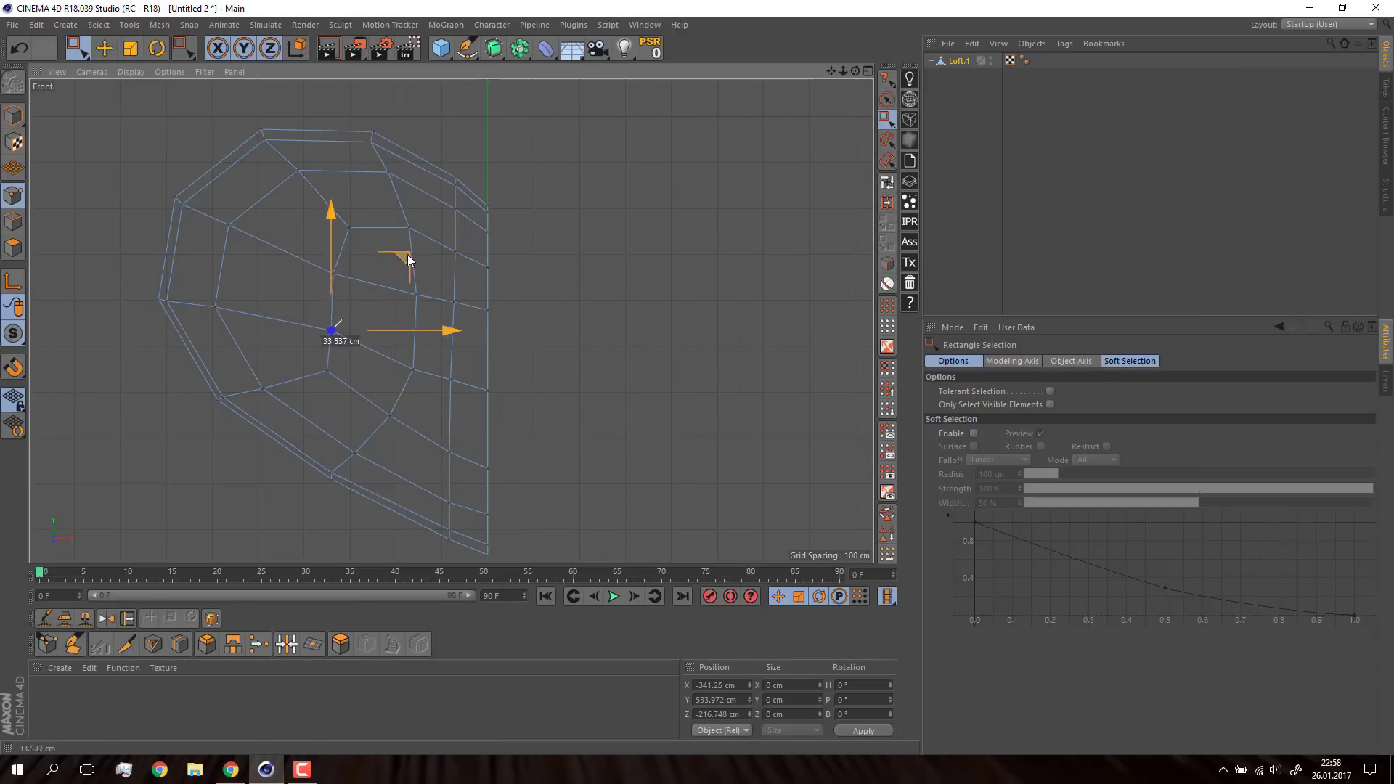
key(ctrl+z)
key(ctrl+z)
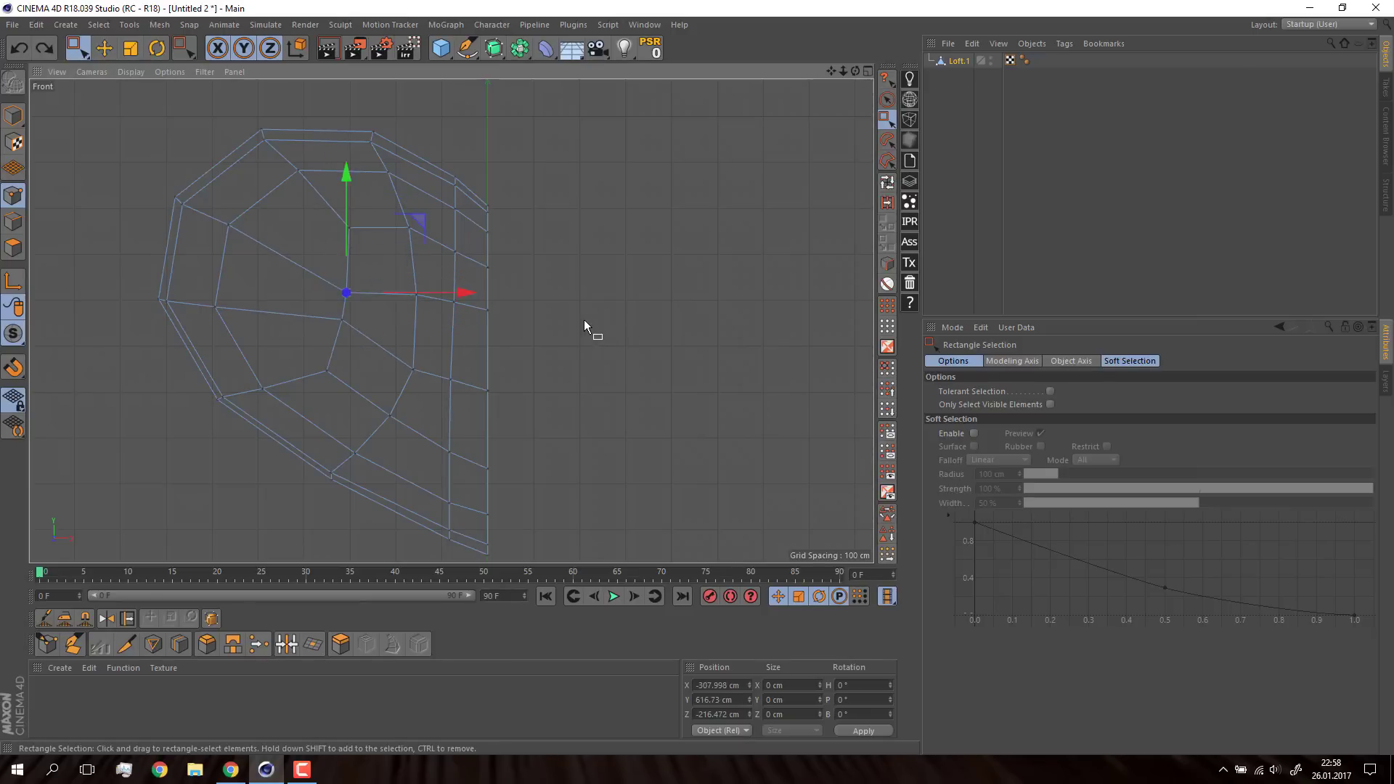
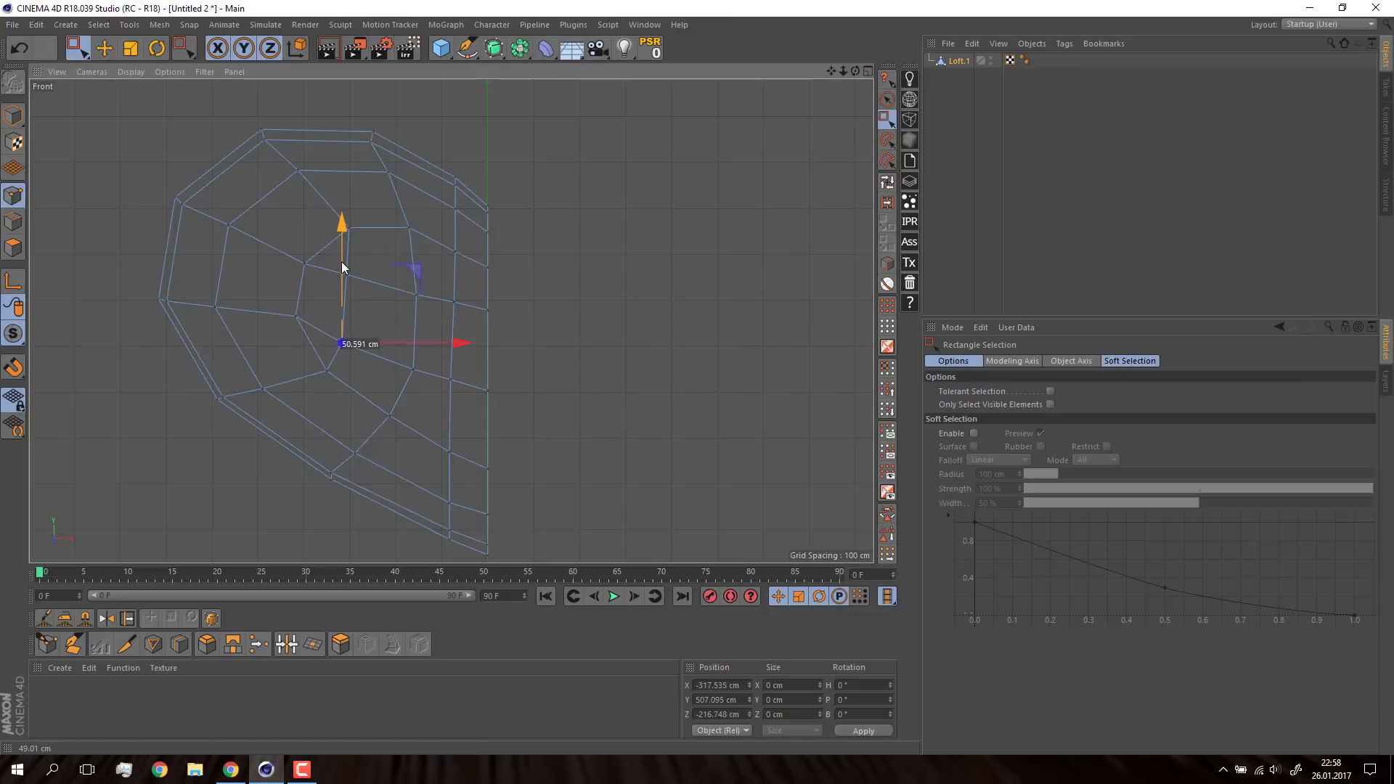
Step: In the Front view, move several half-heart loft vertices to round its outline
mouse_move(341, 261)
mouse_down()
mouse_move(296, 258)
mouse_move(307, 211)
mouse_up()
click(409, 229)
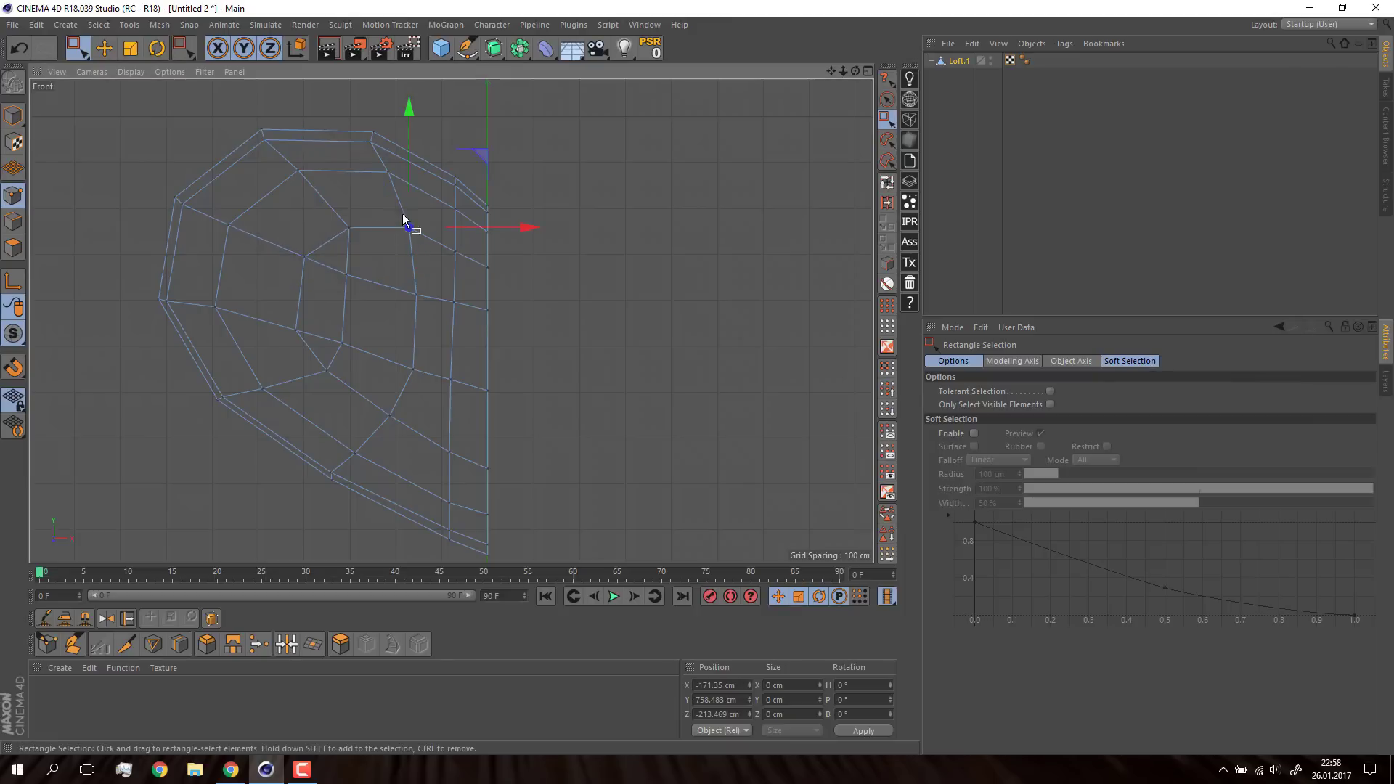
drag(411, 182, 411, 189)
click(413, 371)
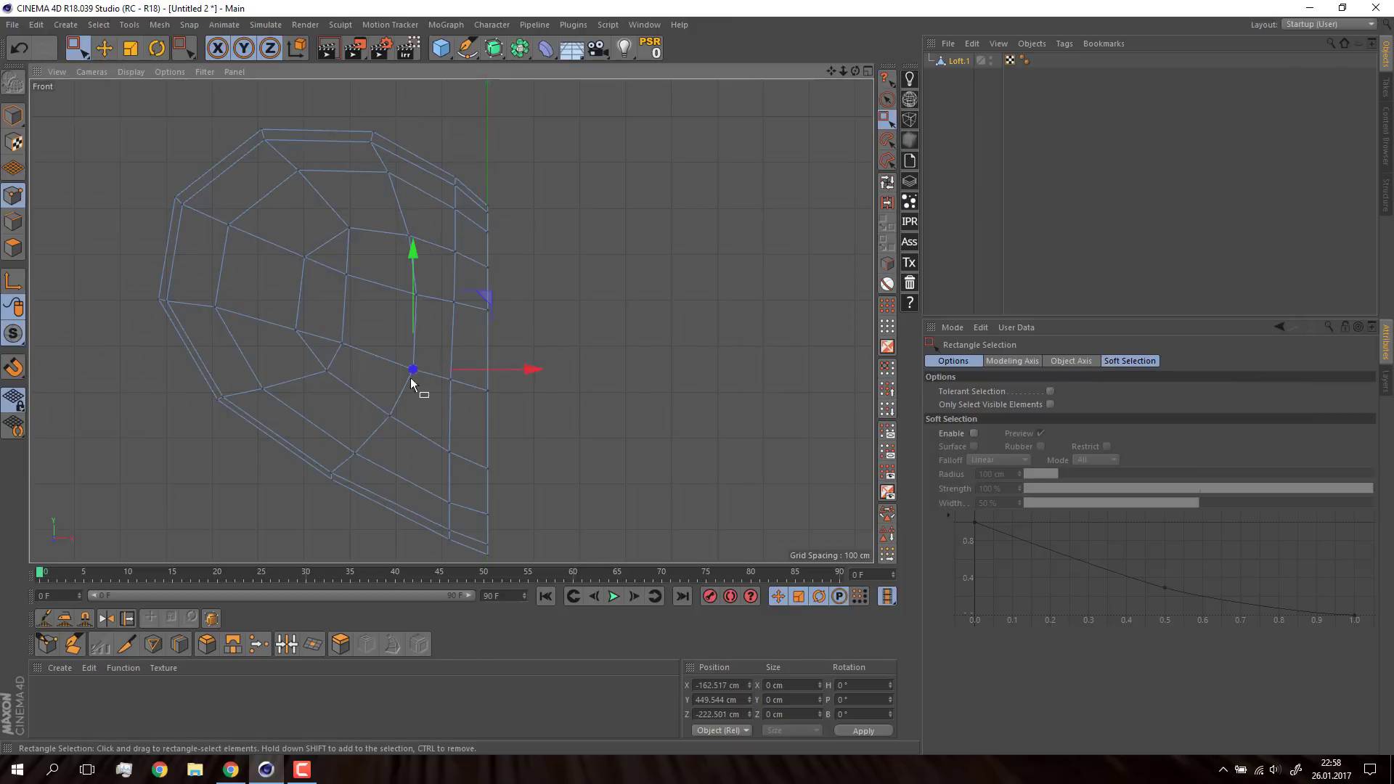
drag(414, 407, 370, 431)
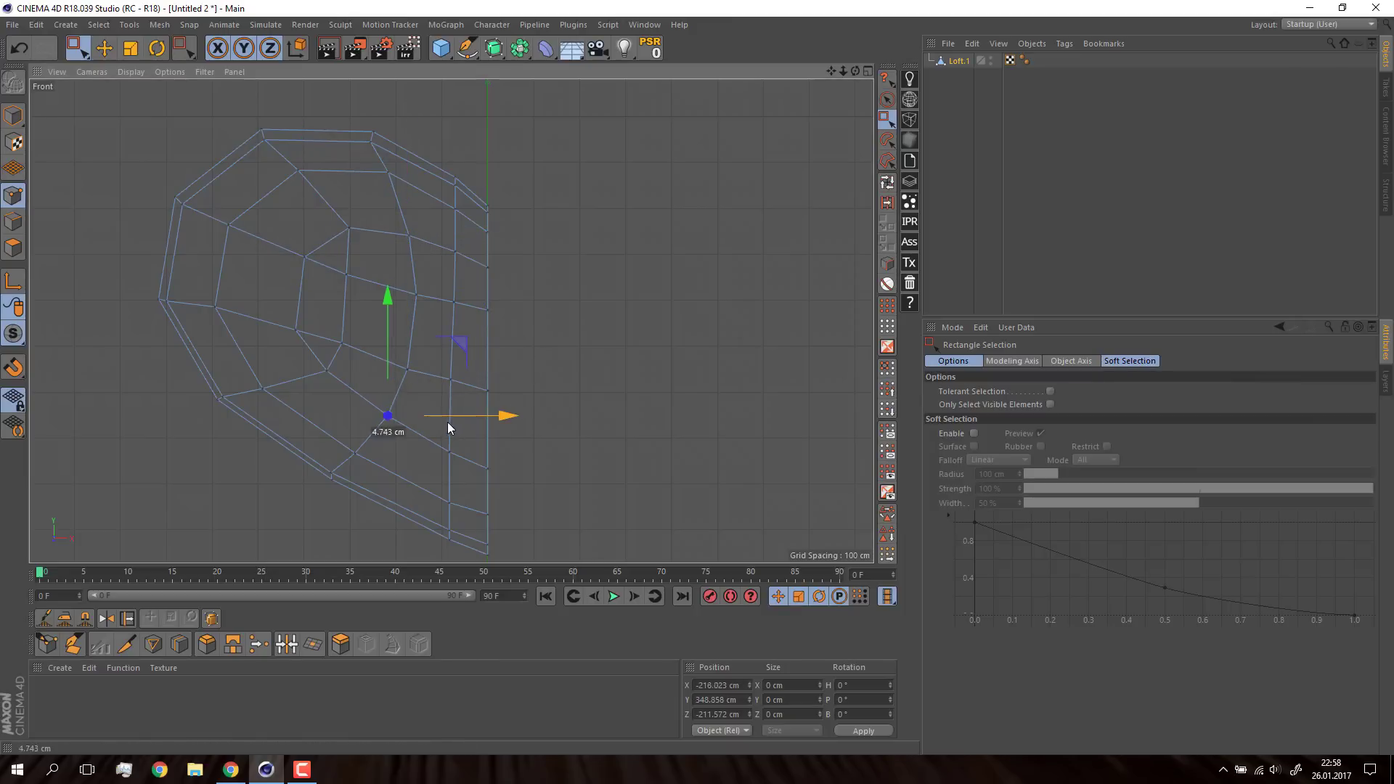
Step: Inspect the reshaped half-heart in Perspective with Loft.1 deselected
key(F1)
mouse_move(391, 295)
alt+mouse_down()
mouse_move(494, 276)
mouse_move(327, 278)
mouse_move(182, 250)
mouse_move(320, 311)
mouse_move(547, 356)
alt+mouse_up()
click(940, 172)
mouse_move(508, 305)
alt+mouse_down()
mouse_move(383, 234)
mouse_move(429, 153)
mouse_move(478, 138)
mouse_move(460, 159)
mouse_move(551, 203)
alt+mouse_up()
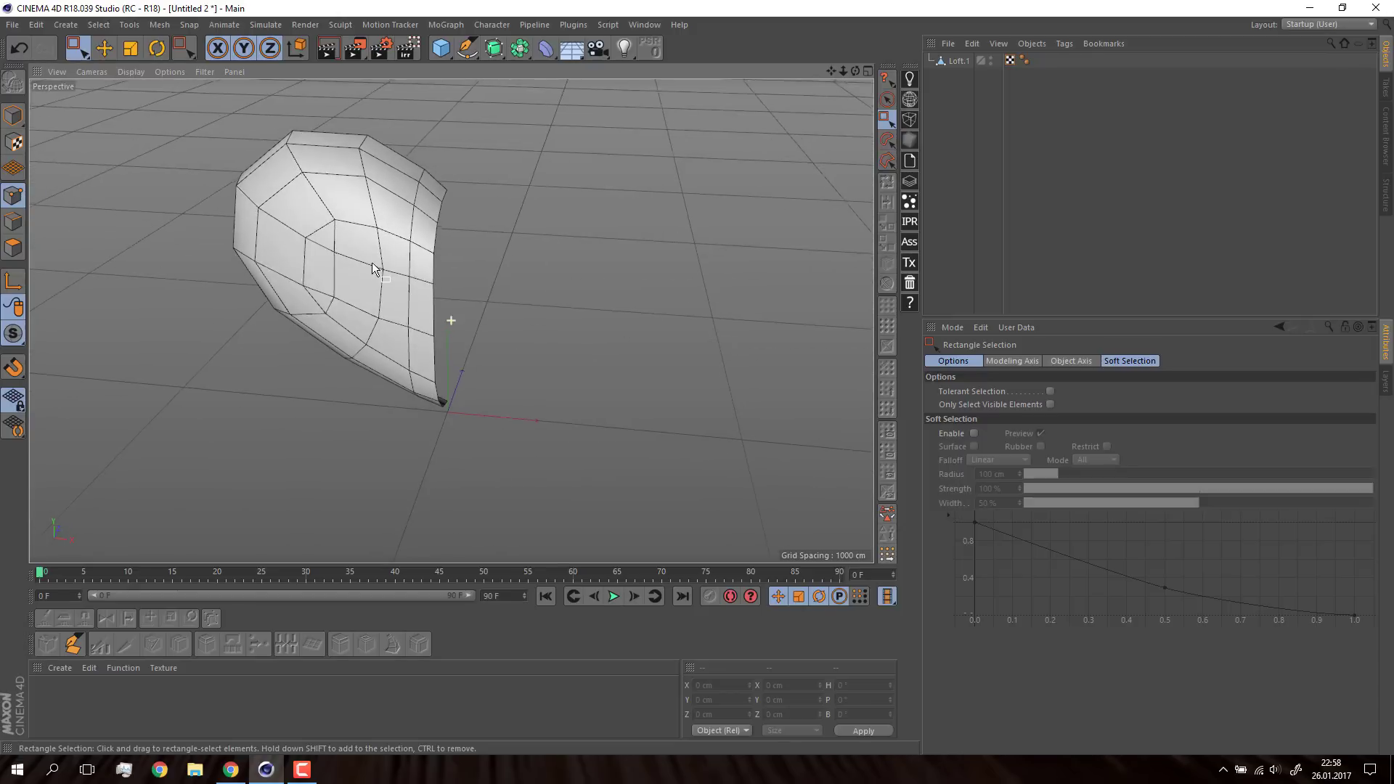
Step: Add a Symmetry generator with Loft.1 as its child to form a full heart
drag(518, 49, 686, 121)
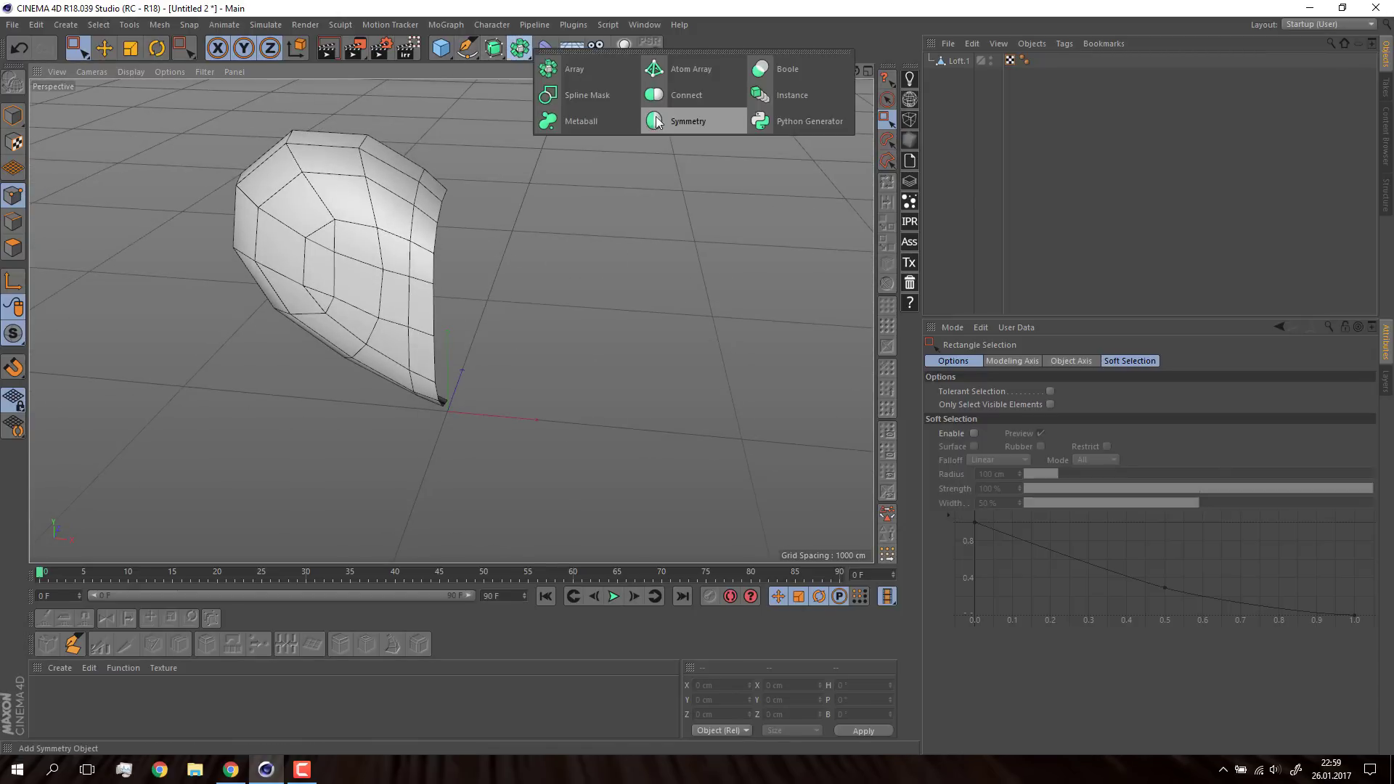
drag(960, 75, 963, 64)
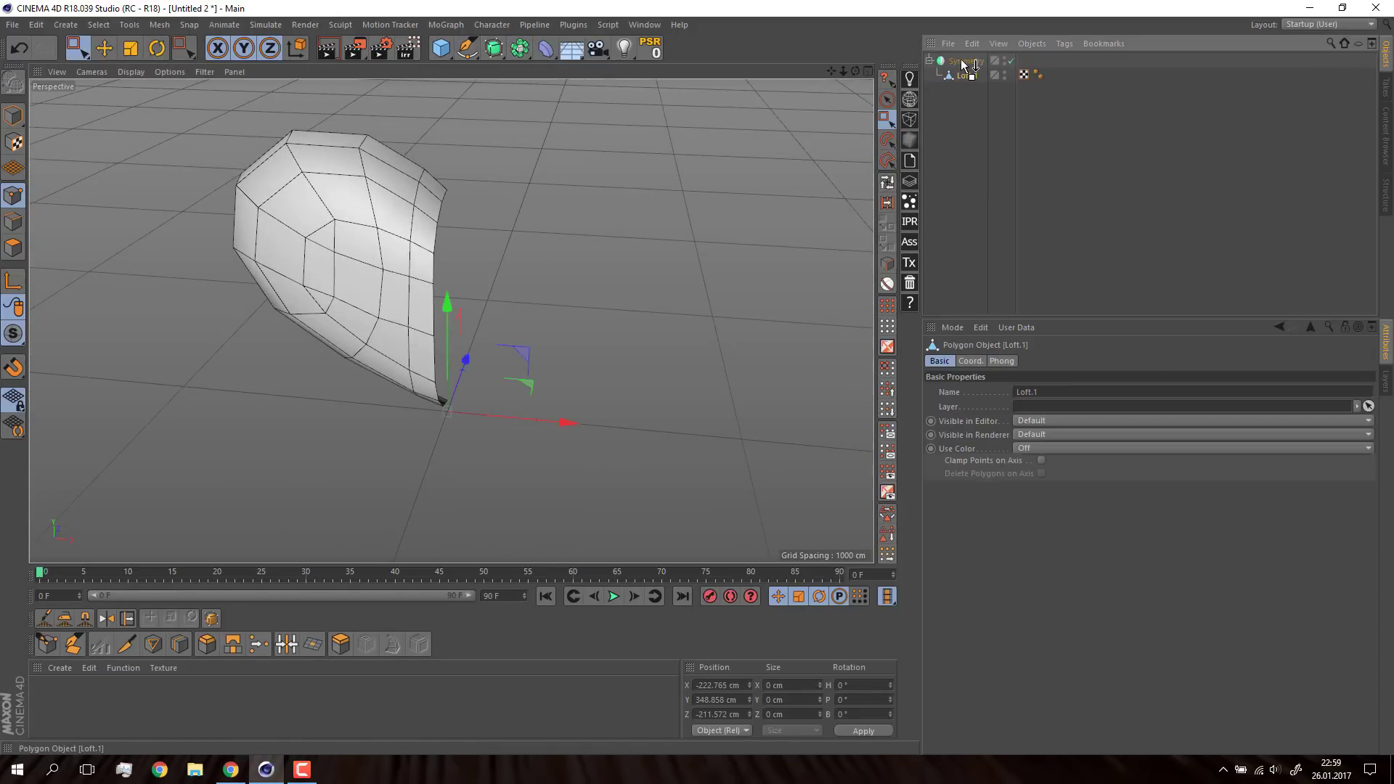
click(955, 131)
alt+drag(407, 182, 398, 206)
Step: Scale the heart on X to make it slightly narrower
click(490, 134)
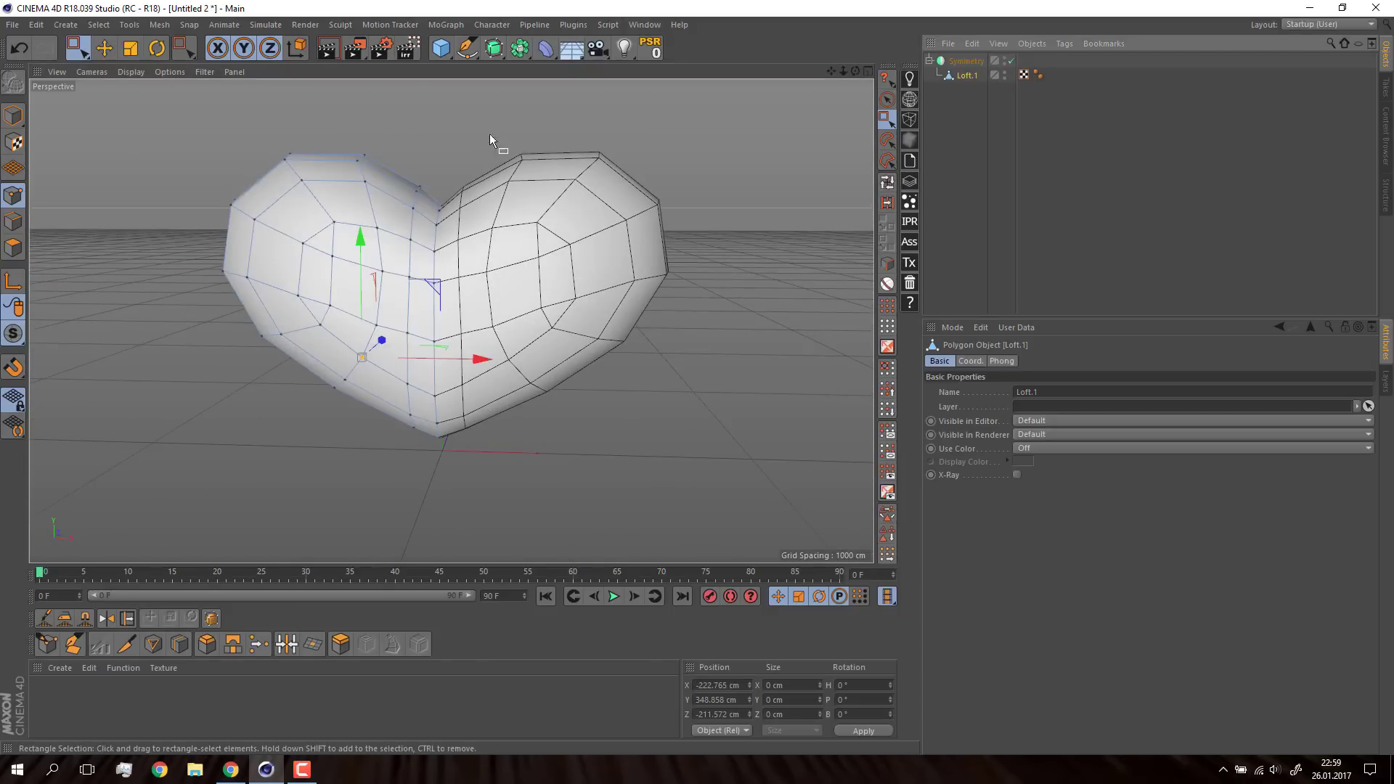
click(13, 116)
key(t)
mouse_move(553, 455)
mouse_down()
mouse_move(560, 299)
mouse_move(458, 294)
mouse_up()
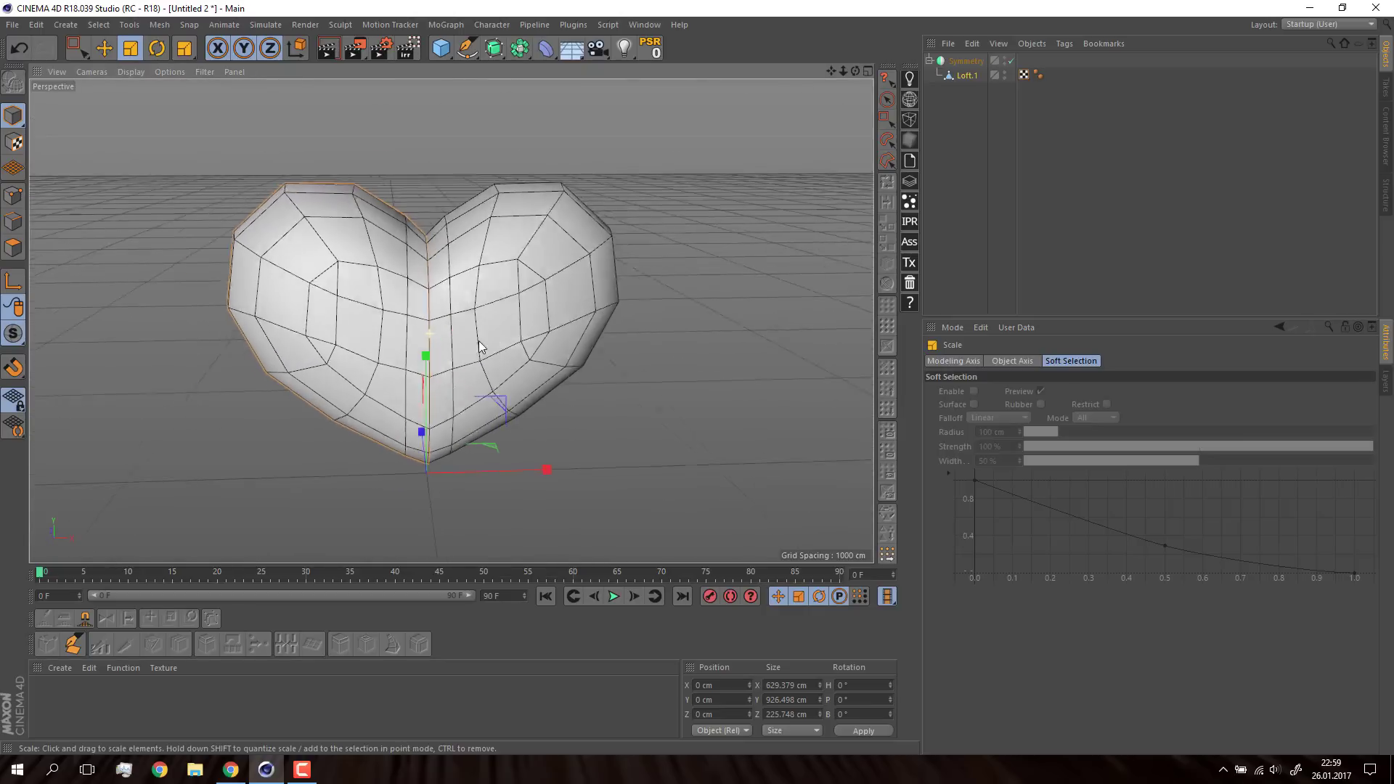
Step: Add Symmetry.1 around the heart with Mirror Plane set to XY for depth
drag(520, 48, 670, 124)
click(669, 124)
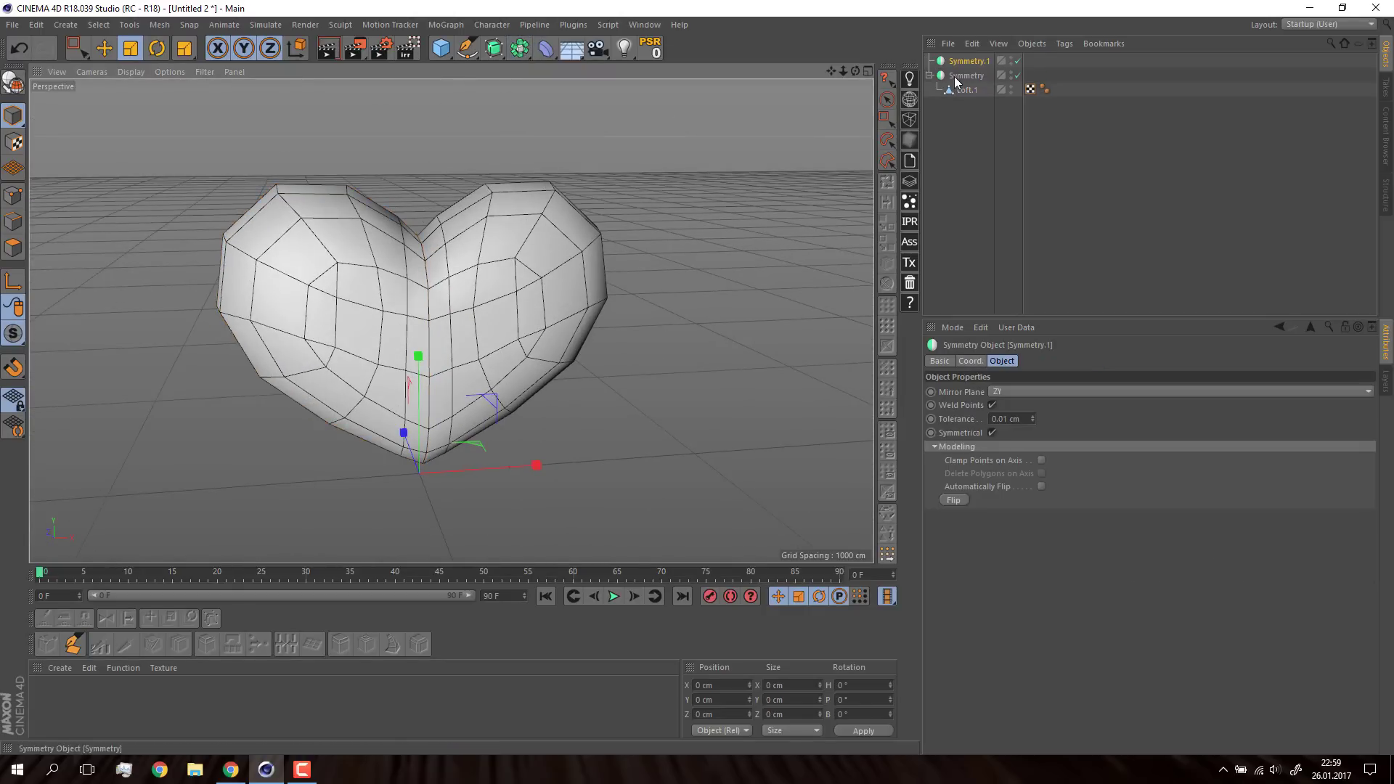
alt+drag(435, 240, 290, 239)
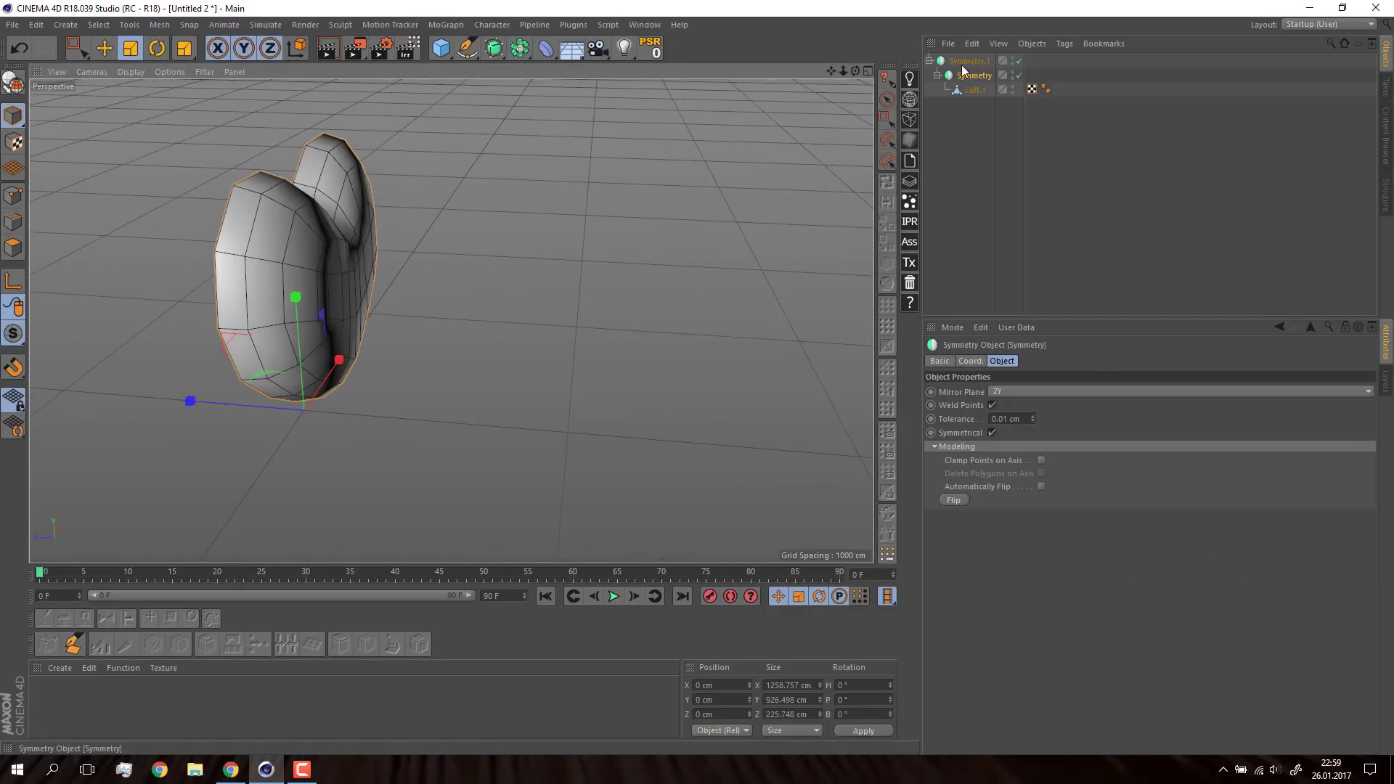
click(999, 392)
click(1003, 405)
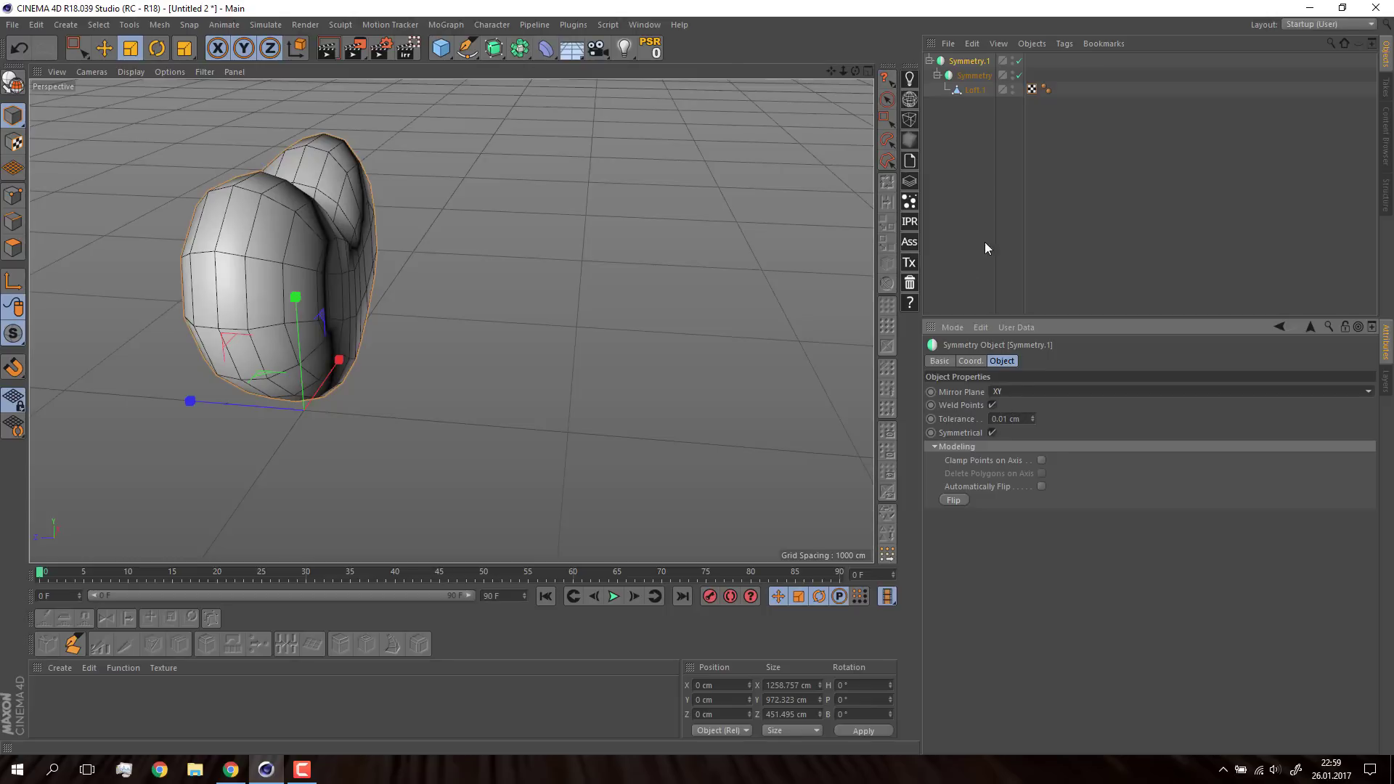
click(985, 242)
mouse_move(234, 208)
alt+mouse_down()
mouse_move(313, 181)
mouse_move(389, 238)
mouse_move(373, 308)
mouse_move(421, 289)
alt+mouse_up()
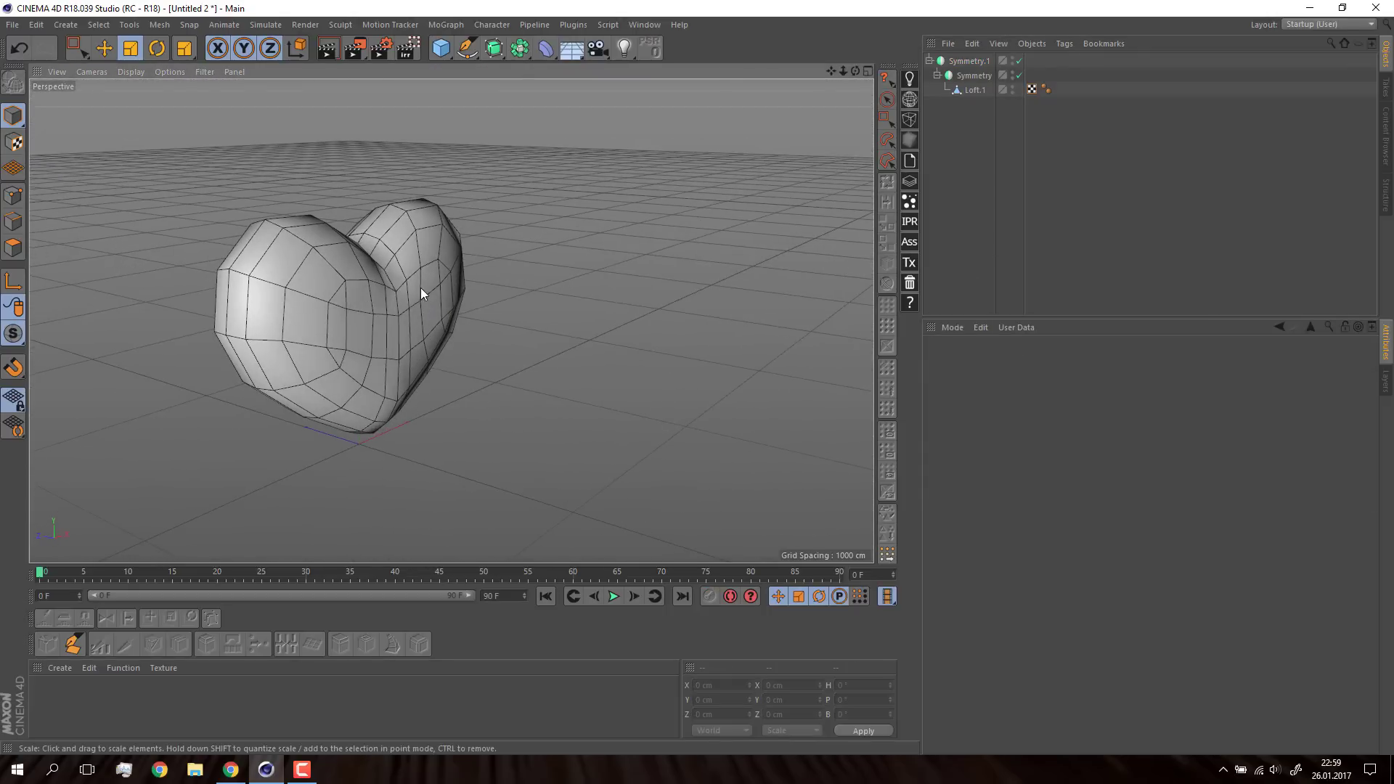
Step: Wrap Symmetry.1 in a Subdivision Surface with Subdivision Editor set to 1
click(494, 48)
drag(974, 75, 962, 63)
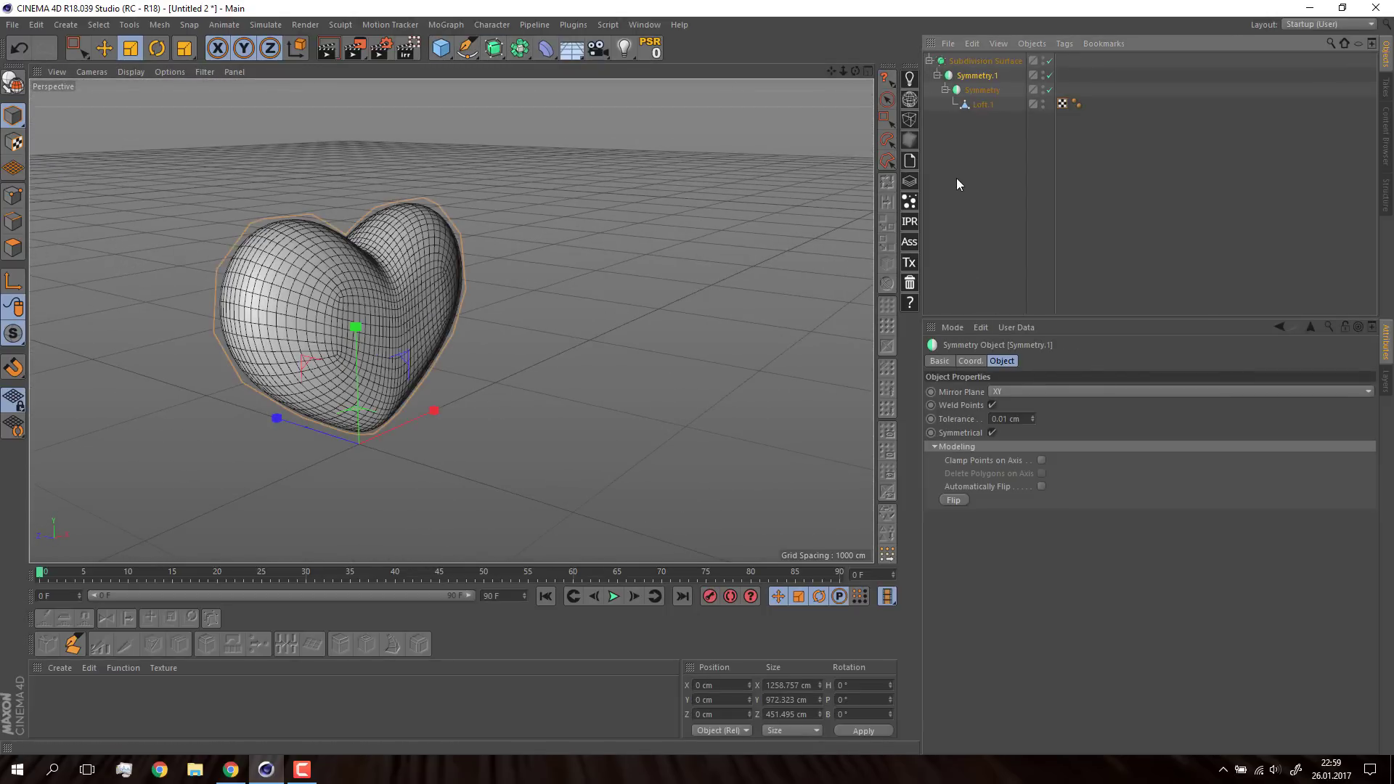
click(956, 181)
alt+drag(420, 311, 378, 283)
click(969, 63)
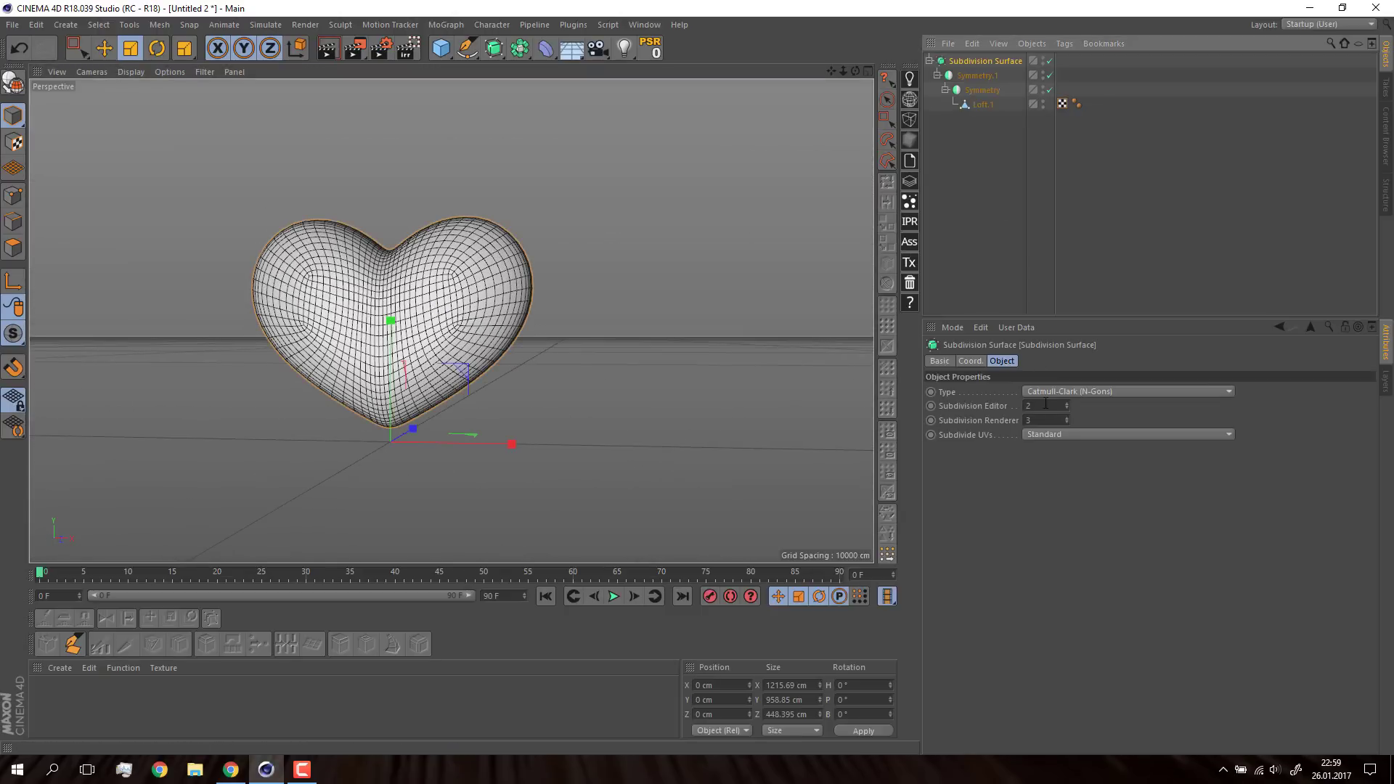
double_click(1045, 405)
text(1)
key(Return)
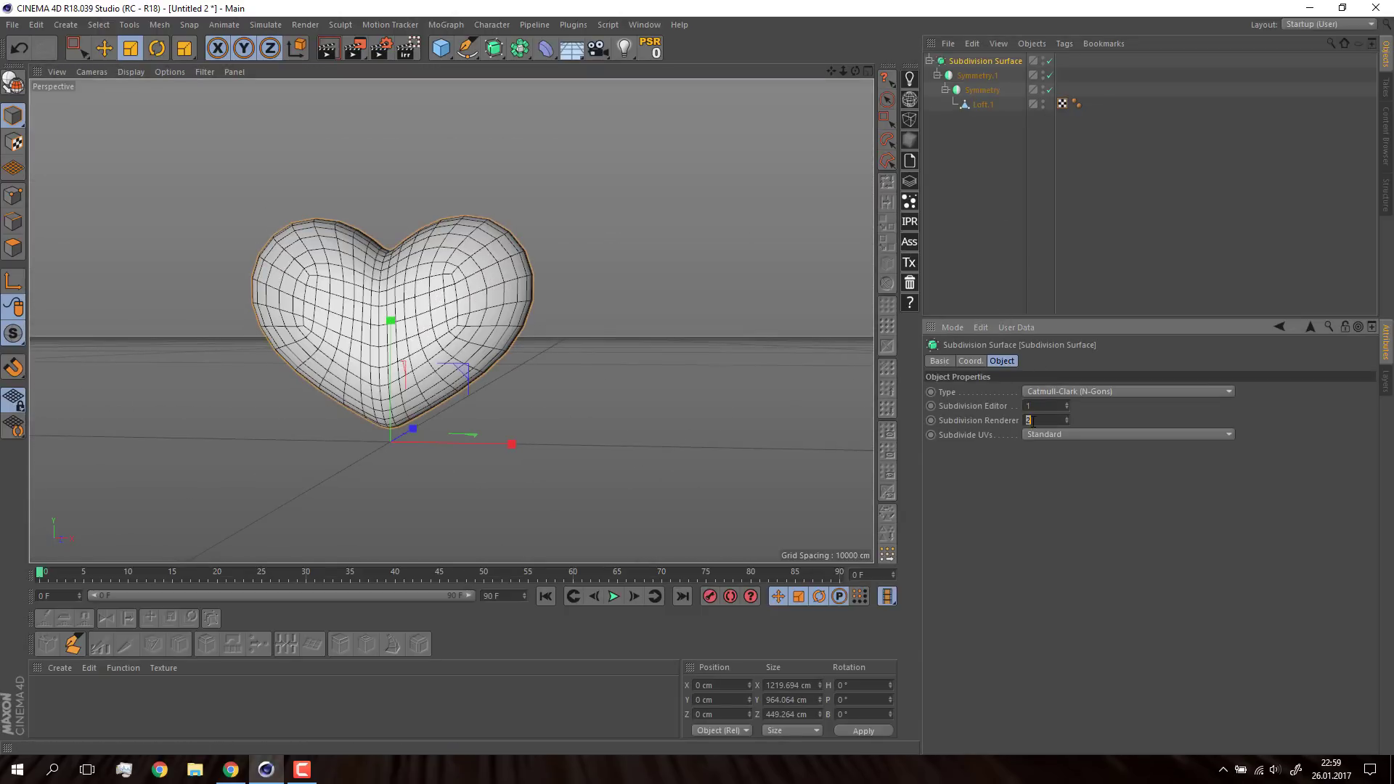
text(1)
Step: Scale Loft.1 up to about 114%
click(944, 233)
mouse_move(365, 212)
alt+mouse_down()
mouse_move(290, 234)
mouse_move(401, 217)
mouse_move(332, 164)
mouse_move(358, 217)
mouse_move(567, 225)
alt+mouse_up()
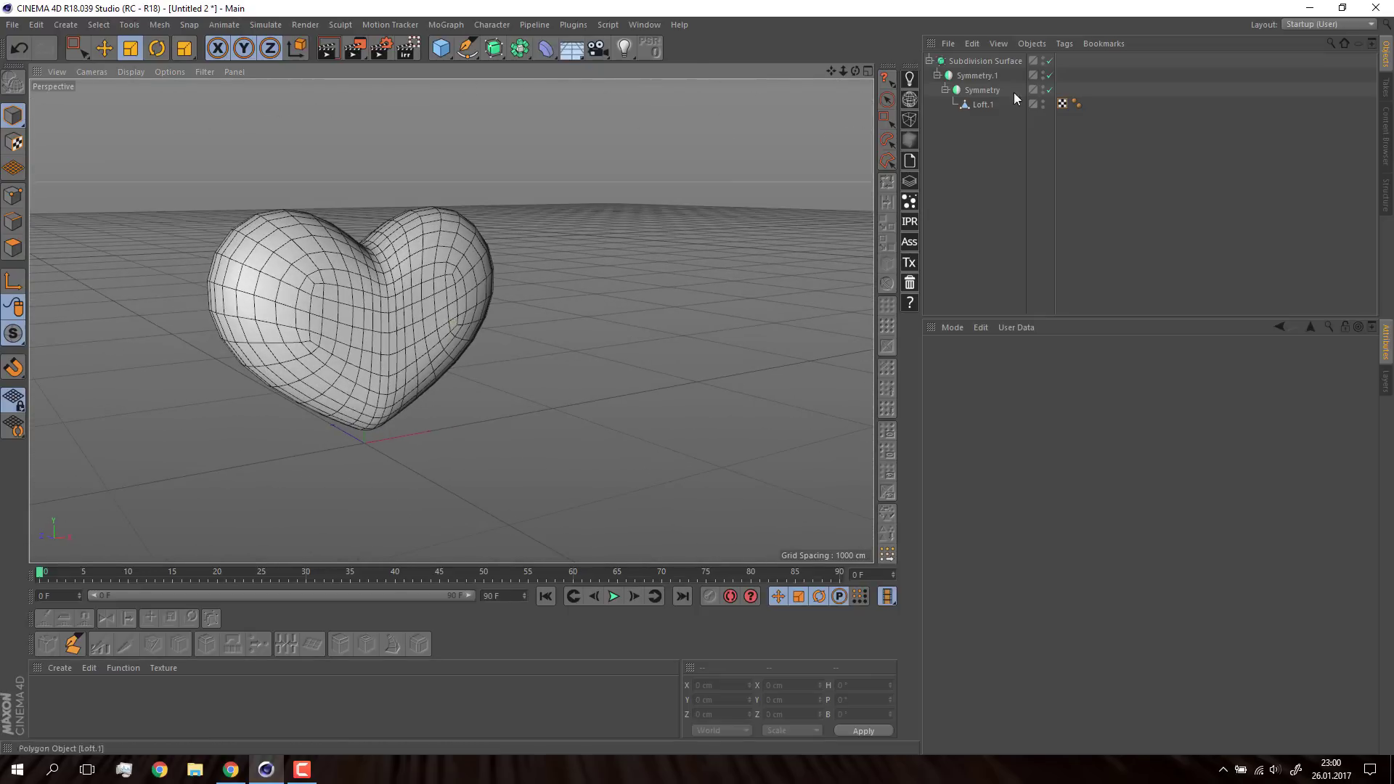
click(1015, 99)
alt+drag(394, 289, 350, 347)
mouse_move(218, 404)
mouse_down()
mouse_move(194, 413)
mouse_move(275, 394)
mouse_move(221, 398)
mouse_move(233, 399)
mouse_up()
click(962, 116)
Step: Disable the Subdivision Surface and select Loft.1 for point editing
click(929, 61)
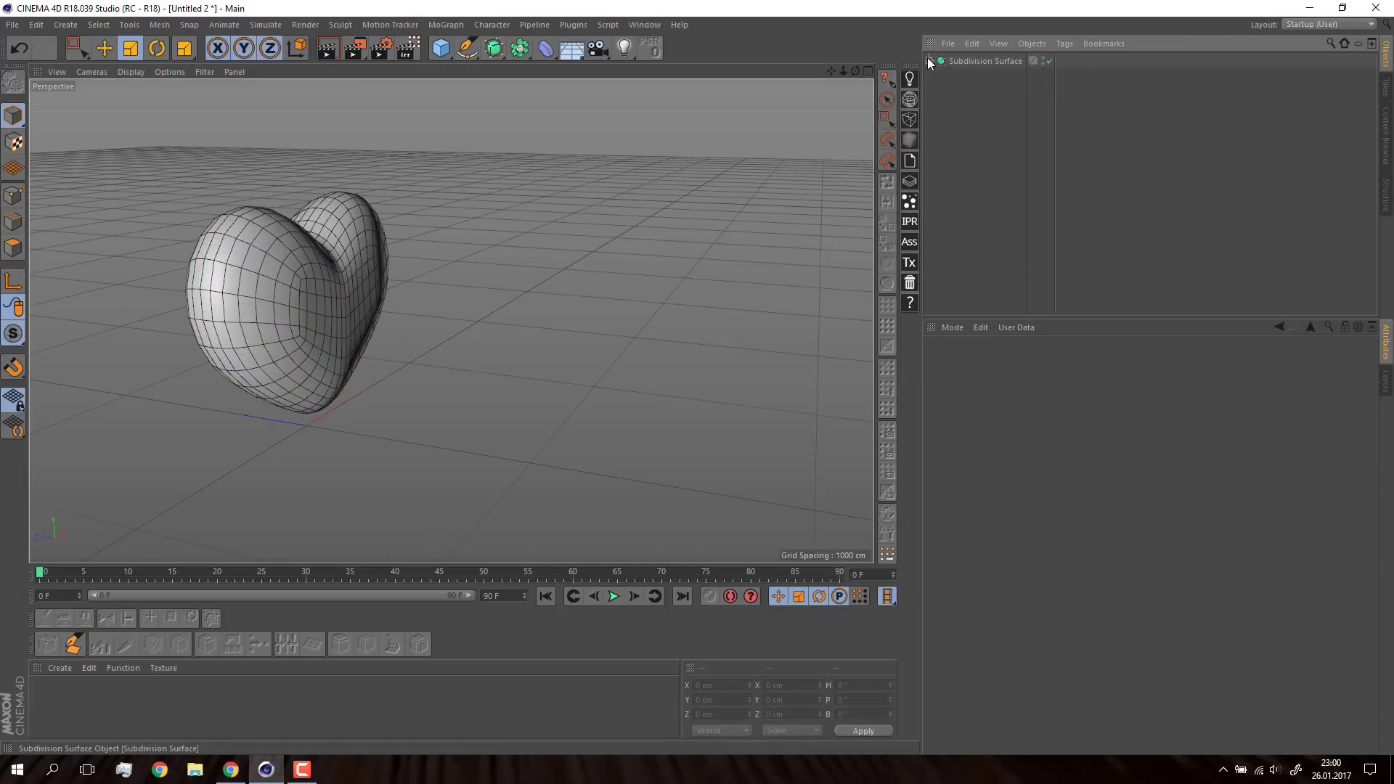
alt+drag(312, 240, 406, 225)
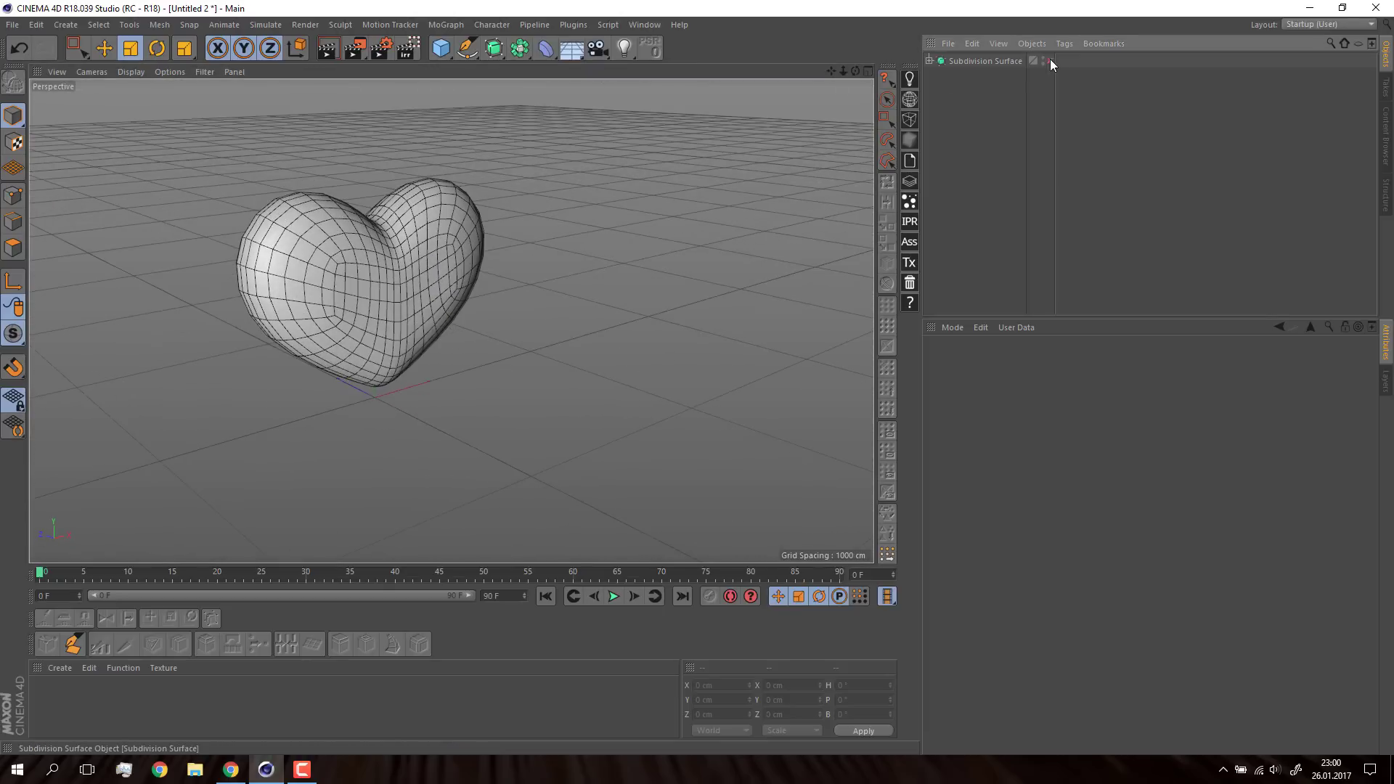
click(1050, 61)
click(929, 60)
click(981, 104)
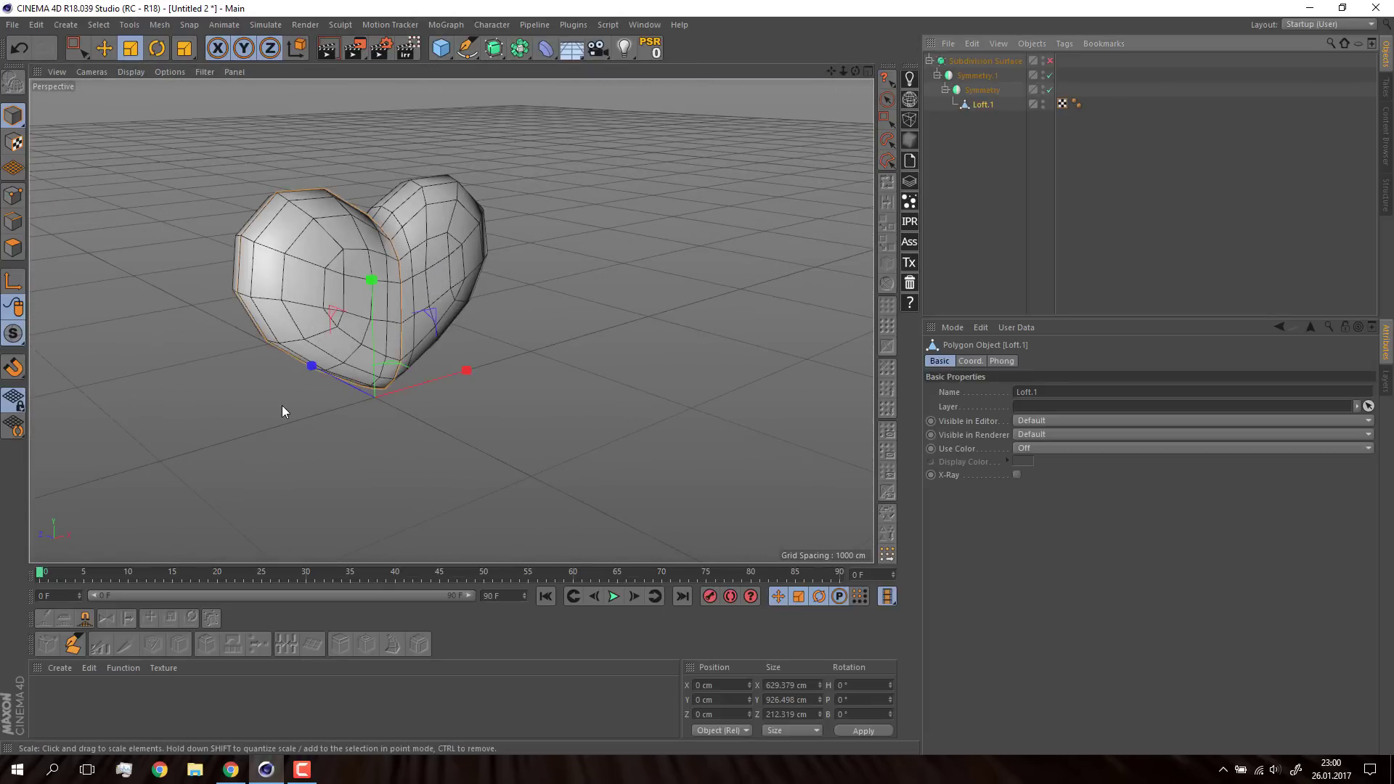
Step: In point mode, select points at the heart's bottom tip and lower side
click(4, 196)
scroll(400, 363, up, 5)
mouse_move(400, 364)
alt+mouse_down()
mouse_move(361, 291)
mouse_move(334, 338)
mouse_move(398, 267)
mouse_move(405, 330)
alt+mouse_up()
click(398, 267)
key(0)
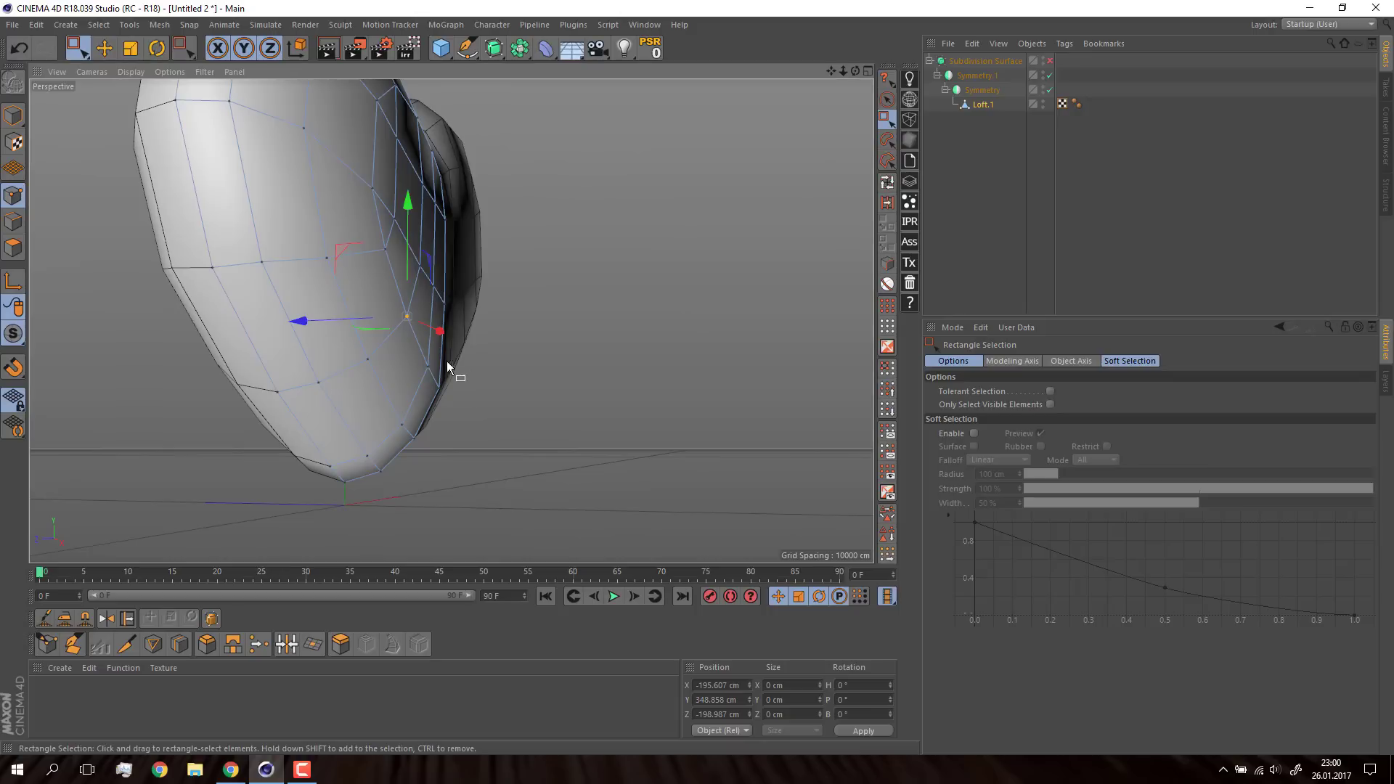
drag(374, 465, 337, 446)
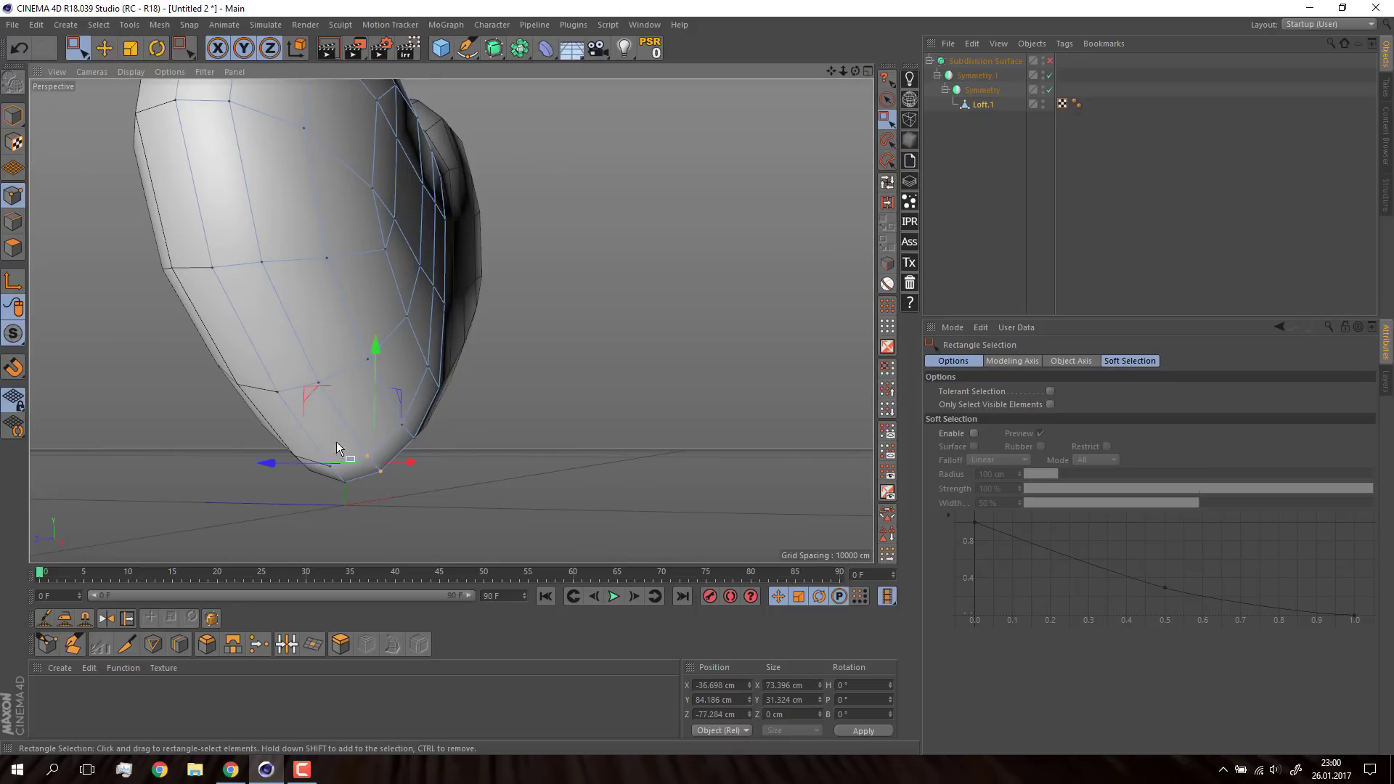
shift+click(309, 382)
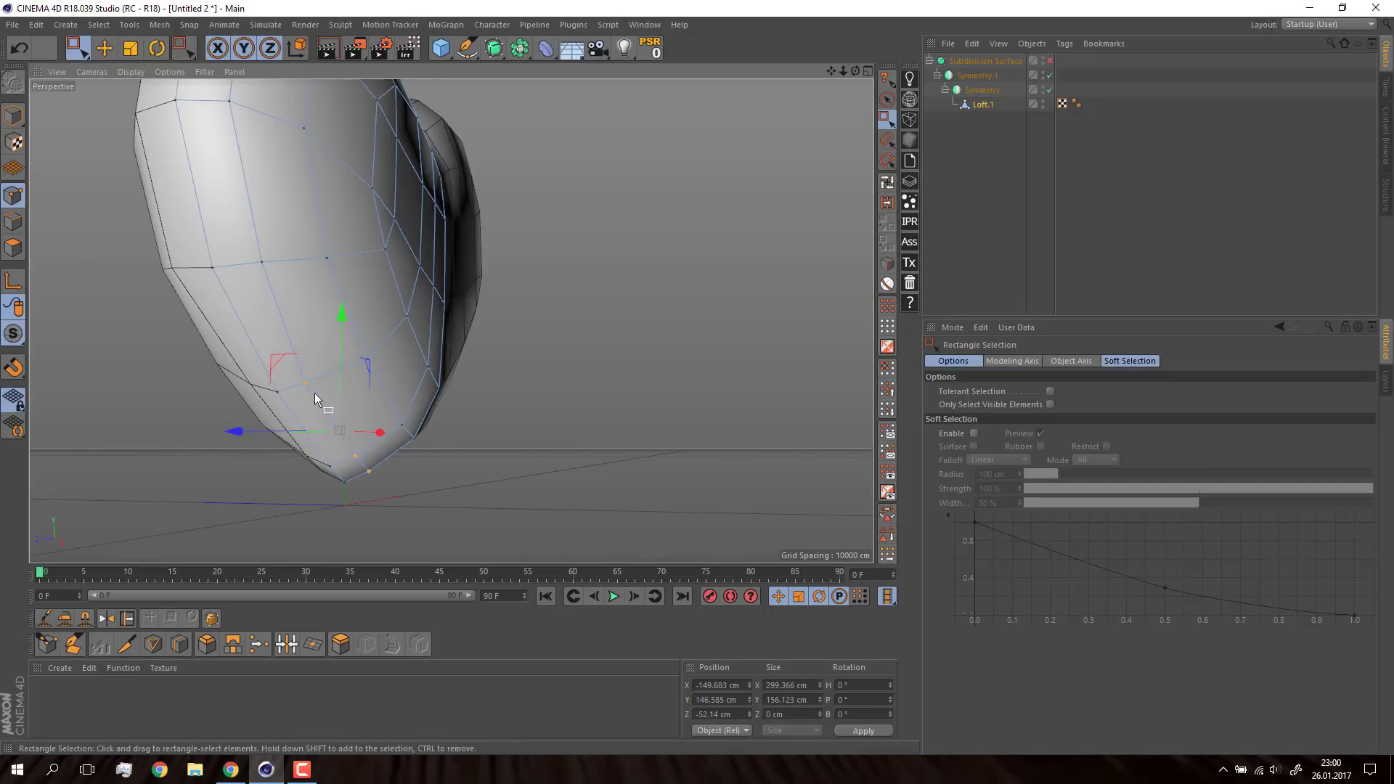
drag(287, 247, 231, 269)
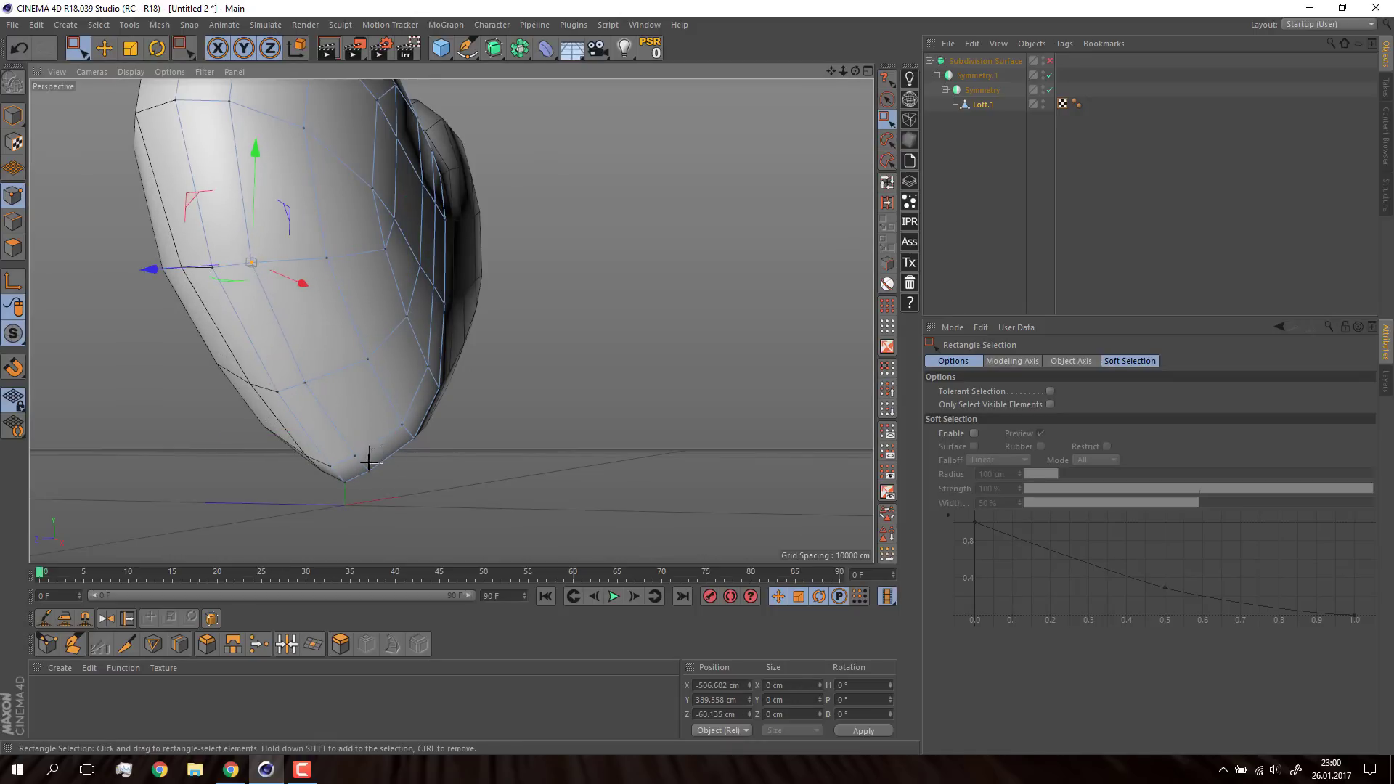
drag(383, 447, 335, 483)
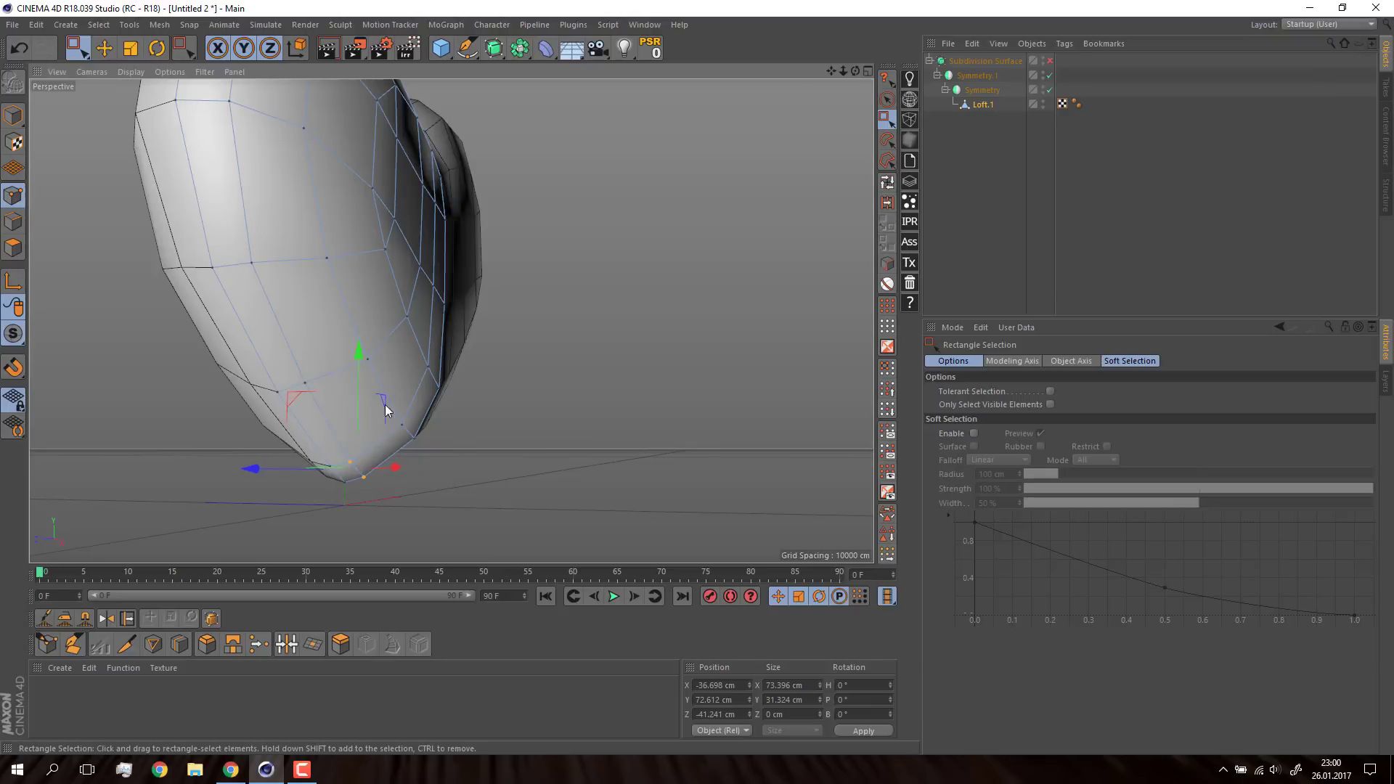
click(369, 359)
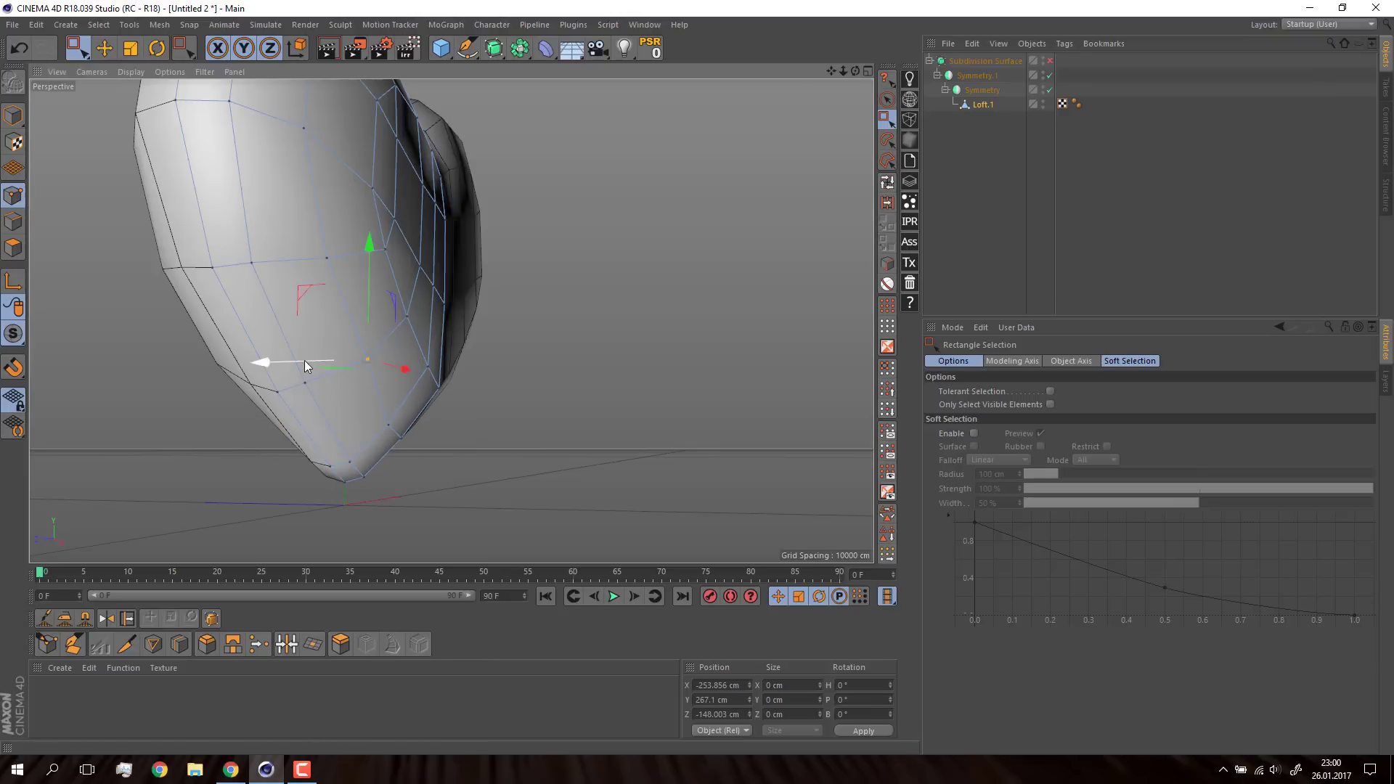
Step: Shift the right-edge vertices along X, by about 3 cm and 1.5 cm
drag(455, 247, 418, 428)
drag(393, 379, 373, 379)
click(400, 317)
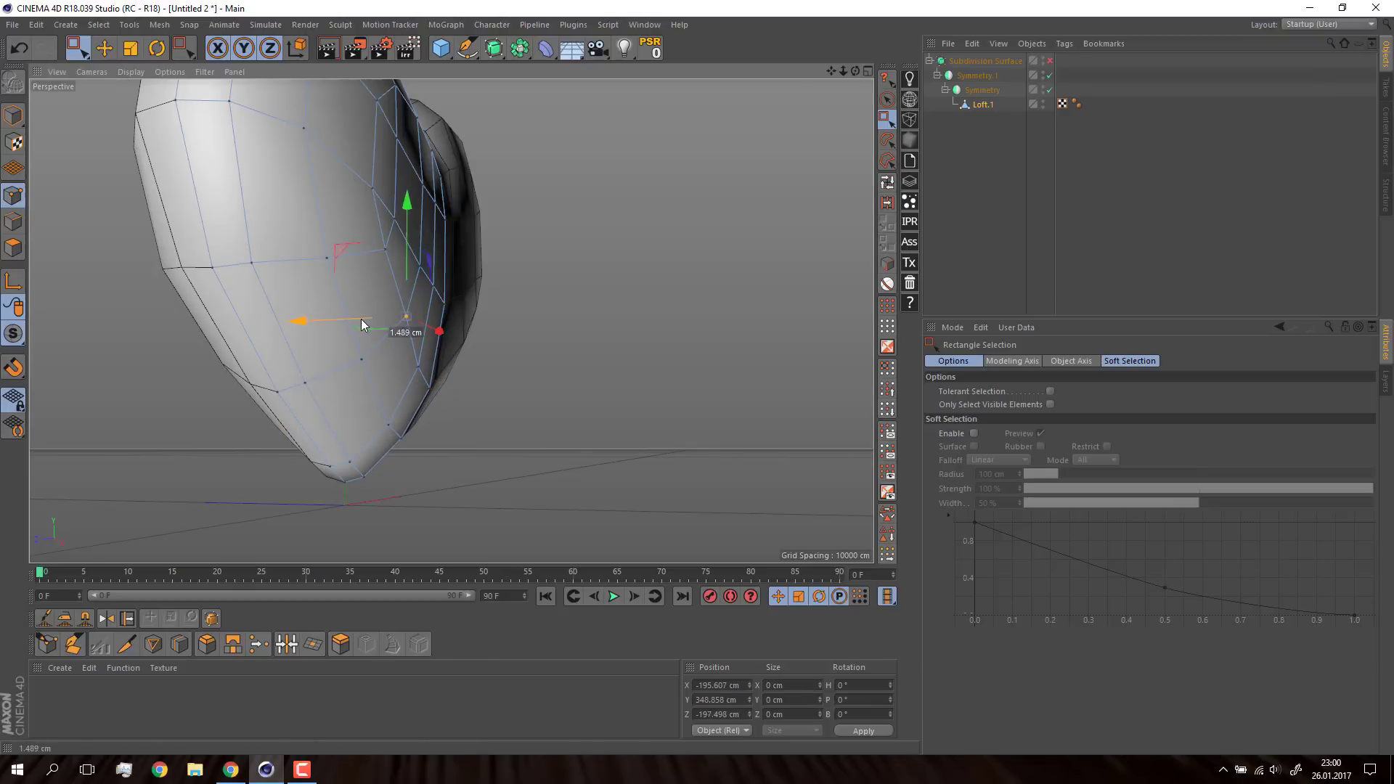
click(382, 250)
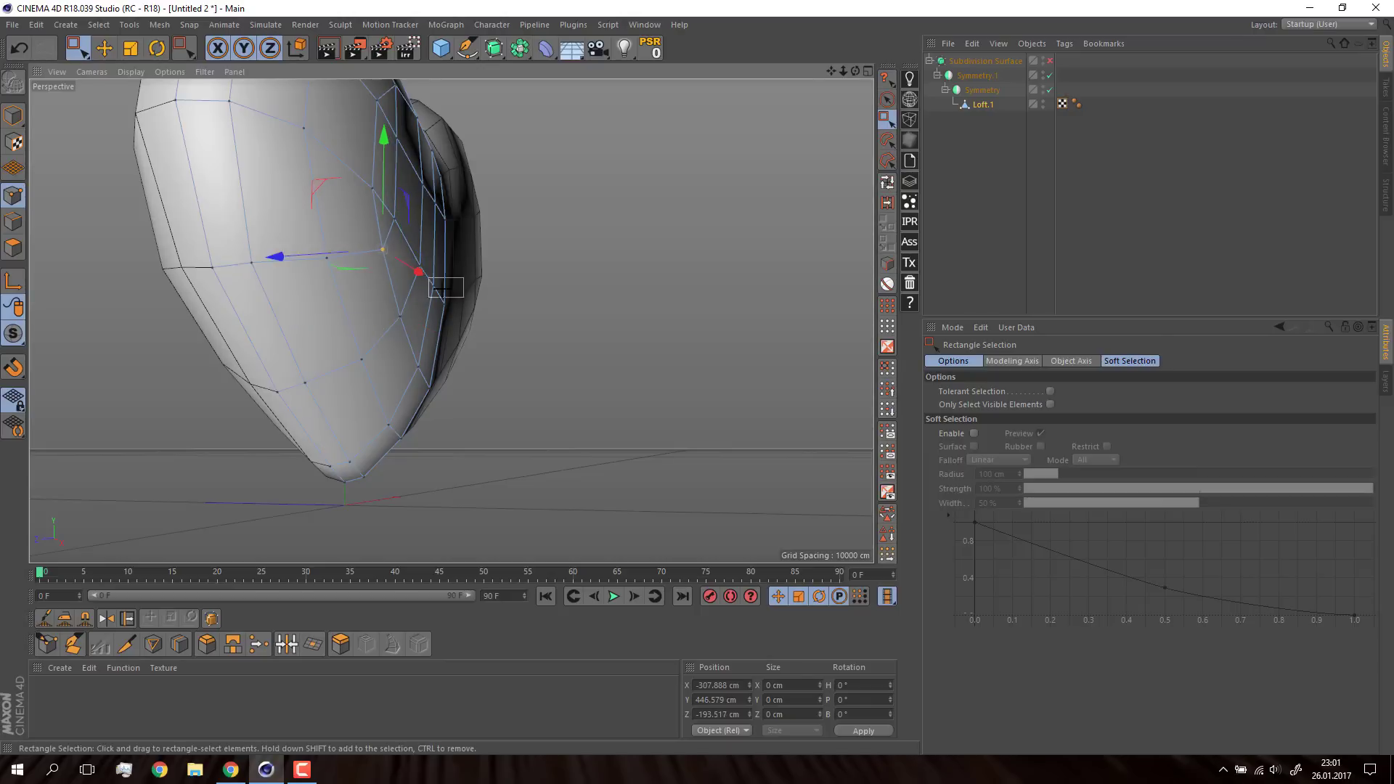
mouse_move(444, 289)
mouse_down()
mouse_move(456, 311)
mouse_move(387, 298)
mouse_up()
drag(408, 359, 435, 396)
drag(385, 379, 369, 380)
mouse_move(414, 448)
mouse_down()
mouse_move(368, 421)
mouse_move(347, 435)
mouse_up()
Step: Flatten the selected points to a depth of 0
mouse_move(342, 302)
alt+mouse_down()
mouse_move(364, 377)
mouse_move(459, 221)
mouse_move(375, 264)
mouse_move(256, 266)
mouse_move(268, 385)
mouse_move(406, 348)
mouse_move(471, 365)
mouse_move(469, 346)
mouse_move(466, 386)
mouse_move(452, 351)
mouse_move(490, 280)
mouse_move(418, 331)
mouse_move(616, 399)
mouse_move(498, 467)
alt+mouse_up()
click(784, 714)
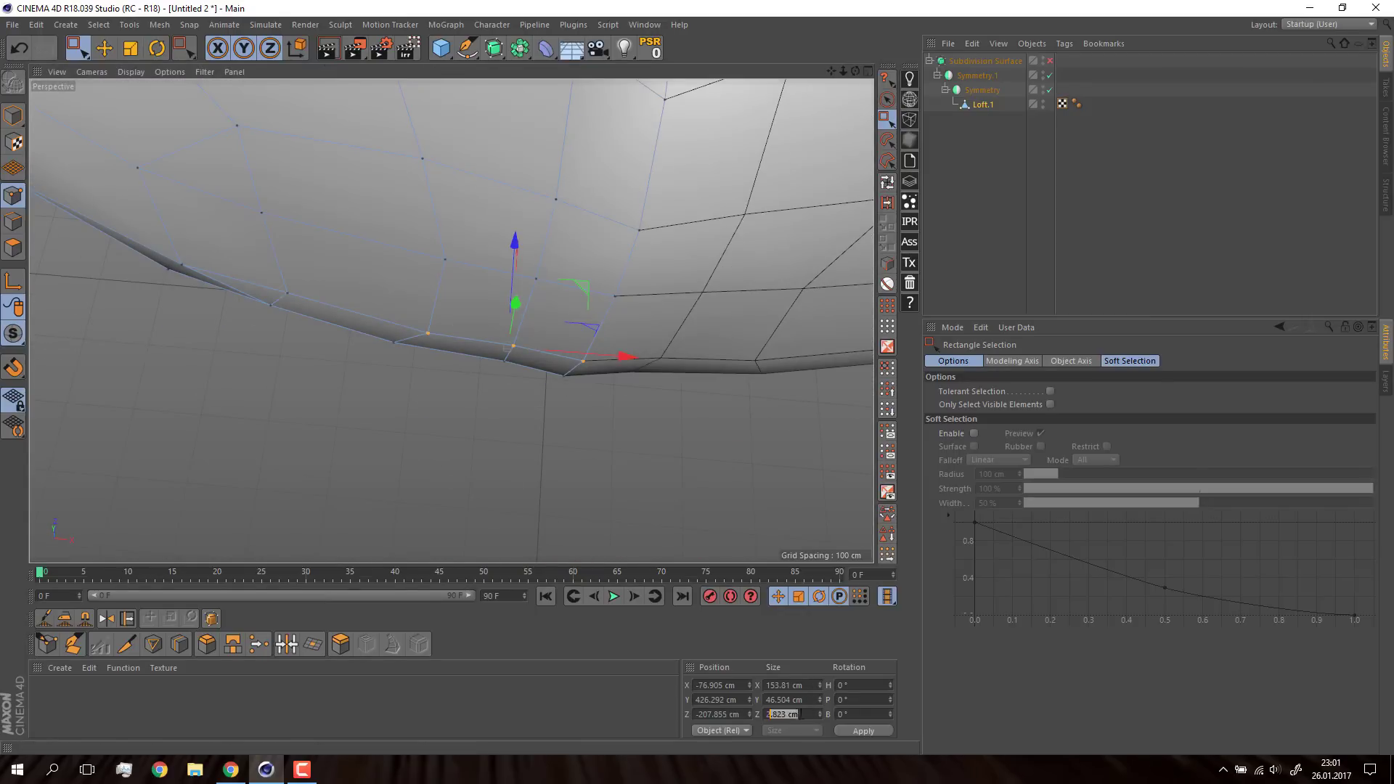
text(0)
click(860, 731)
Step: Pull a higher side-edge vertex slightly lower, then zoom out over the heart
mouse_move(481, 452)
alt+mouse_down()
mouse_move(469, 284)
mouse_move(647, 292)
alt+mouse_up()
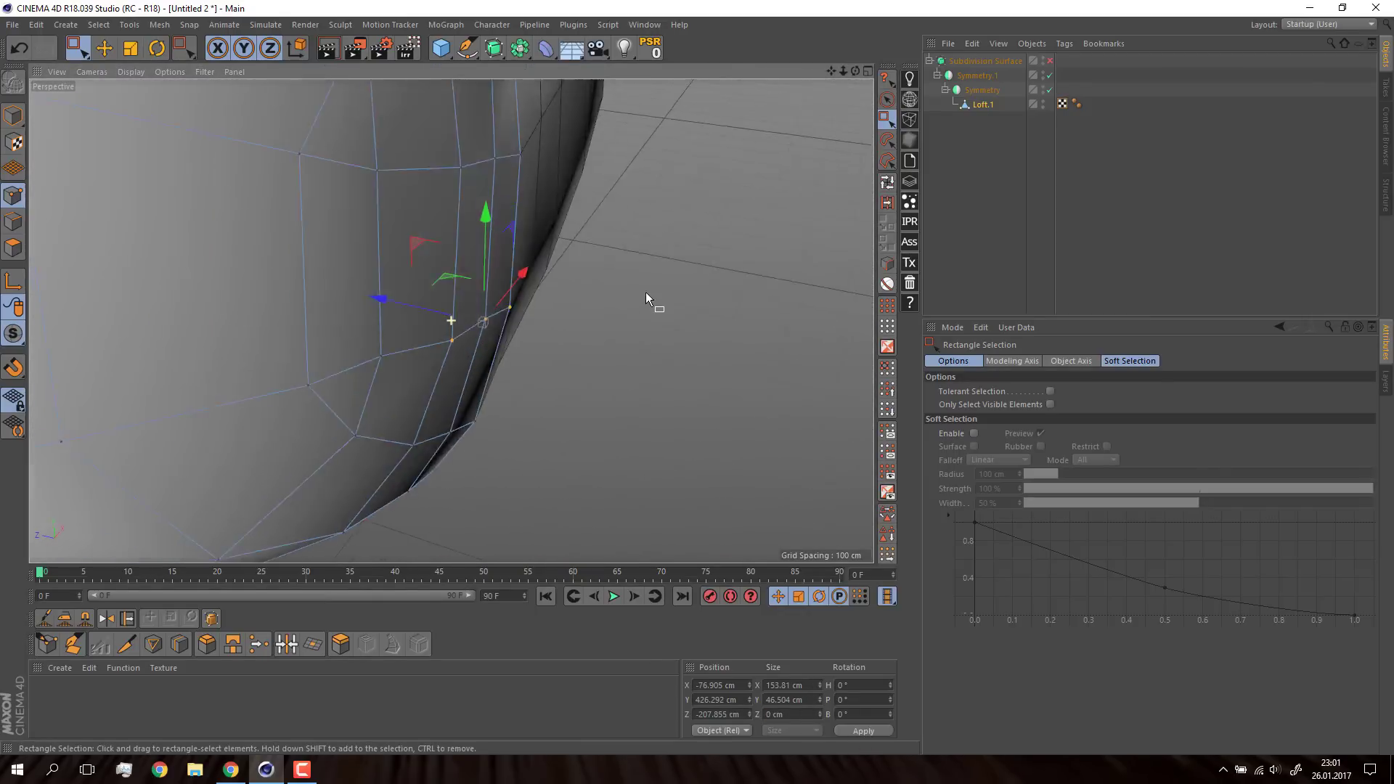
mouse_move(463, 432)
mouse_down()
mouse_move(386, 457)
mouse_move(376, 440)
mouse_move(425, 355)
mouse_up()
click(393, 356)
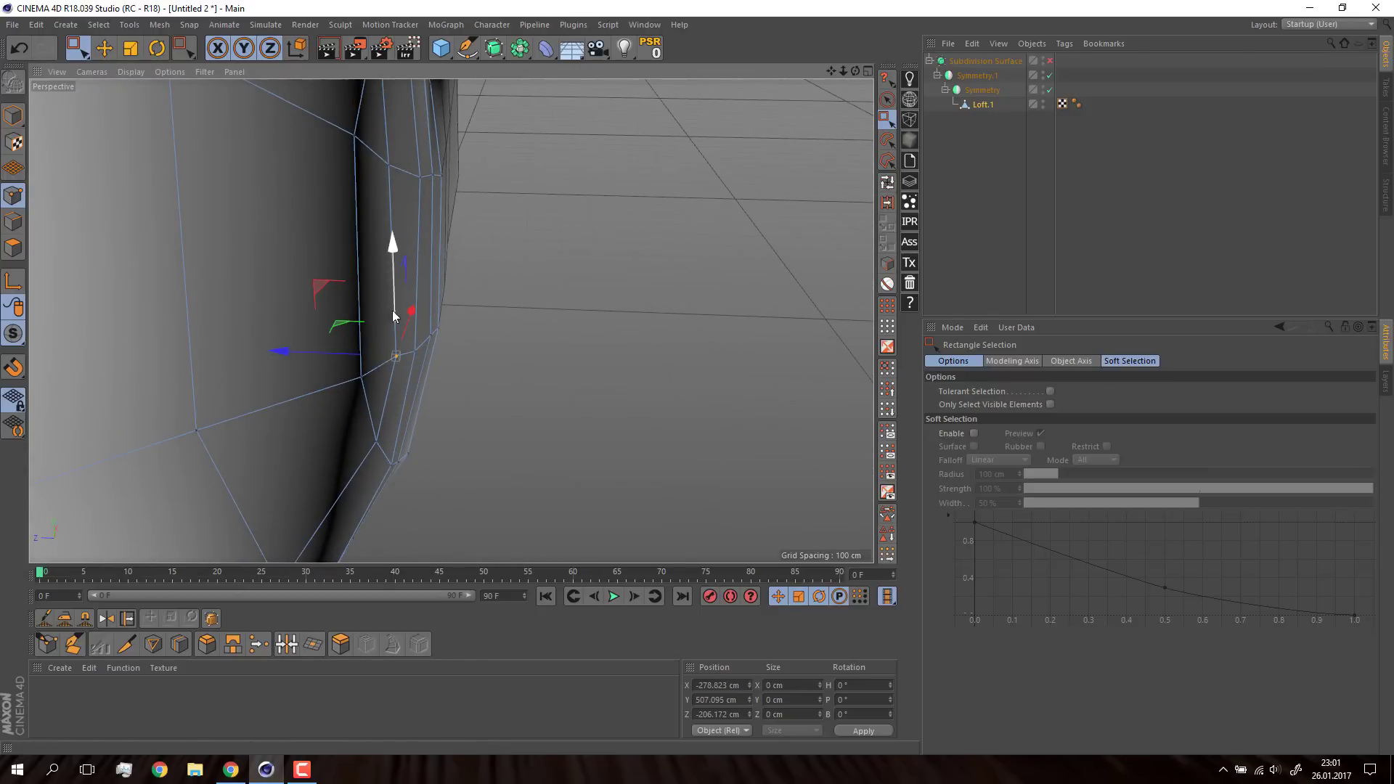
drag(395, 313, 406, 388)
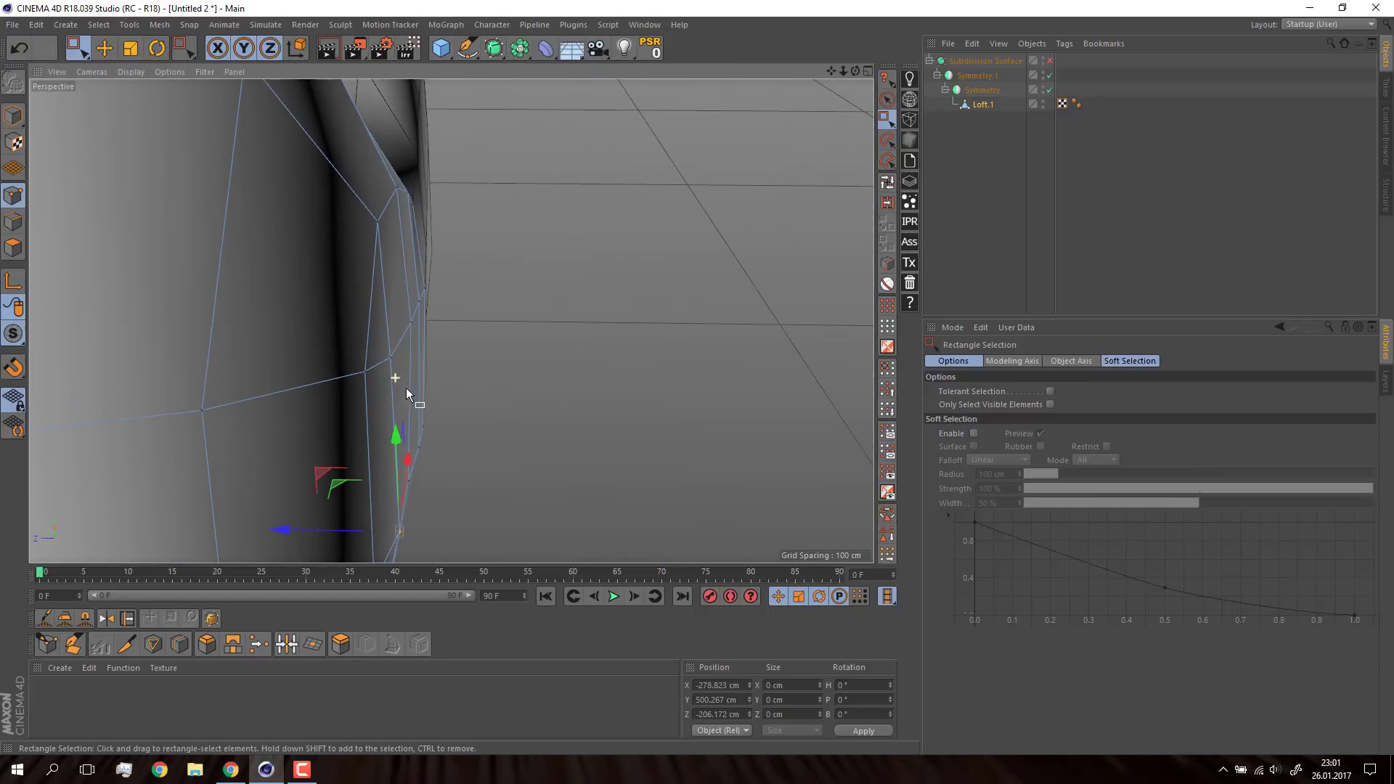
click(390, 357)
scroll(348, 363, down, 3)
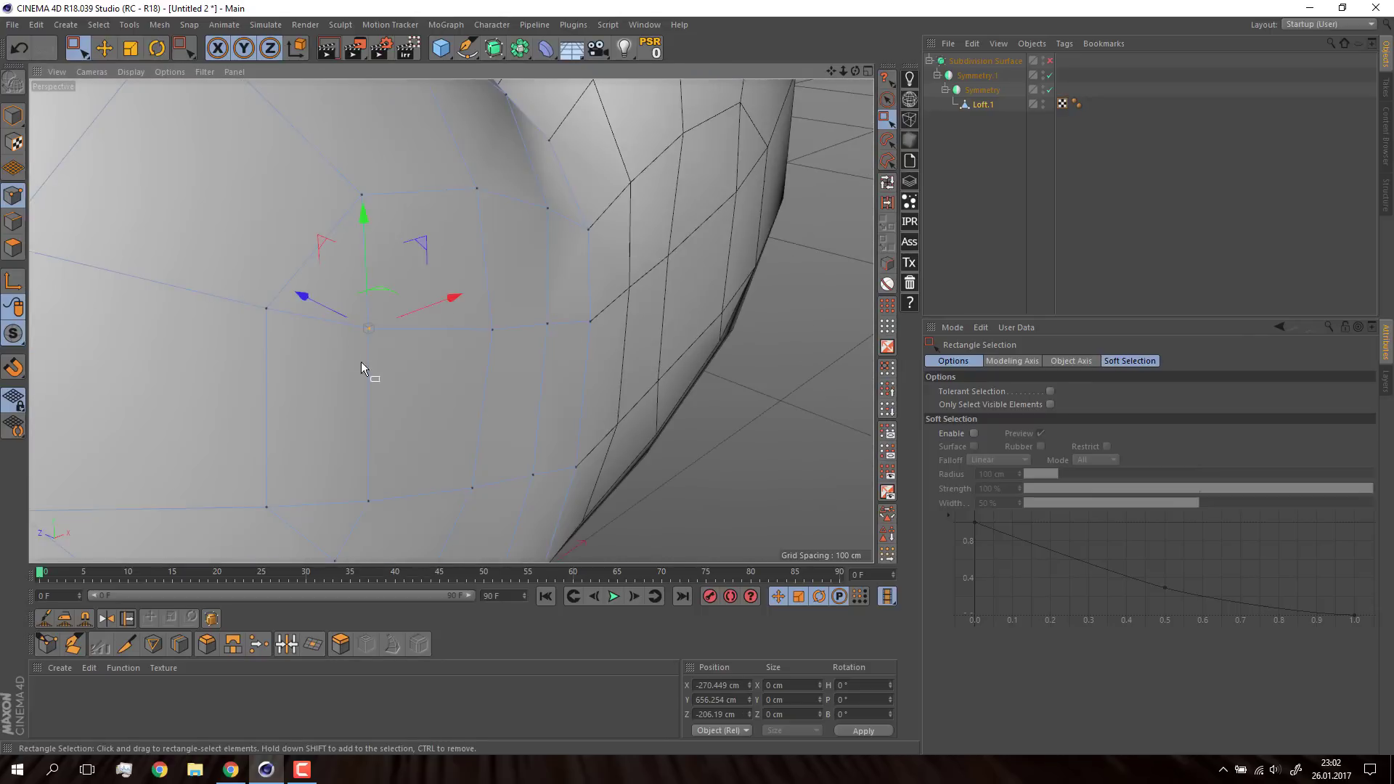
scroll(363, 366, down, 3)
scroll(477, 384, down, 3)
alt+drag(476, 385, 535, 429)
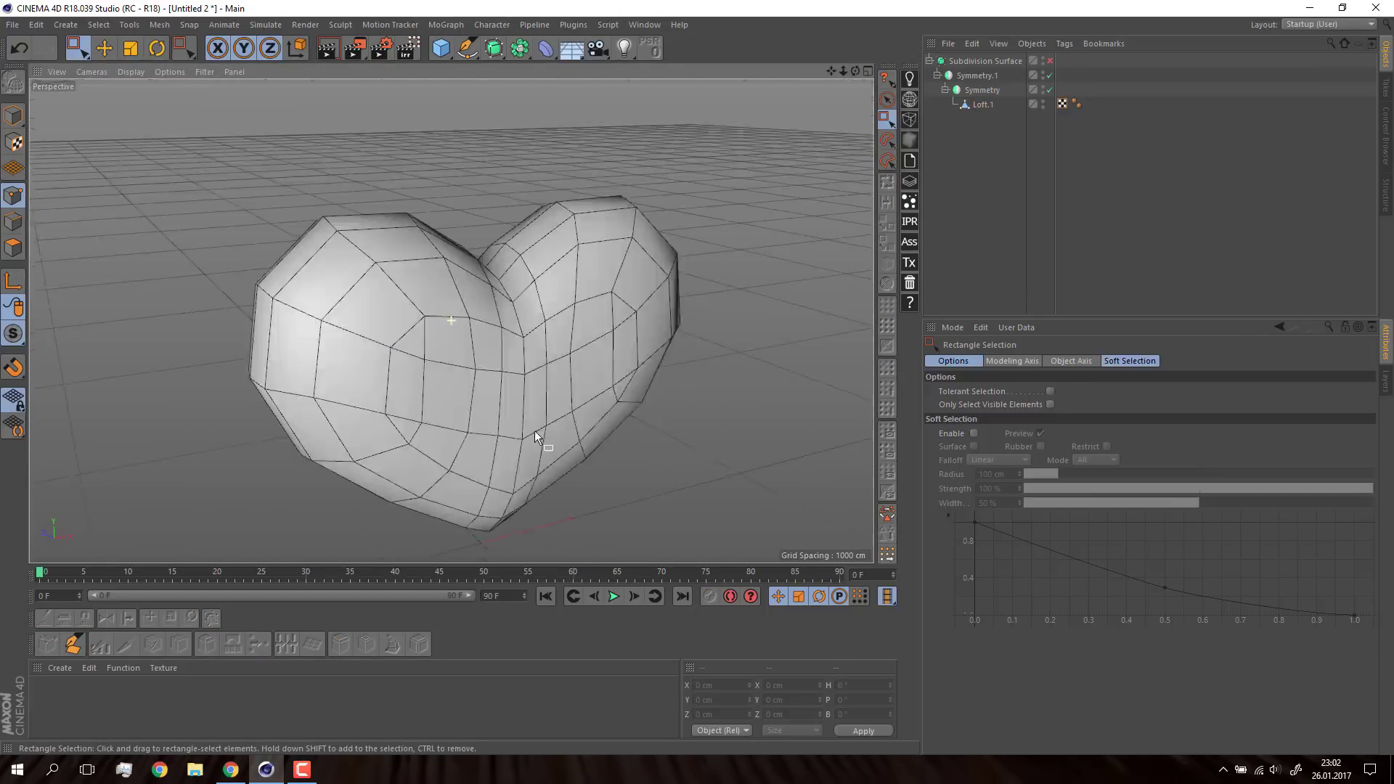
Step: Re-enable the Subdivision Surface and inspect the smoothed heart
click(1049, 60)
mouse_move(700, 315)
alt+mouse_down()
mouse_move(414, 390)
mouse_move(585, 311)
mouse_move(484, 304)
mouse_move(523, 390)
mouse_move(390, 361)
alt+mouse_up()
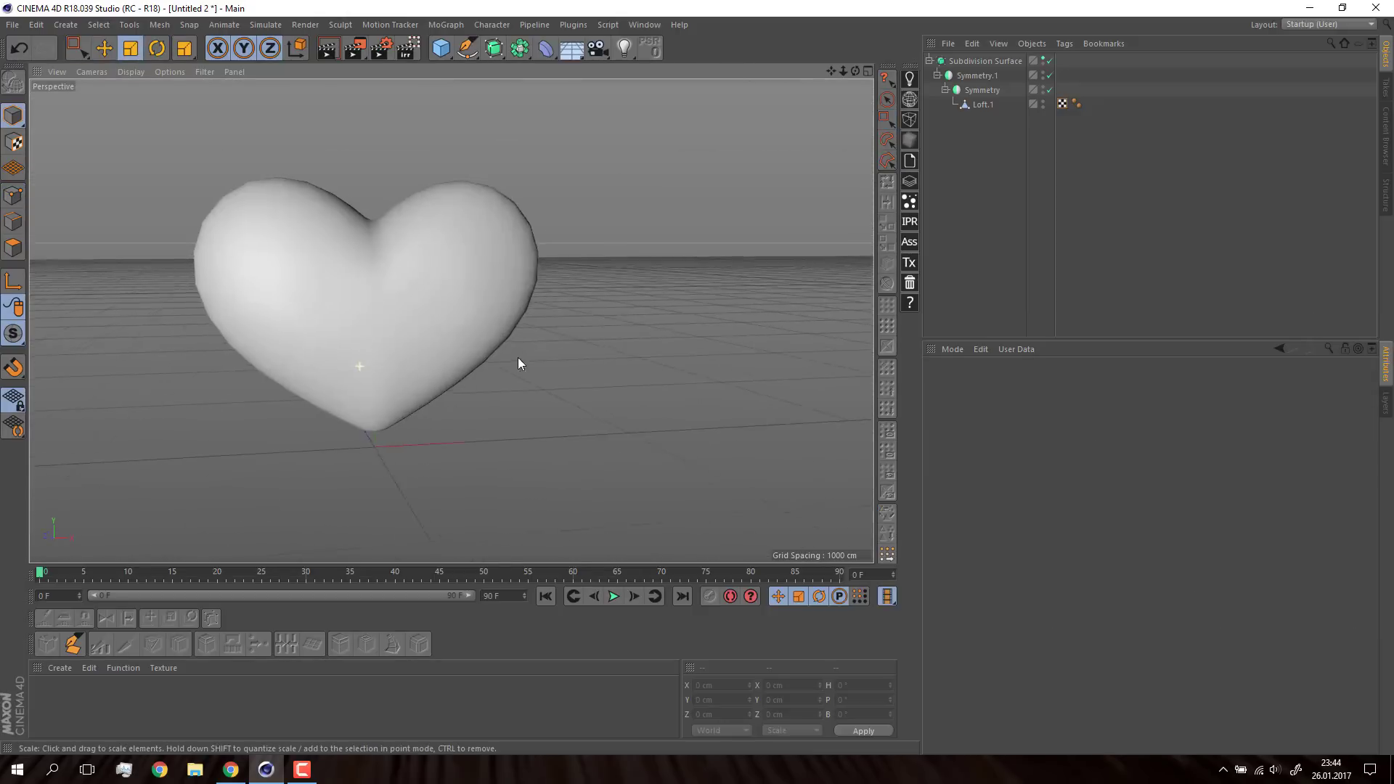
mouse_move(517, 357)
alt+mouse_down()
mouse_move(598, 363)
mouse_move(392, 348)
mouse_move(429, 346)
alt+mouse_up()
Step: Bake the smoothed heart with Current State to Object, deleting the extra copy and Symmetry
mouse_move(1074, 138)
mouse_down()
mouse_move(941, 81)
mouse_move(958, 79)
mouse_up()
click(930, 60)
click(929, 75)
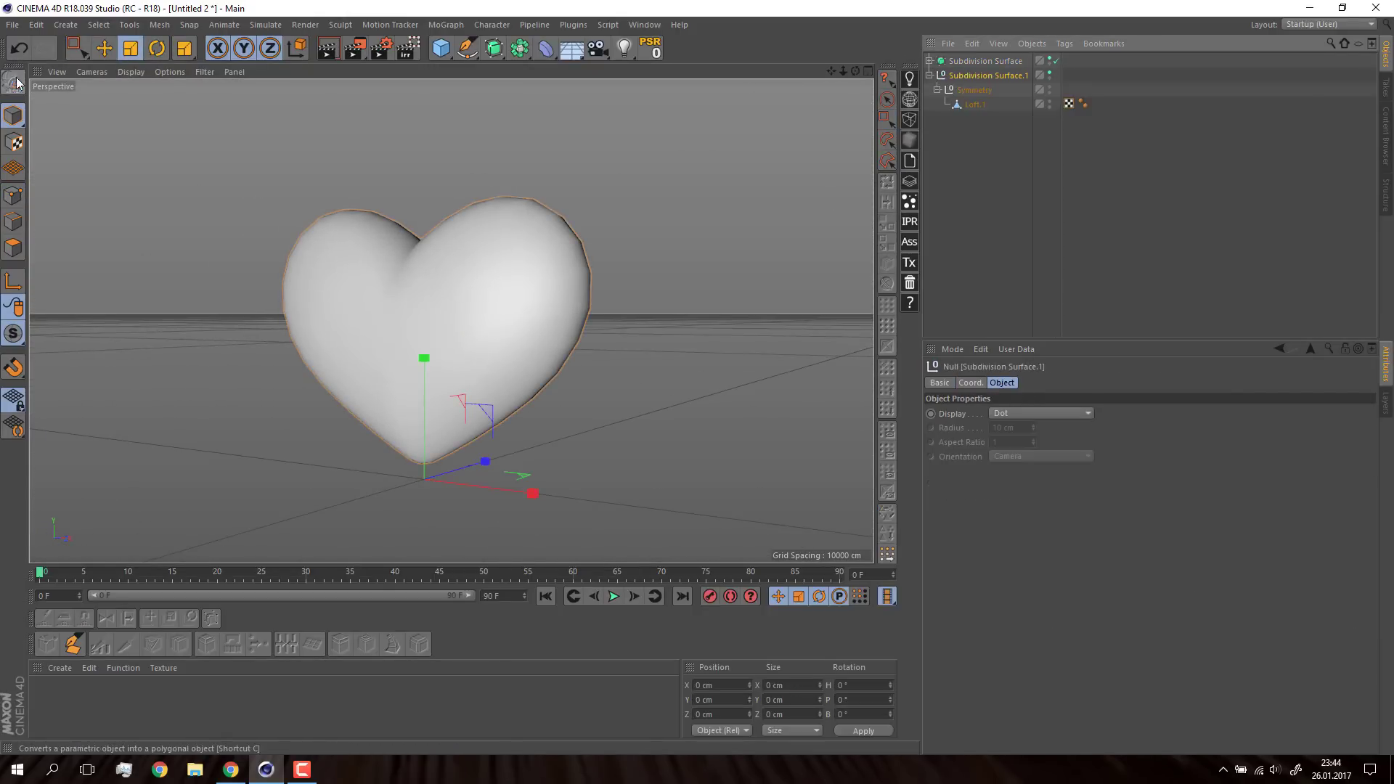
click(957, 76)
key(Delete)
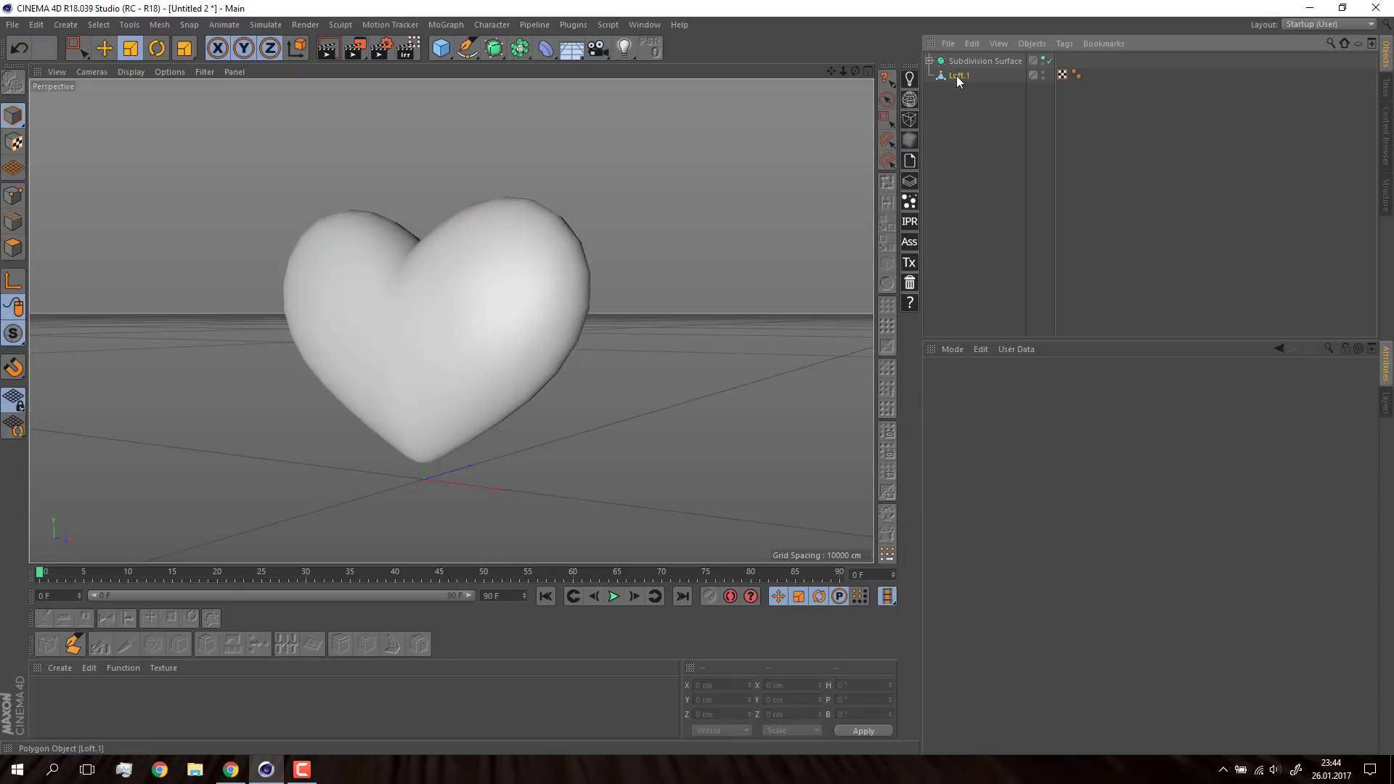
Step: Hide the leftover Subdivision Surface in both editor and render
click(978, 59)
click(1044, 59)
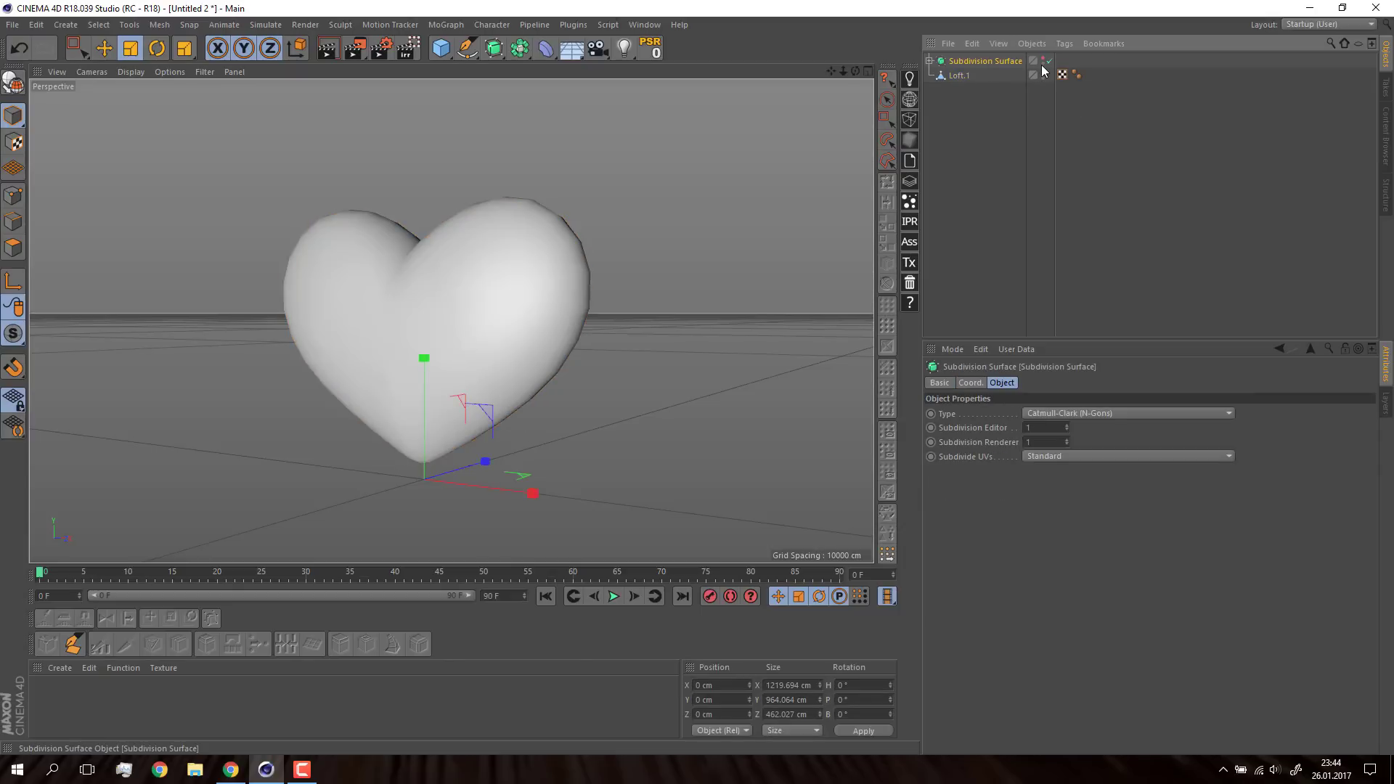
click(1044, 64)
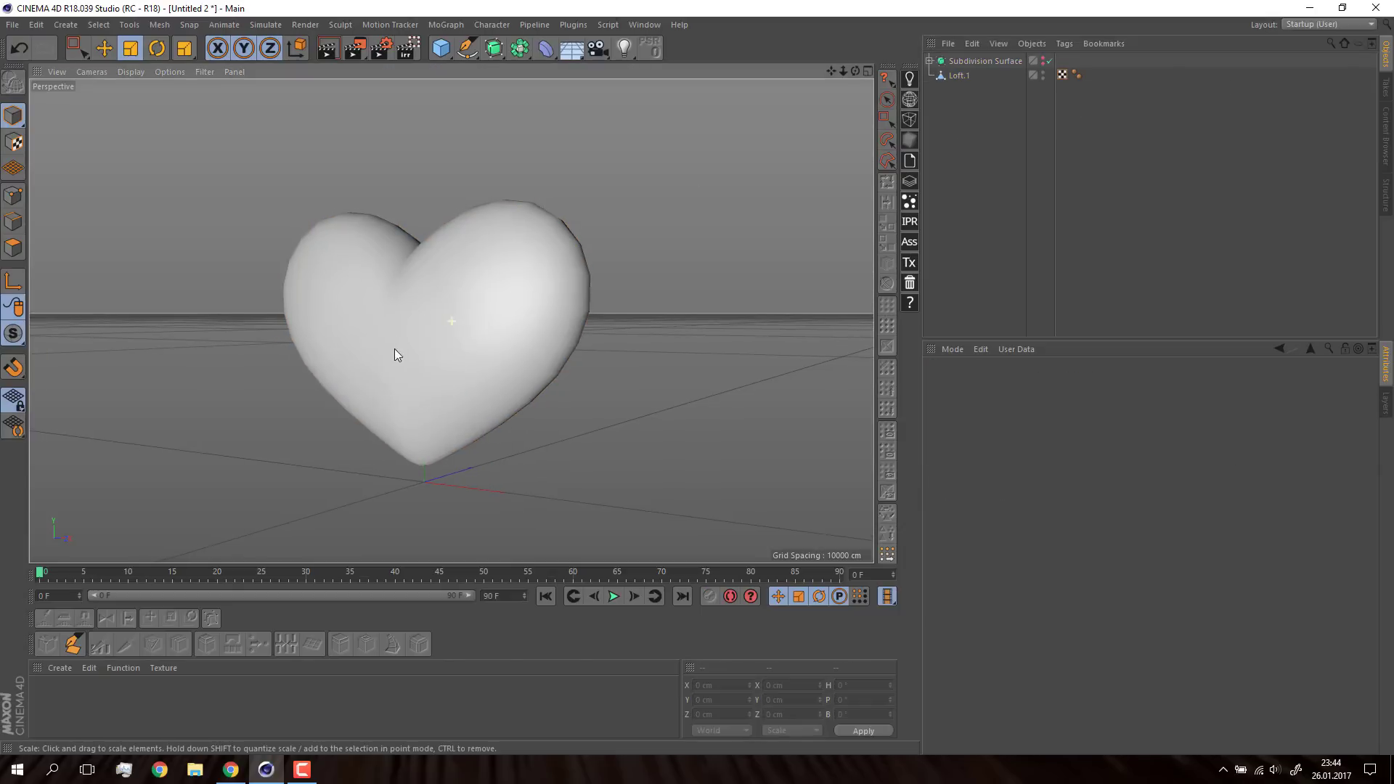
alt+drag(394, 348, 435, 320)
Step: Add a camera with R.H, R.P, R.B and P.X at 0, pulled back
click(594, 51)
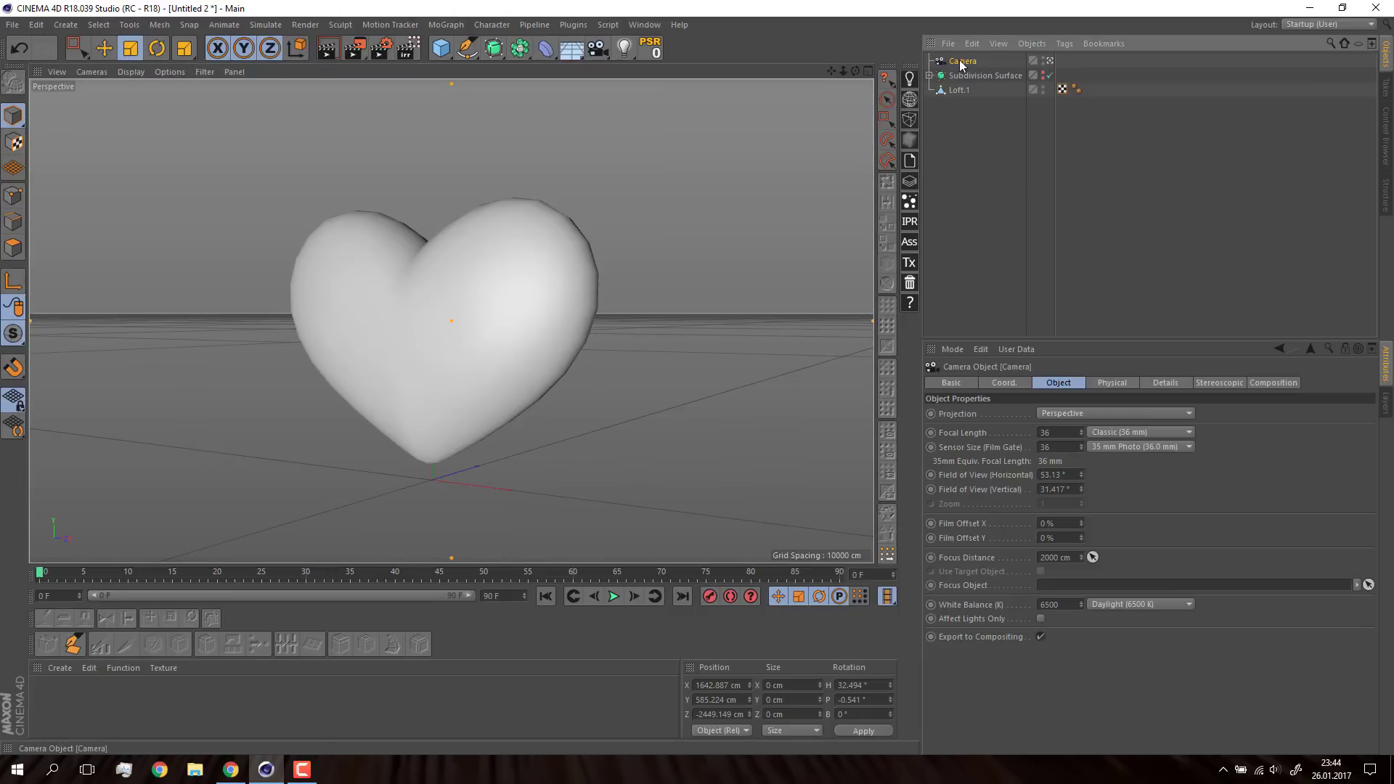
click(1004, 382)
double_click(1155, 414)
text(0)
key(Tab)
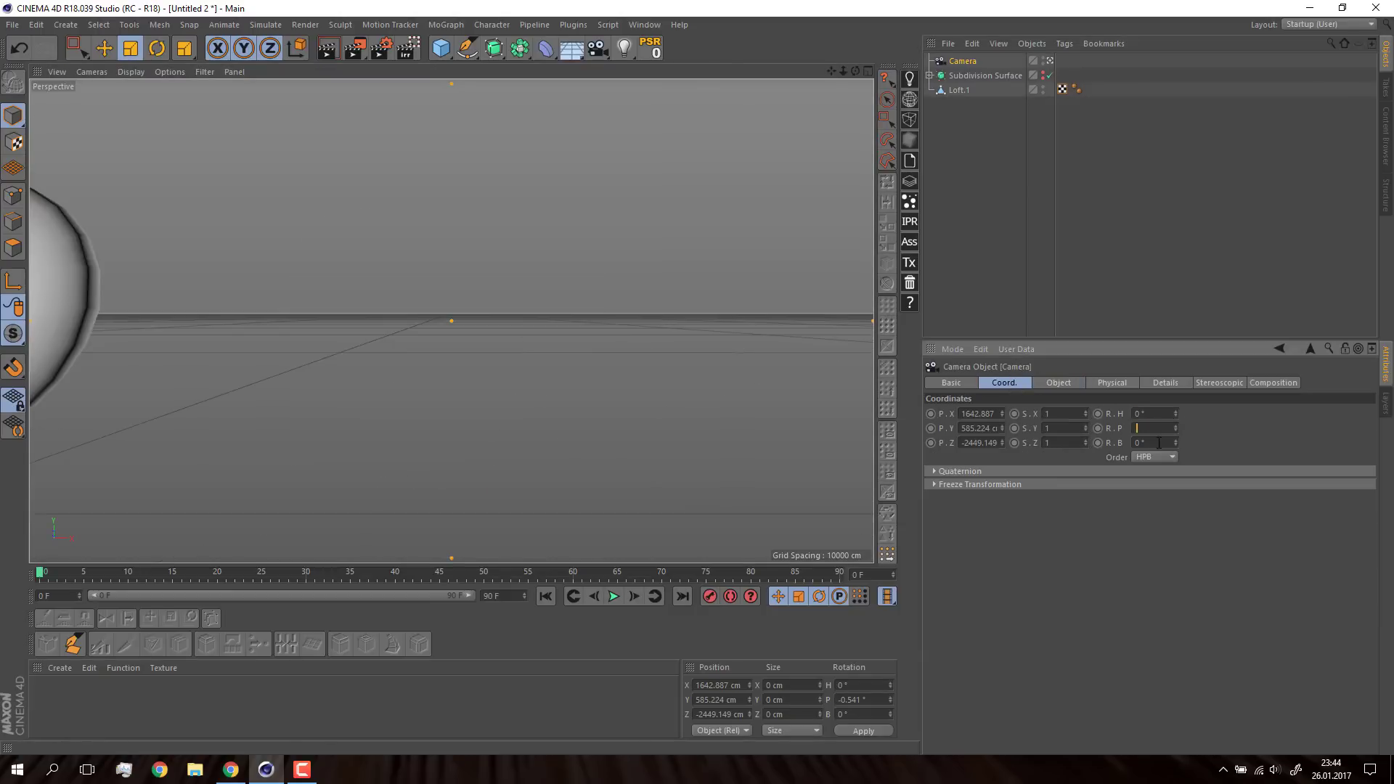
text(0)
key(Tab)
text(0)
double_click(998, 414)
text(0)
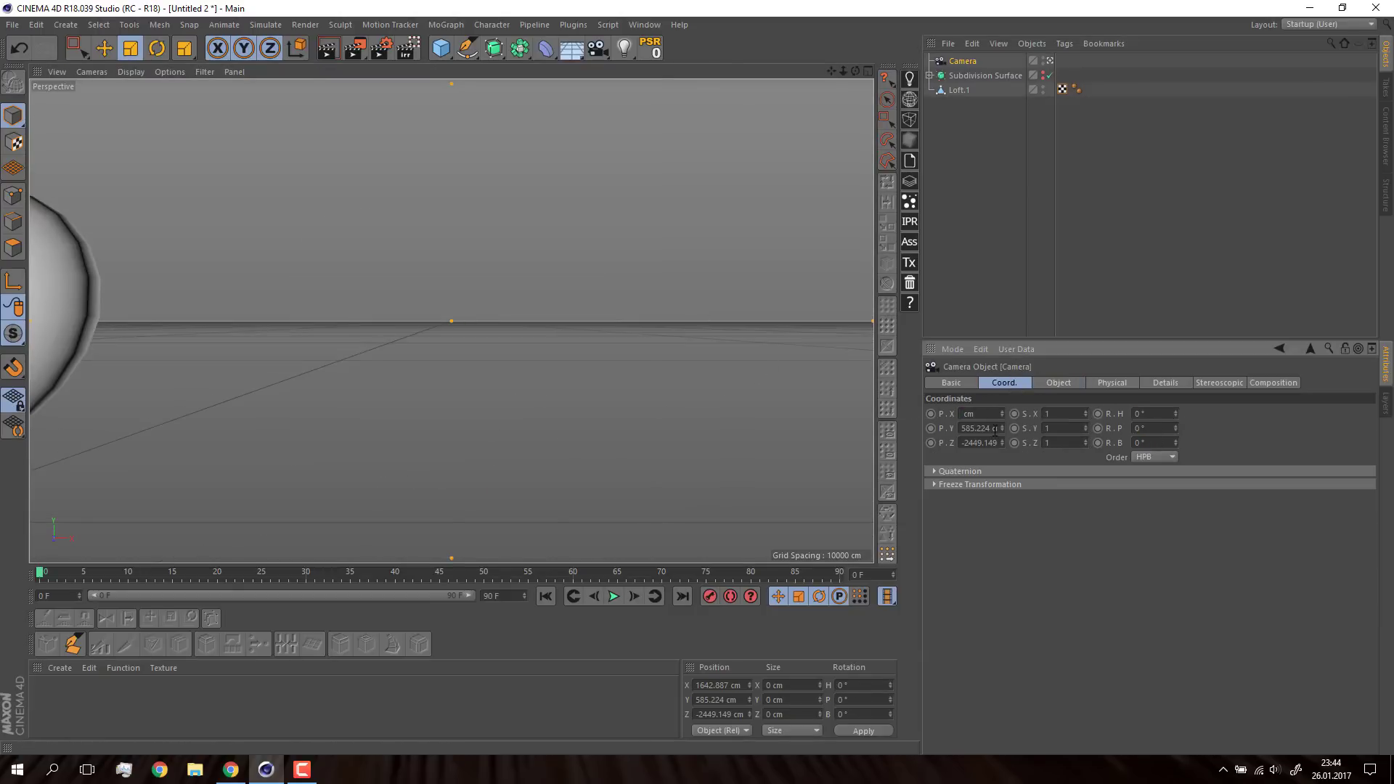
key(Return)
drag(844, 72, 770, 76)
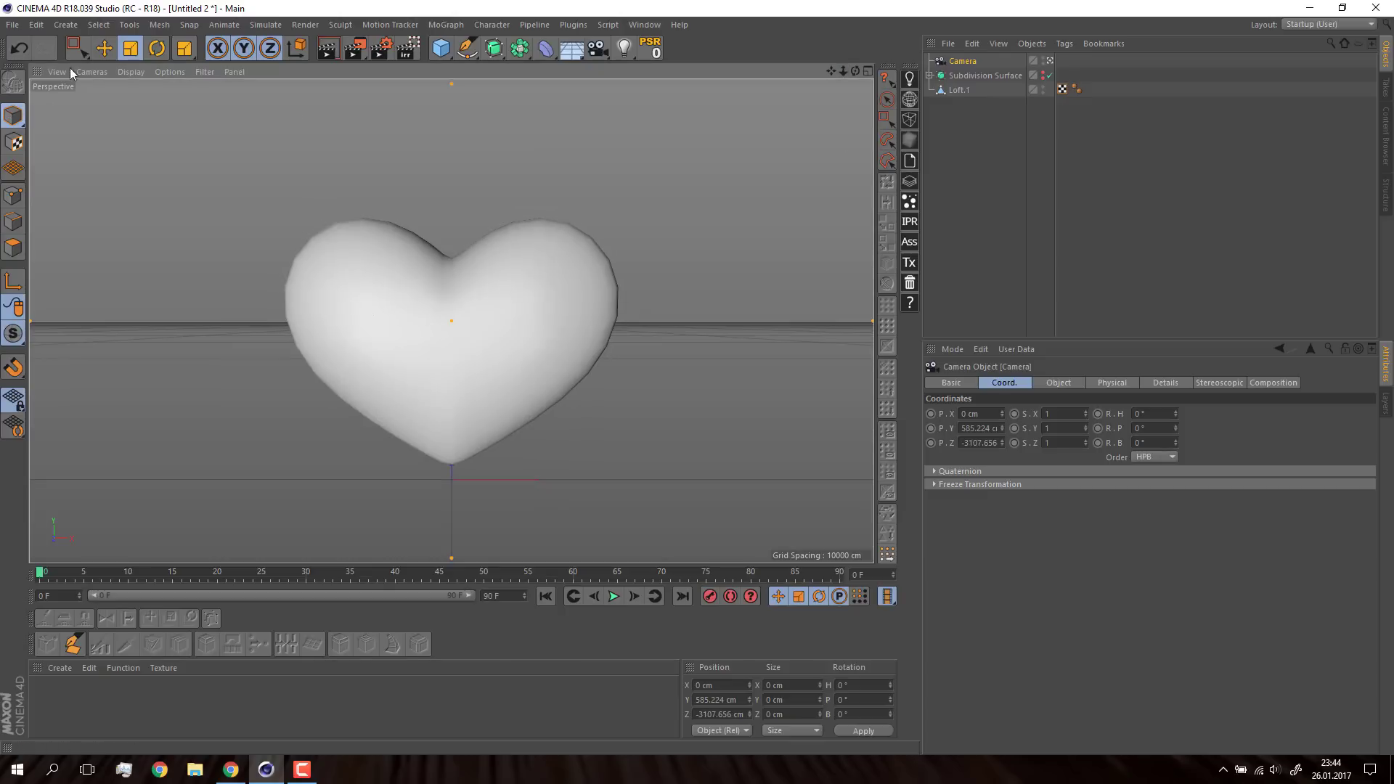
Step: Move Loft.1 to the right along X, to about 230 cm
click(77, 48)
click(953, 91)
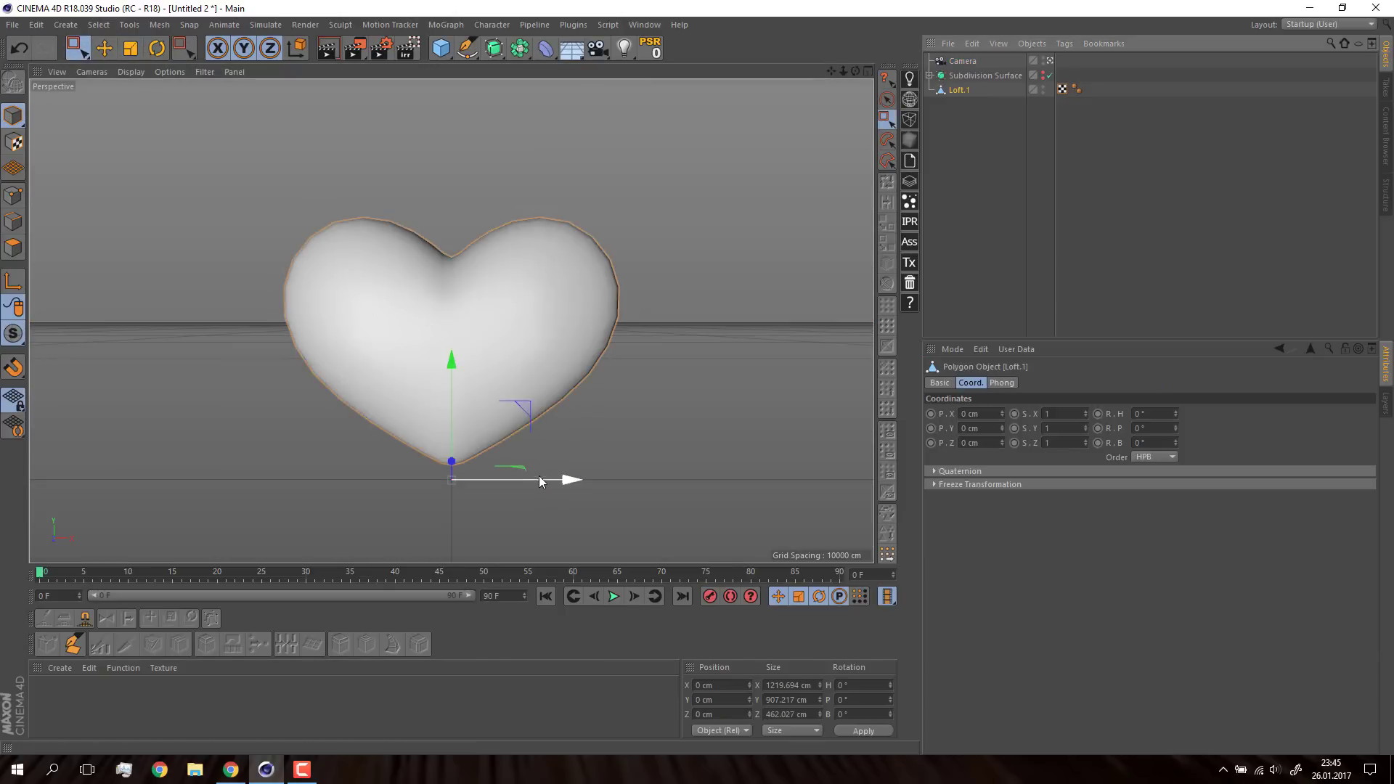
mouse_move(539, 477)
mouse_down()
mouse_move(608, 477)
mouse_move(552, 491)
mouse_up()
Step: Tilt the heart slightly and slide it further right
click(158, 48)
drag(541, 412, 550, 414)
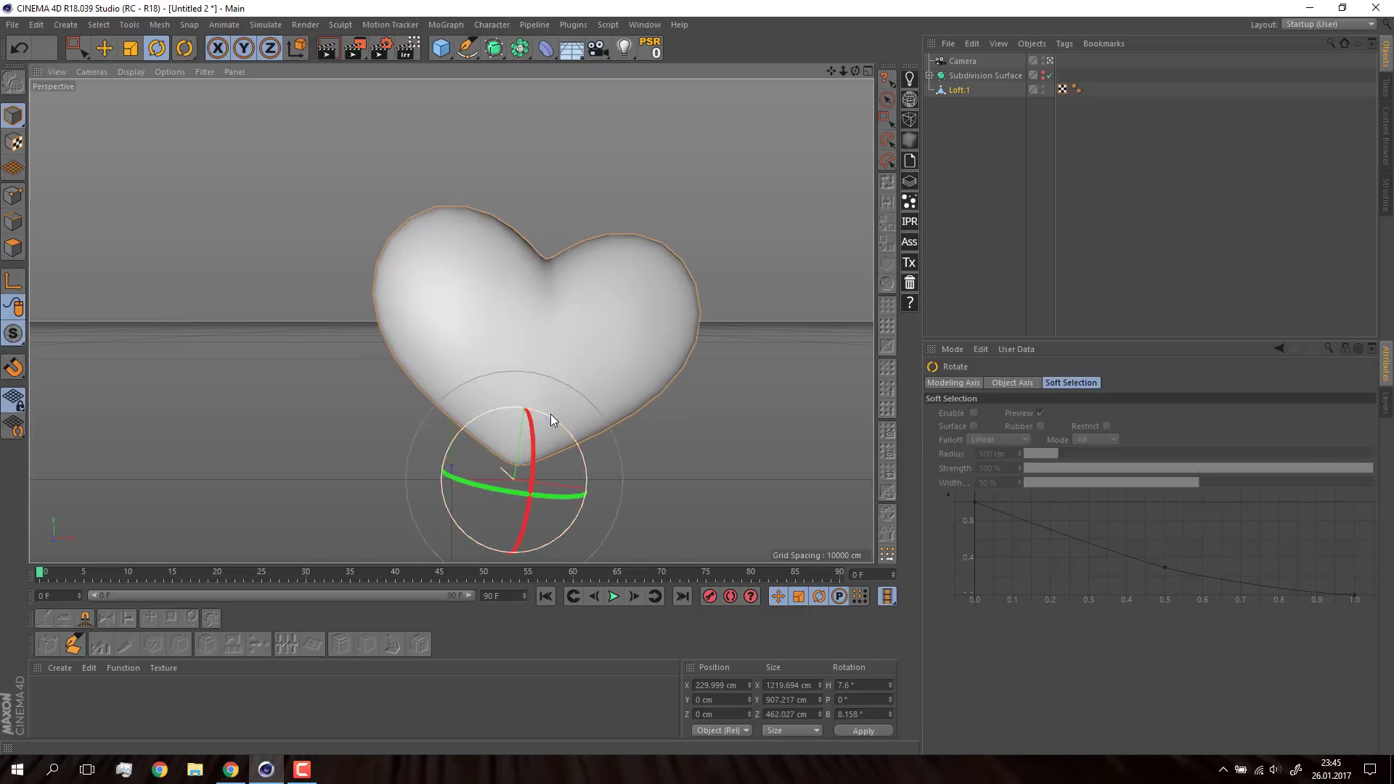
key(0)
mouse_move(569, 483)
mouse_down()
mouse_move(425, 459)
mouse_move(370, 421)
mouse_up()
Step: In four views, enlarge and tilt the second heart Loft (about 17.6°, −5.6°, −20.7°)
middle_click(438, 350)
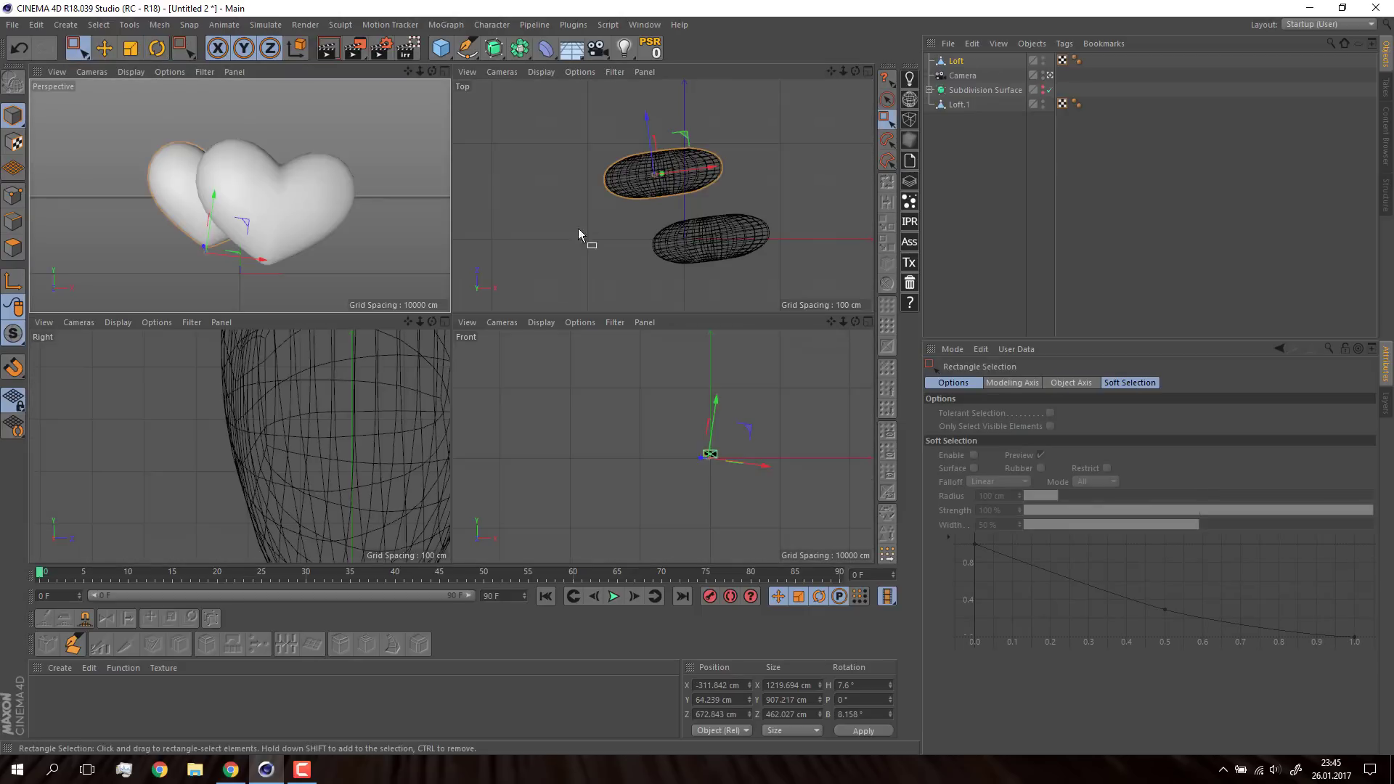
drag(649, 120, 652, 144)
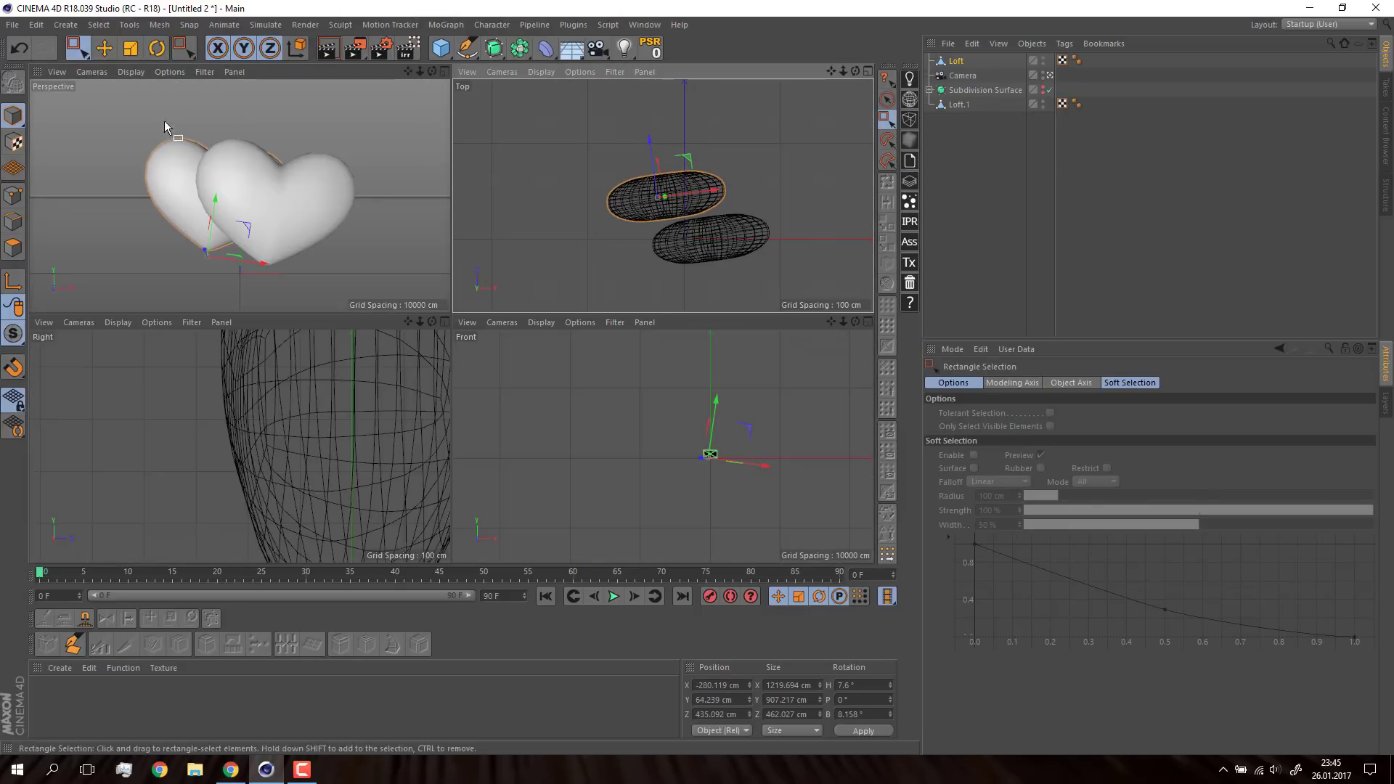
key(r)
drag(192, 236, 172, 233)
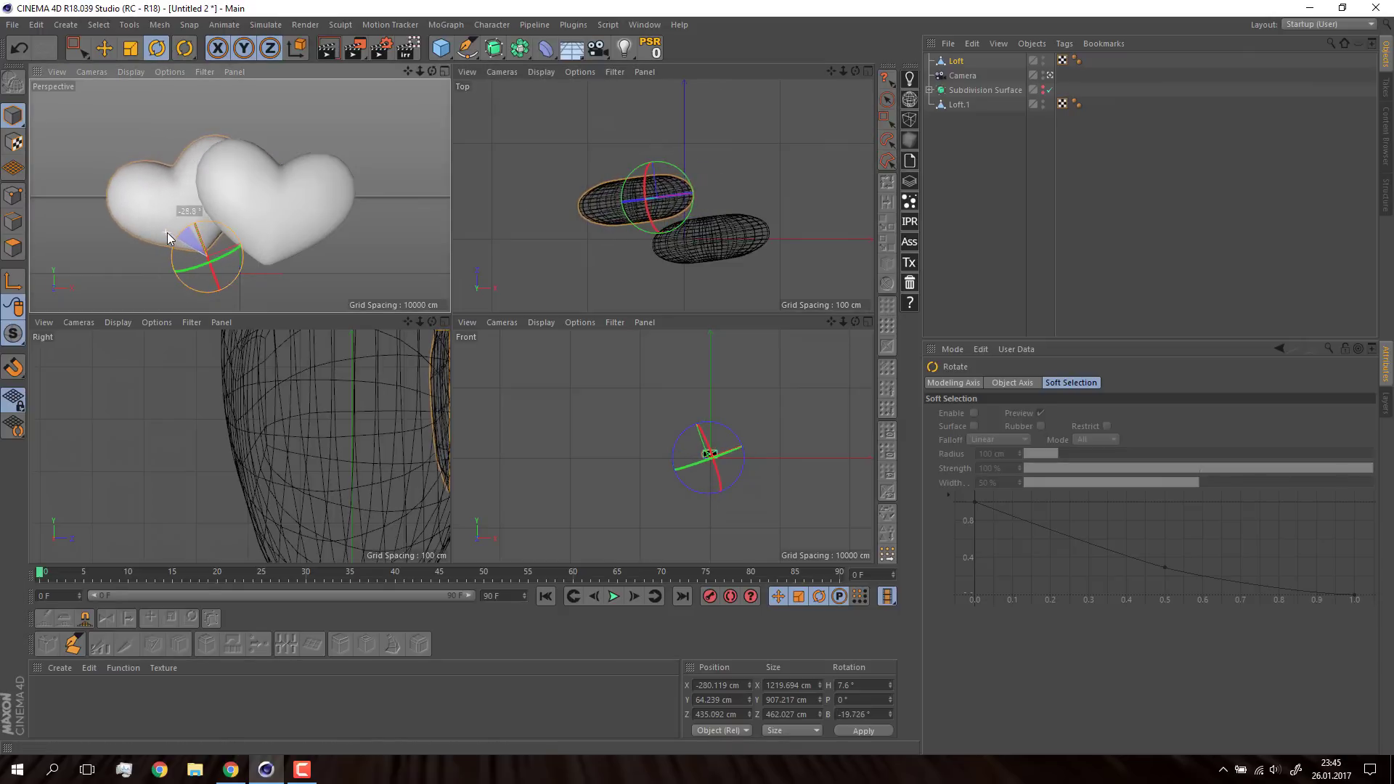
key(t)
drag(300, 125, 448, 94)
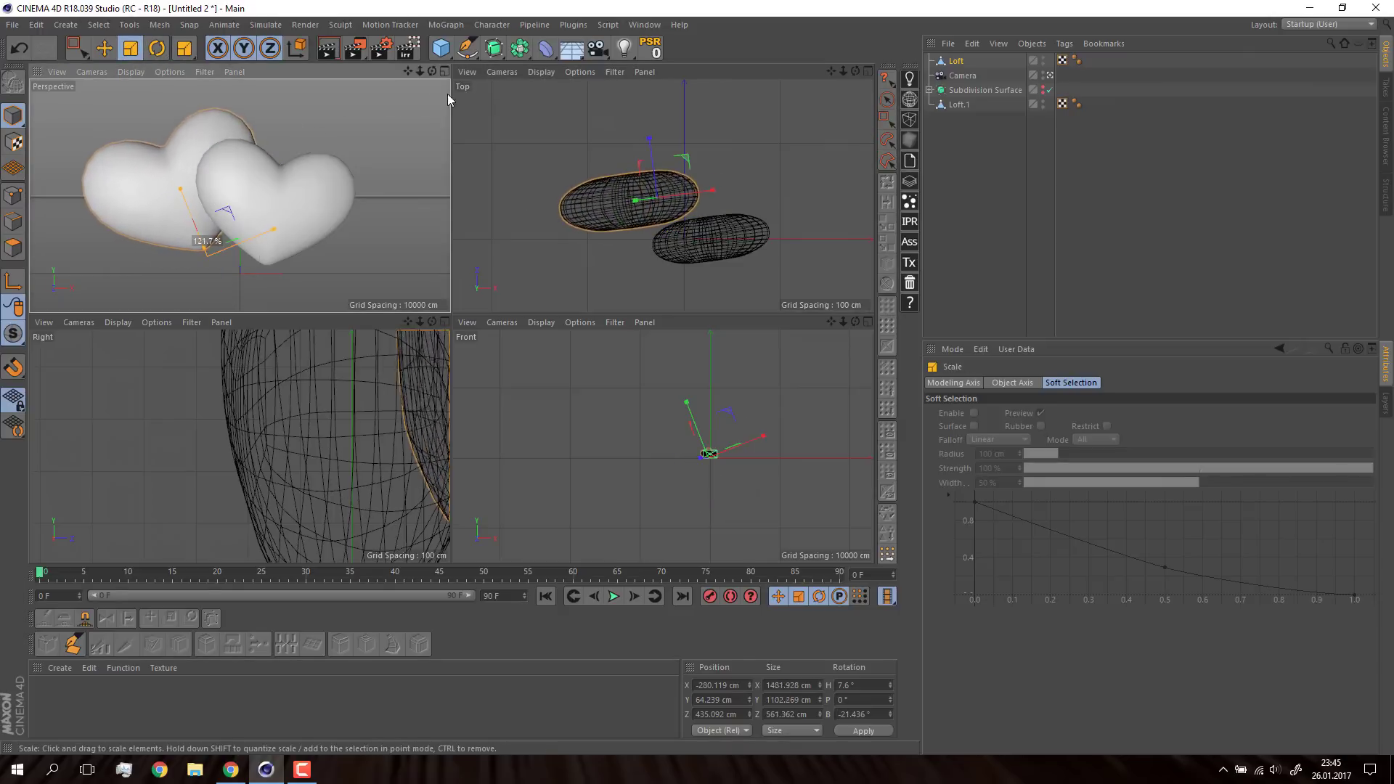
key(0)
key(r)
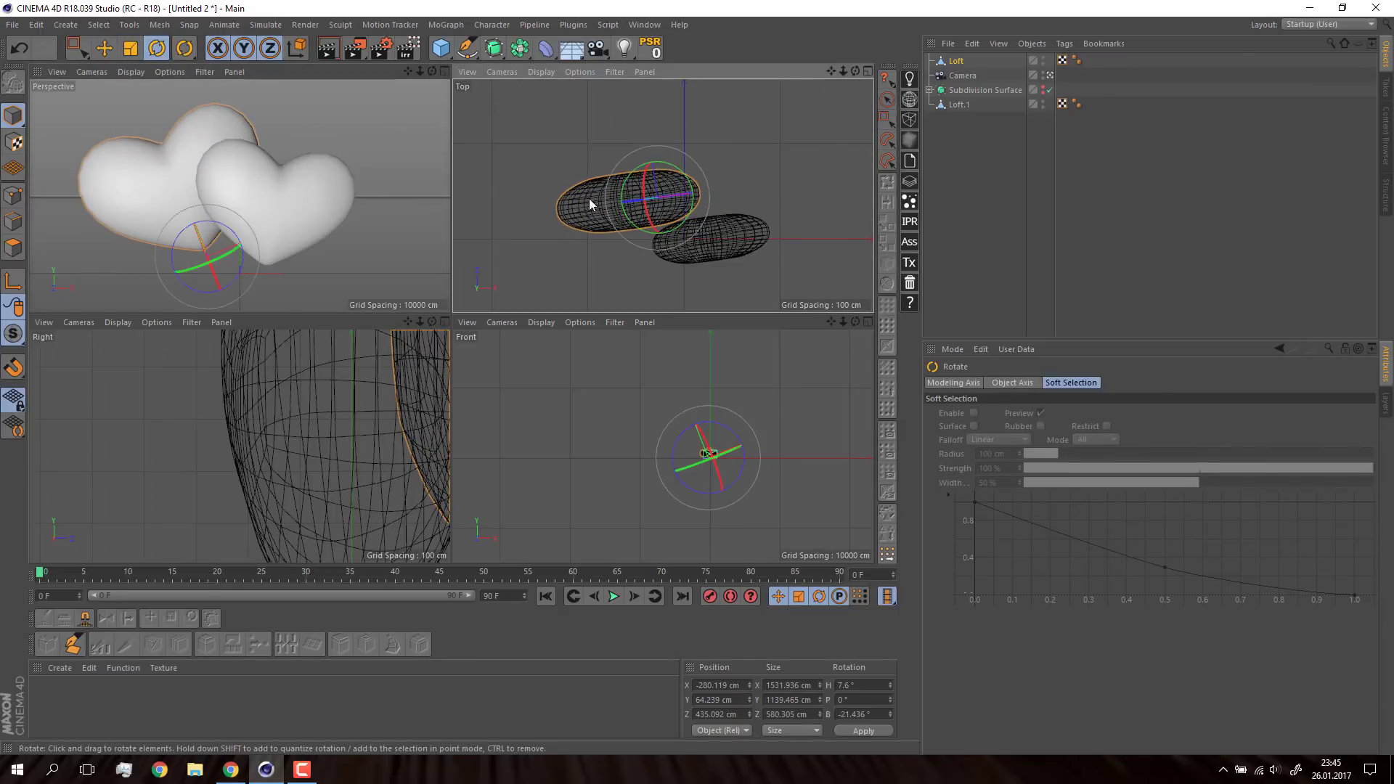
drag(194, 269, 202, 245)
key(0)
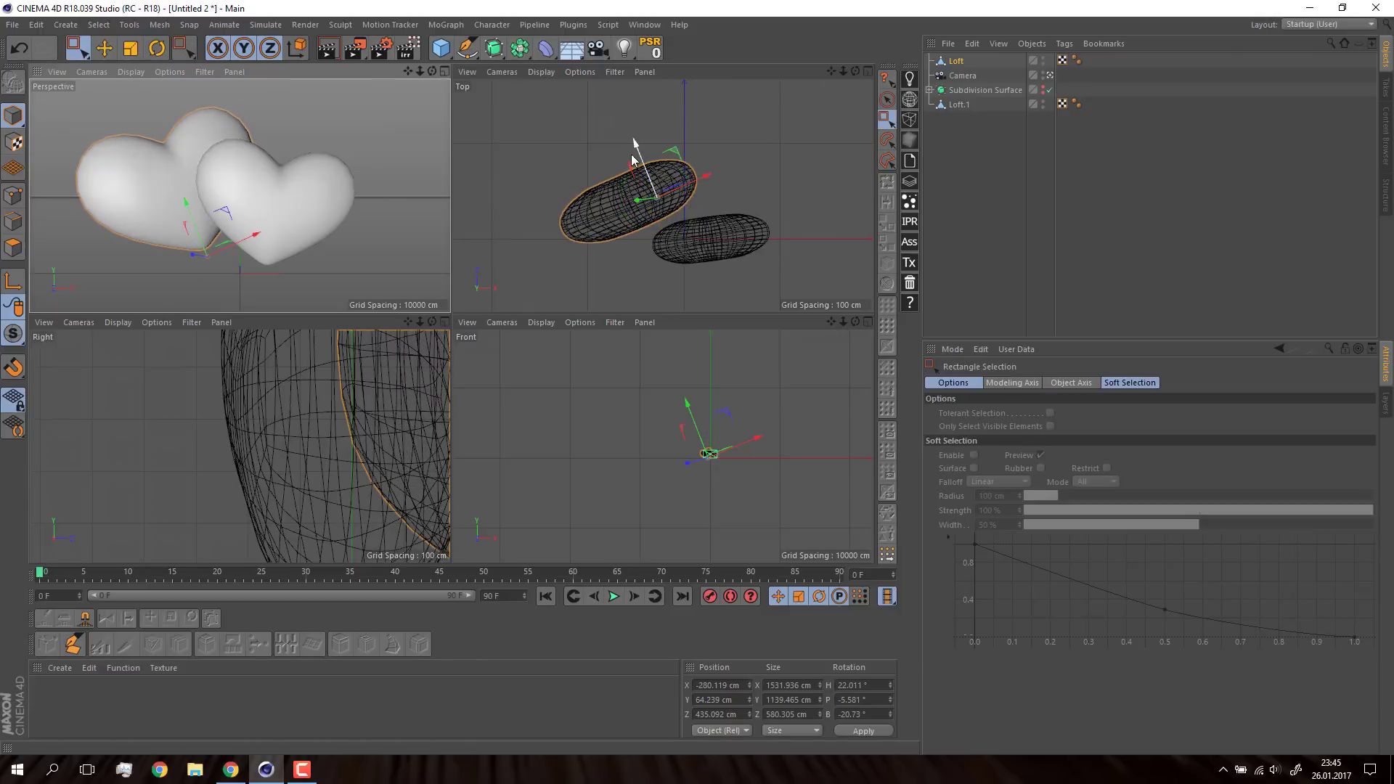
drag(639, 149, 636, 157)
middle_click(276, 185)
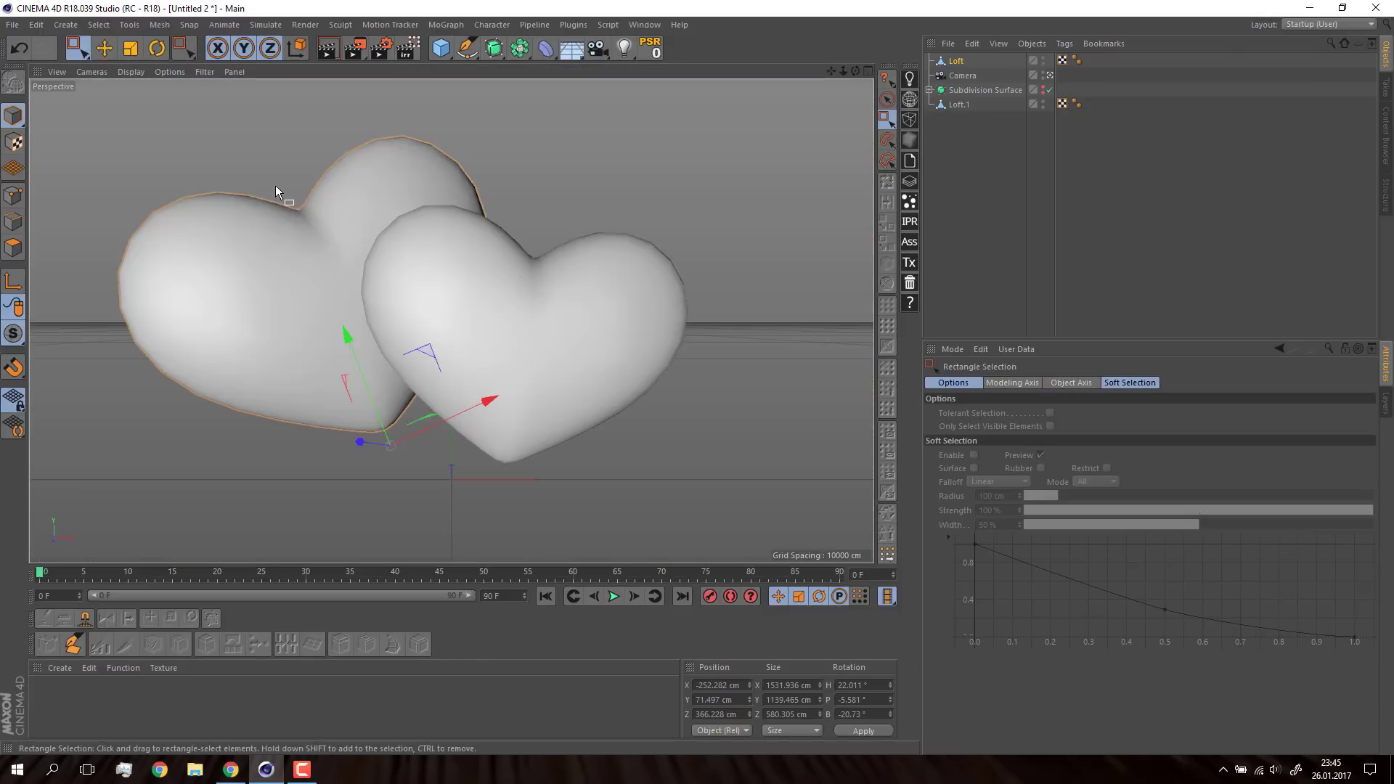
Step: Place Loft below Loft.1 and move both hearts right together
drag(949, 66, 944, 110)
ctrl+click(944, 92)
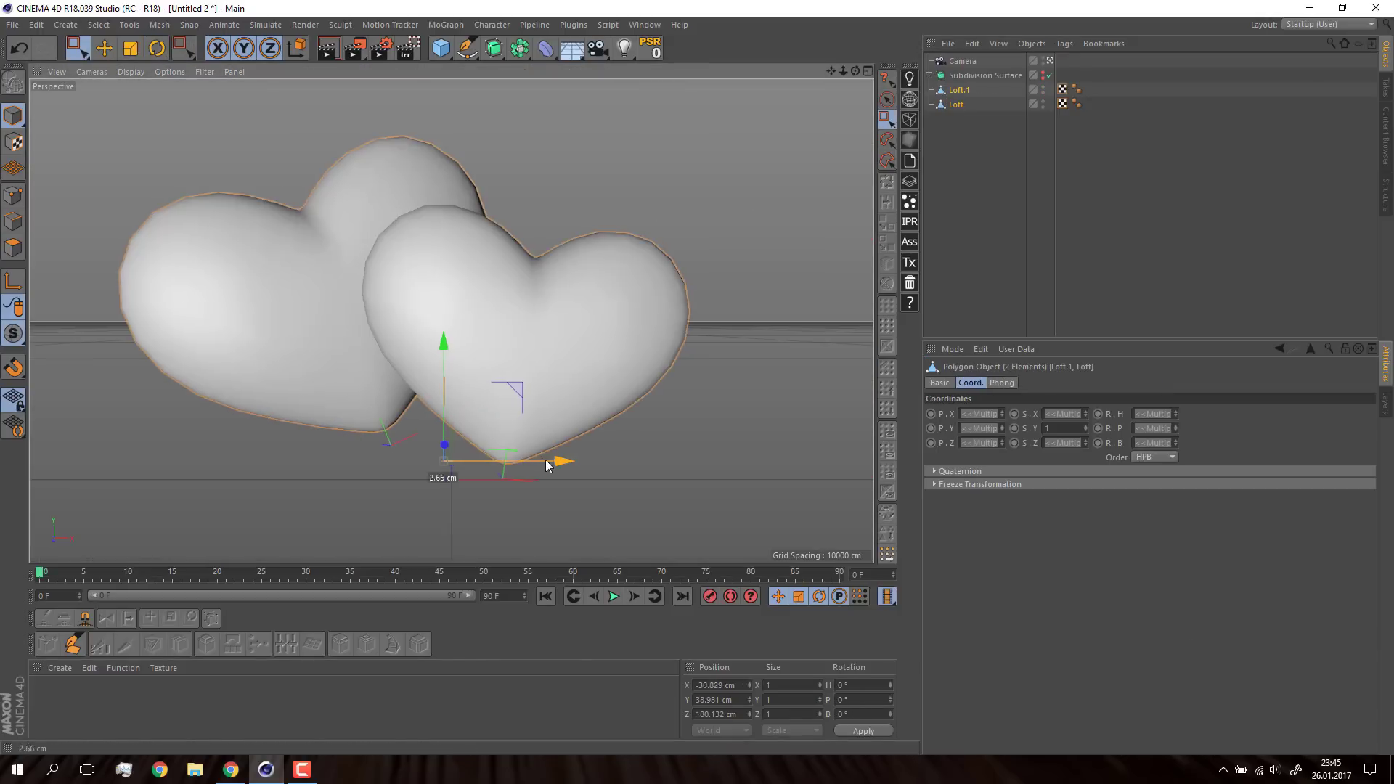
drag(482, 451, 565, 446)
drag(843, 68, 835, 80)
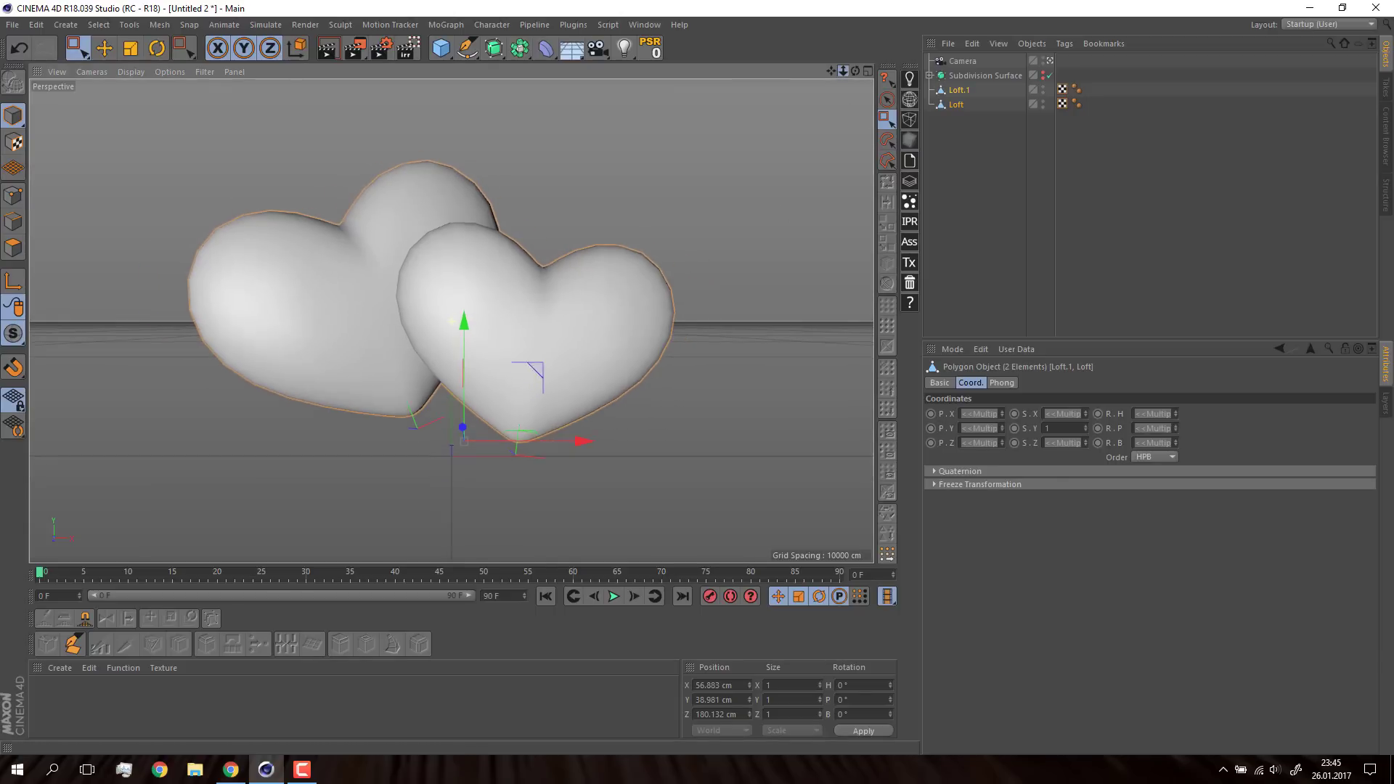
mouse_move(579, 446)
mouse_down()
mouse_move(592, 446)
mouse_move(506, 460)
mouse_up()
Step: Rotate the front heart slightly, then select the left heart Loft
key(r)
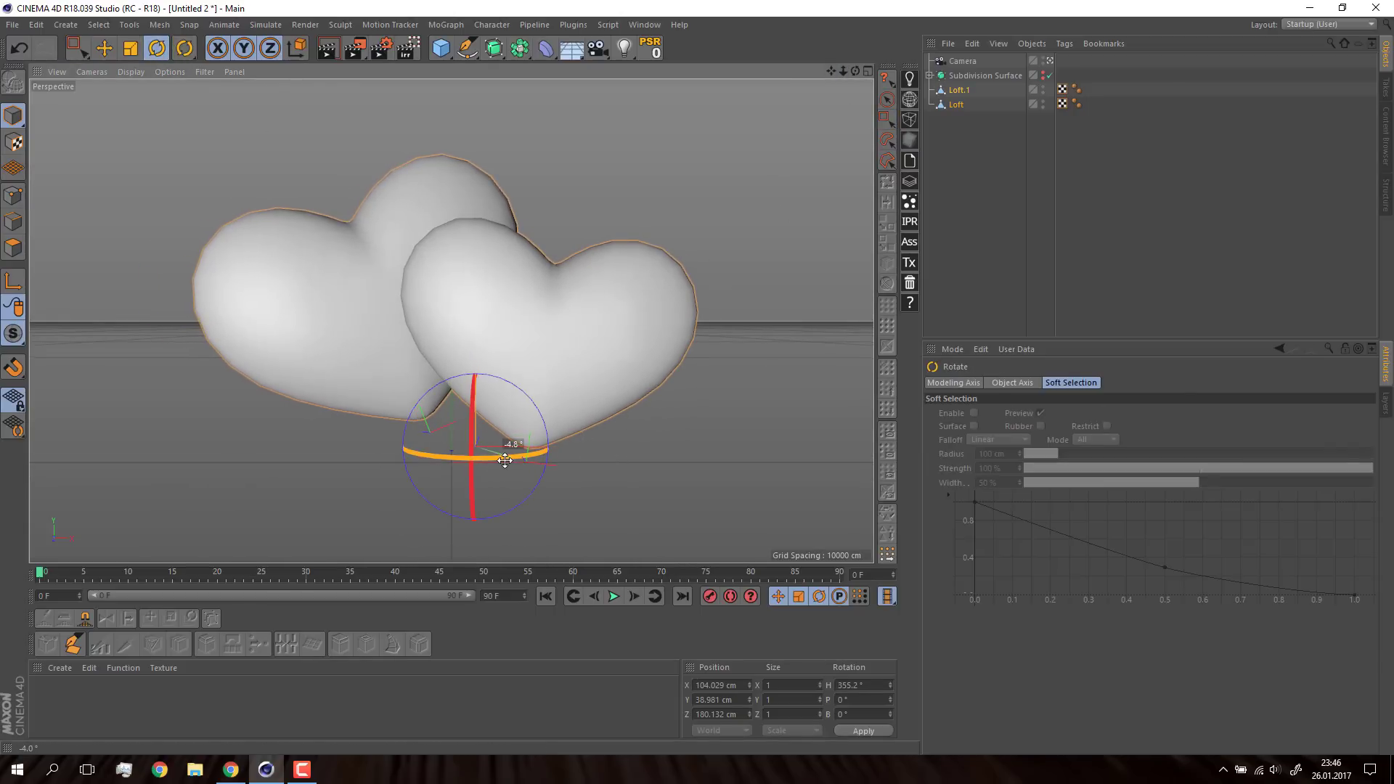
middle_click(525, 233)
click(953, 105)
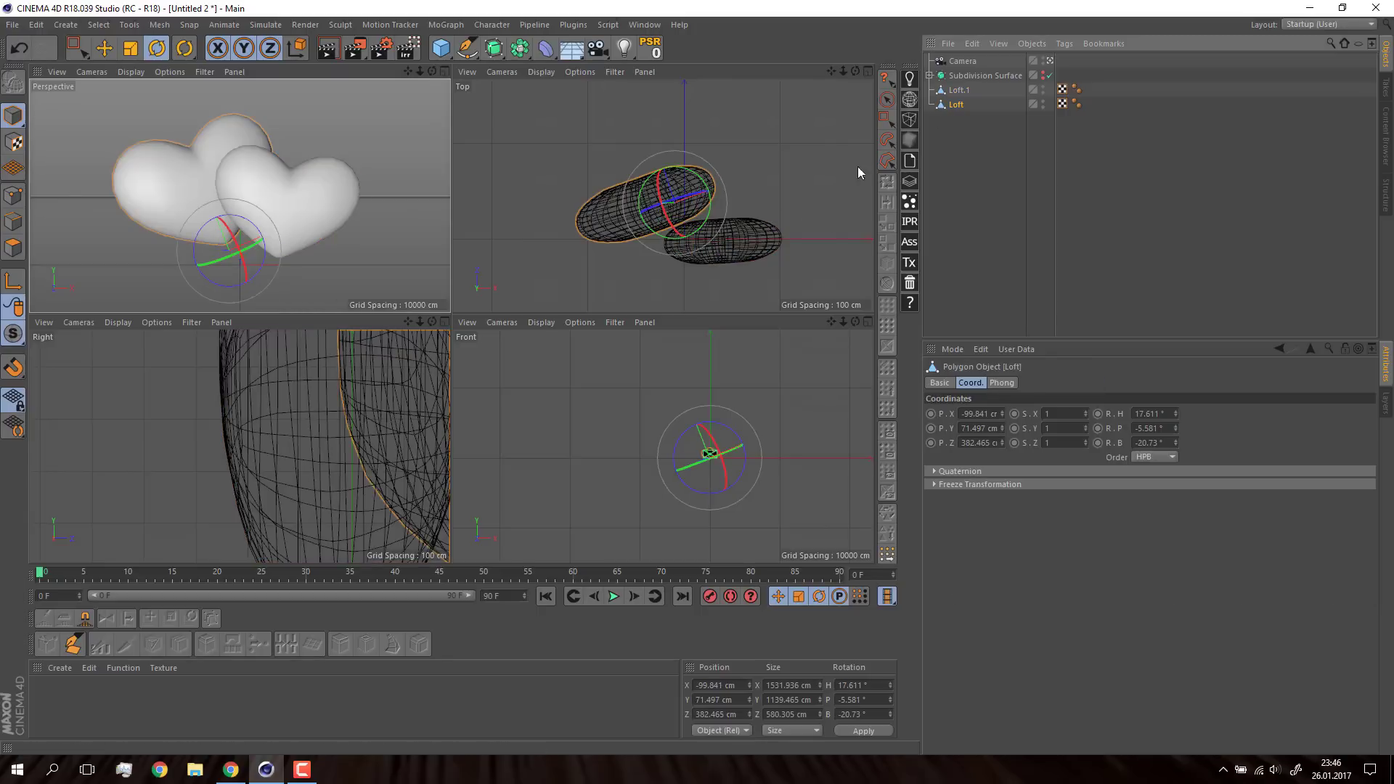
key(ctrl+z)
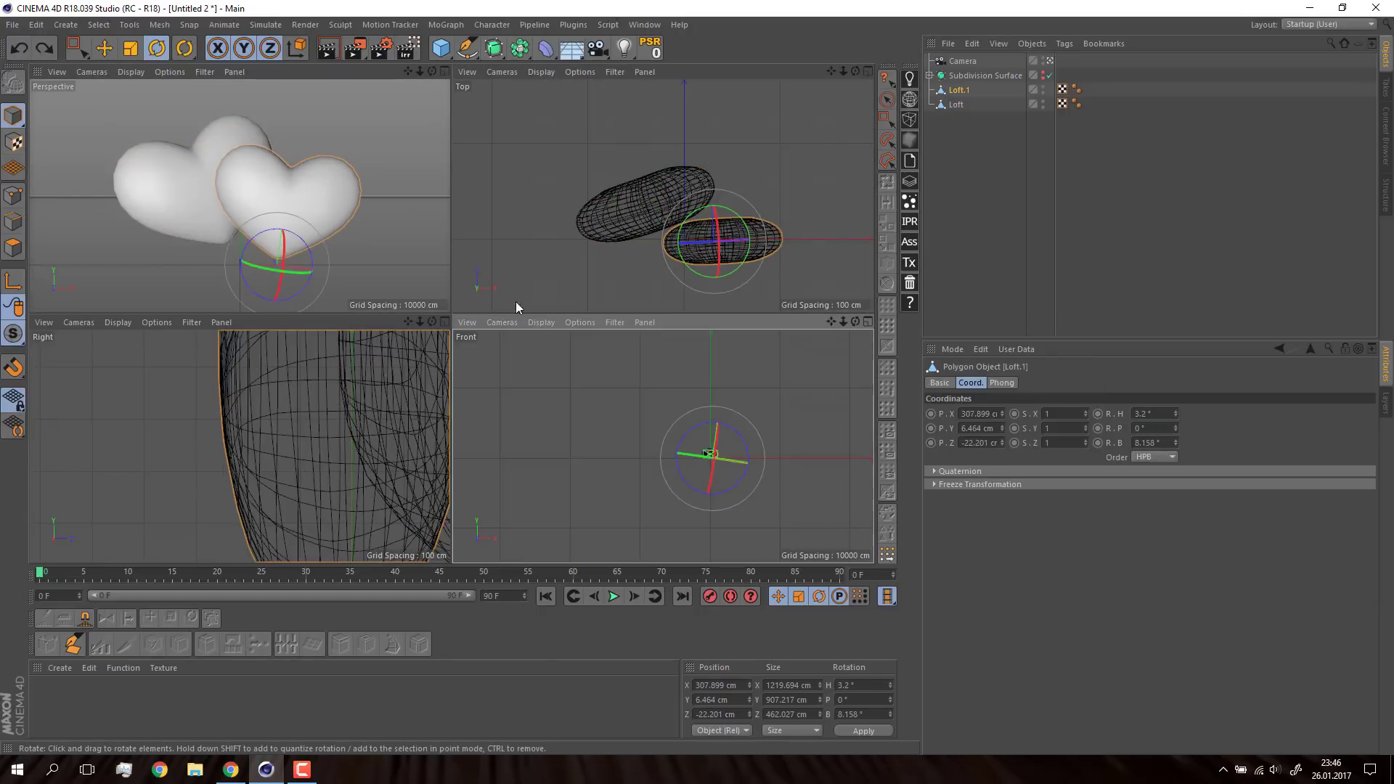
drag(265, 268, 288, 281)
middle_click(287, 281)
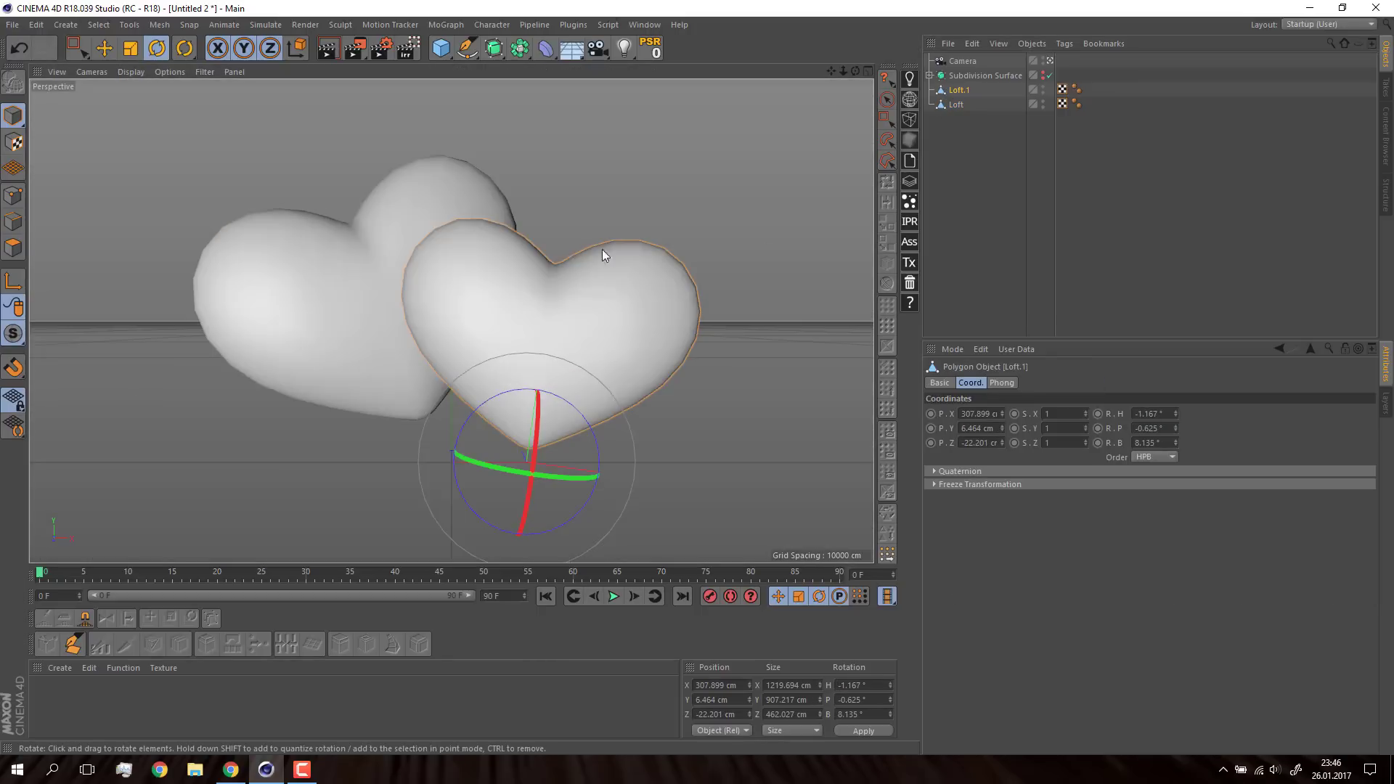
click(955, 104)
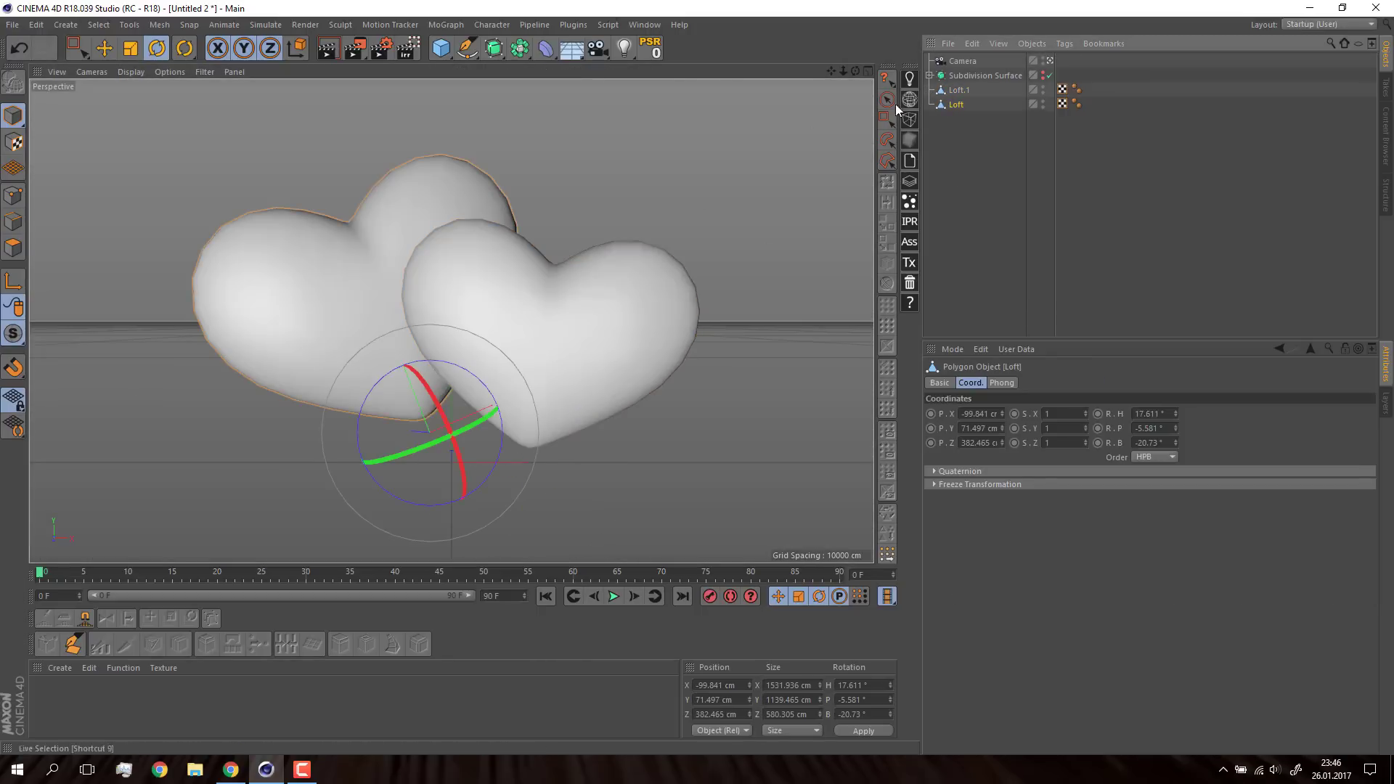
Step: Add hair to the left heart and shorten its guides to 82 cm
click(263, 26)
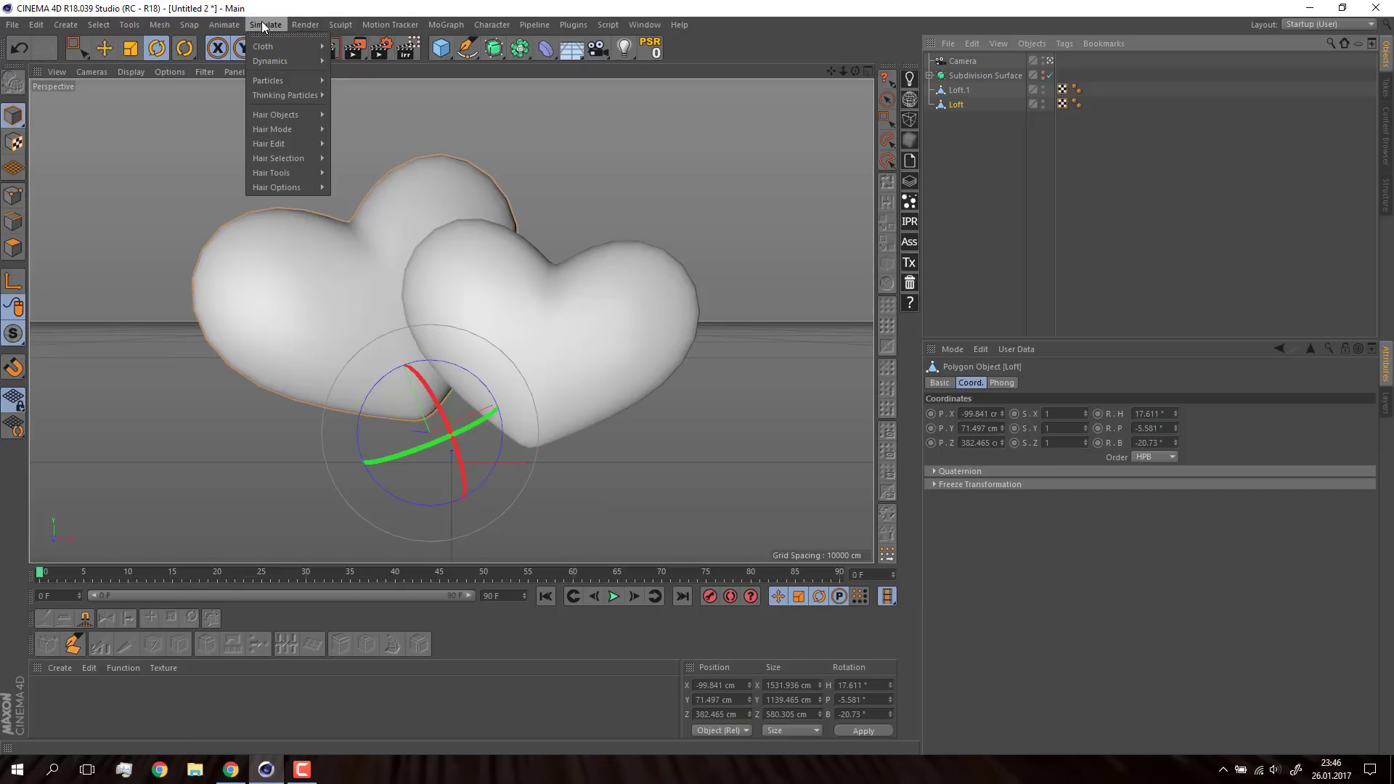
click(365, 115)
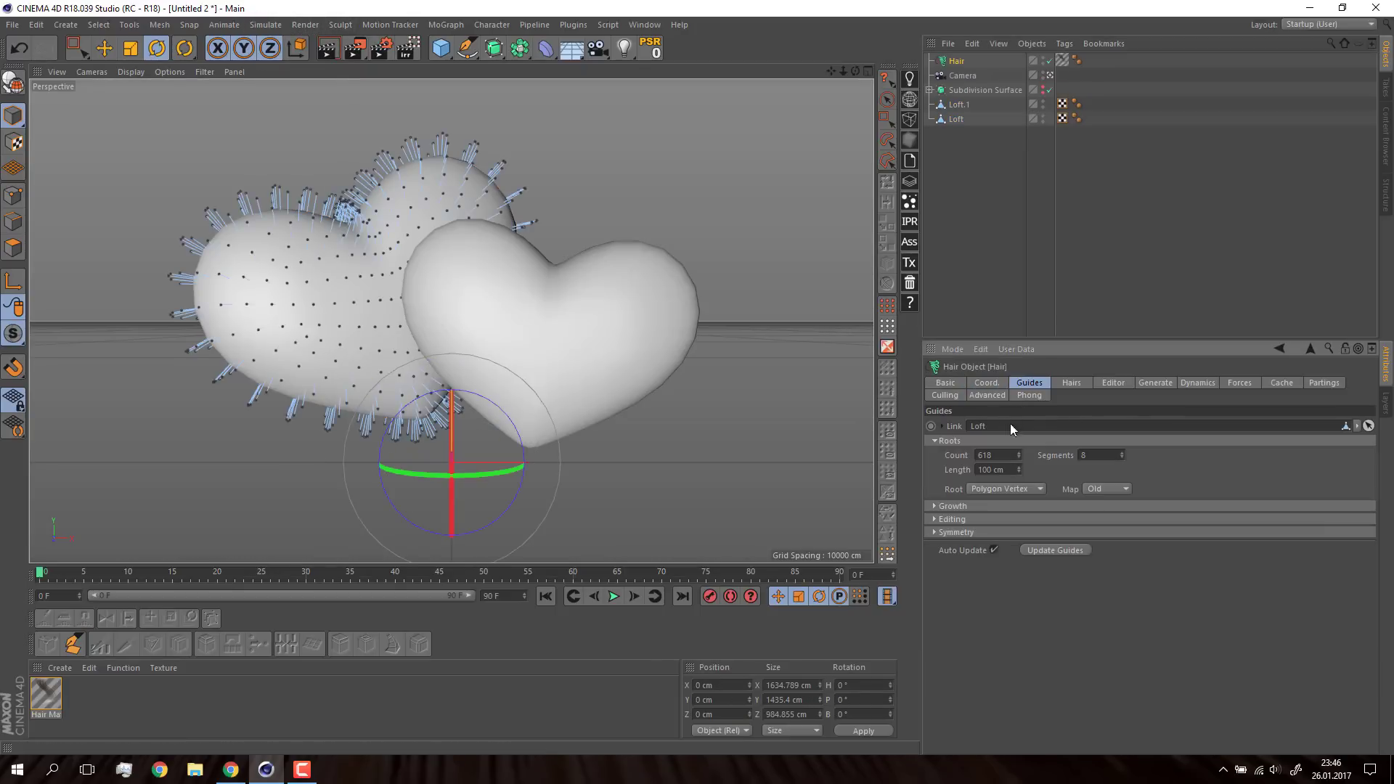
drag(1019, 469, 1018, 486)
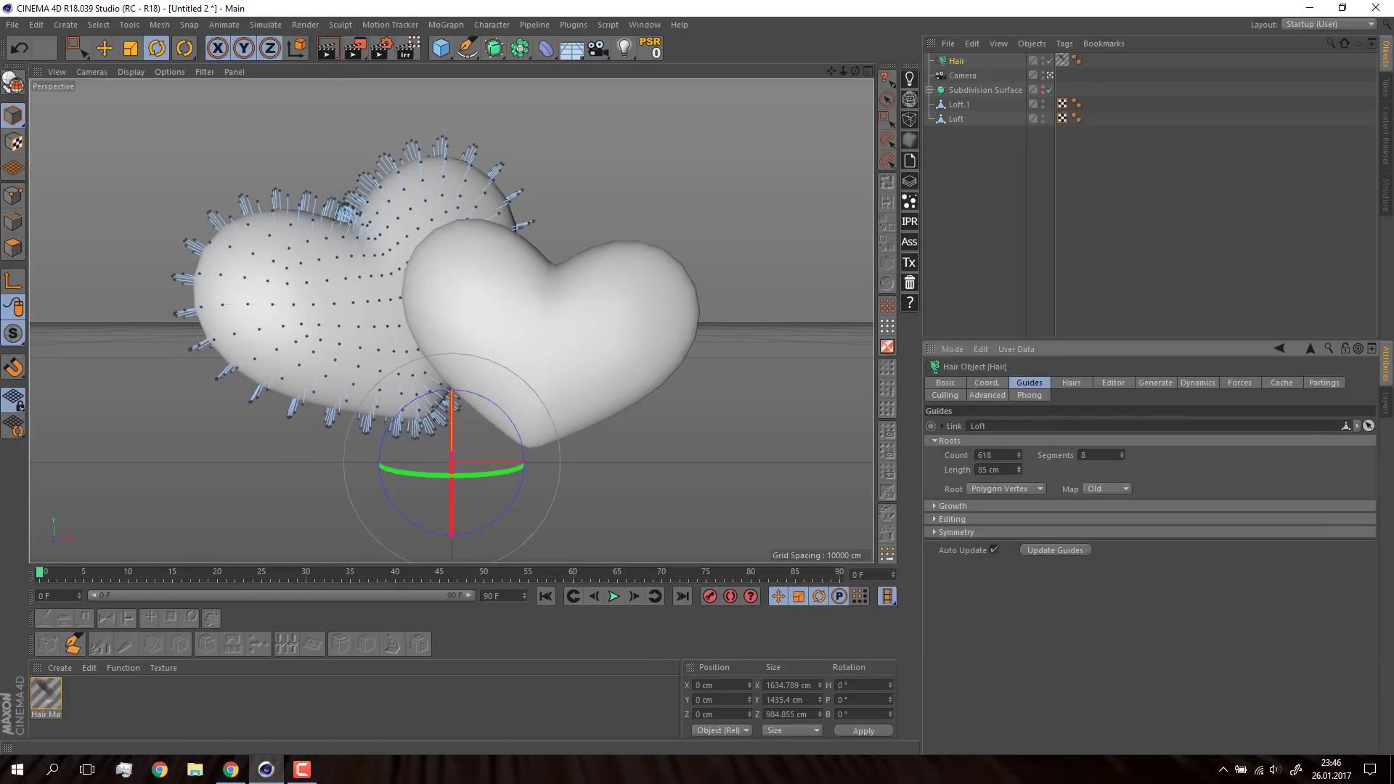
drag(956, 61, 959, 105)
click(948, 120)
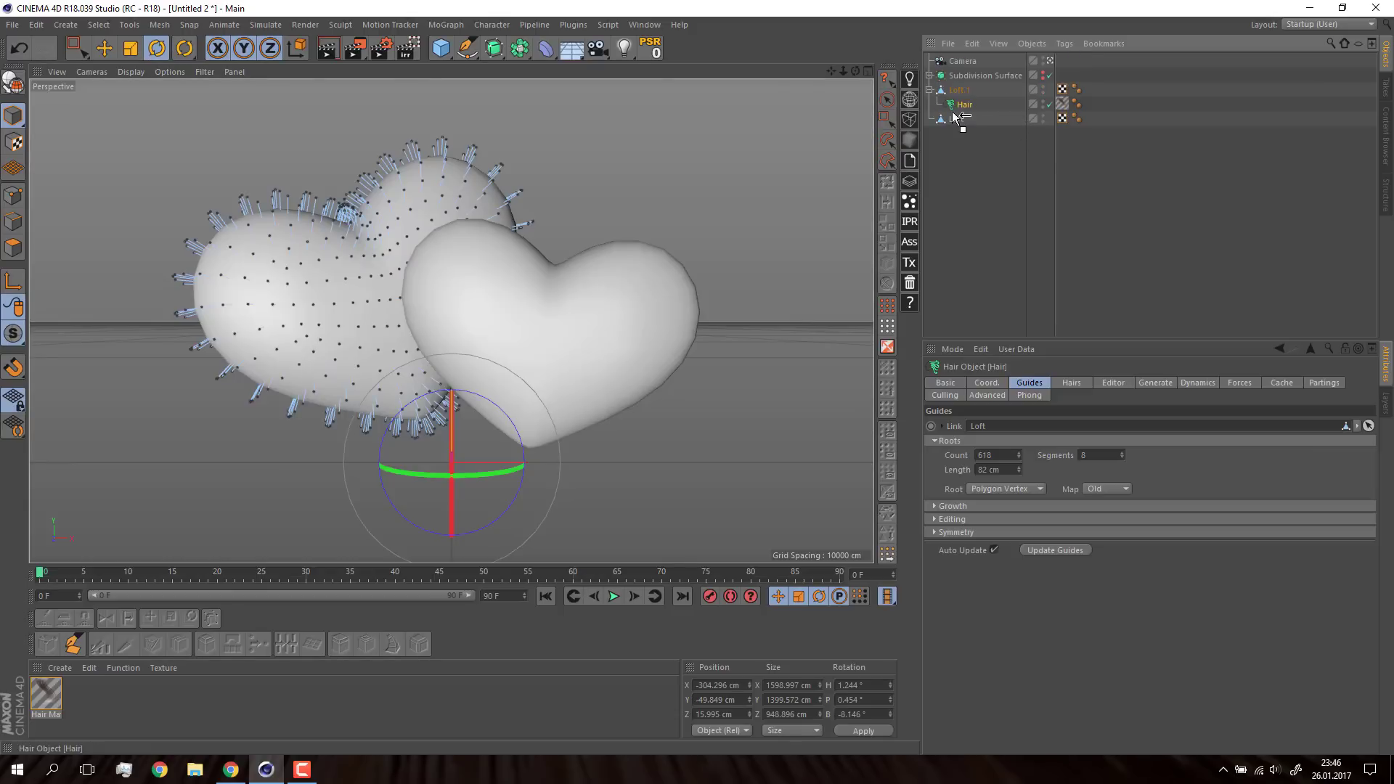
Step: Undo a stray hair command and move the right heart to the bottom of the hierarchy
click(268, 25)
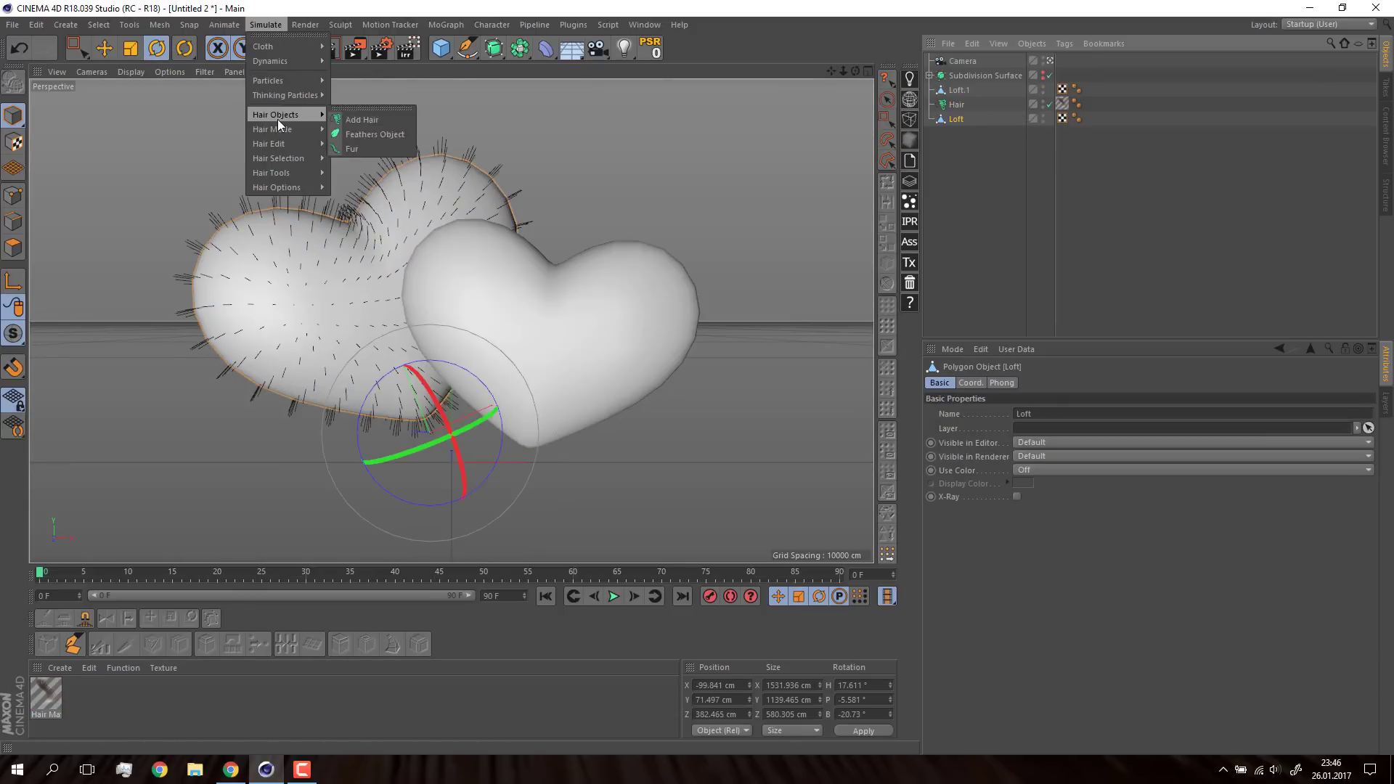
click(401, 118)
key(ctrl+z)
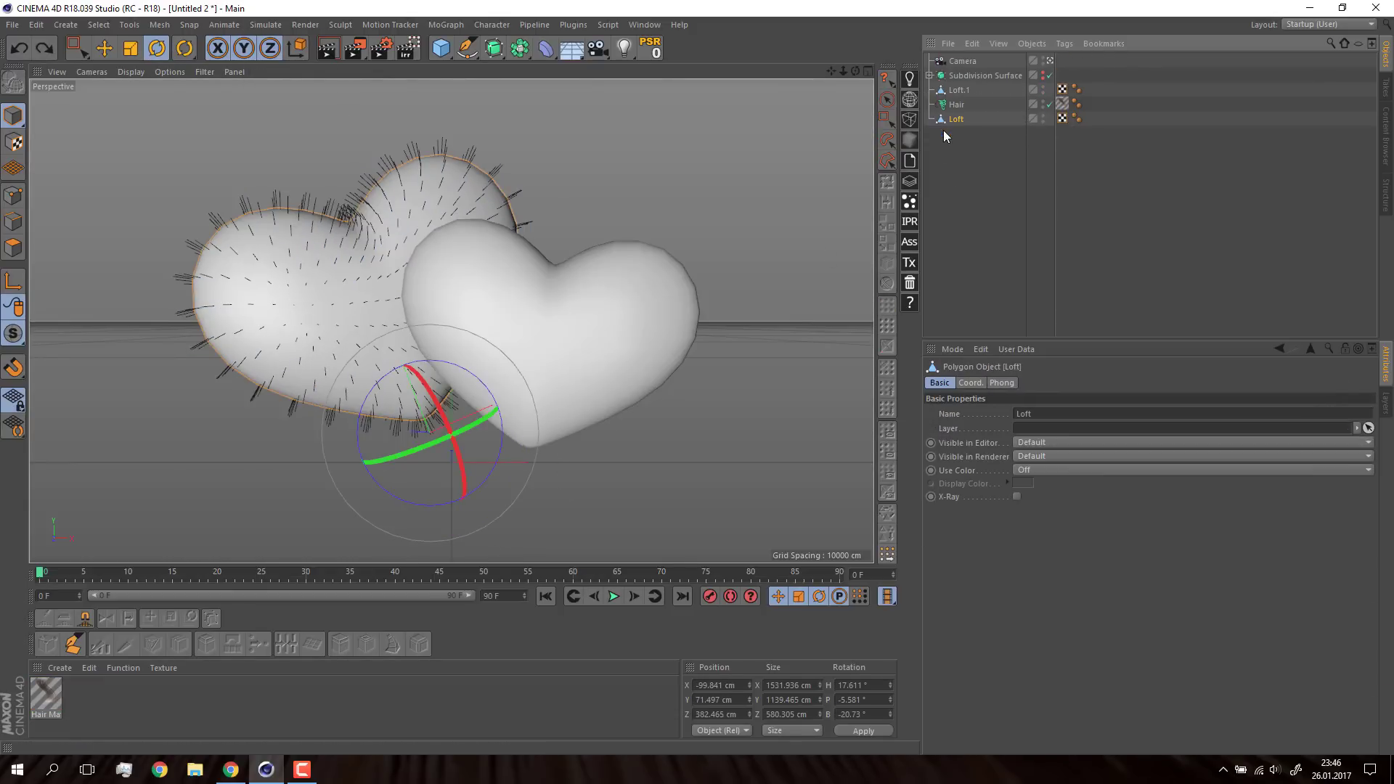
click(947, 91)
drag(947, 90, 949, 153)
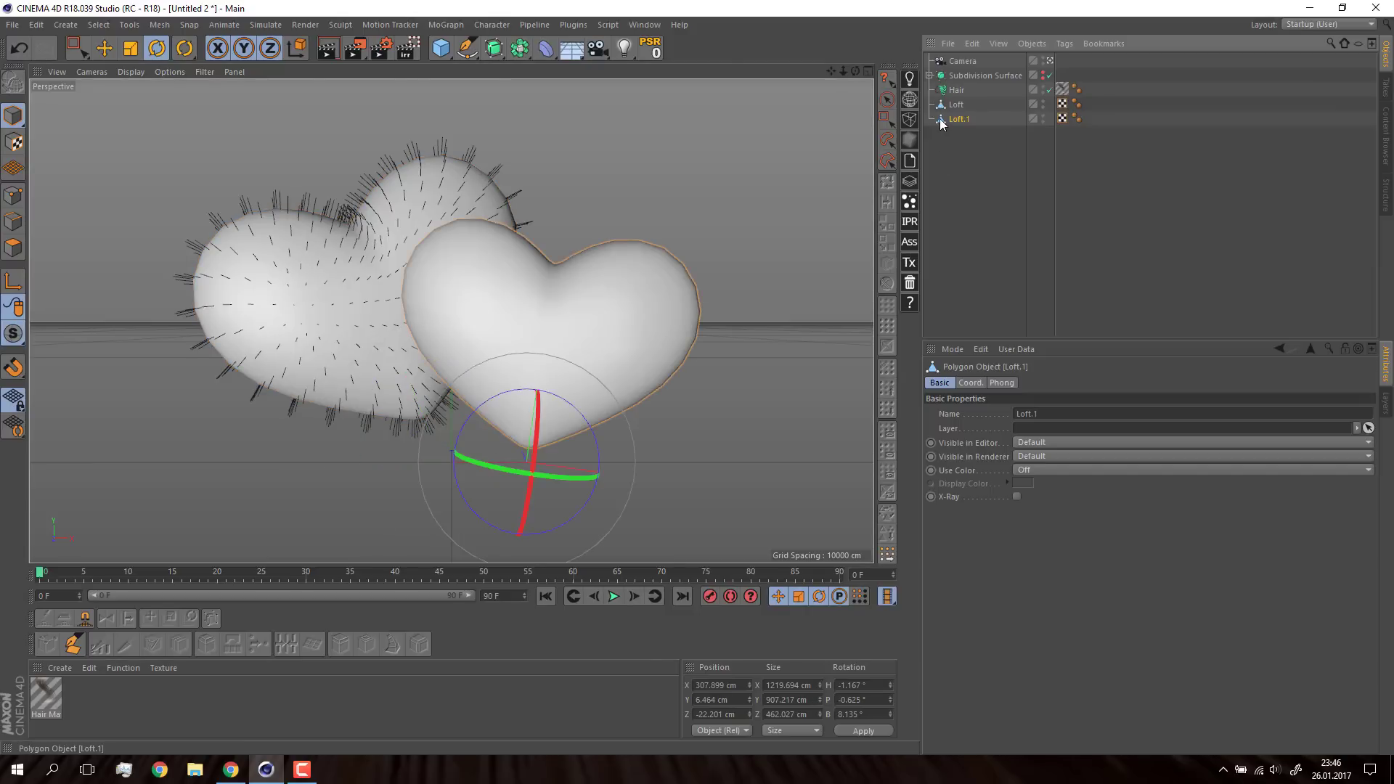
Step: Add hair to the right heart with 57 cm guides and delete the extra hair material
click(266, 24)
click(358, 116)
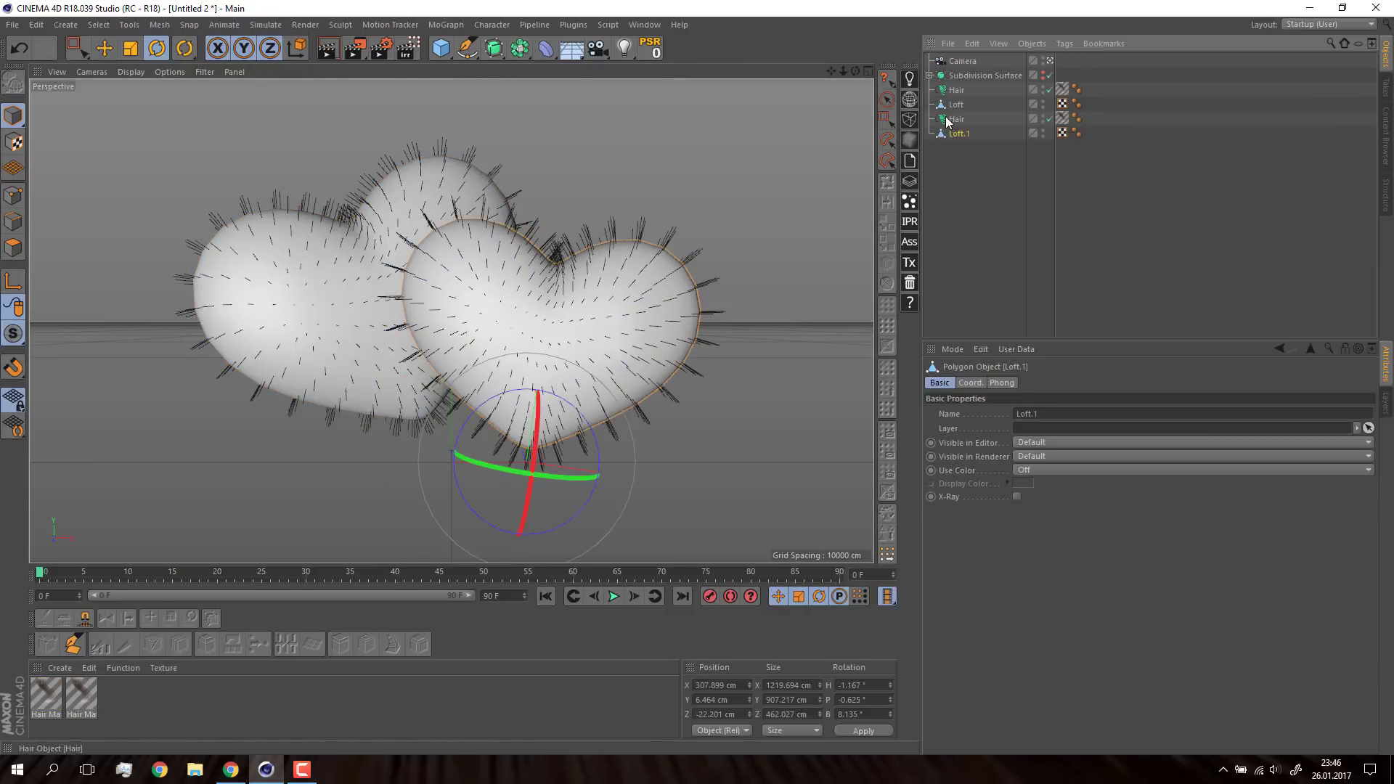
drag(1021, 469, 1021, 501)
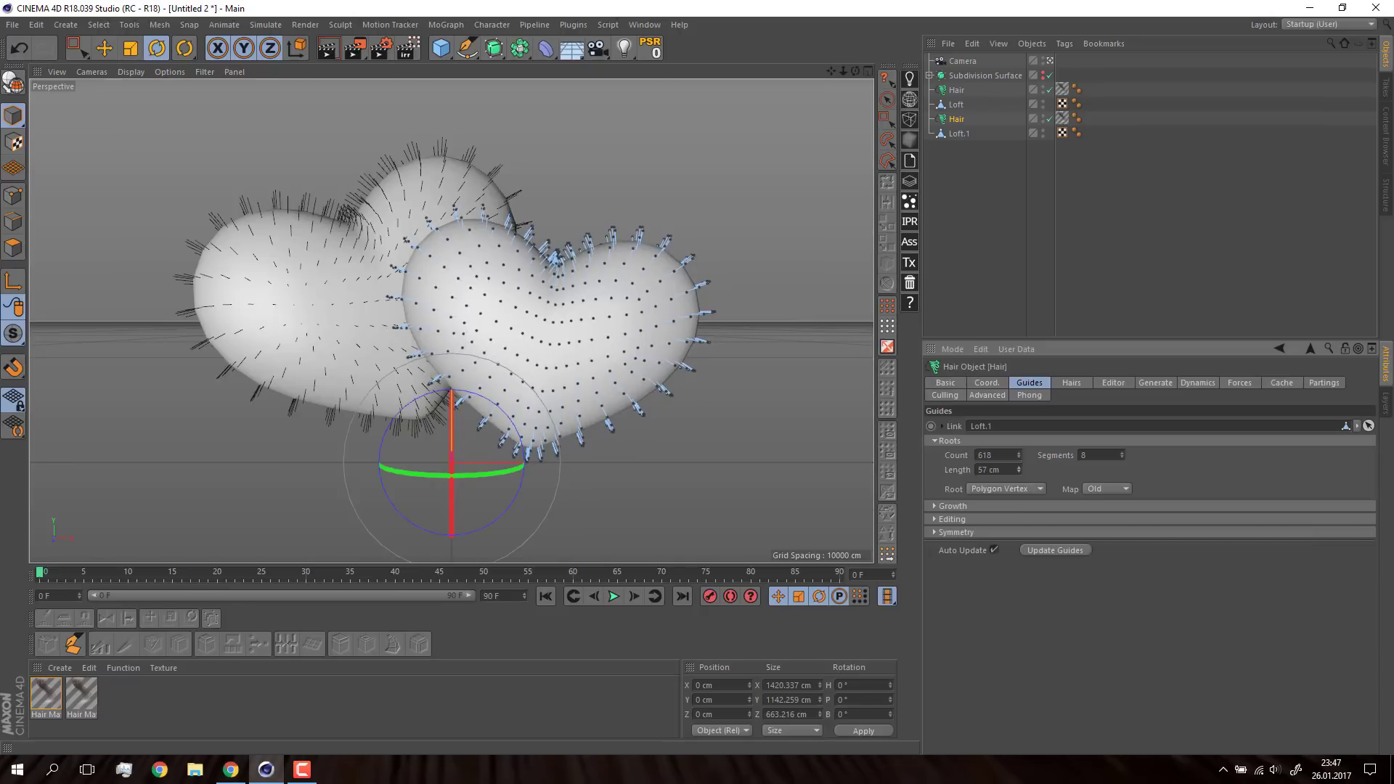
click(1027, 146)
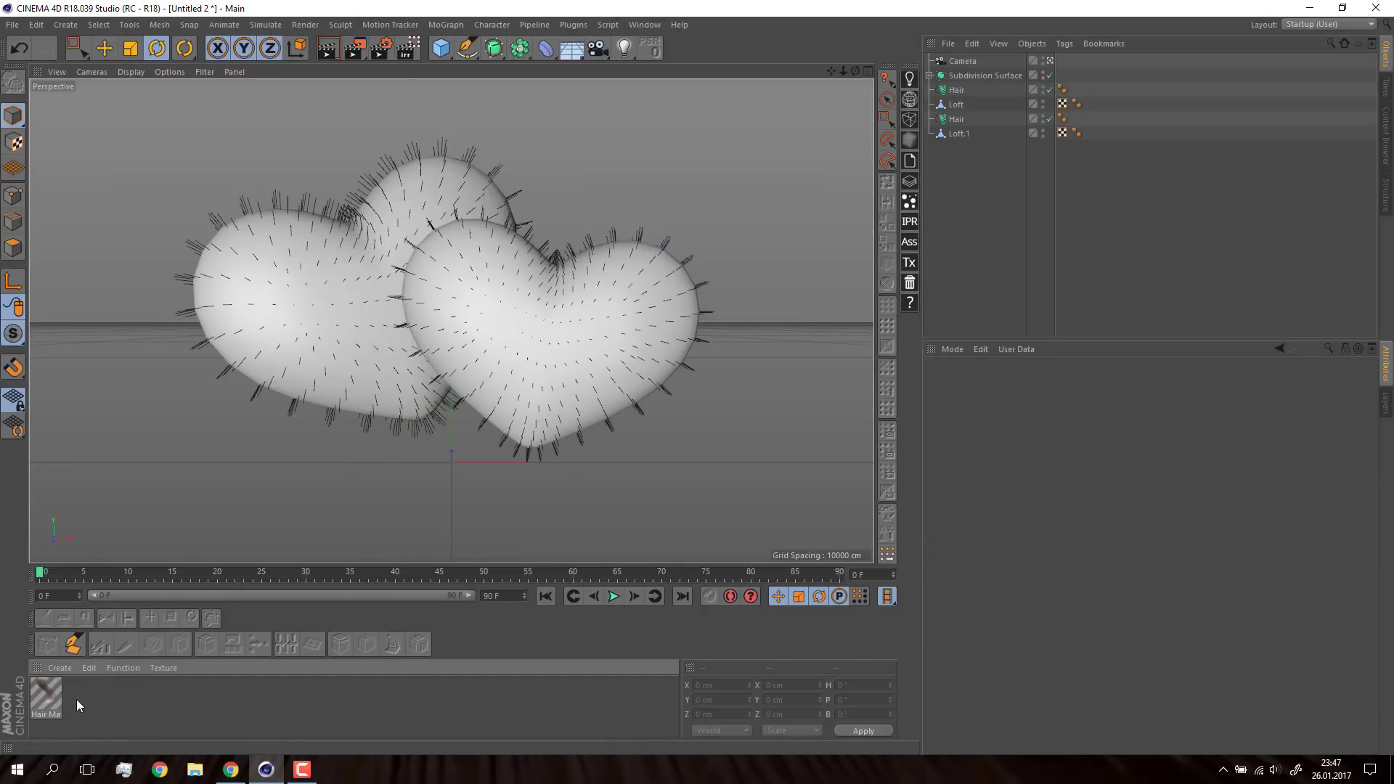
key(Delete)
Step: Add a light and, in four views, place Light.1 in front of the hearts on the right
click(626, 48)
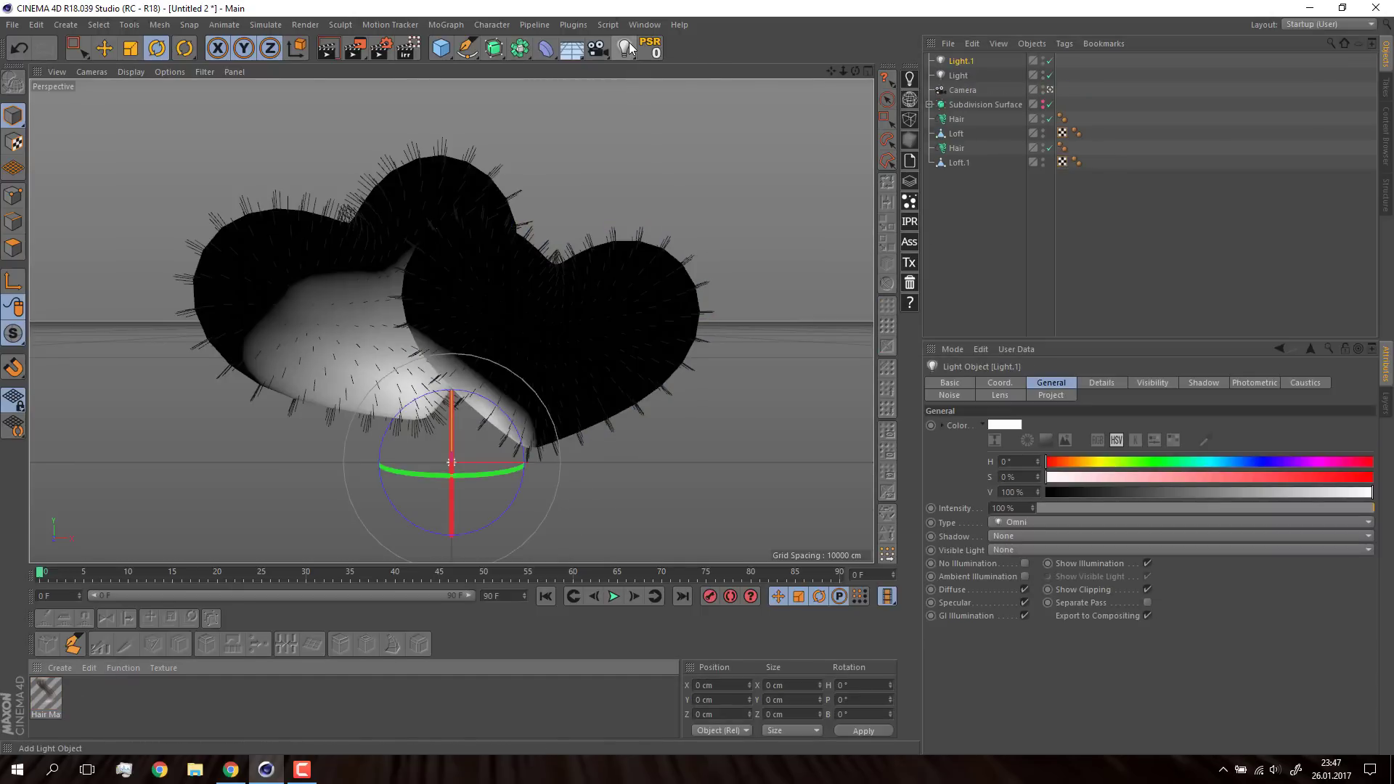
middle_click(594, 234)
scroll(533, 232, down, 3)
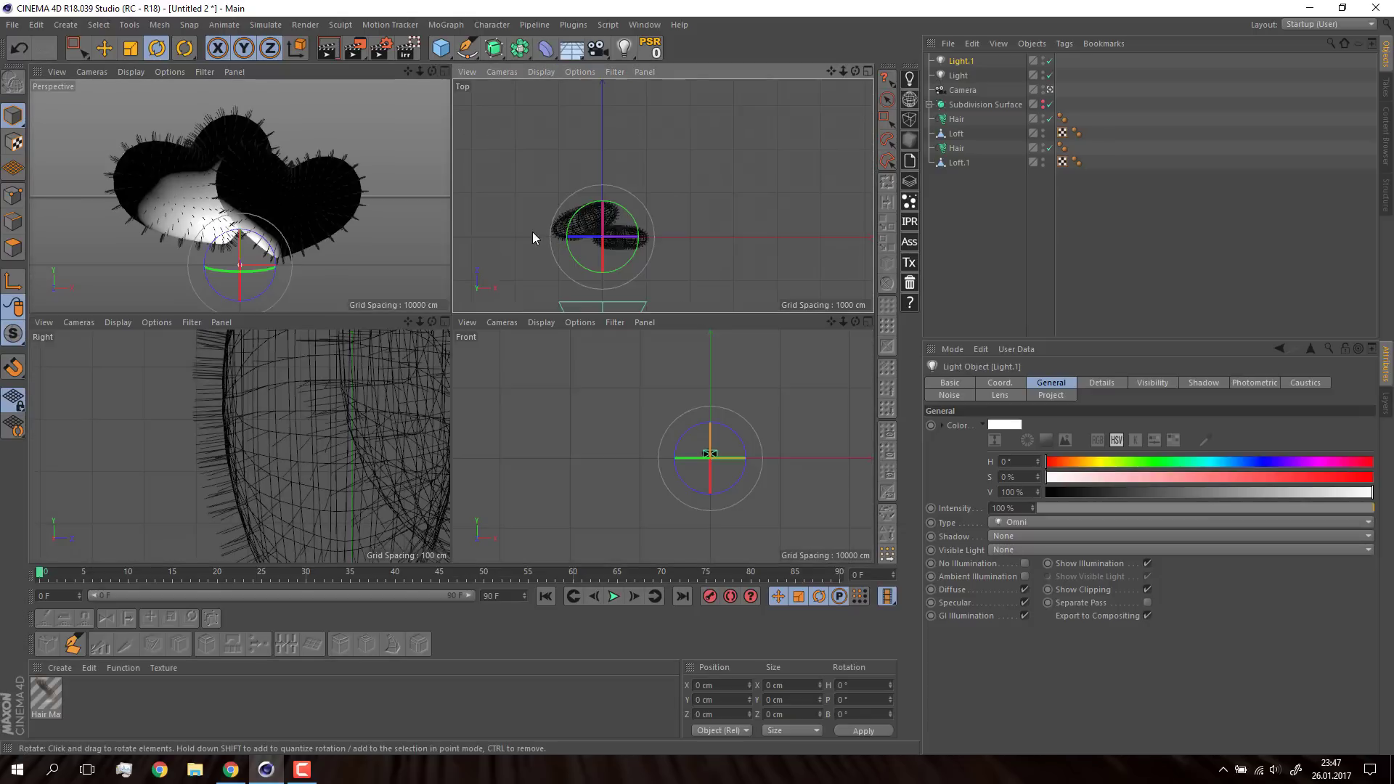
scroll(799, 133, down, 3)
key(0)
drag(695, 135, 809, 222)
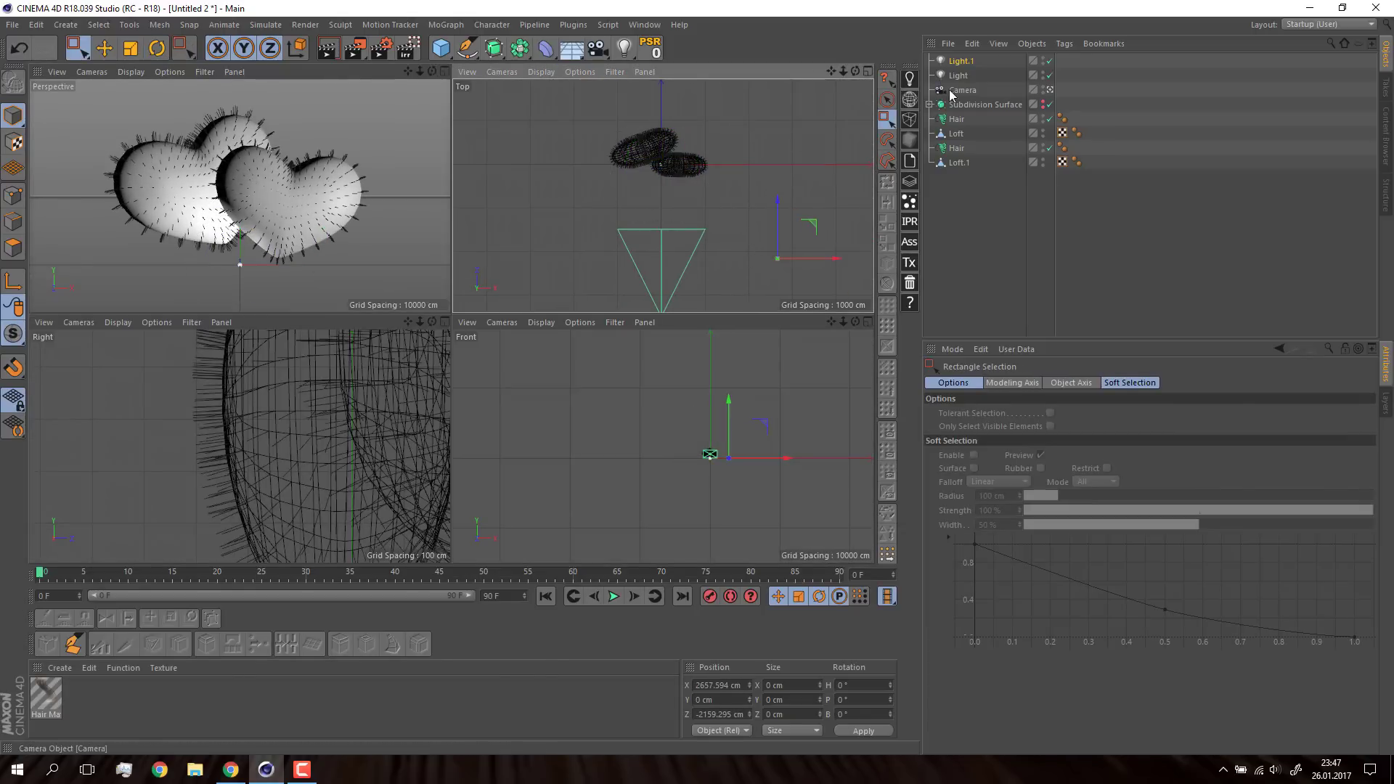
Step: Place the other light in front of the hearts on the left, then return to Perspective
click(662, 166)
scroll(690, 167, down, 2)
drag(691, 150, 566, 255)
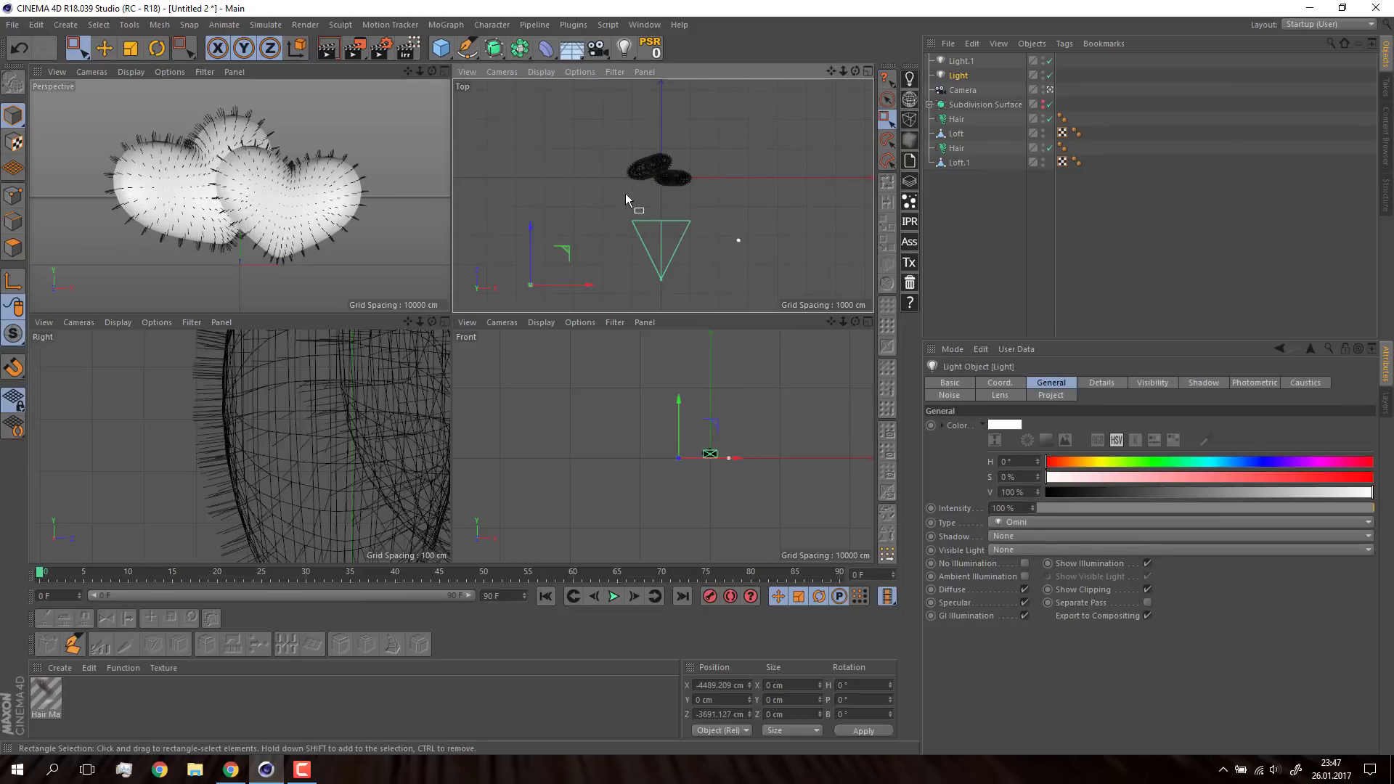
middle_click(625, 193)
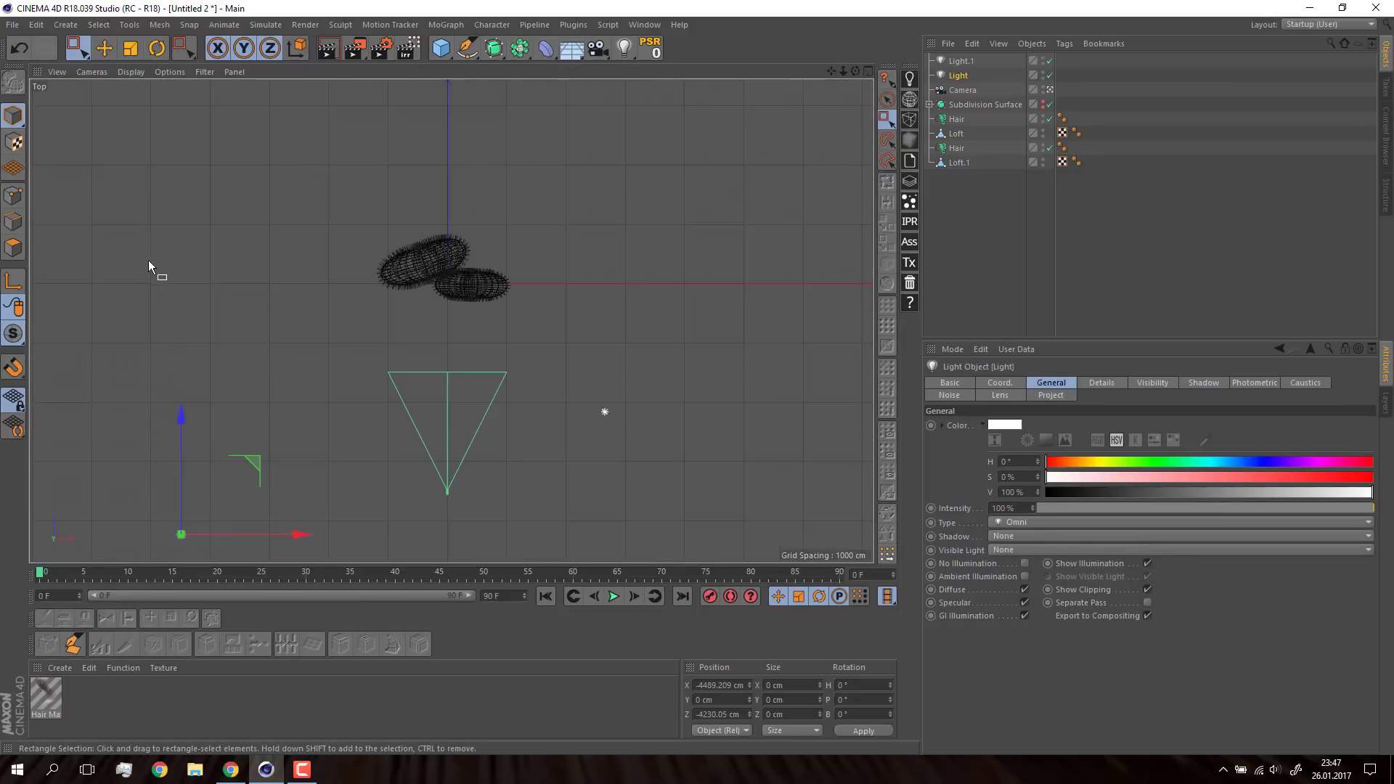
key(F1)
click(932, 96)
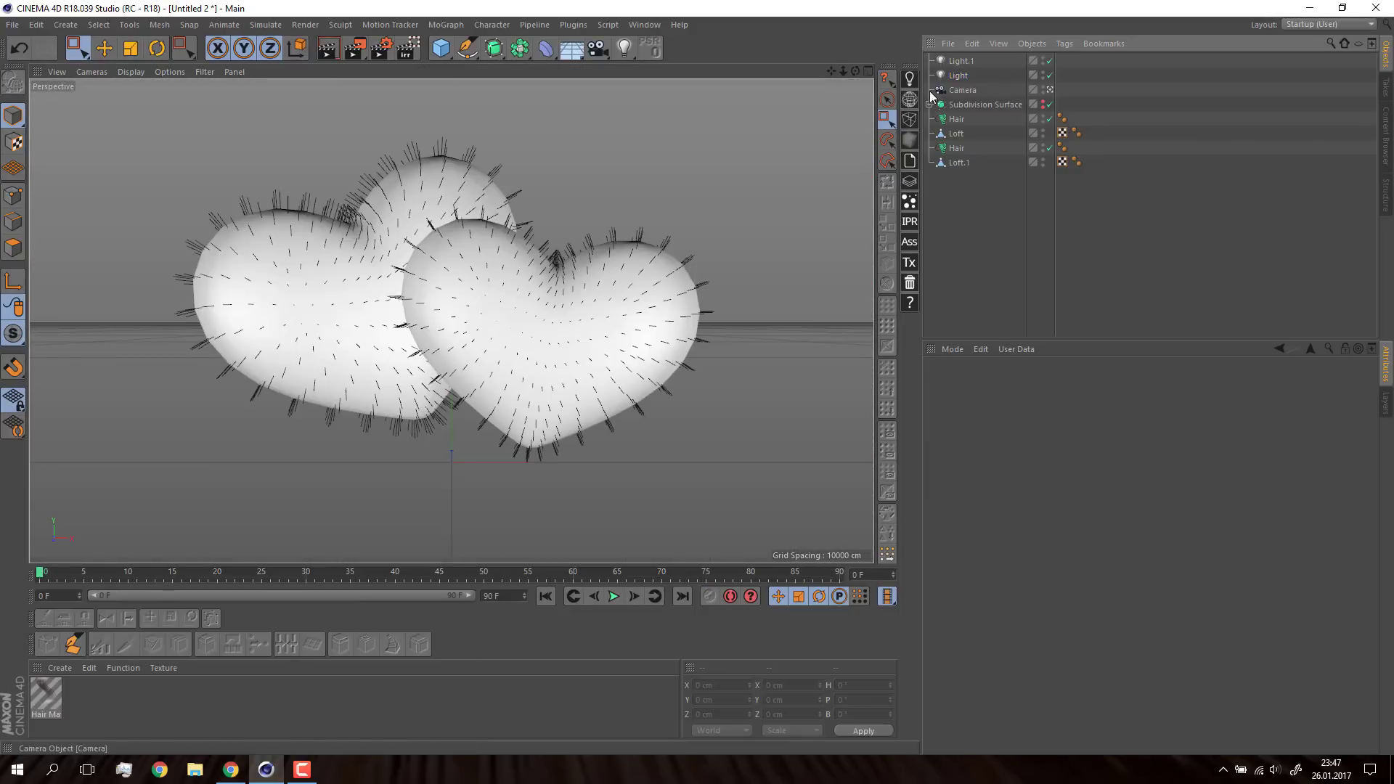
Step: Soften the hair material's highlight and taper its thickness curve toward the tips
click(45, 697)
click(1052, 382)
mouse_move(1206, 616)
mouse_down()
mouse_move(1183, 603)
mouse_move(1157, 615)
mouse_up()
click(1087, 386)
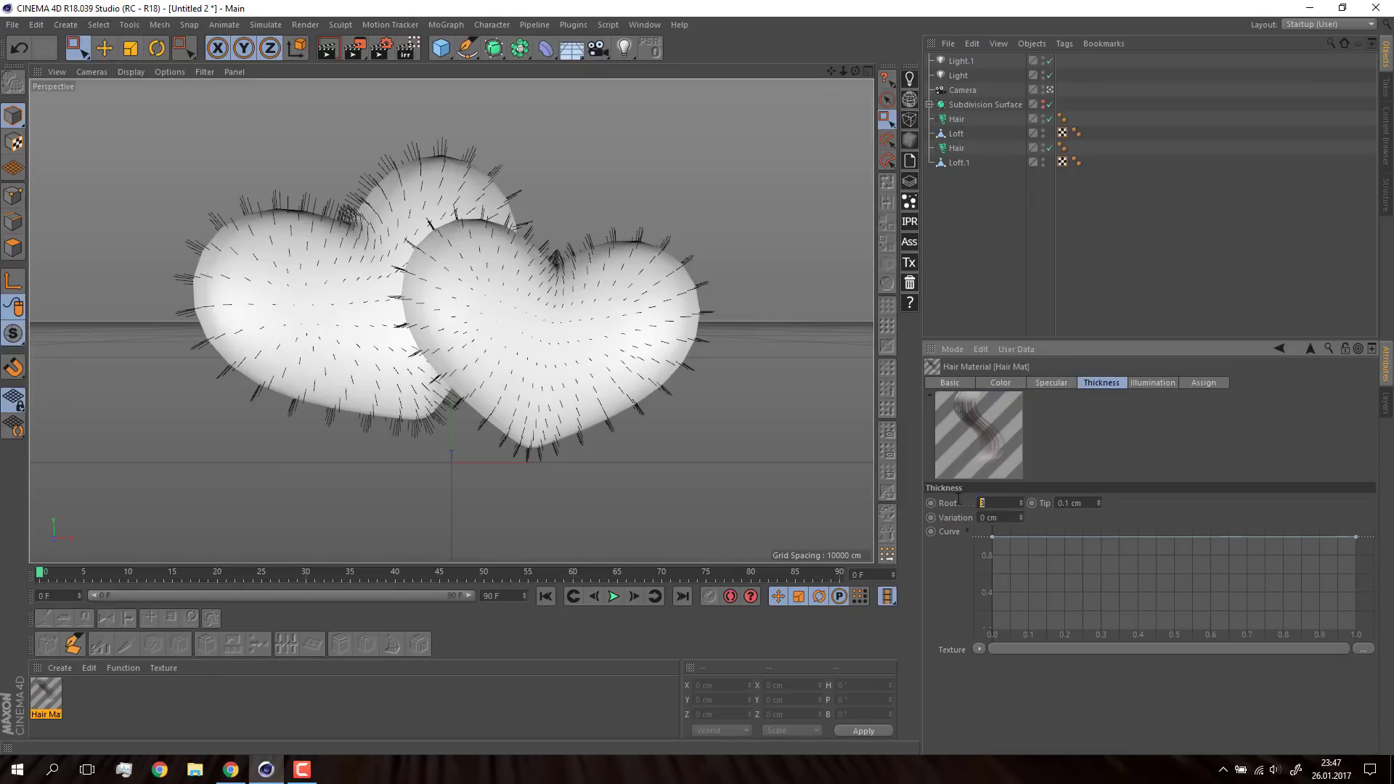
drag(1355, 537, 1354, 577)
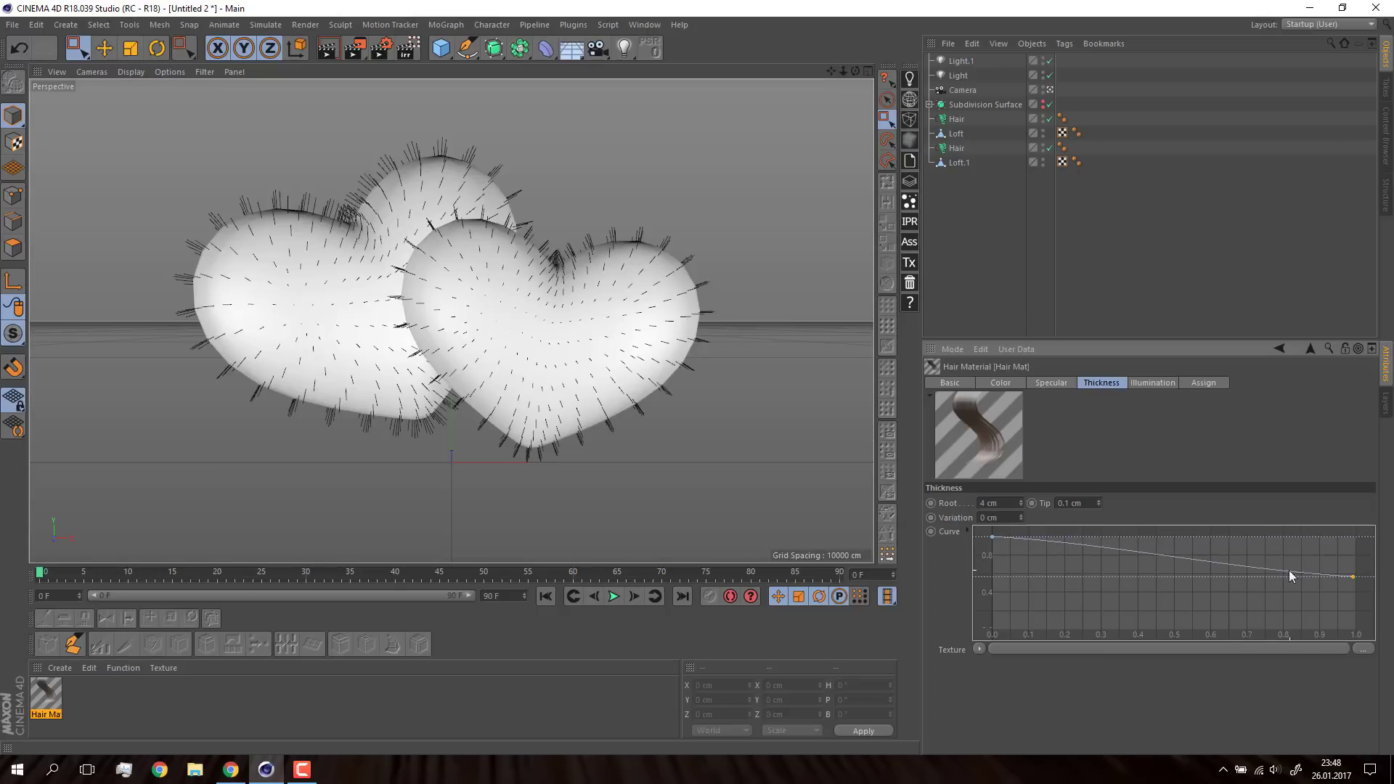
click(1226, 564)
drag(1226, 564, 1223, 548)
Step: Give the hair colour gradient a bright pink root and a pale pink tip
click(1002, 383)
double_click(986, 513)
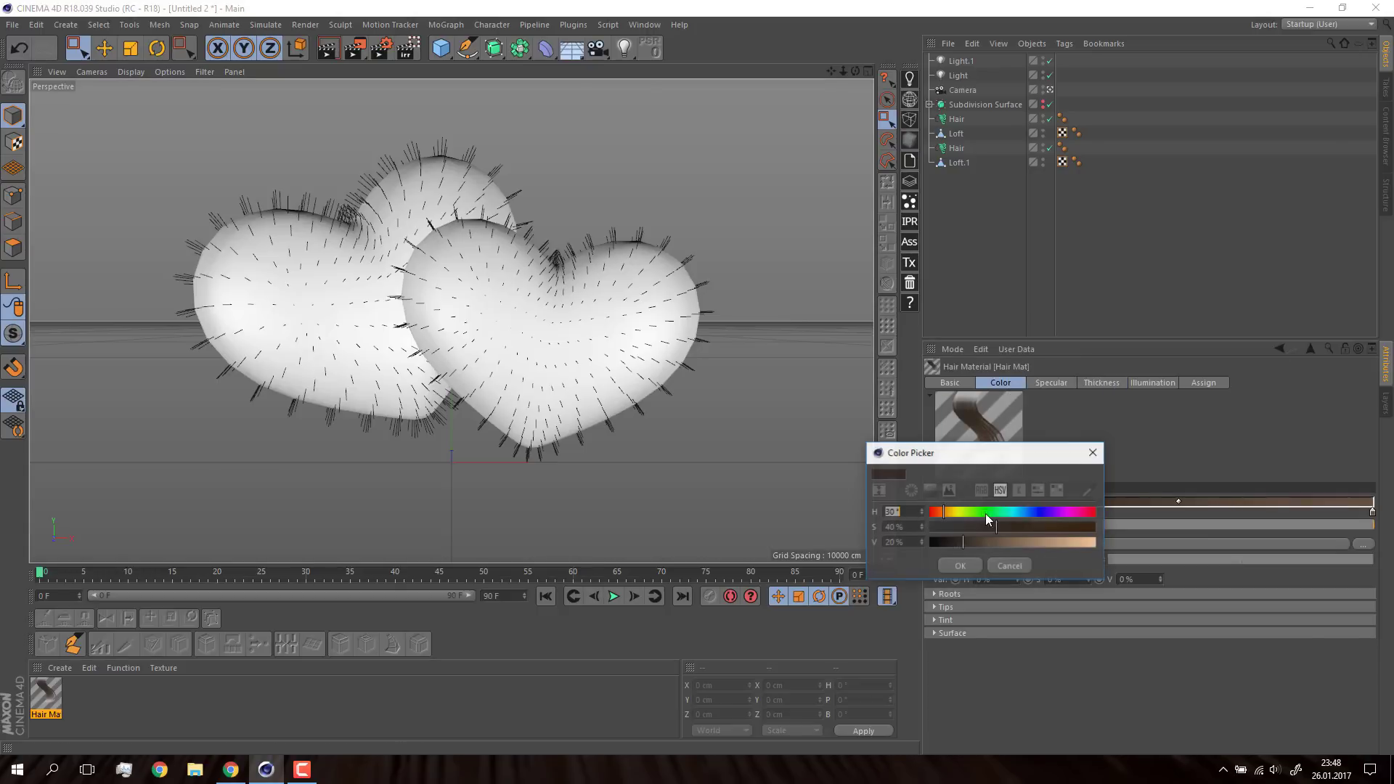
drag(1068, 513, 1112, 550)
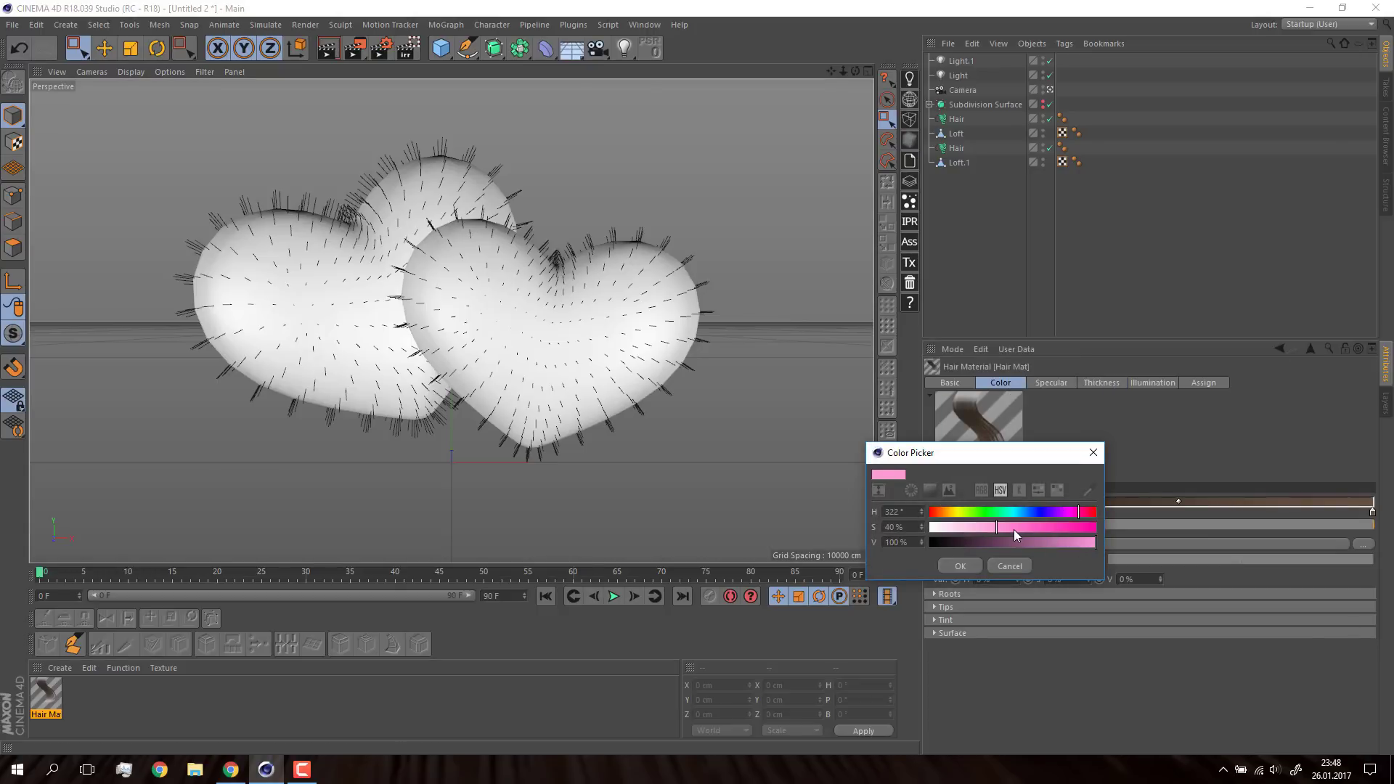
click(962, 565)
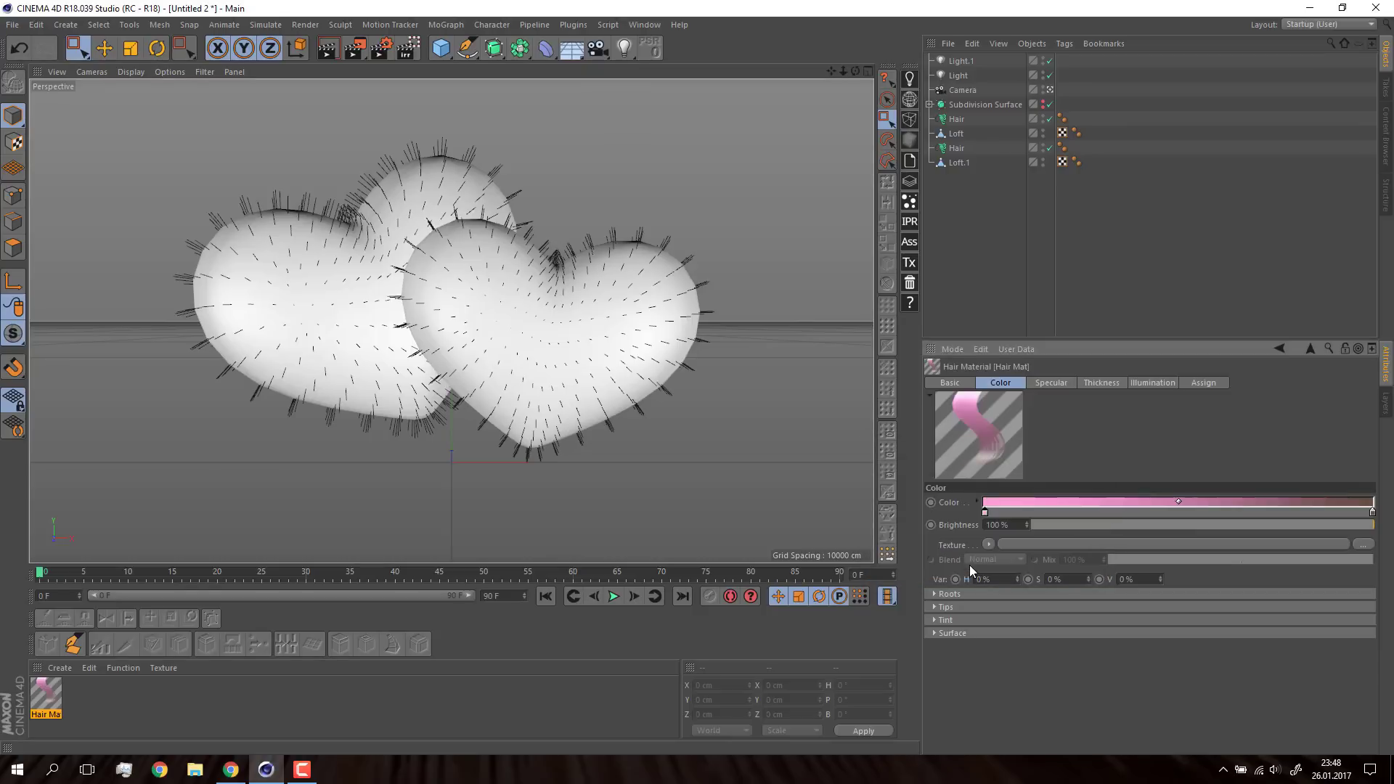
double_click(1373, 512)
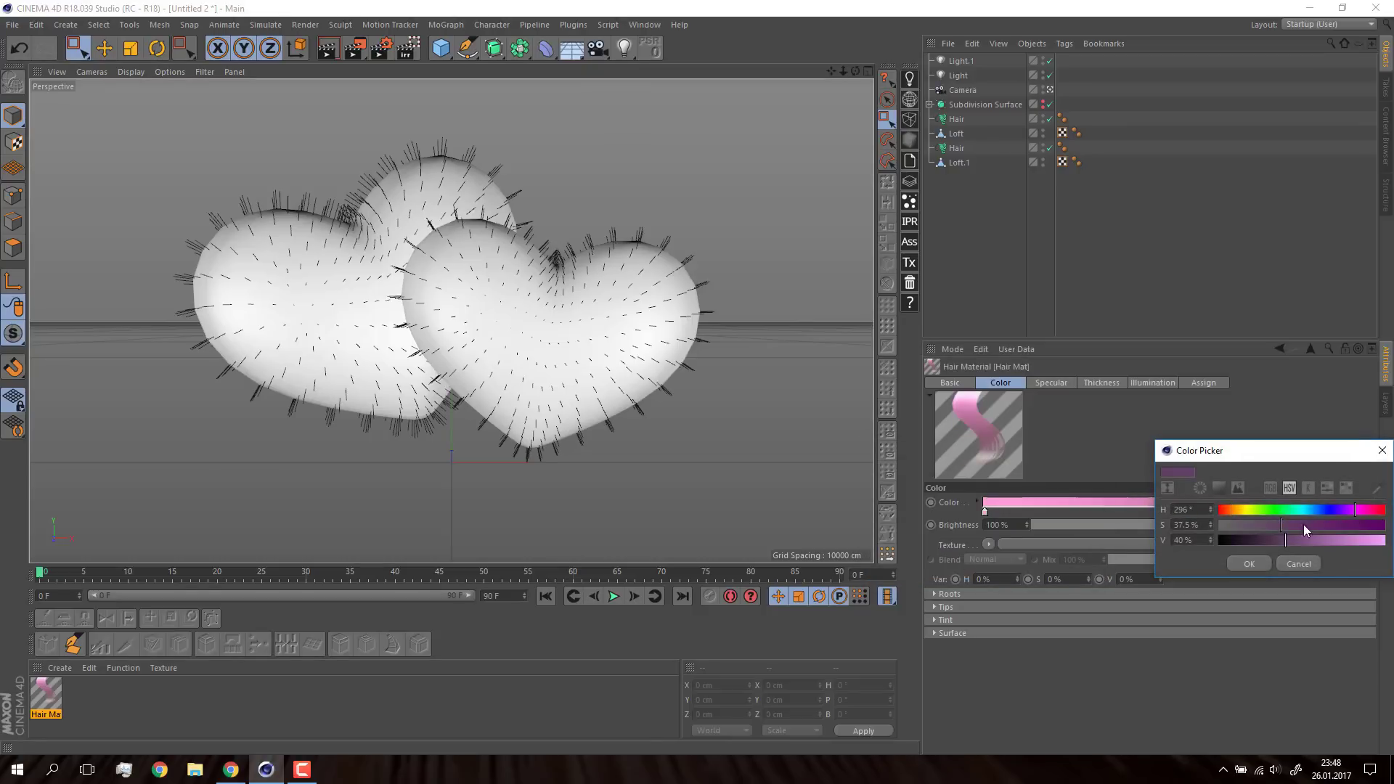
drag(1304, 540, 1384, 540)
drag(1281, 525, 1243, 525)
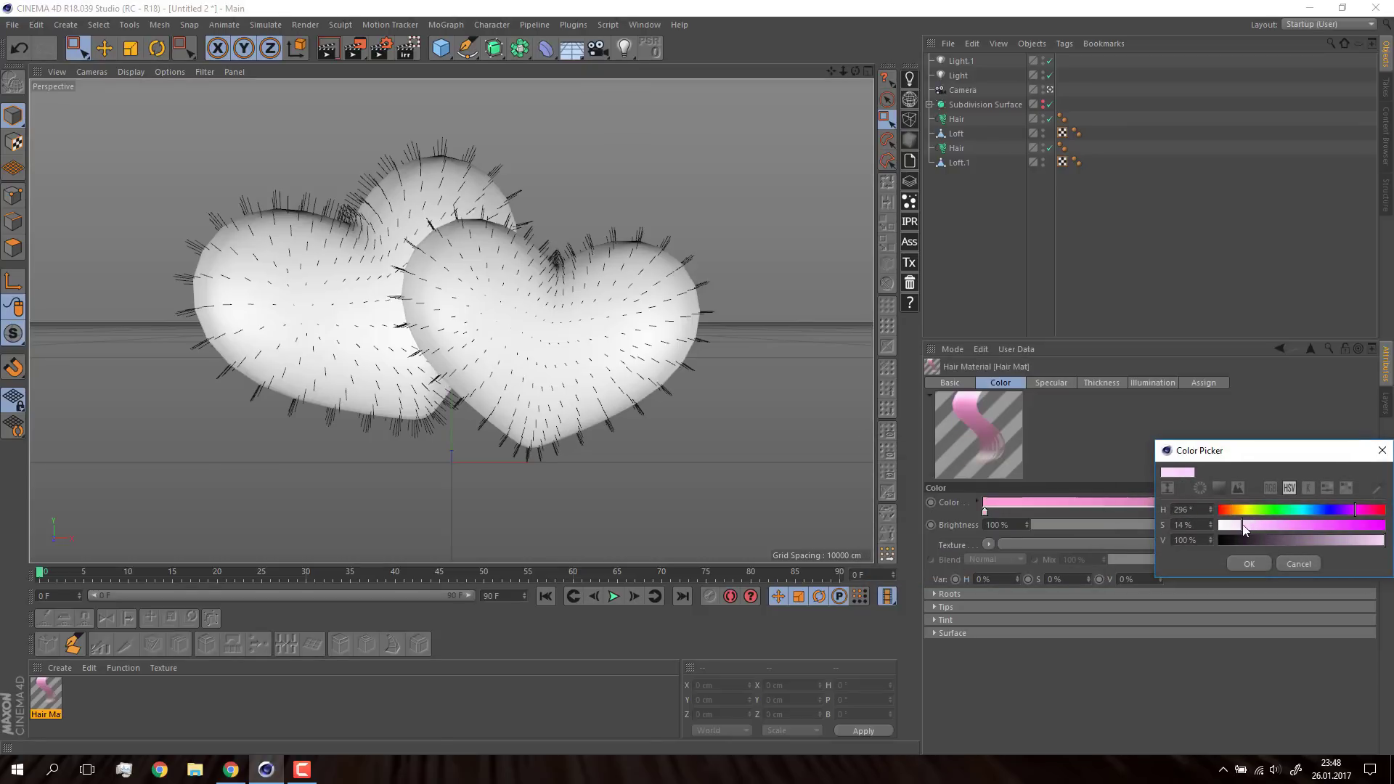
click(1245, 564)
Step: Copy the pink Hair Mat onto the left heart's hair object and review both hair objects
click(1052, 383)
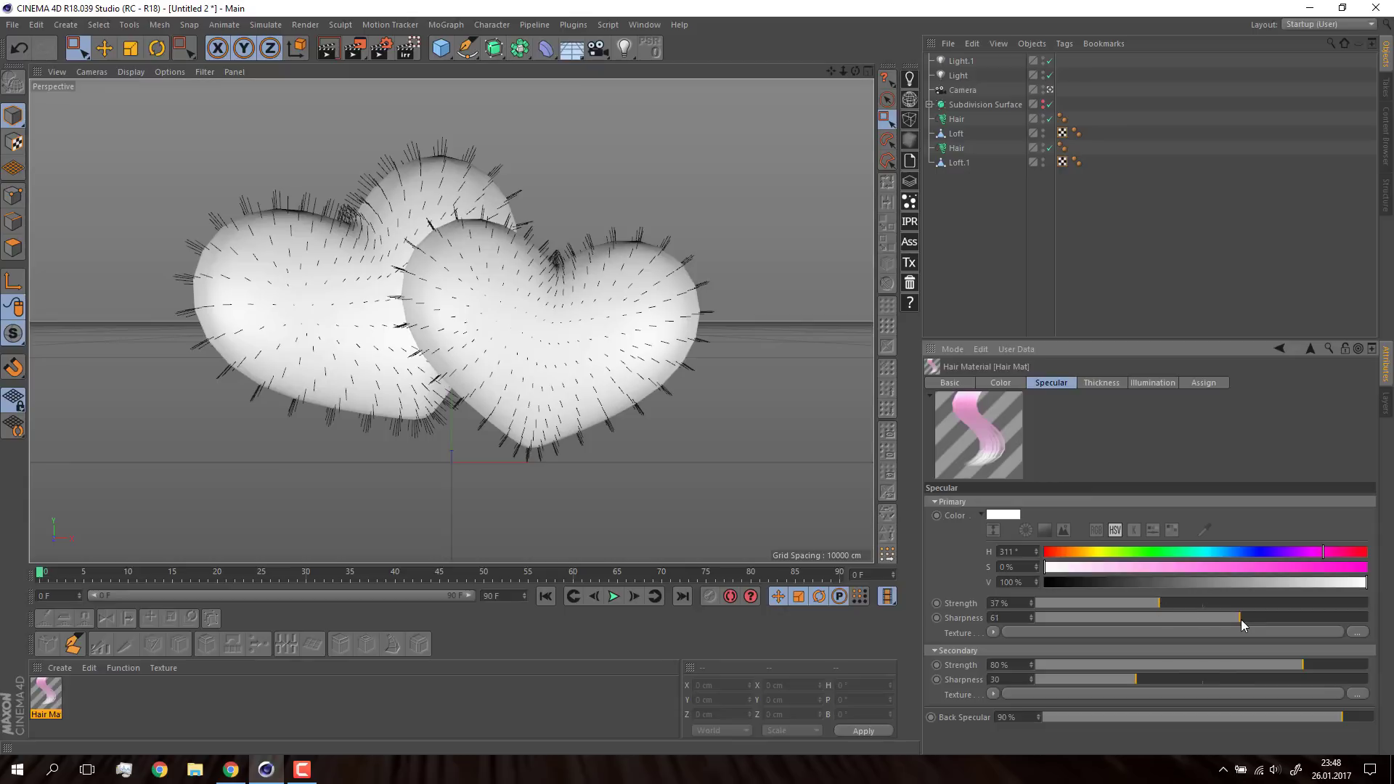
click(995, 383)
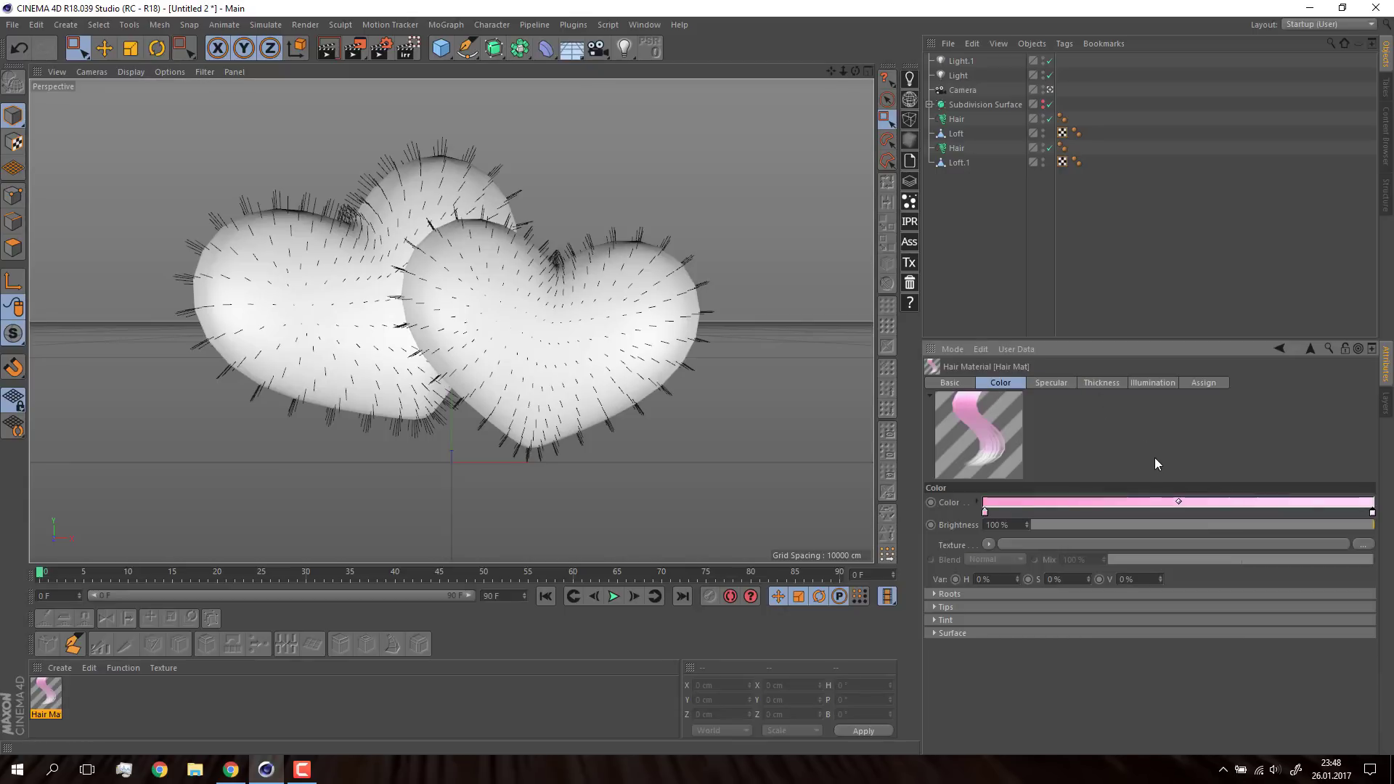
click(1063, 147)
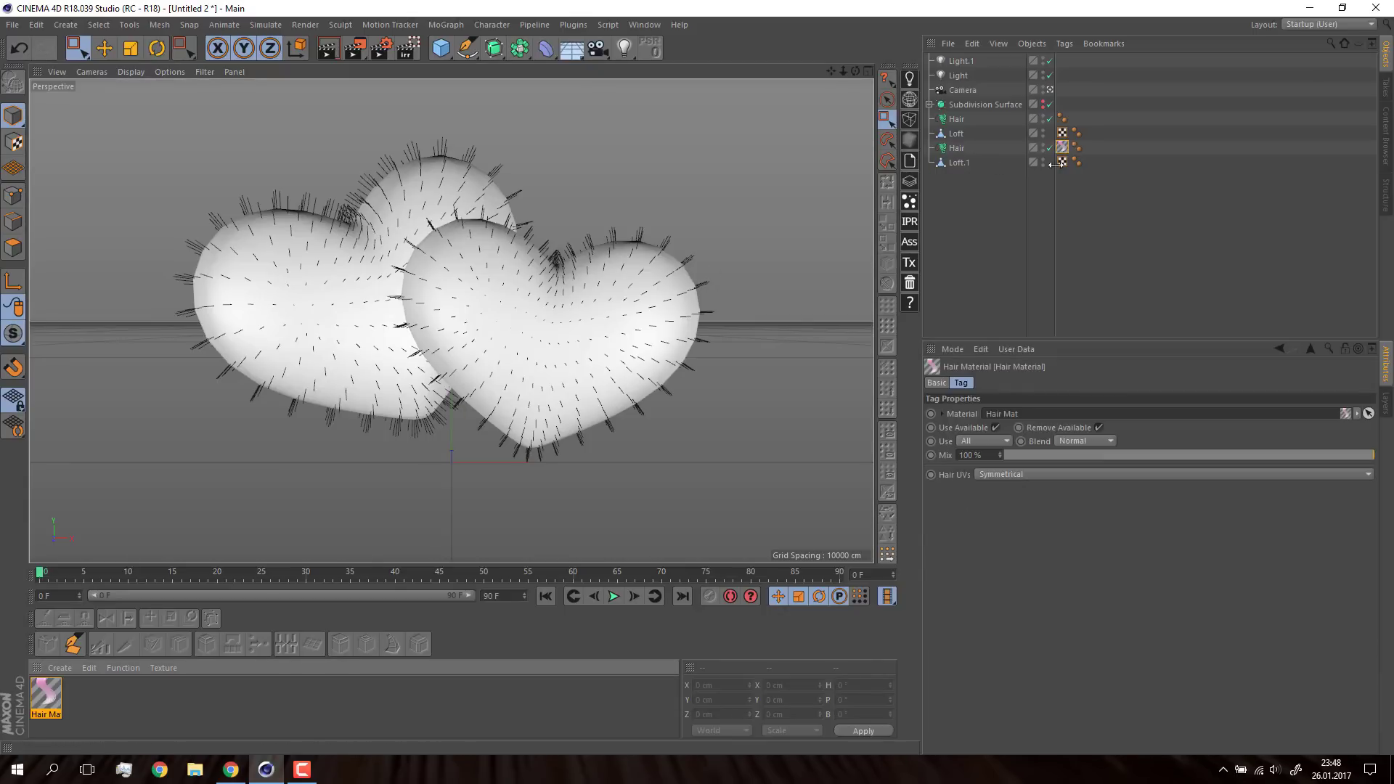
ctrl+drag(1063, 148, 1063, 118)
click(956, 147)
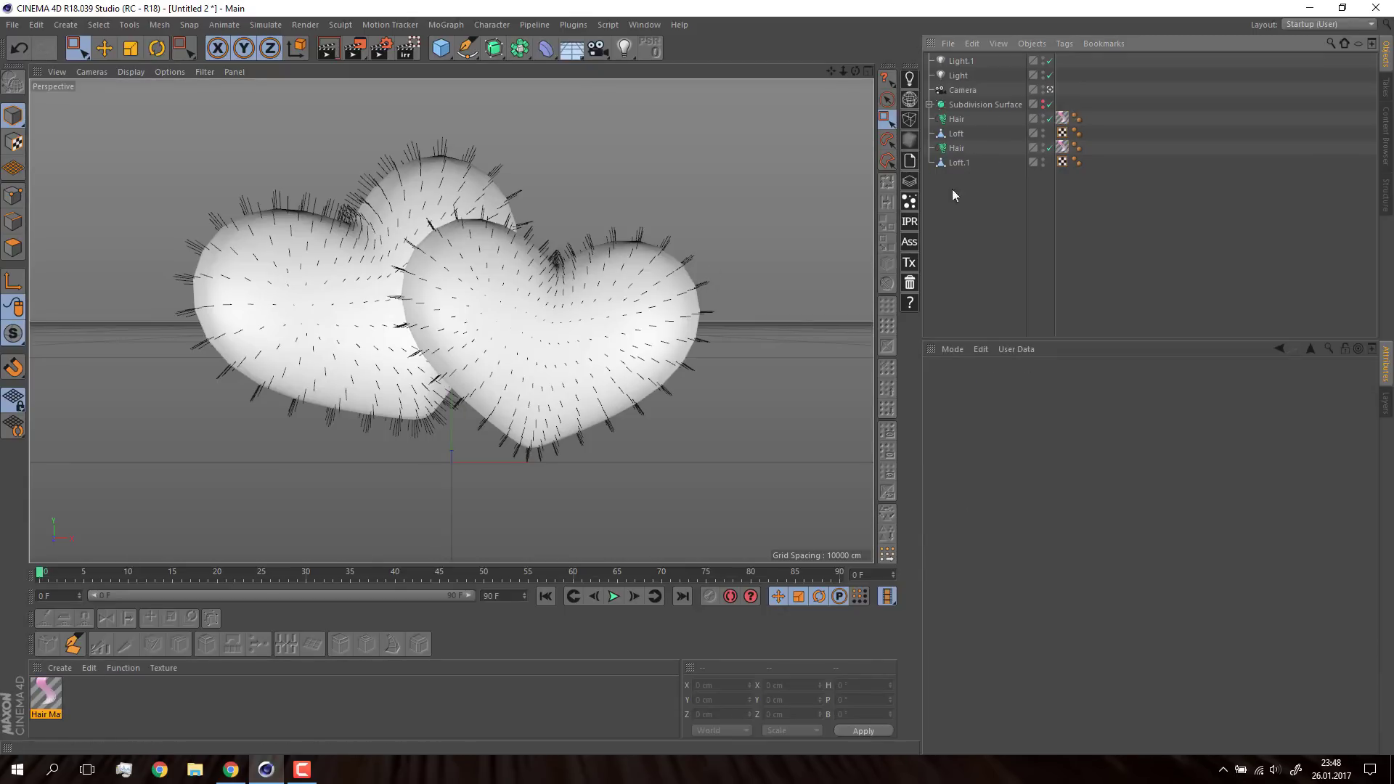
click(1072, 383)
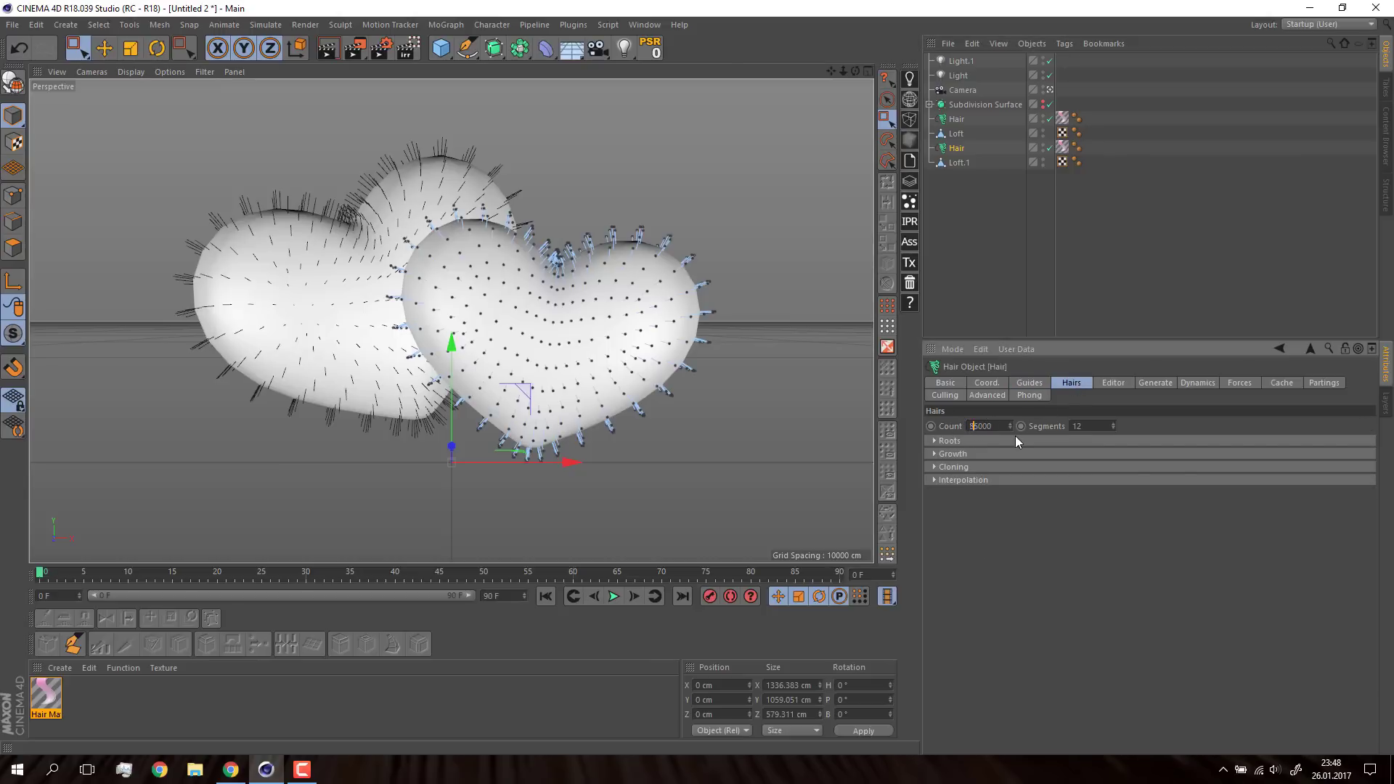
click(956, 118)
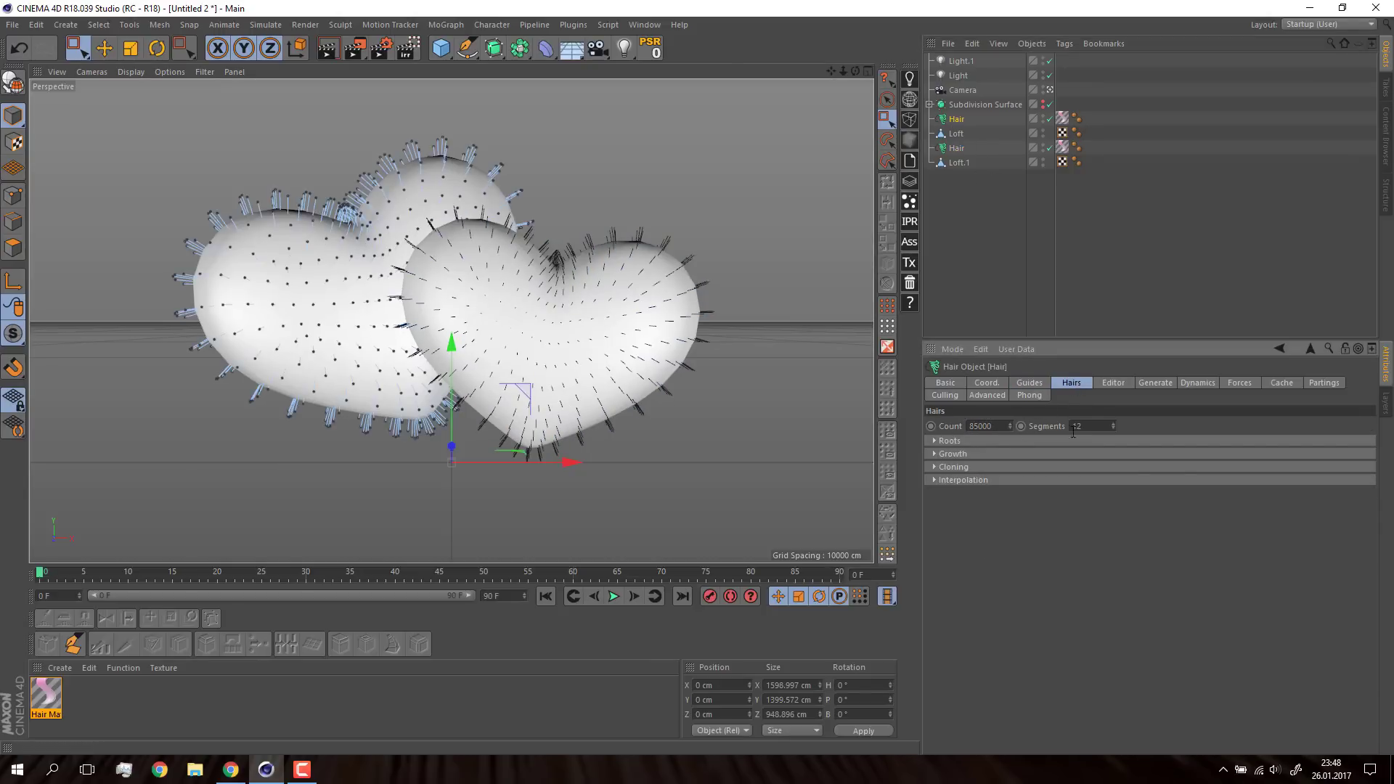
click(941, 249)
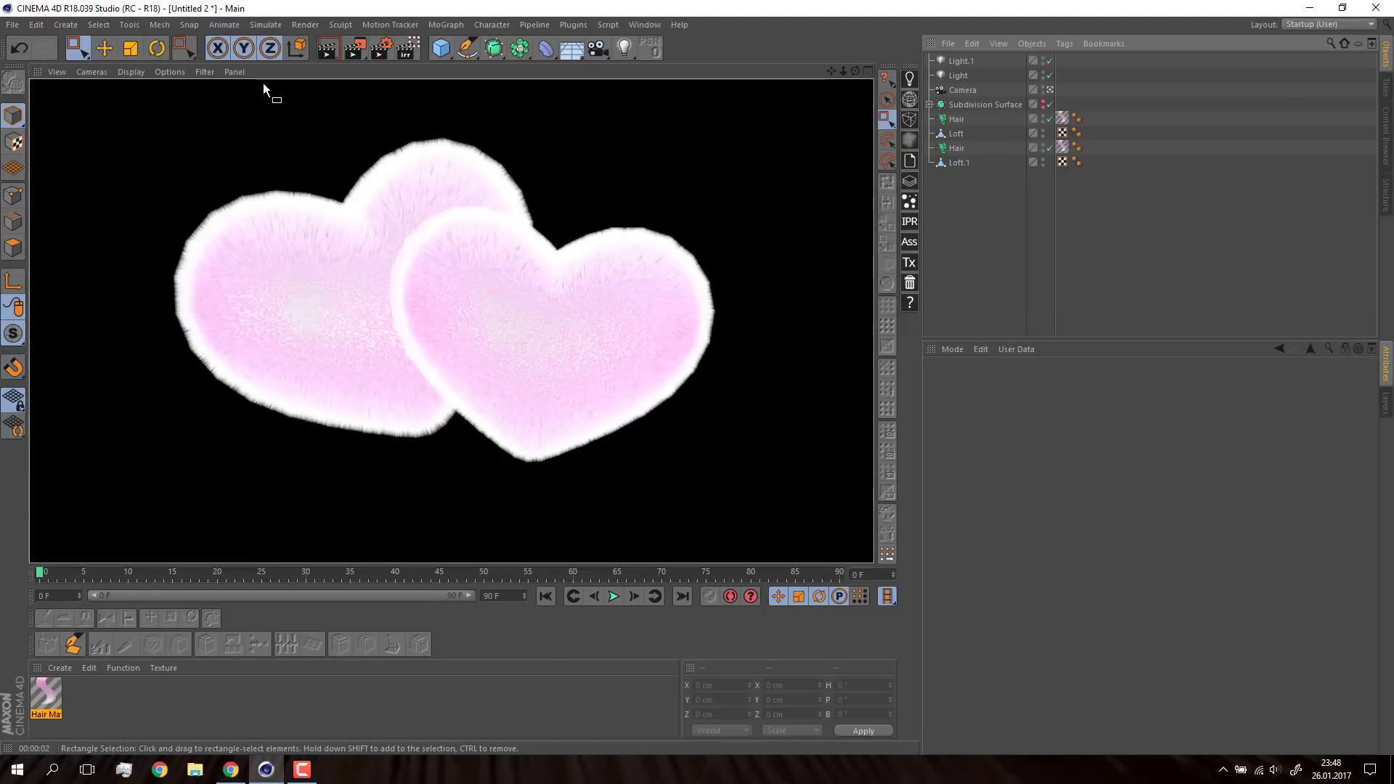
Step: Lower both lights' intensity to about 80% and render a viewport preview
click(961, 61)
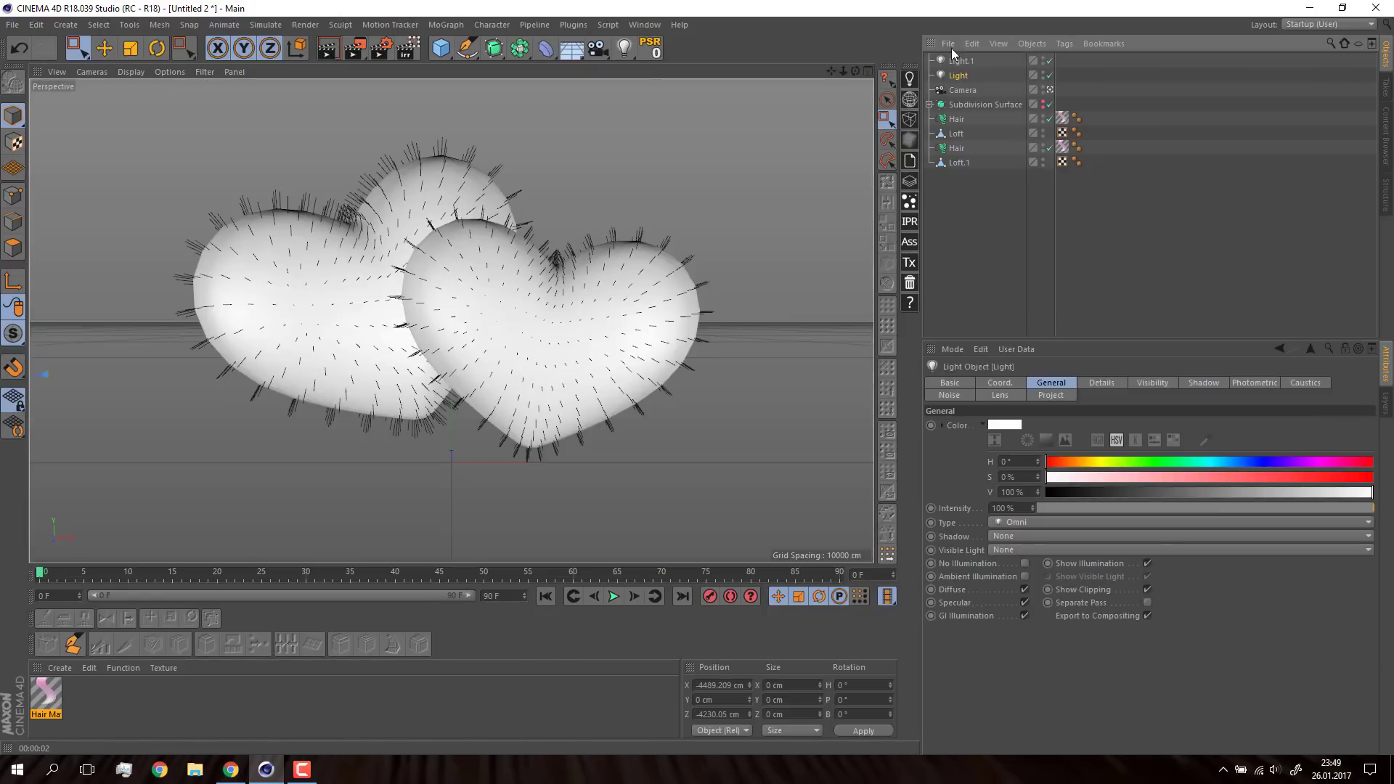
drag(1320, 512, 1305, 509)
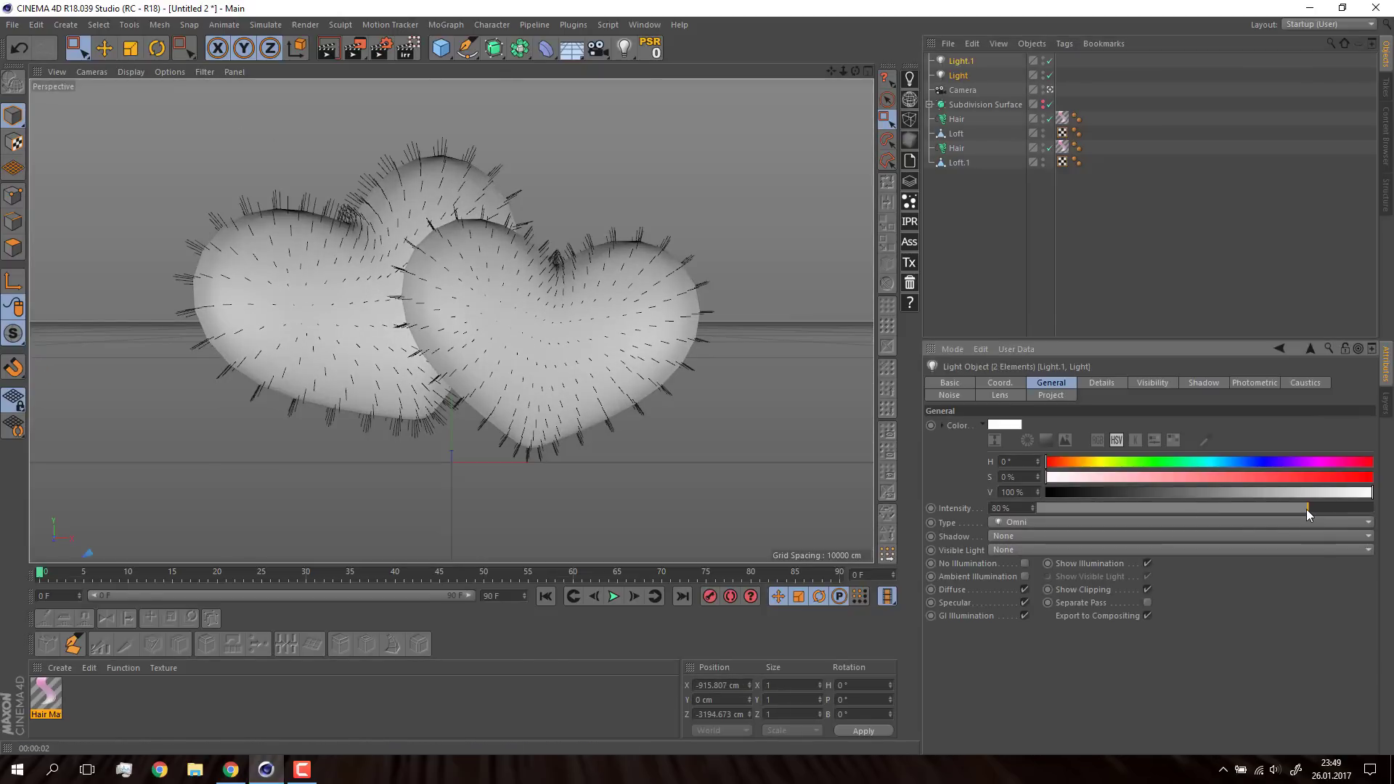
click(944, 233)
key(ctrl+r)
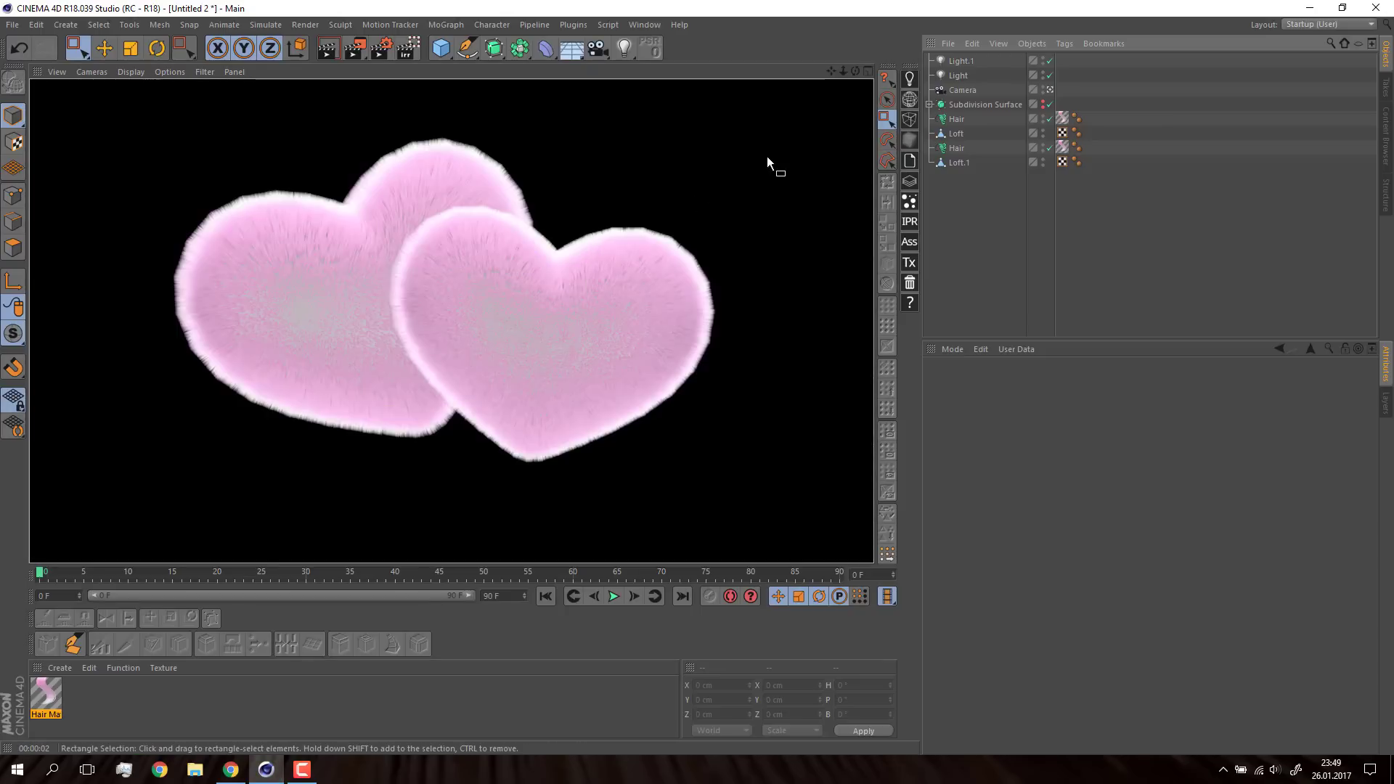
Step: Move Light.1 right and down in the Top view and give it Area shadows
middle_click(657, 228)
click(960, 77)
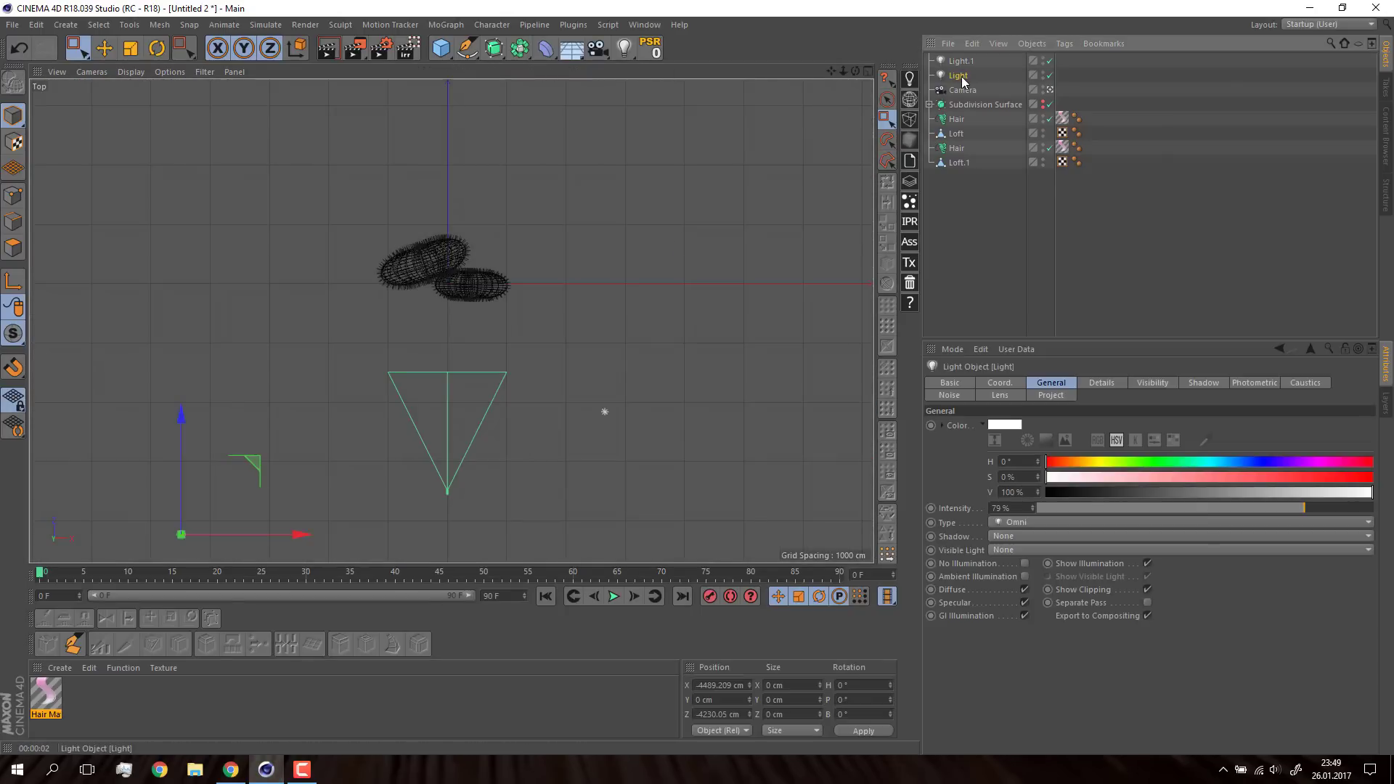
click(961, 61)
drag(726, 411, 730, 412)
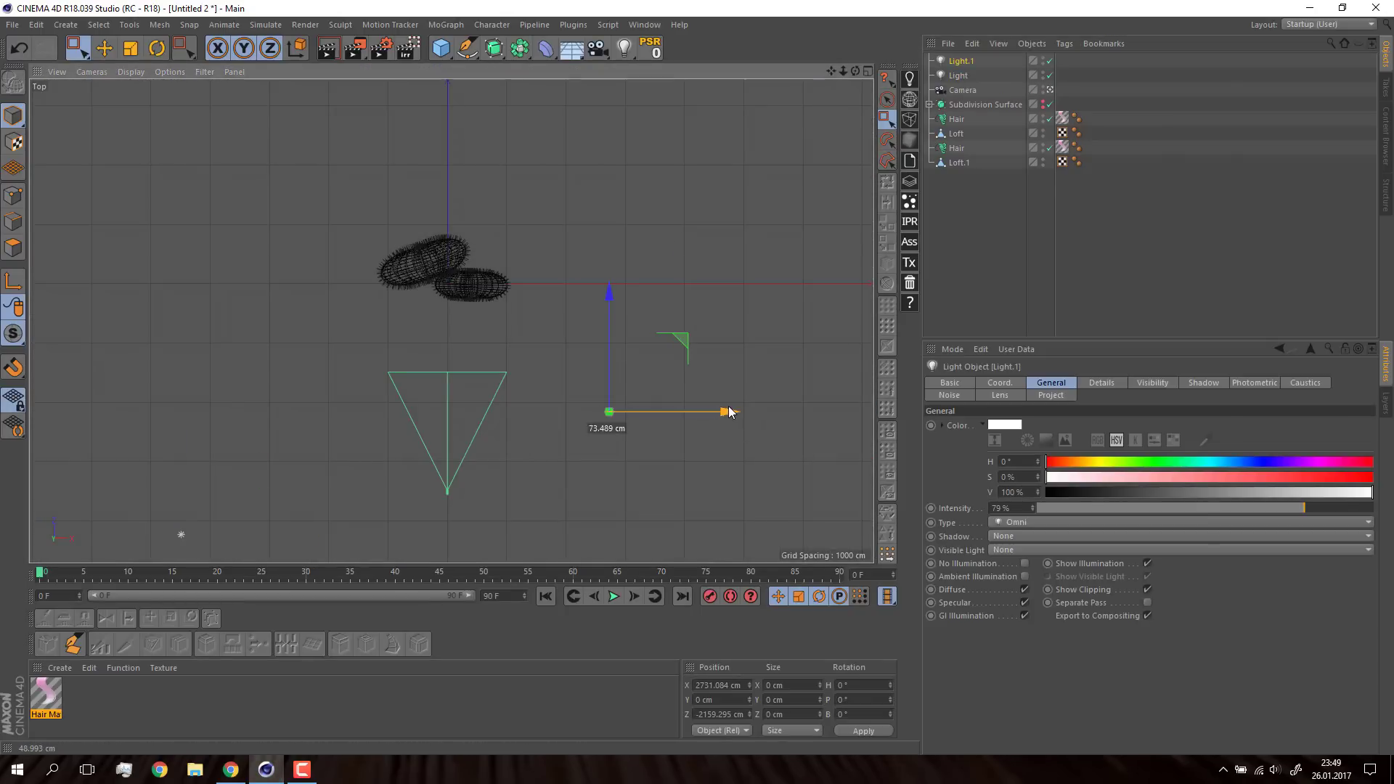
drag(617, 295, 616, 310)
click(1017, 536)
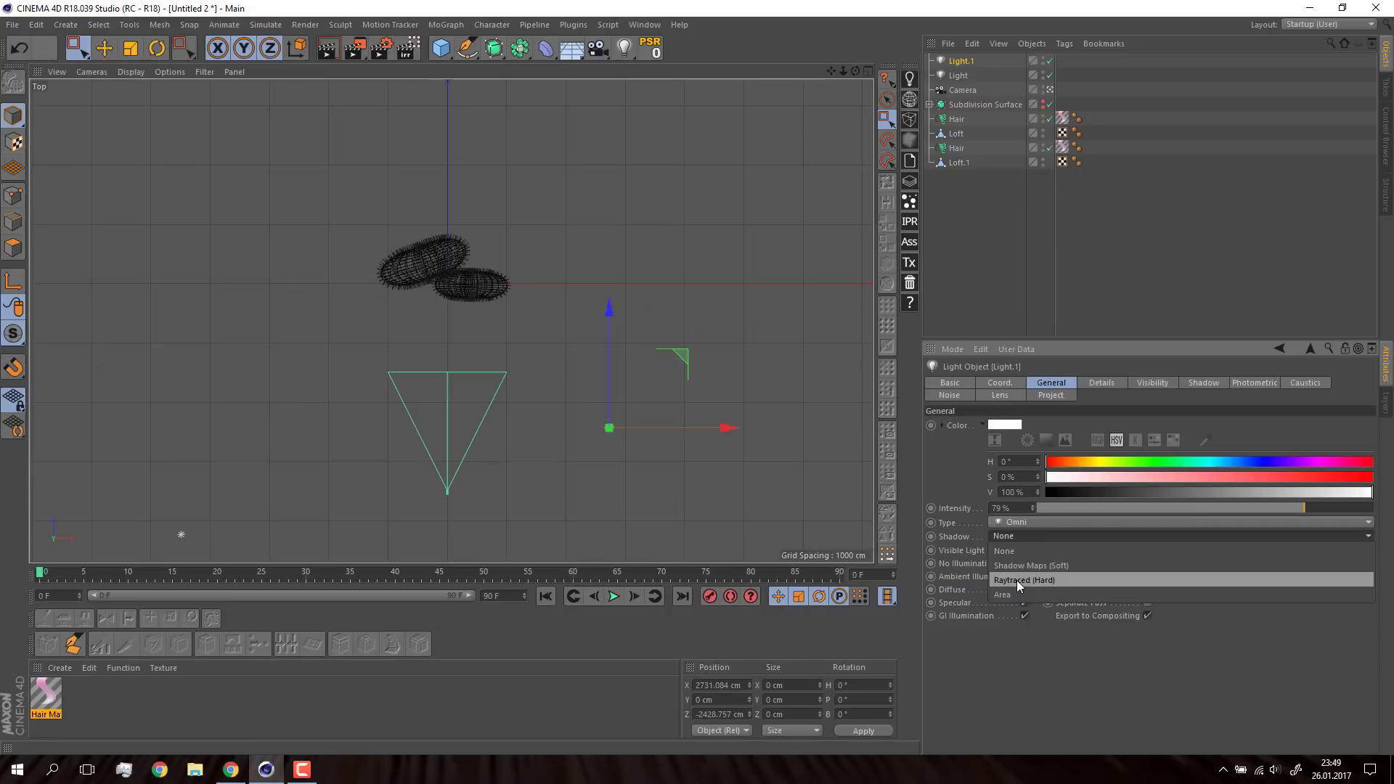
click(1017, 594)
key(F1)
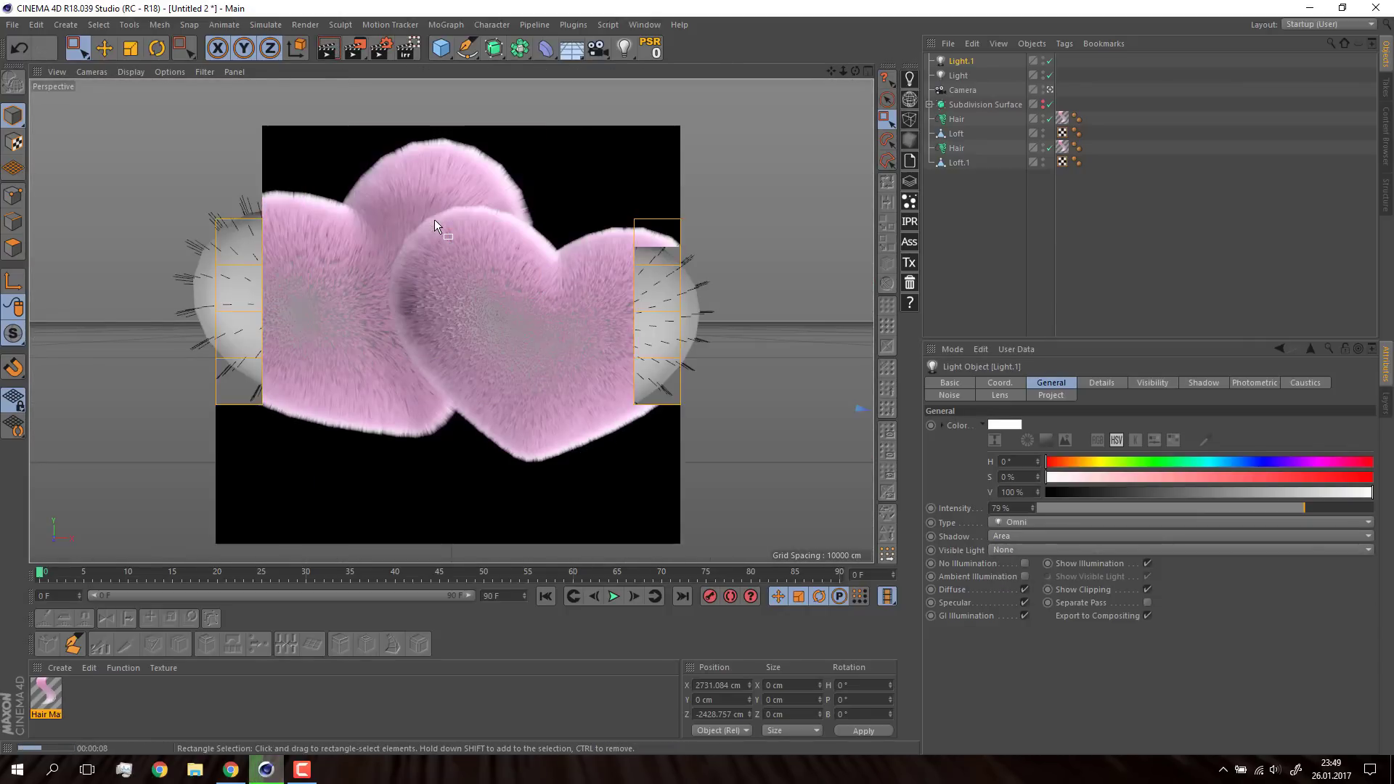
Step: Set both hair objects' guide length to 90 cm
click(958, 118)
ctrl+click(957, 148)
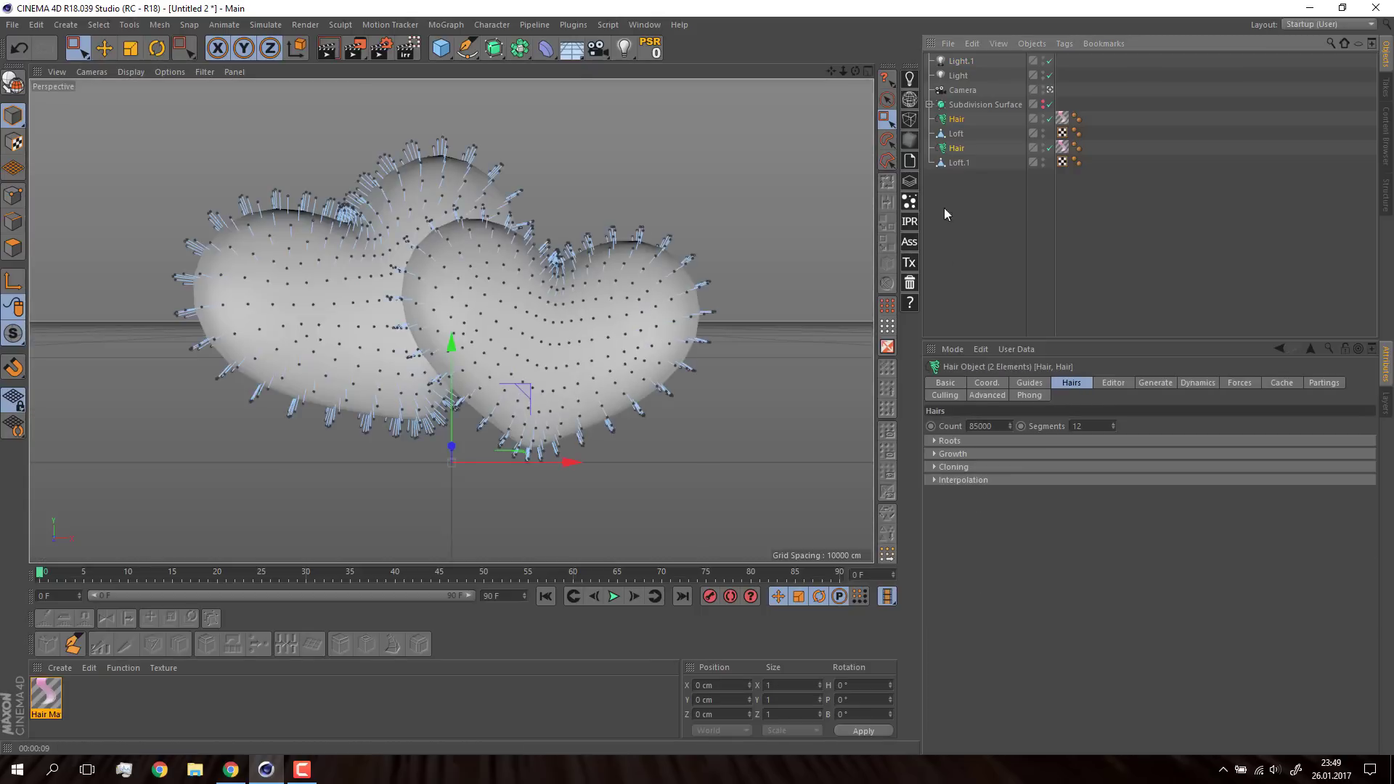
click(1029, 383)
text(9)
key(Return)
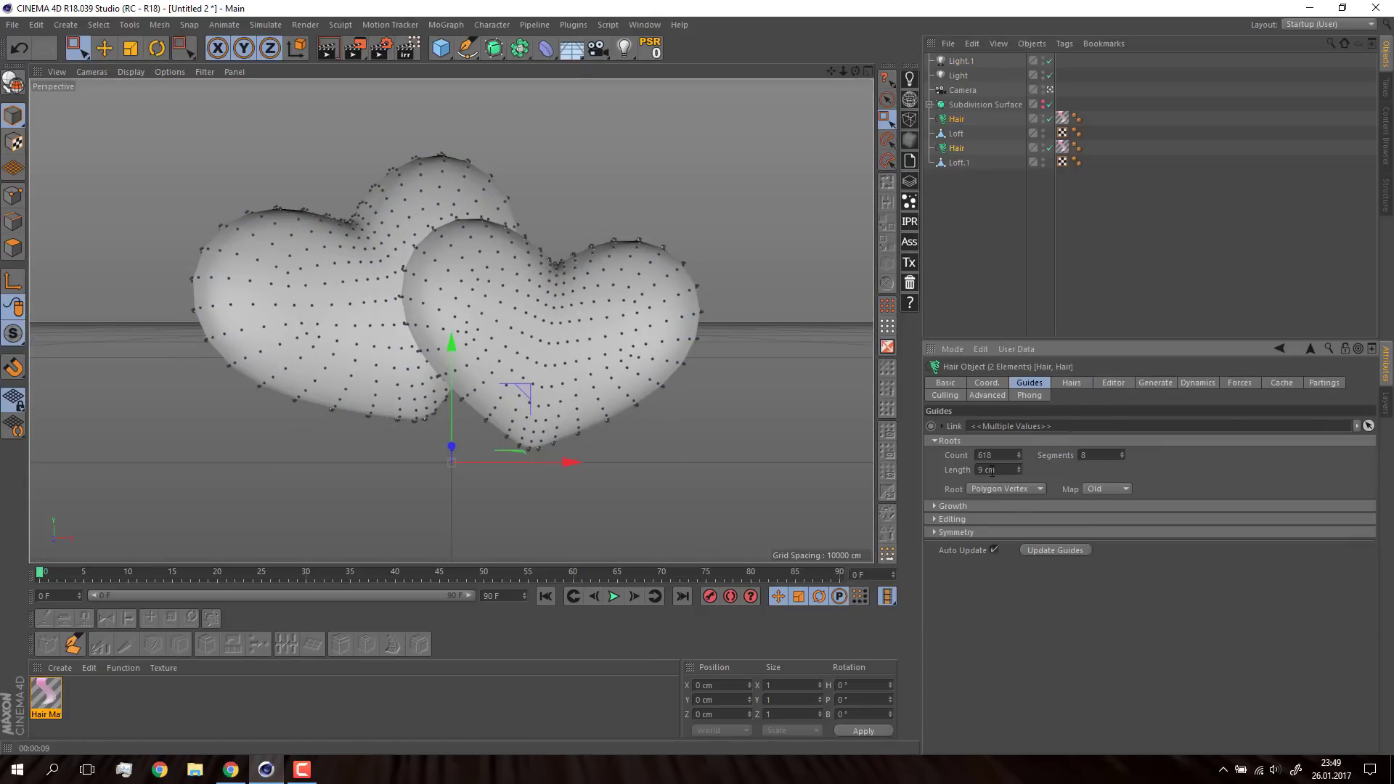
text(90)
key(Return)
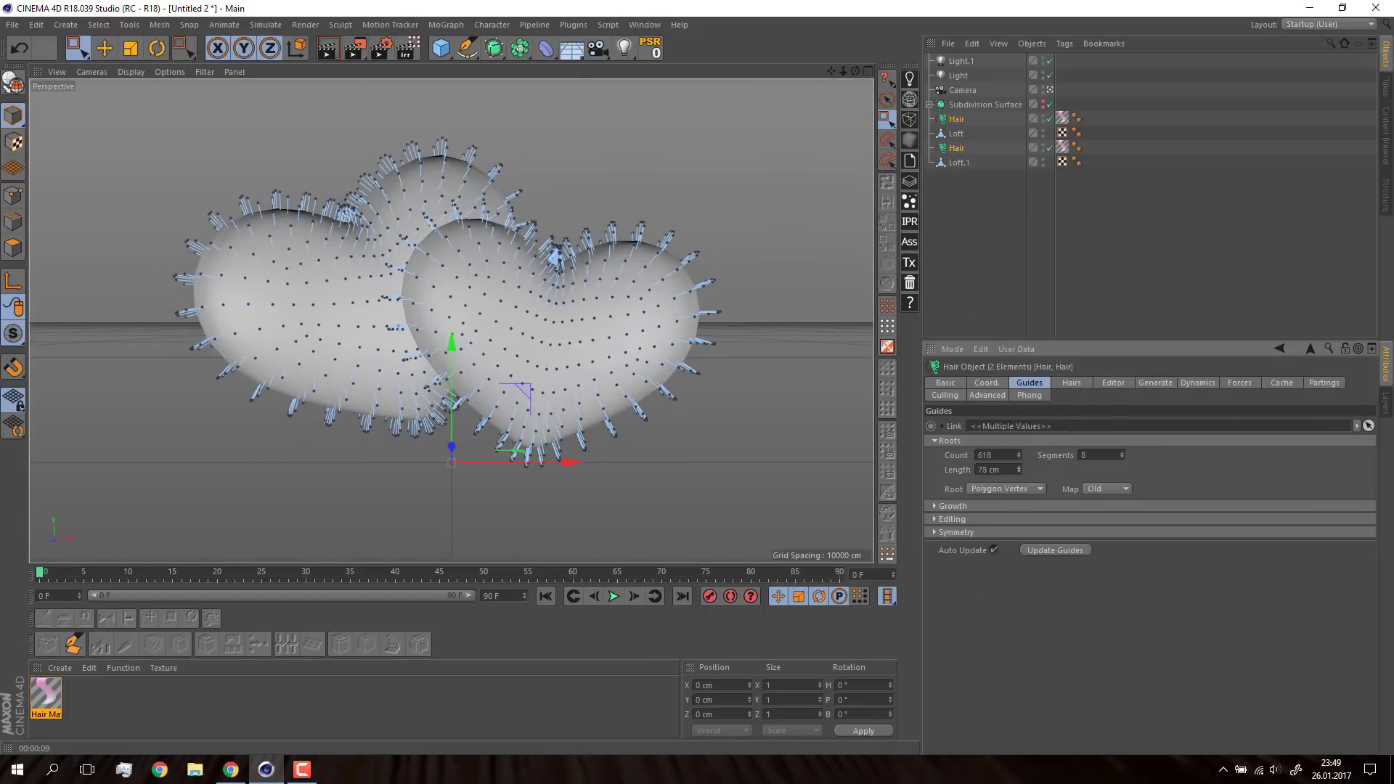
Step: Enable Frizz and Clump in the hair material's basic properties and render
click(46, 696)
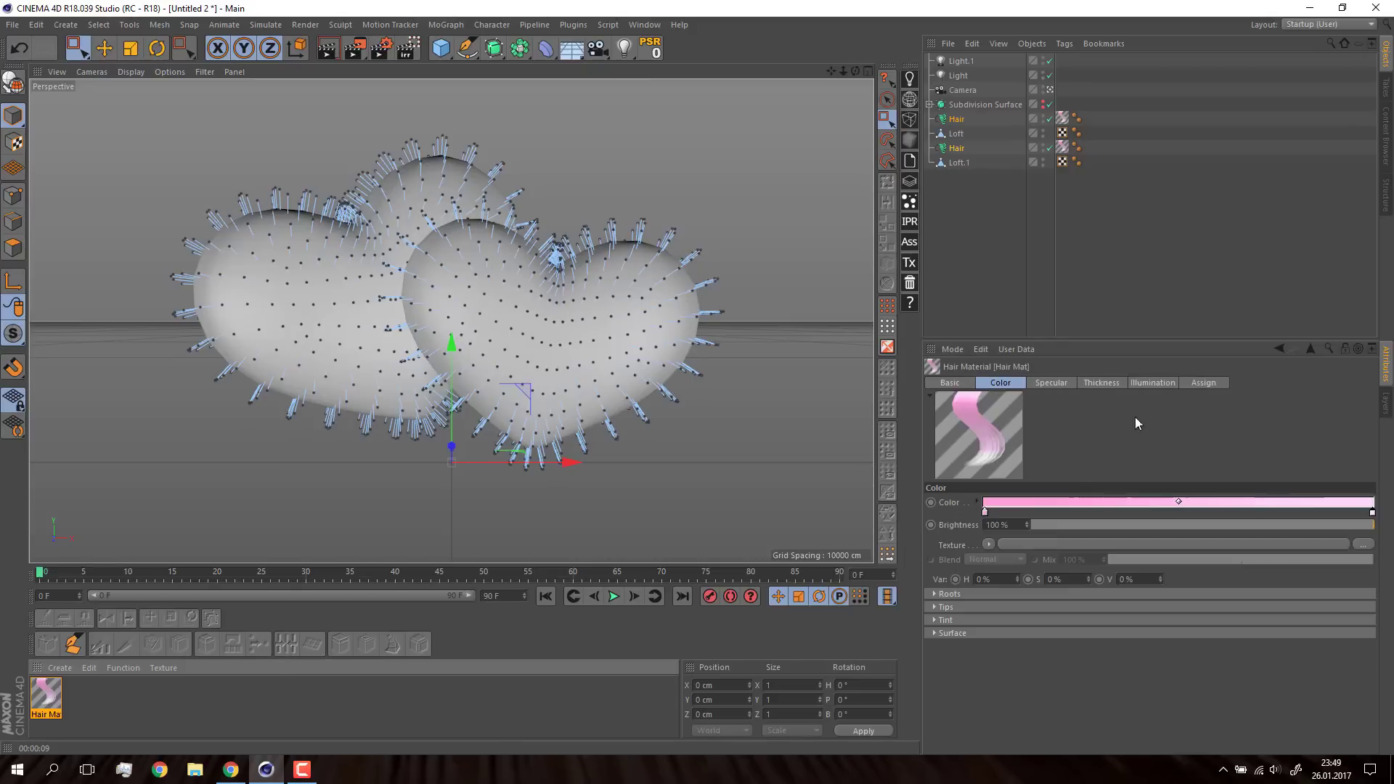
click(944, 382)
click(1069, 571)
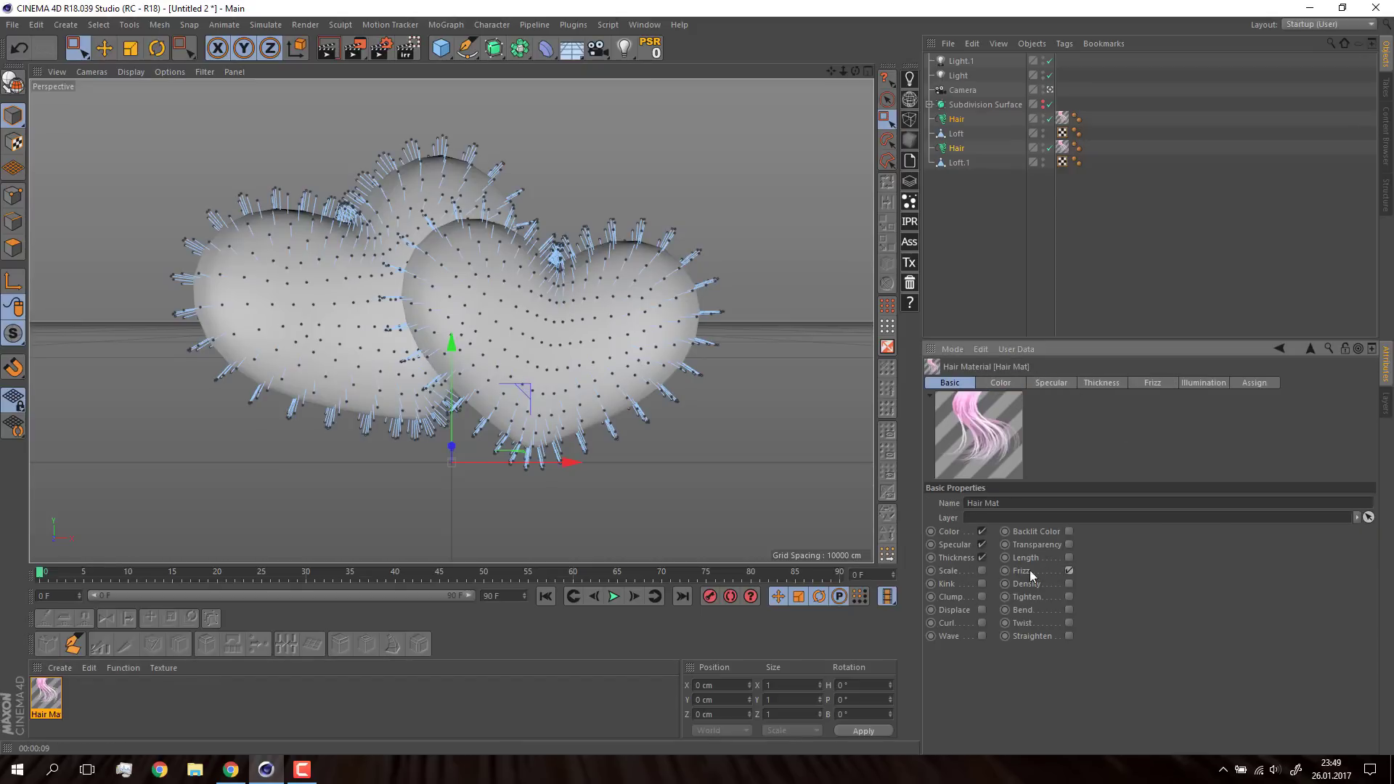
click(981, 597)
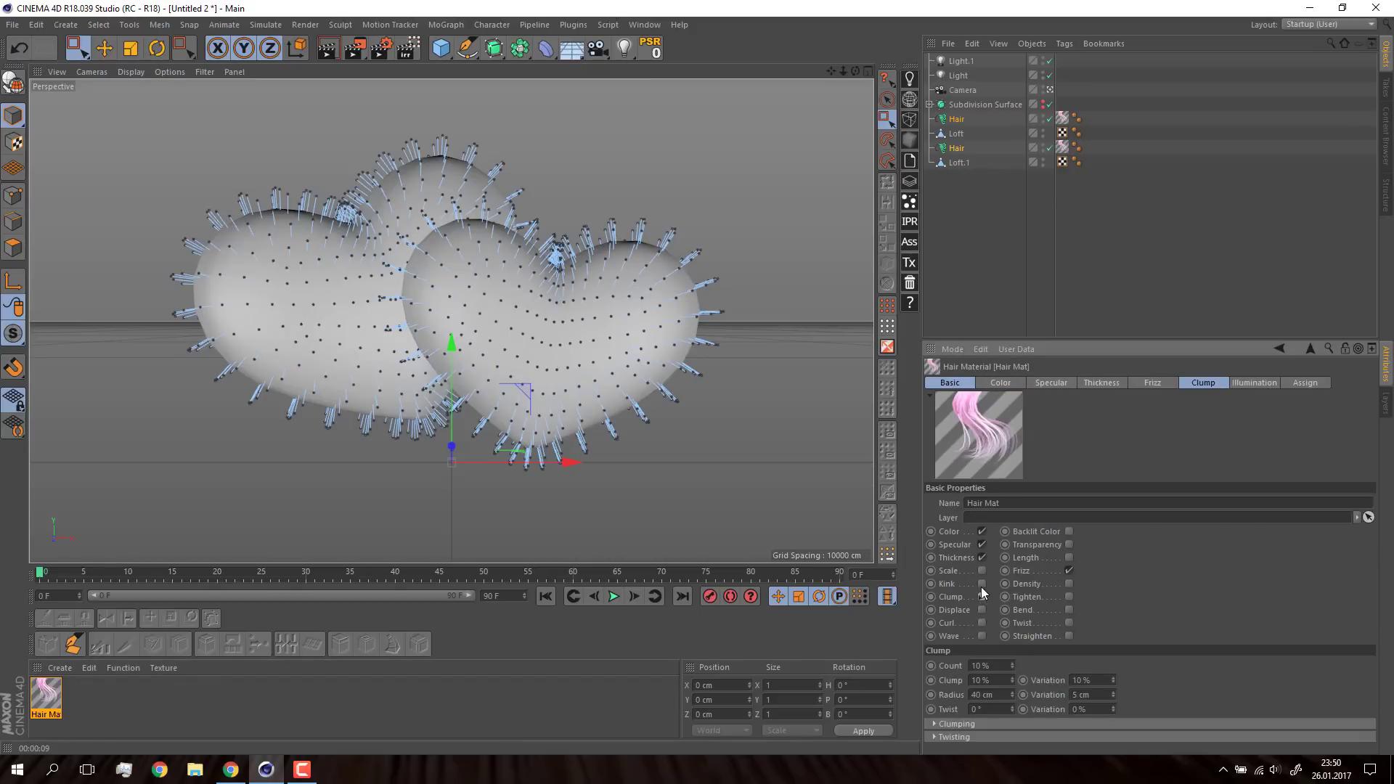
click(966, 297)
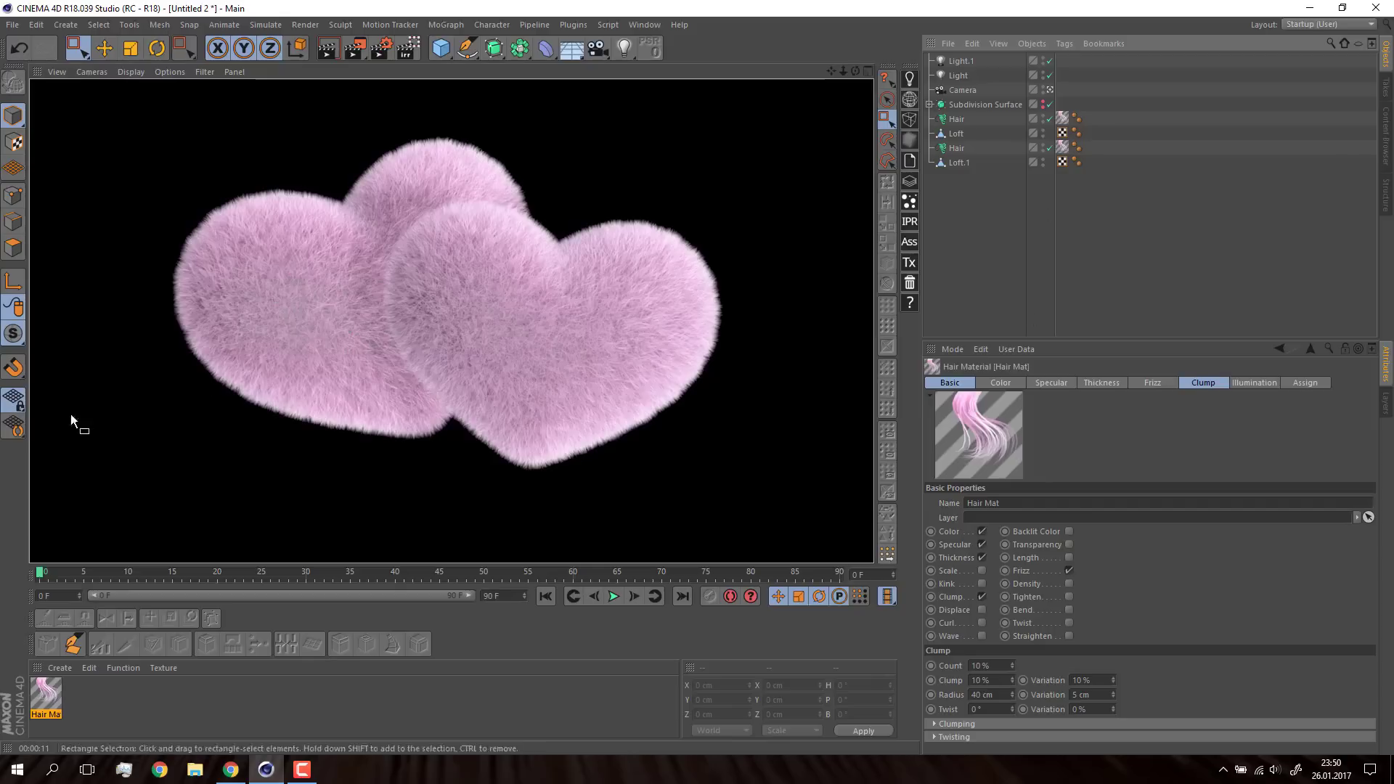
Step: Make the hair gradient's left knot pink, shift it right, and set the right end light pink
click(538, 400)
click(1000, 383)
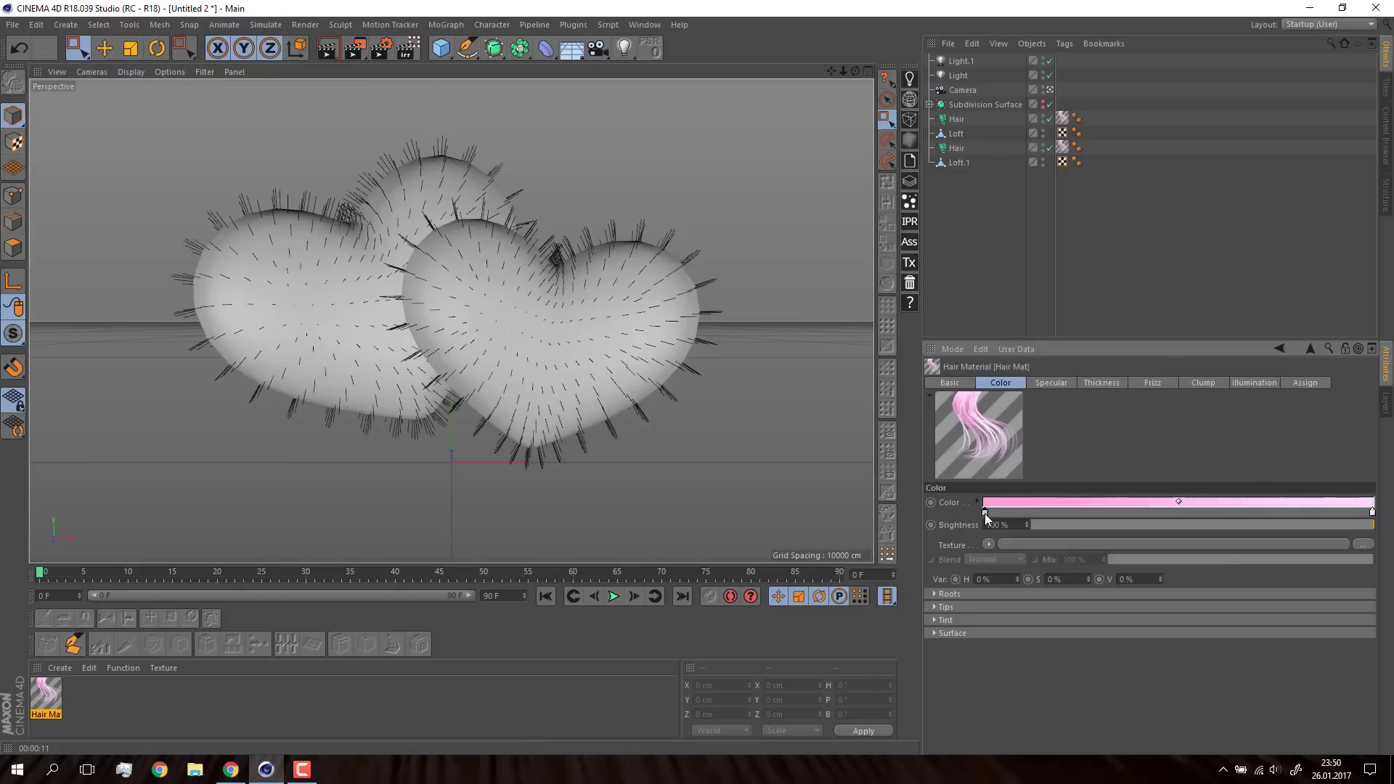
double_click(989, 514)
click(950, 568)
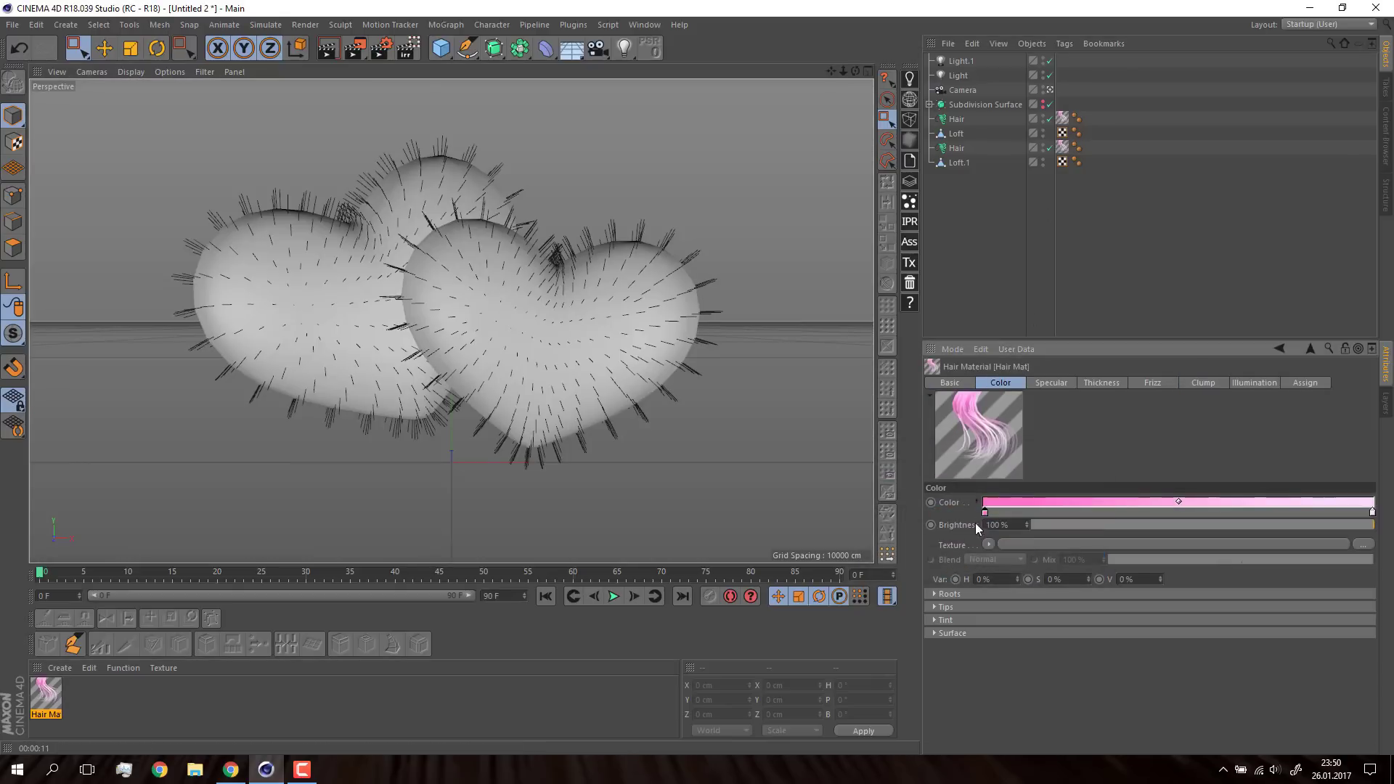
drag(985, 512, 1074, 512)
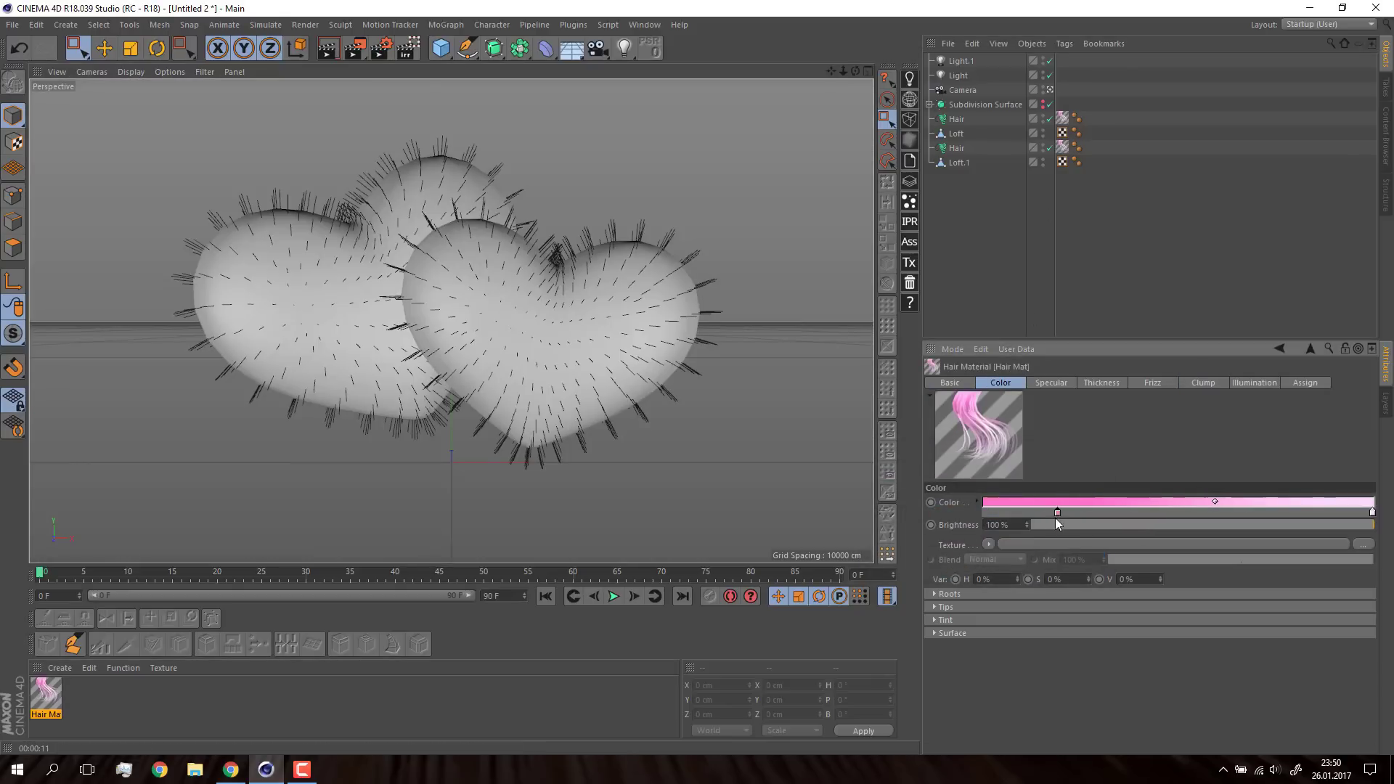
double_click(1373, 512)
click(1247, 566)
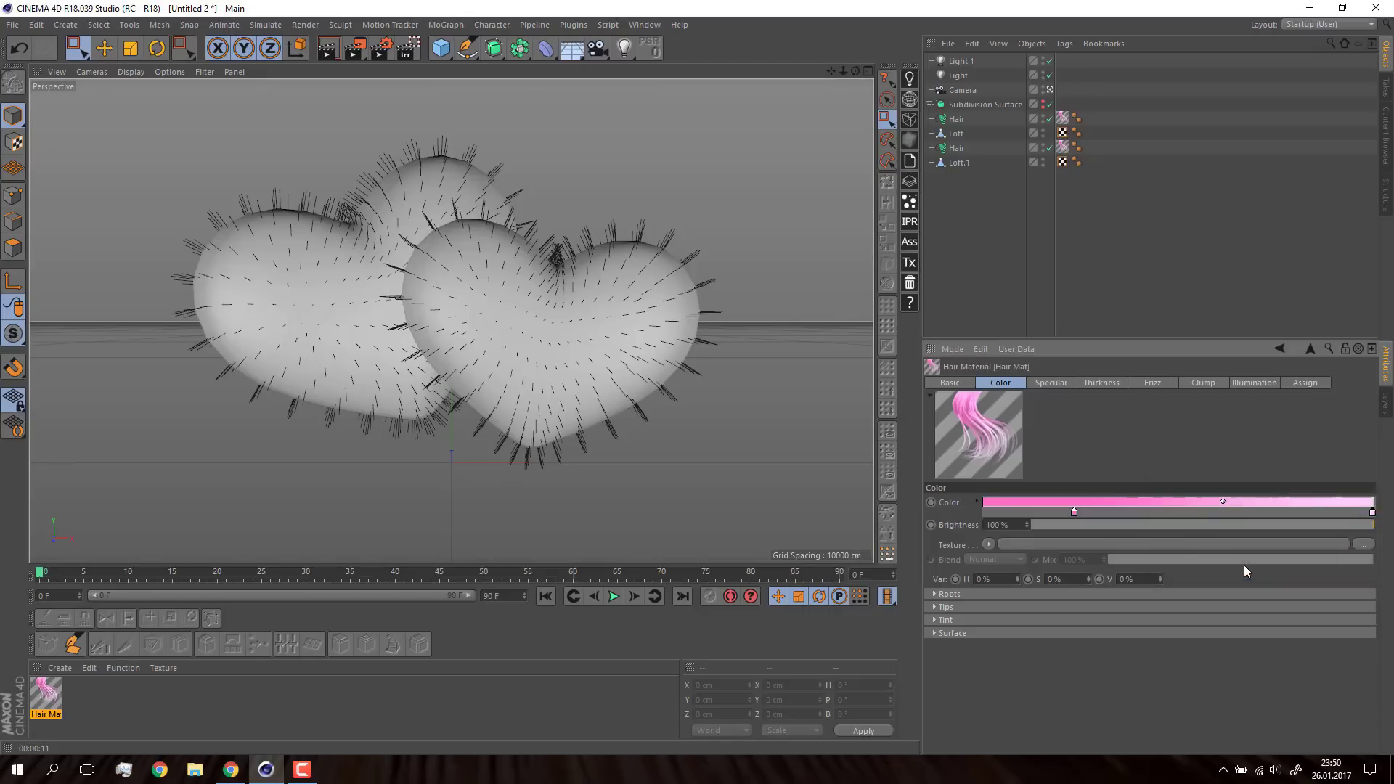
Step: Darken the left knot to magenta (322°, 89%, 82%), reposition knots, and create a new material
double_click(987, 512)
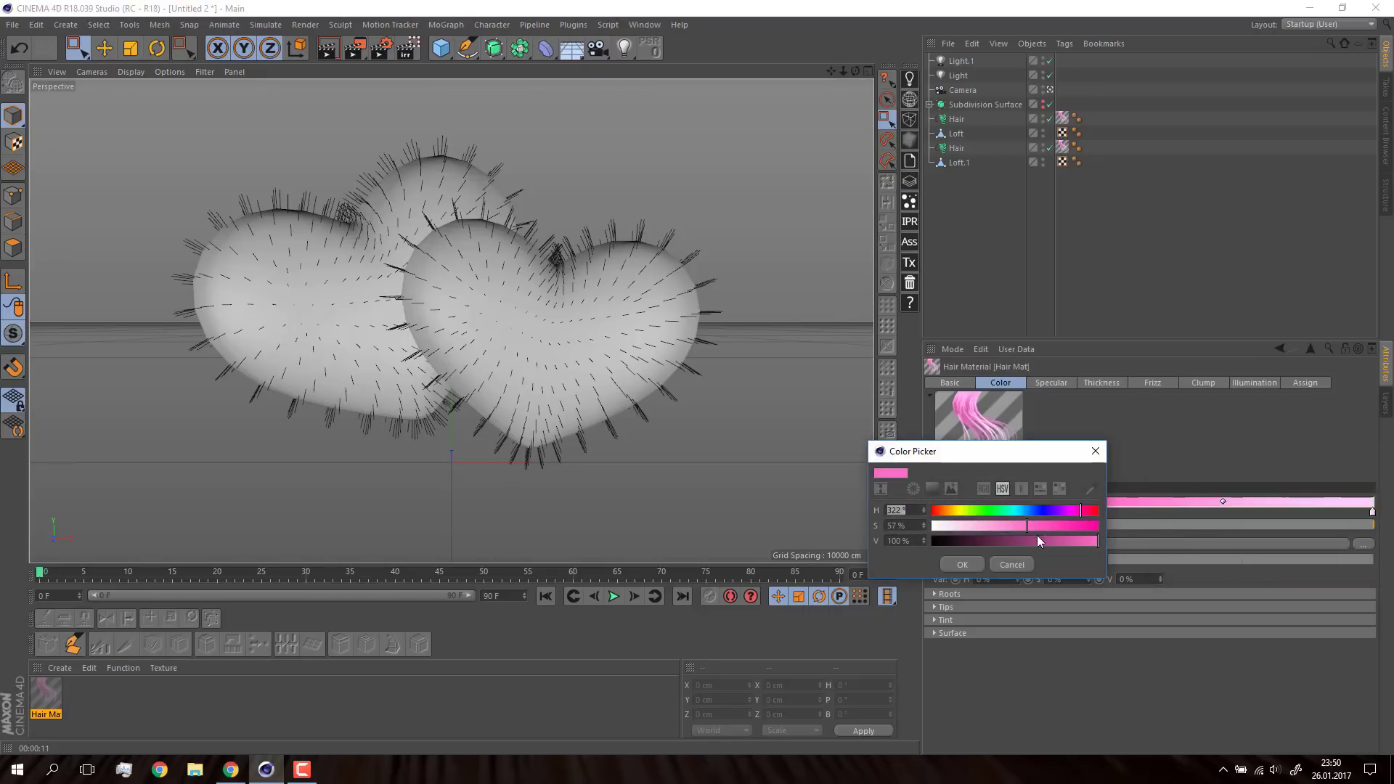
mouse_move(1037, 539)
mouse_down()
mouse_move(1066, 541)
mouse_move(1122, 512)
mouse_up()
click(958, 565)
drag(987, 512, 1015, 512)
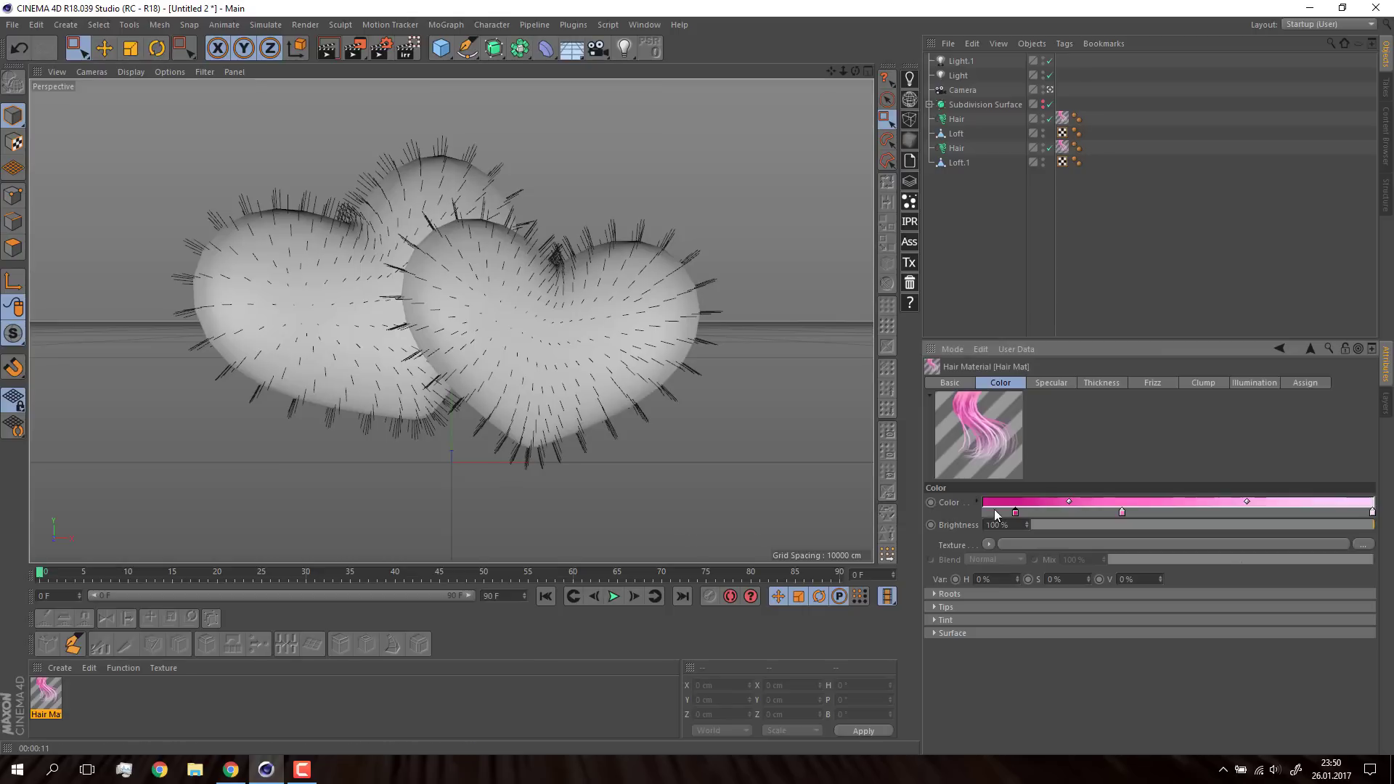
double_click(1016, 513)
mouse_move(917, 476)
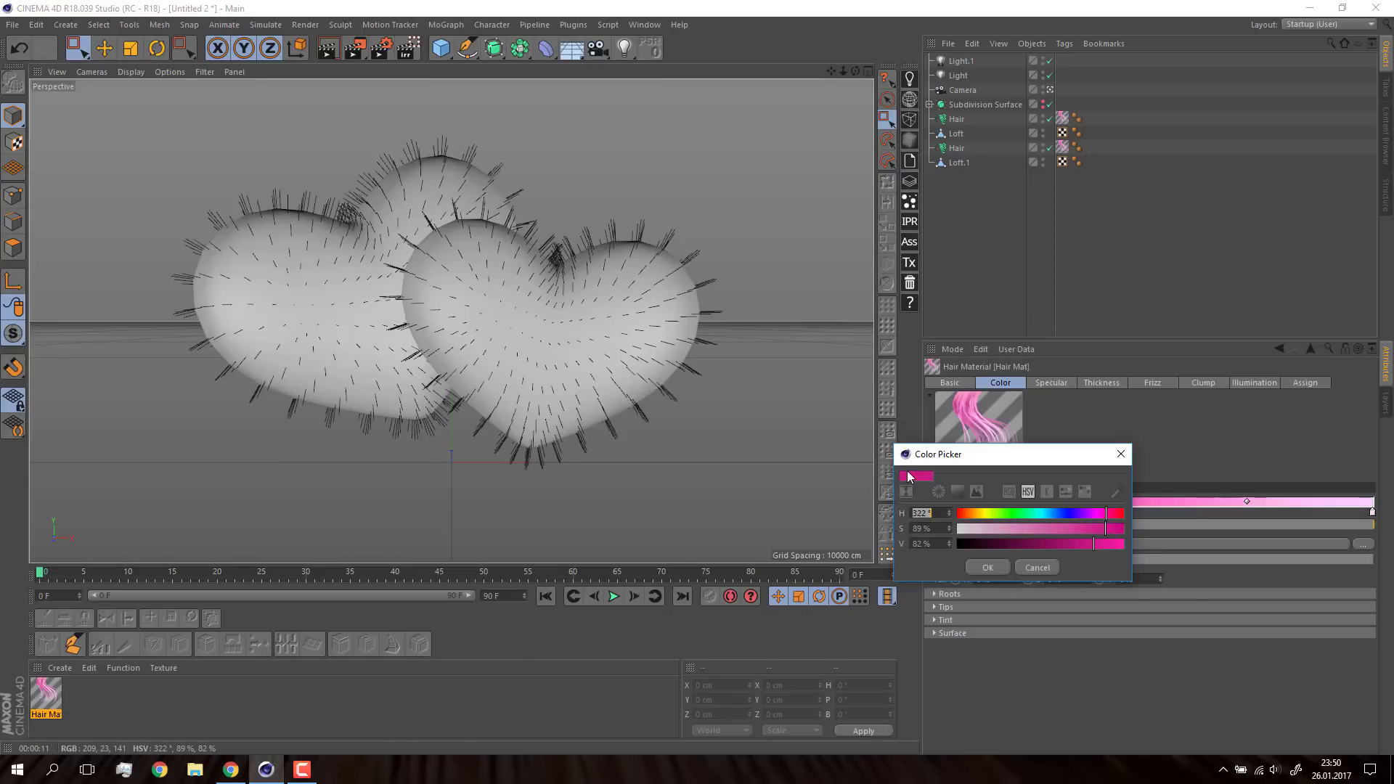
click(912, 478)
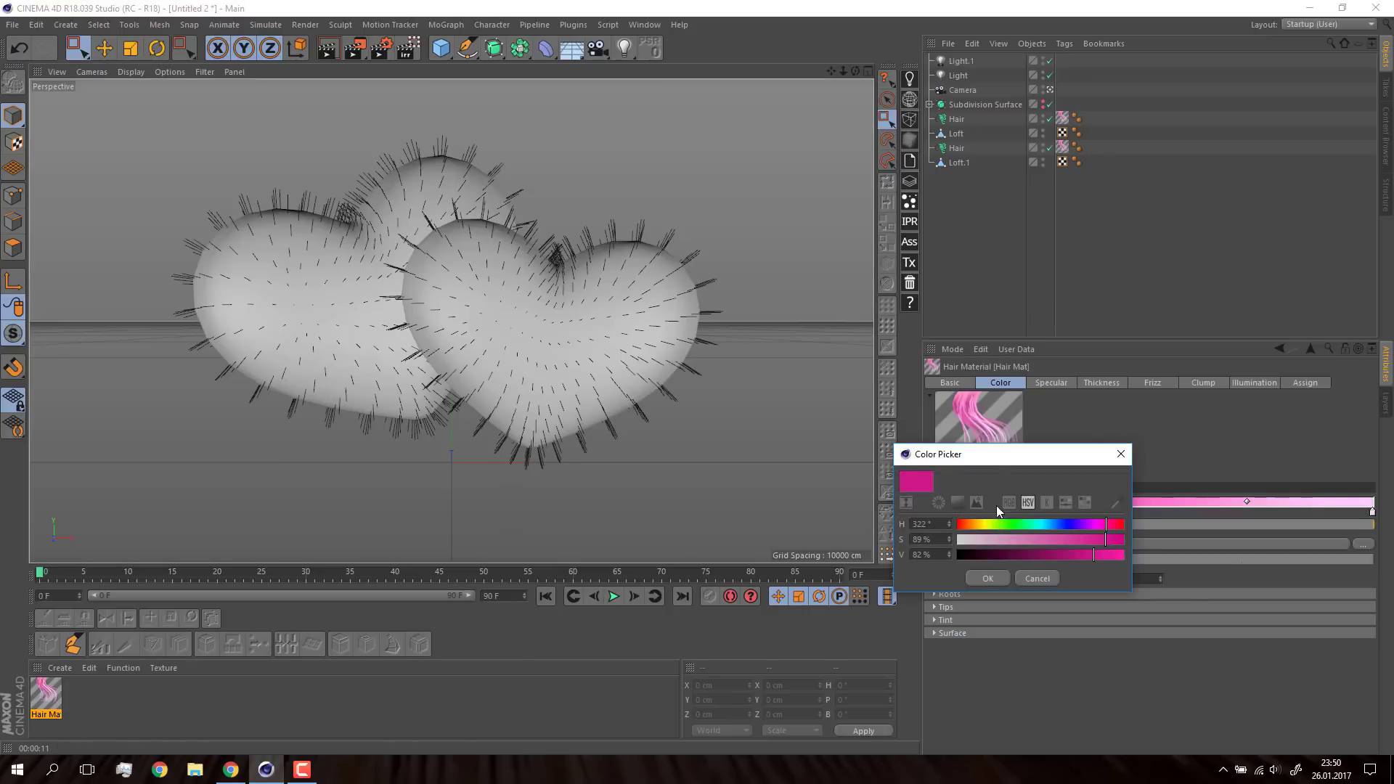
click(999, 576)
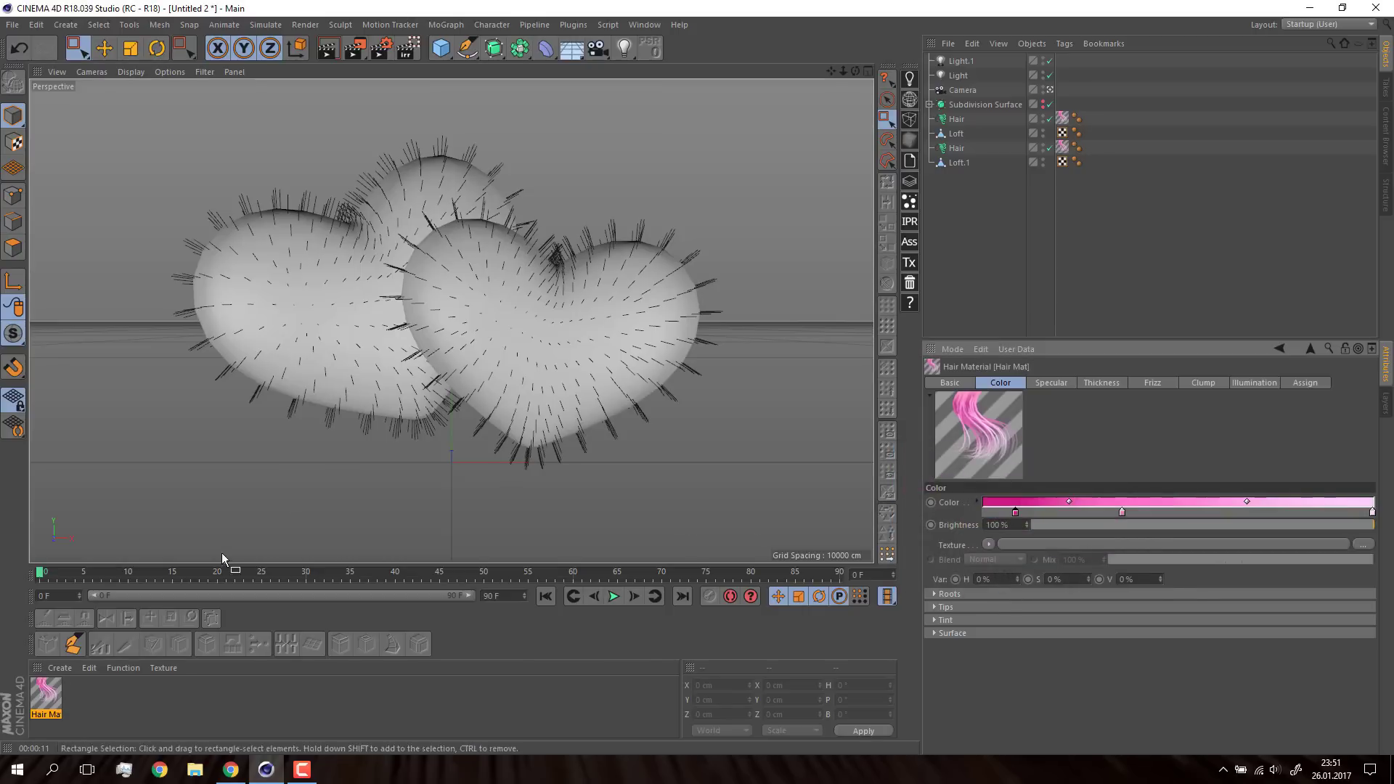
double_click(70, 695)
Step: Make the new material a saturated magenta and apply it to the front heart
click(1336, 542)
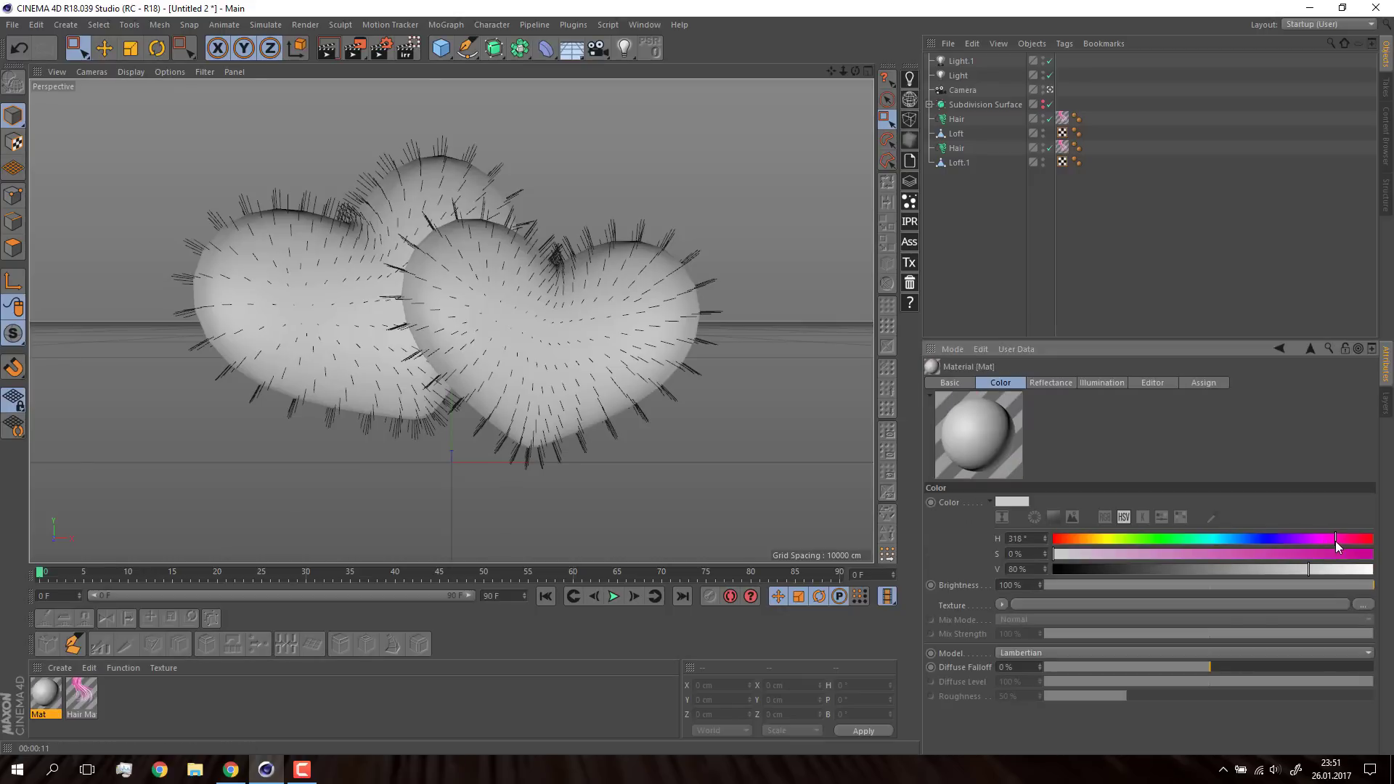
click(1286, 569)
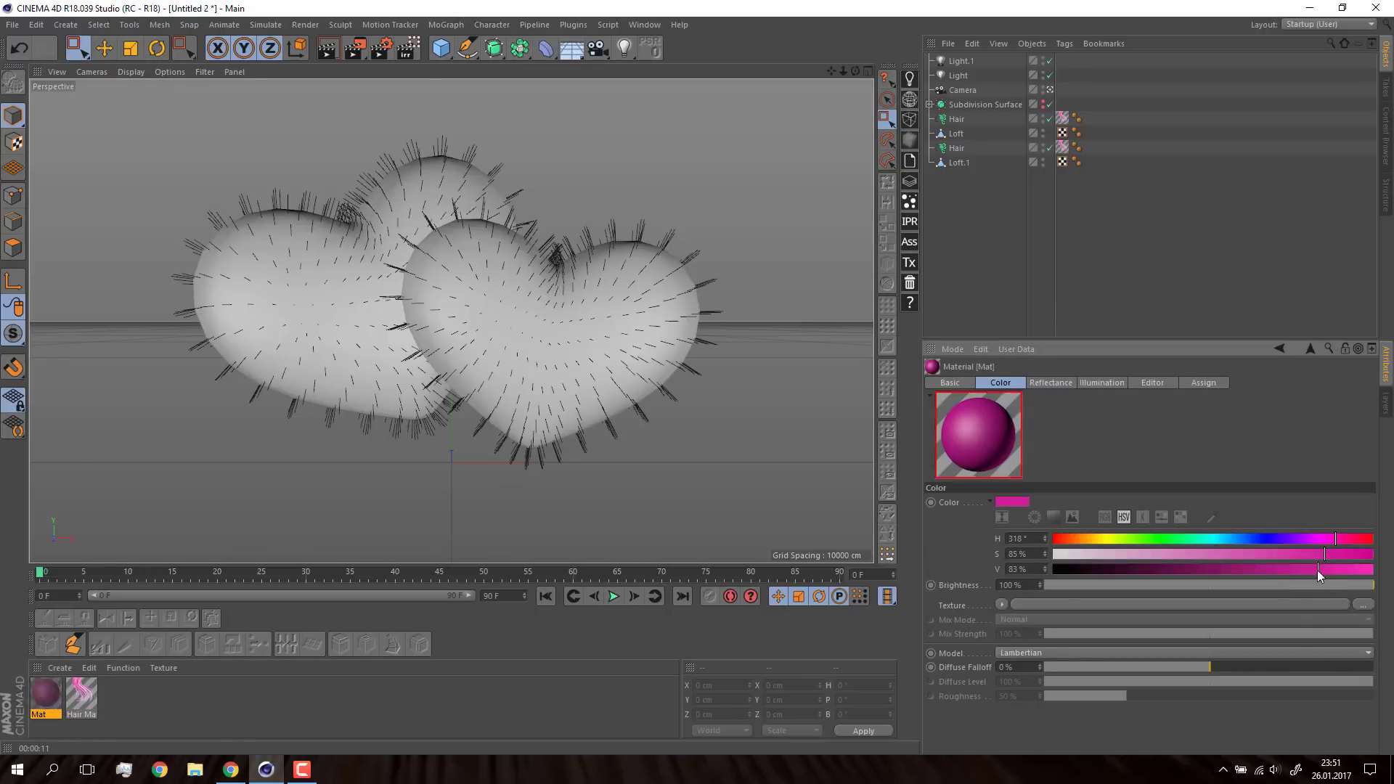
click(1341, 553)
drag(45, 694, 612, 361)
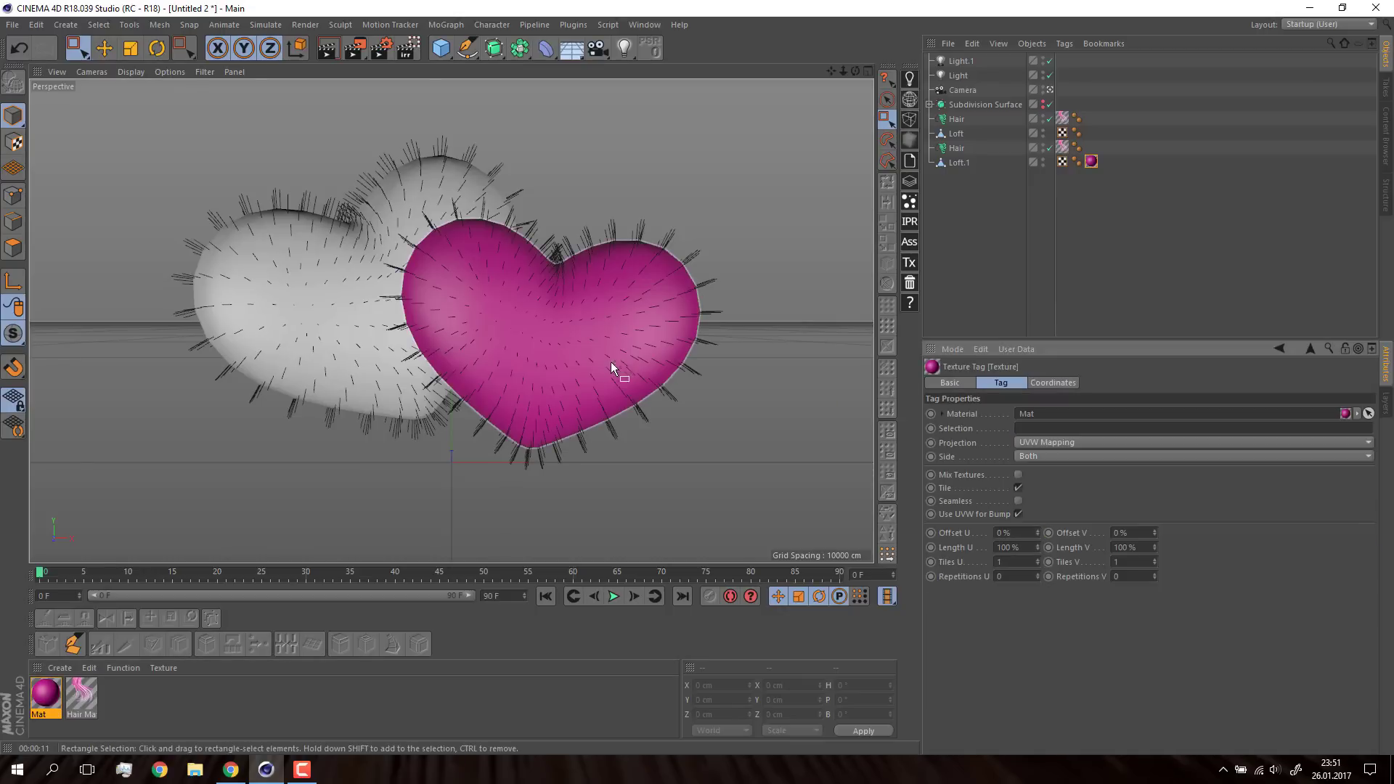
click(944, 255)
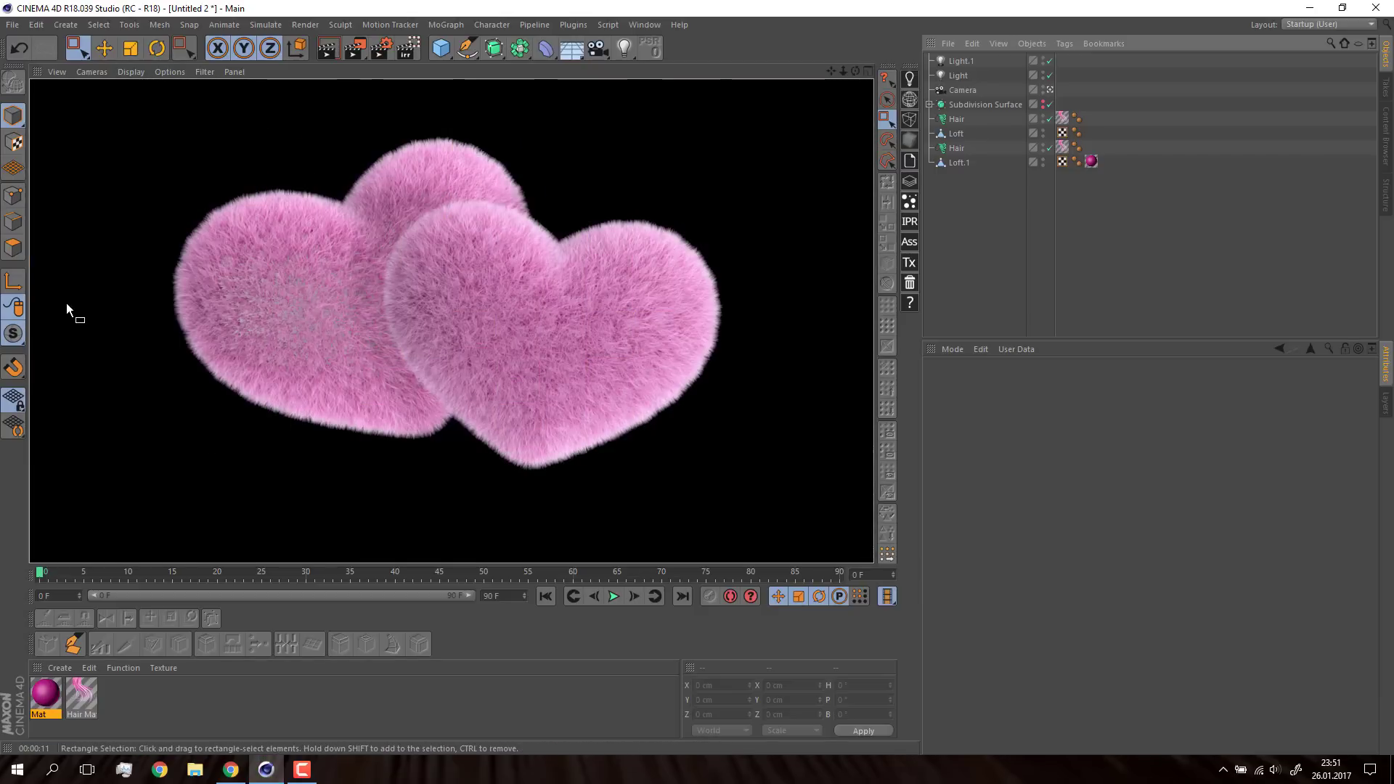
Step: Apply a darker magenta copy (318°, 100%, 55%) to the back heart and duplicate the Hair Mat
ctrl+drag(46, 694, 76, 694)
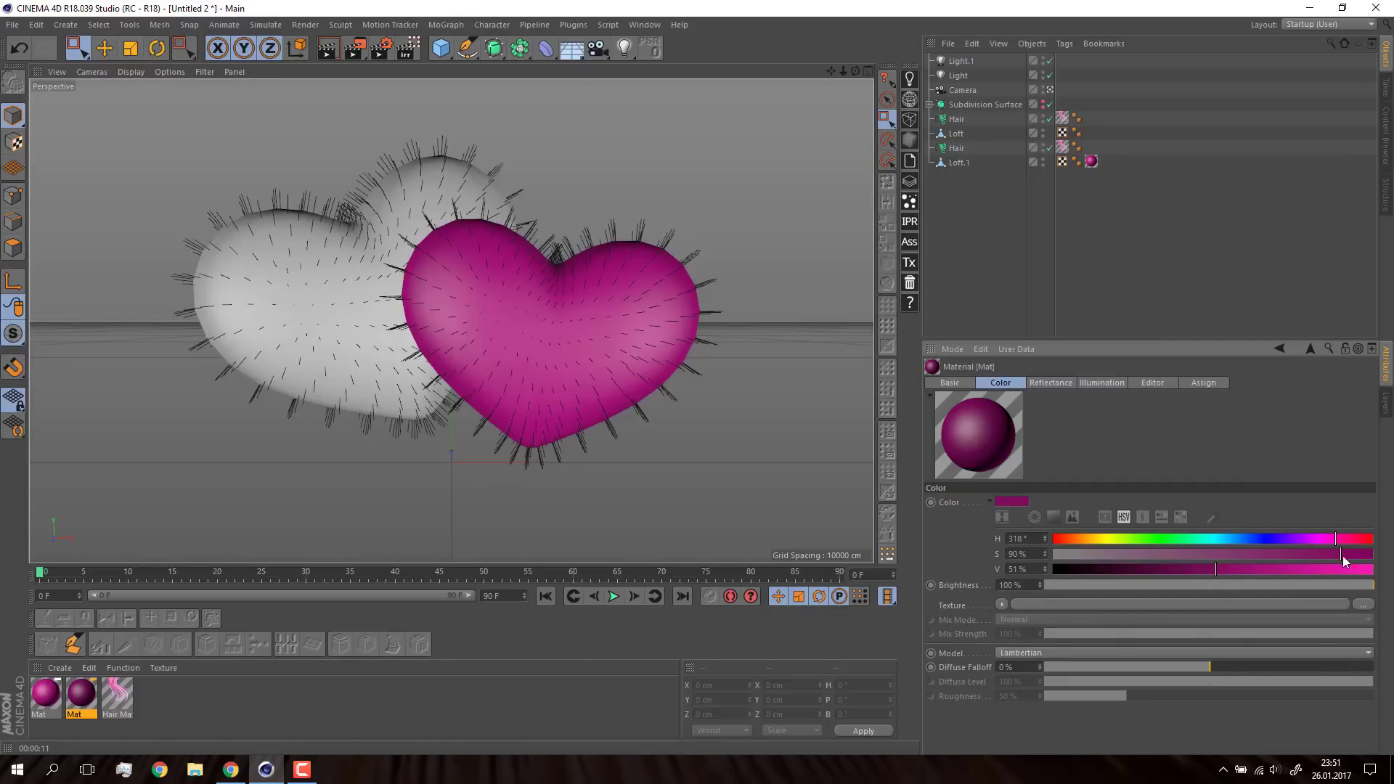
drag(1344, 556, 1389, 558)
drag(1269, 569, 1231, 570)
drag(1016, 464, 280, 298)
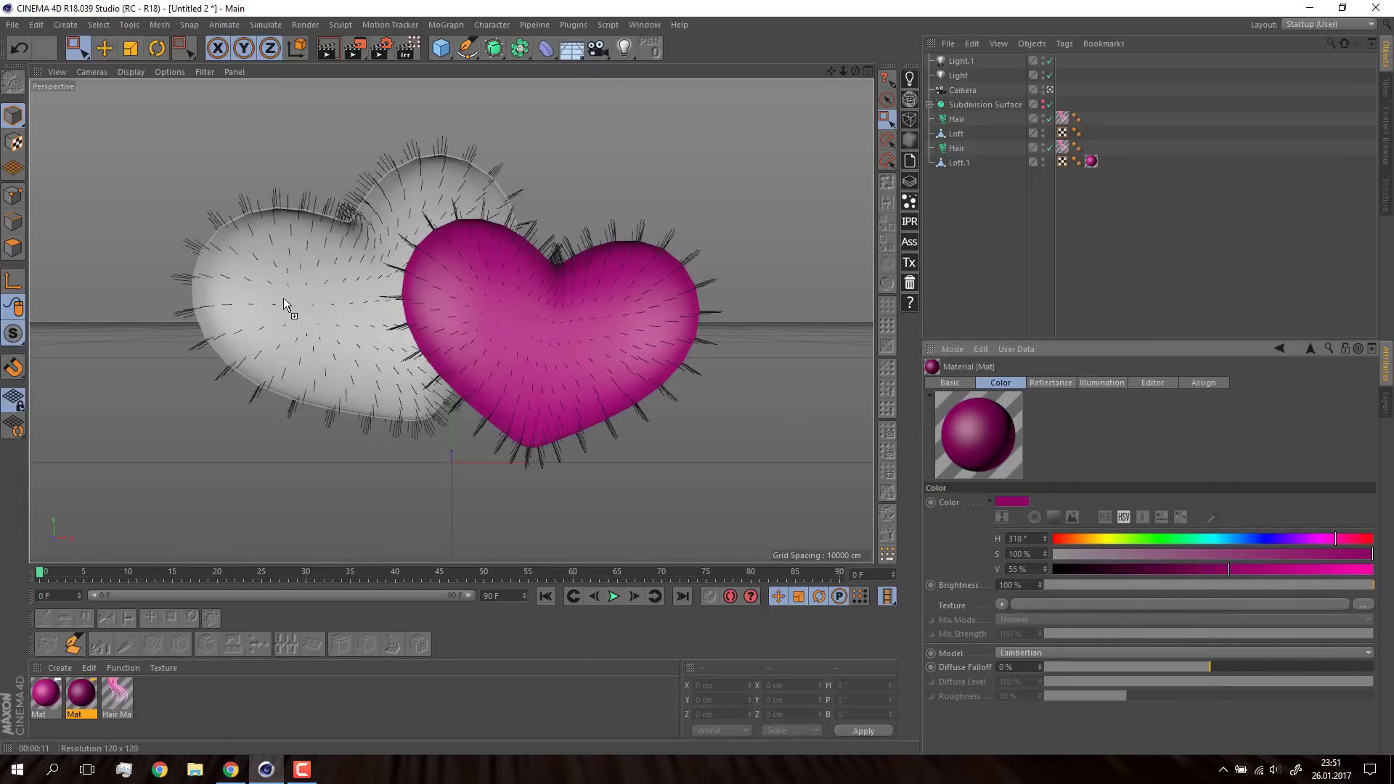
ctrl+drag(113, 695, 152, 695)
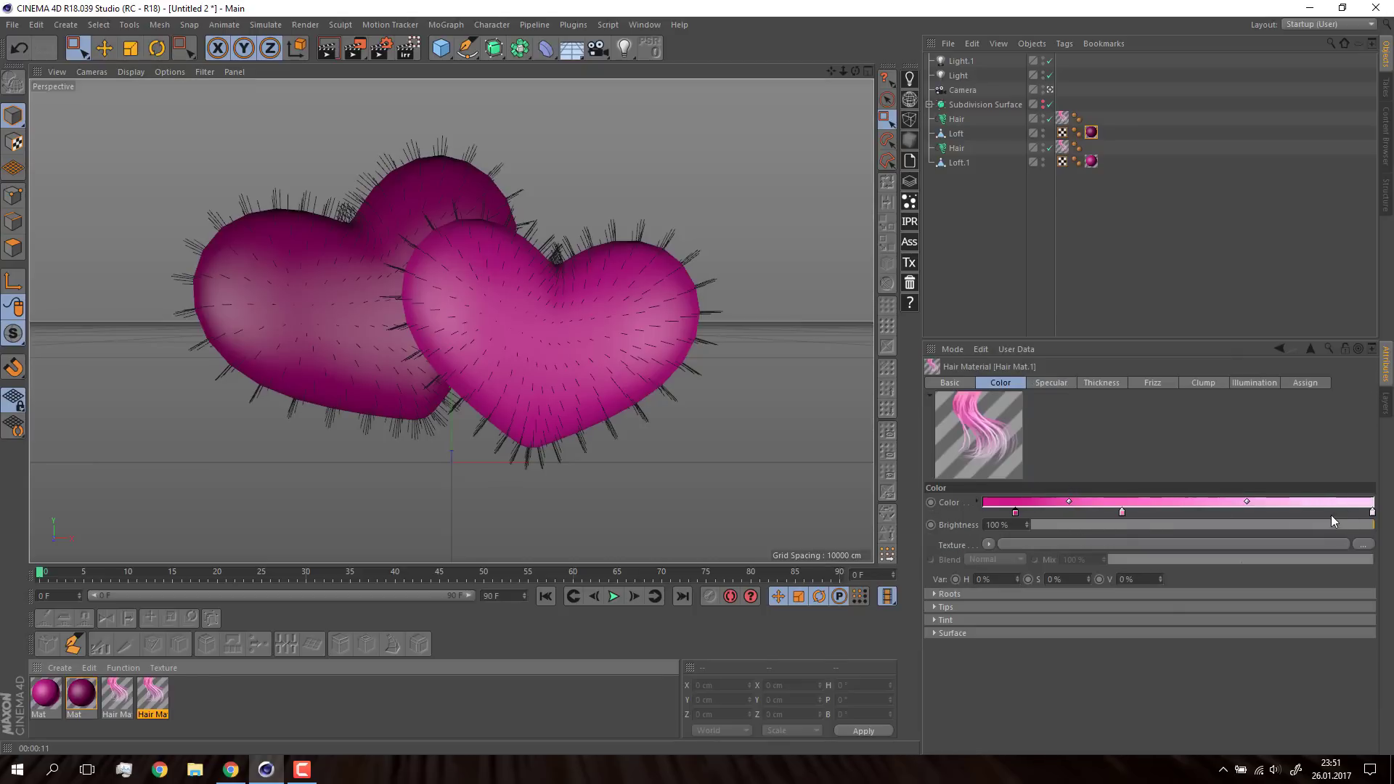
Step: Give Hair Mat.1's gradient a magenta end knot and a darker, shifted start knot
double_click(1372, 512)
click(1356, 520)
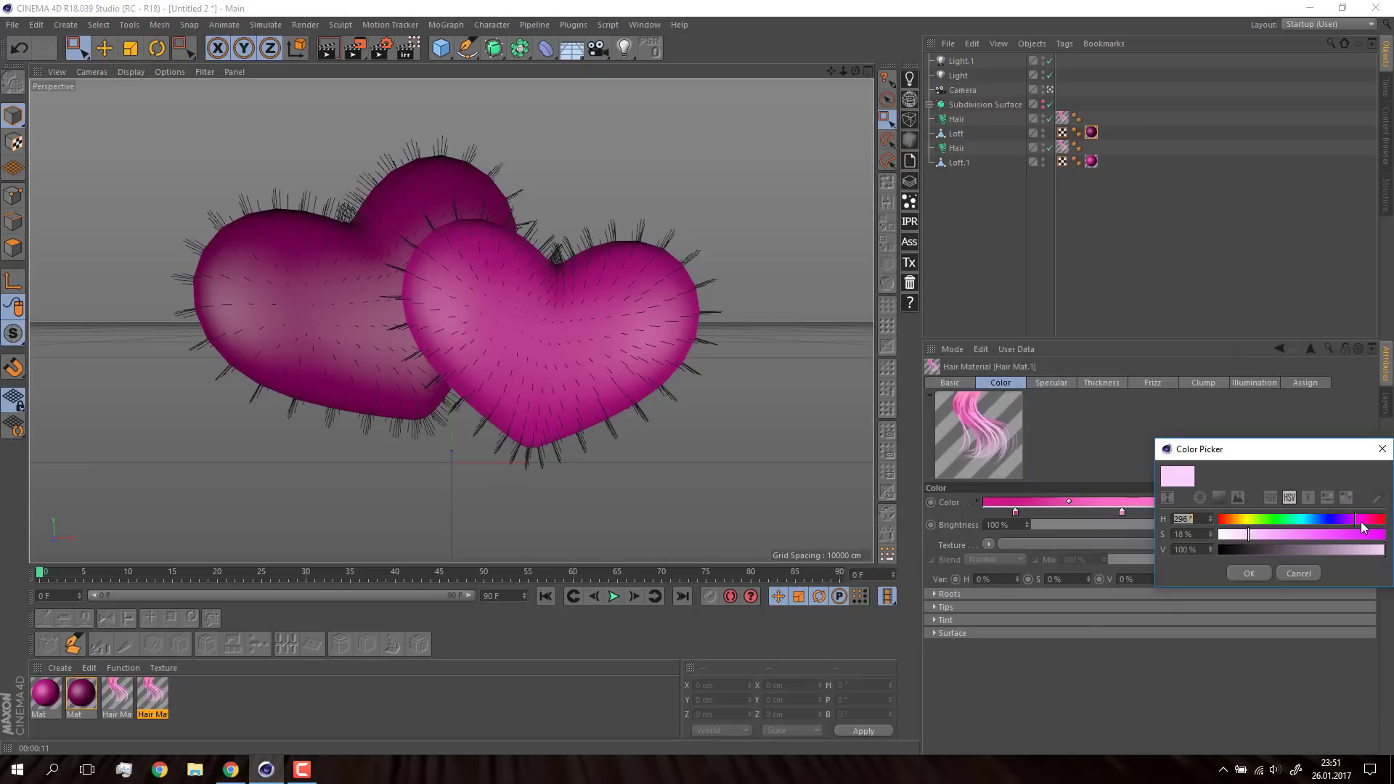
drag(1357, 535, 1387, 535)
click(1246, 573)
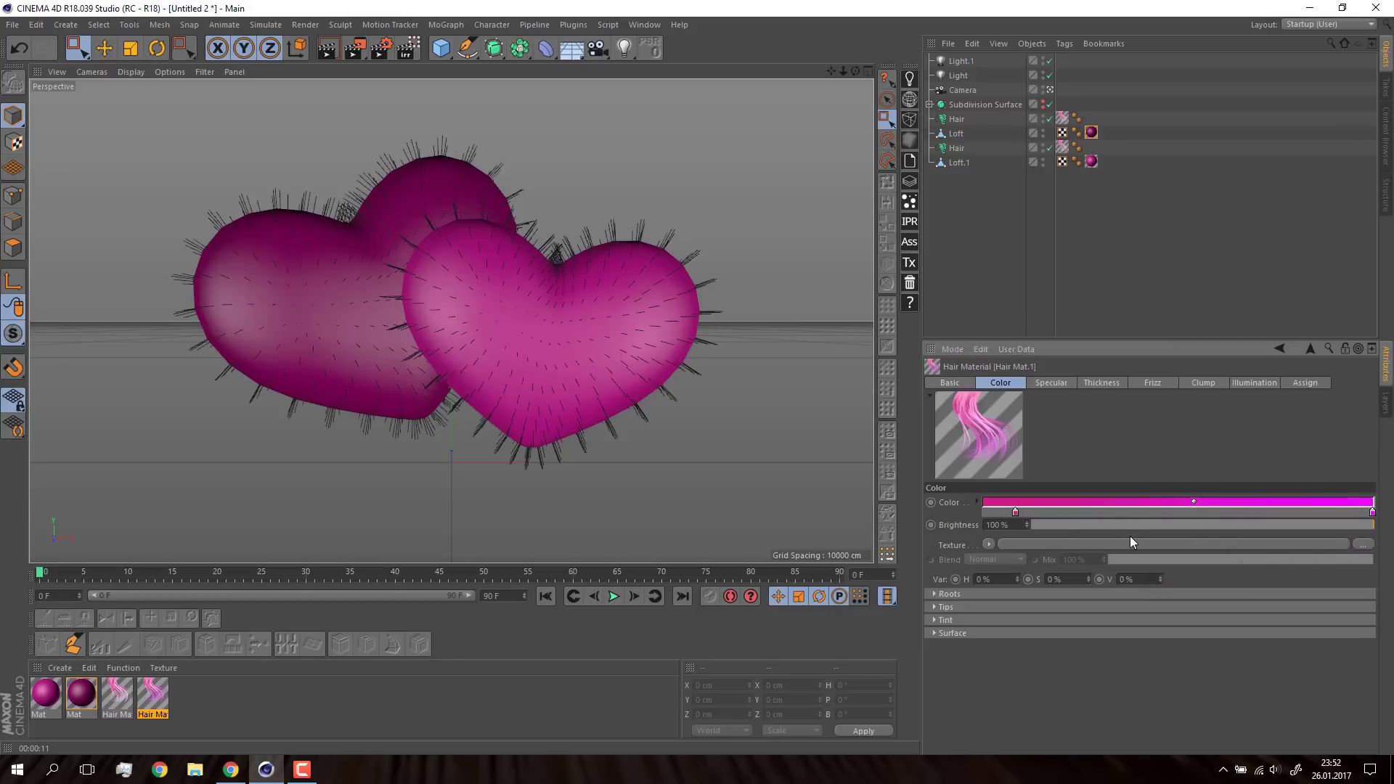
double_click(1015, 513)
click(1021, 548)
click(988, 573)
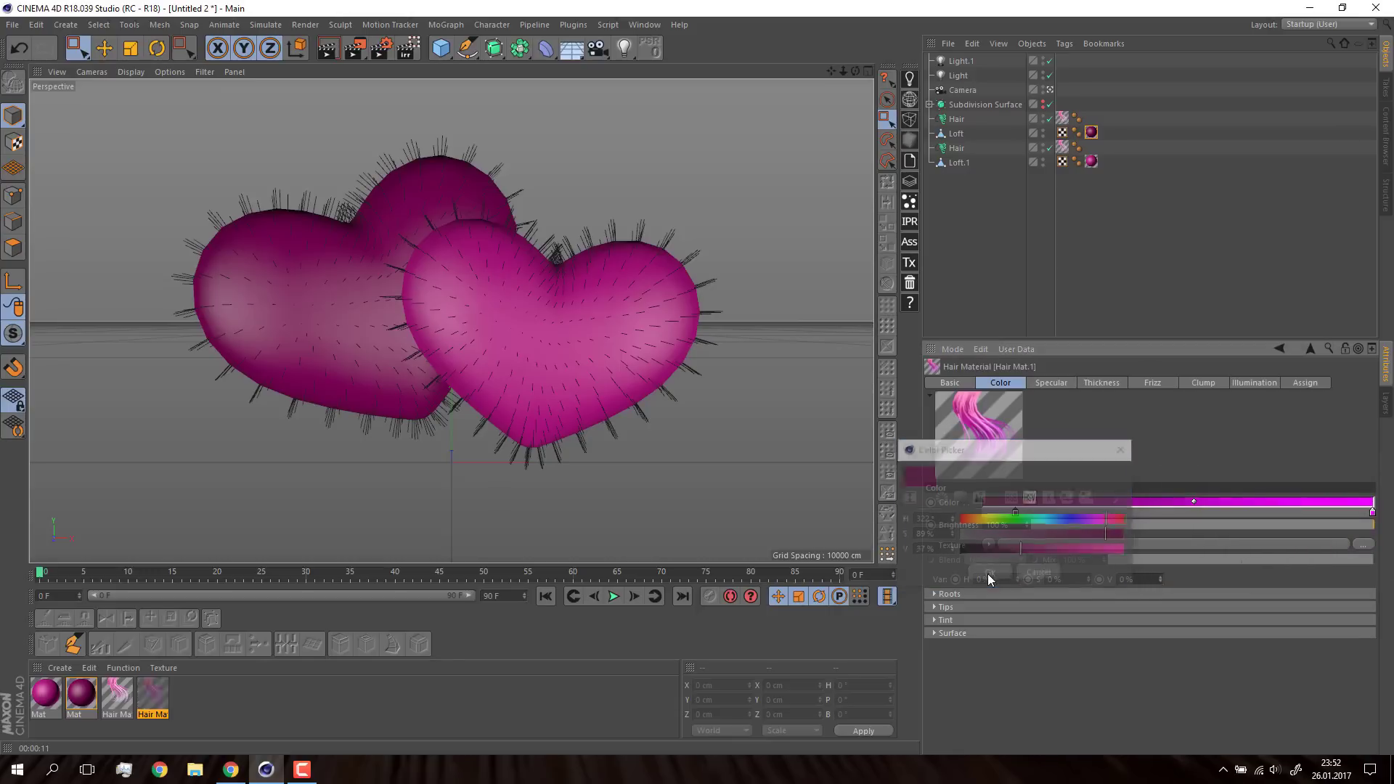
mouse_move(1018, 514)
mouse_down()
mouse_move(1178, 525)
mouse_move(1123, 515)
mouse_up()
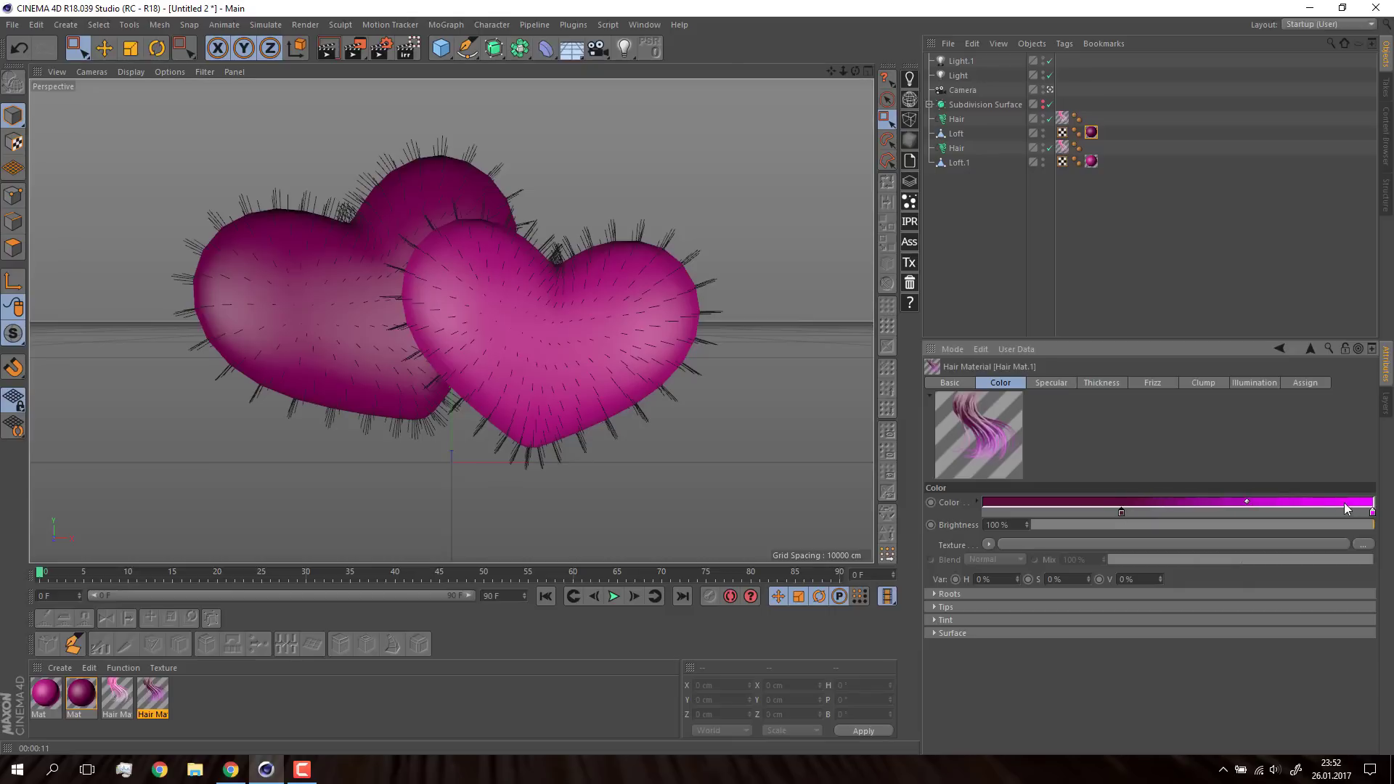
Step: Apply Hair Mat.1 to the back heart's hair object and render the viewport
drag(141, 694, 958, 122)
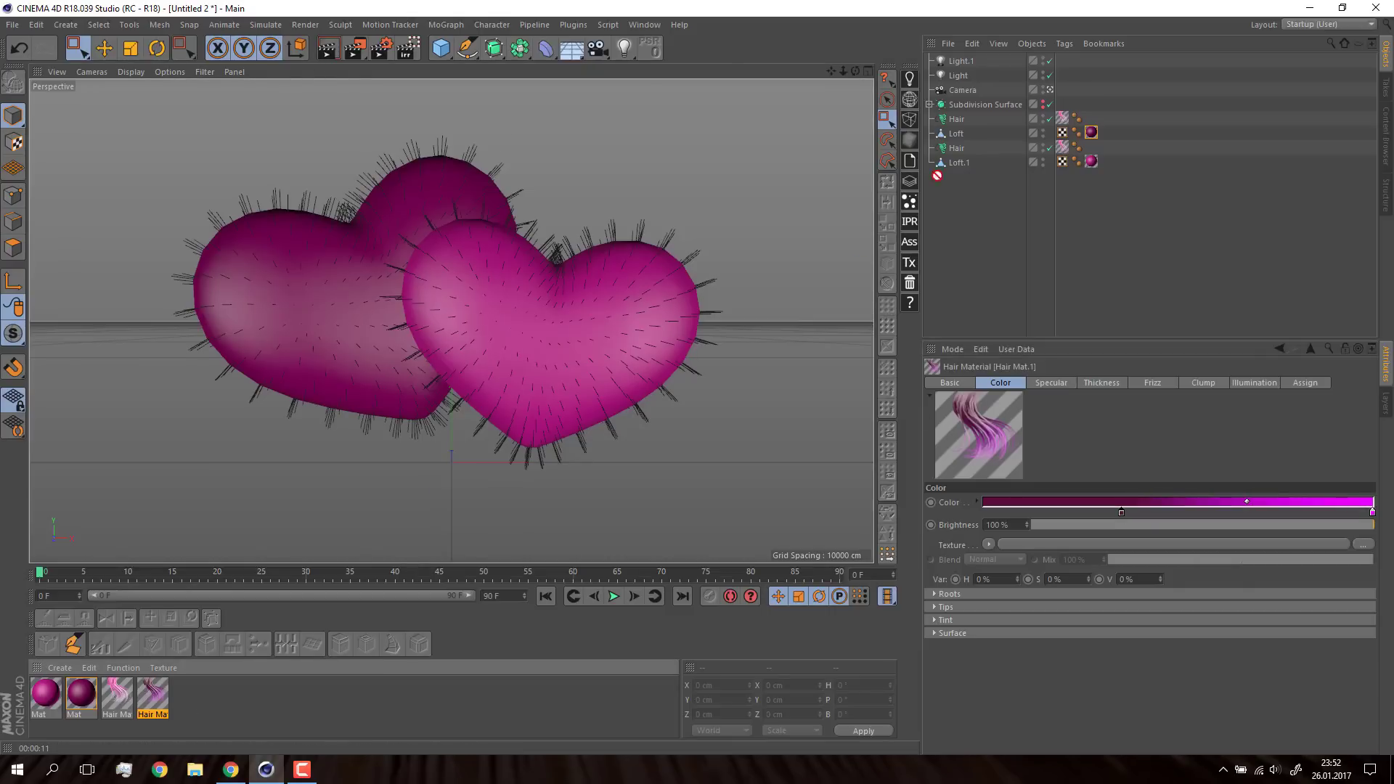
click(958, 121)
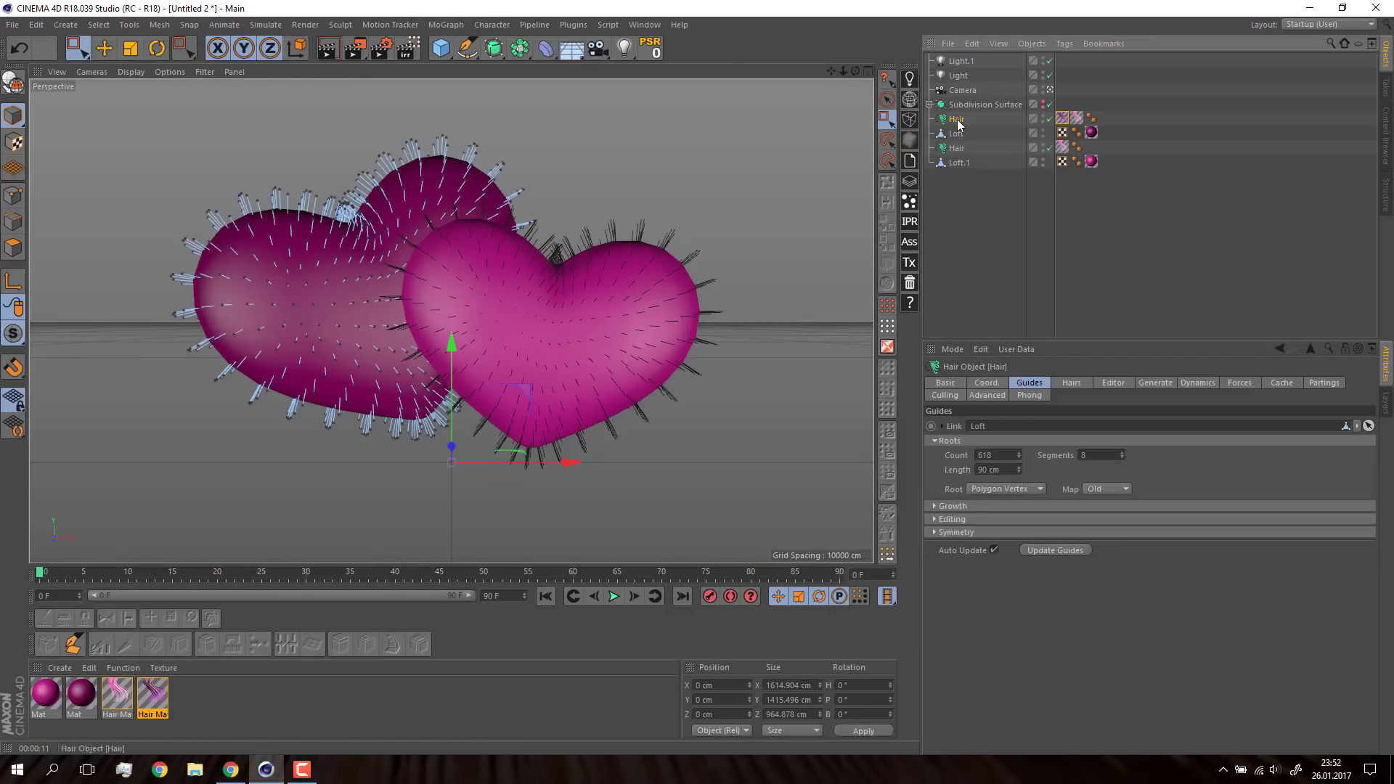
click(1077, 118)
key(Delete)
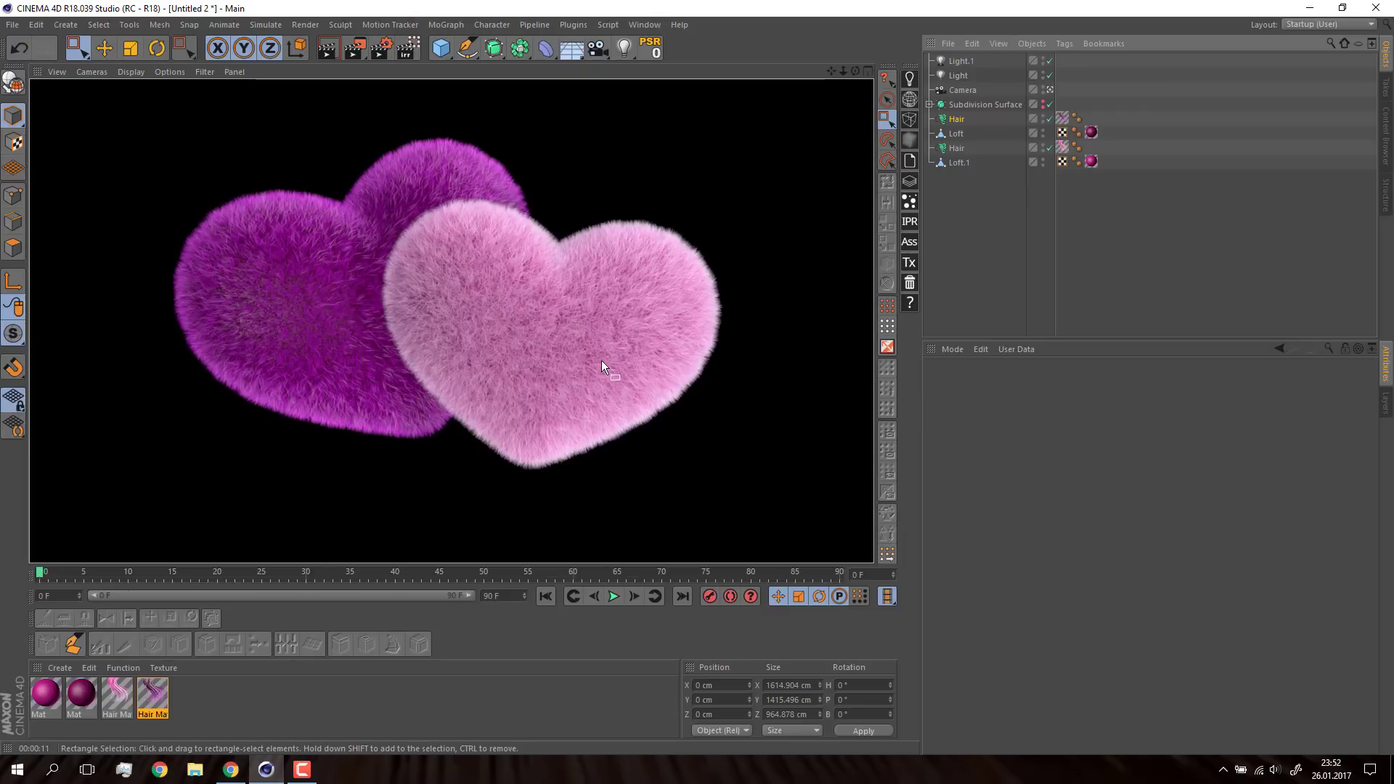
Step: Set both hair objects' guide length to 100 cm
click(958, 119)
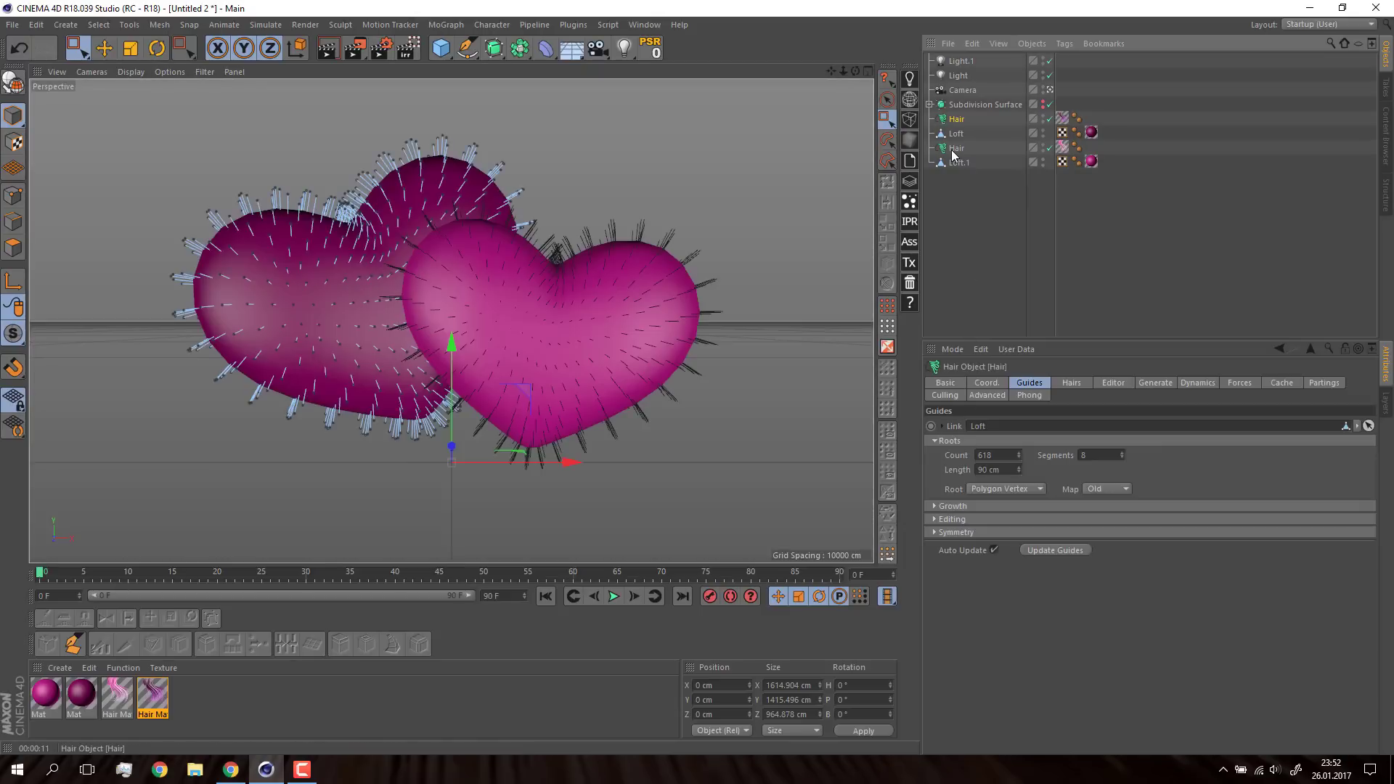
ctrl+click(957, 148)
double_click(1003, 470)
text(100)
key(Return)
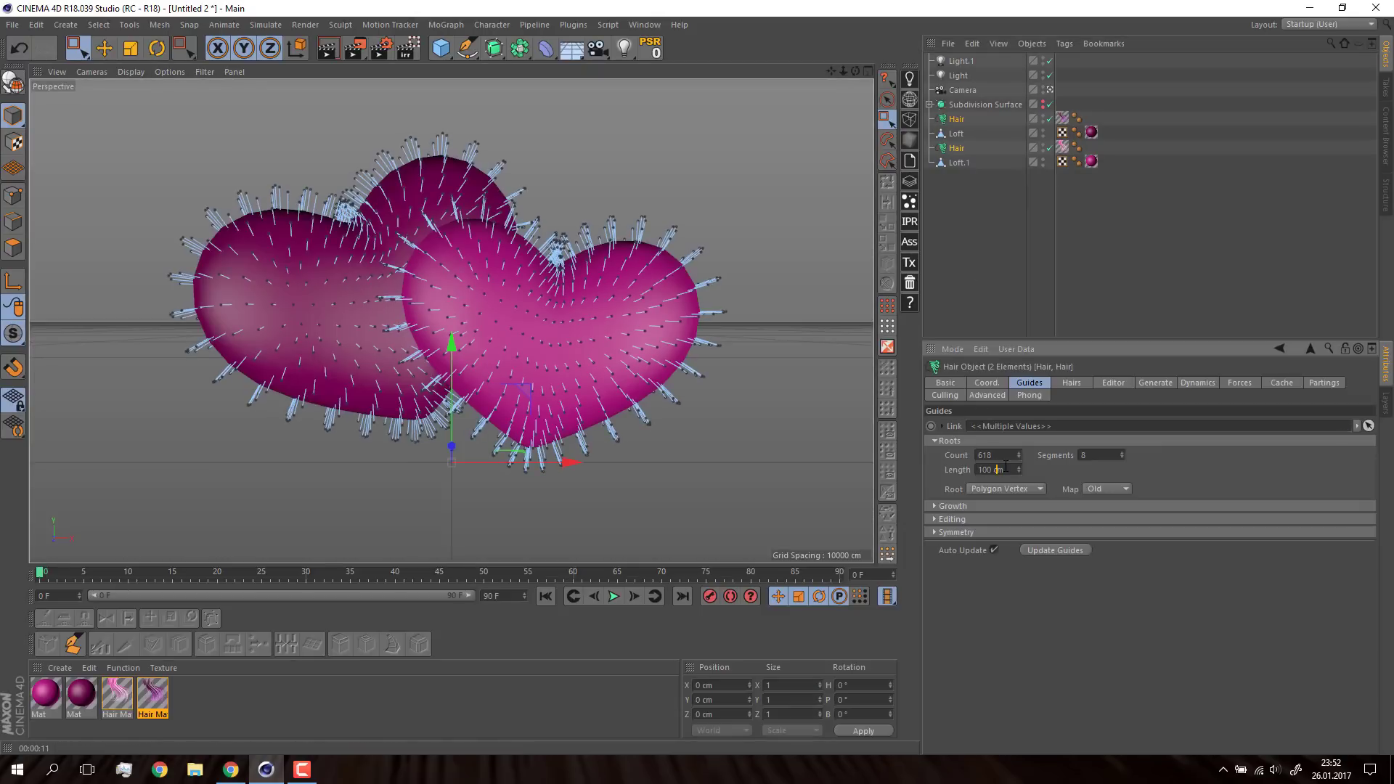
scroll(1005, 467, up, 10)
scroll(1006, 467, up, 9)
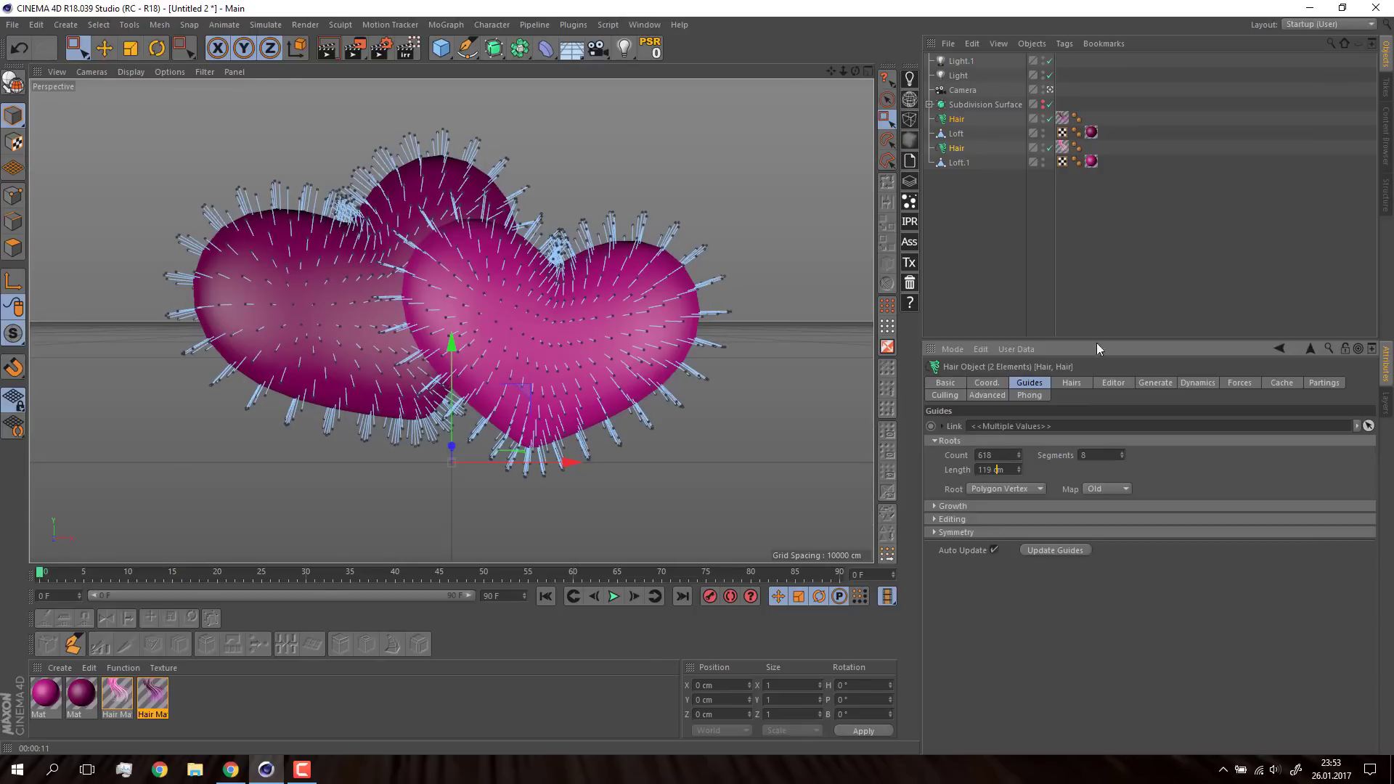
Step: Enable Hair Mat.1's Length channel with a Noise texture
click(1063, 118)
ctrl+click(1062, 147)
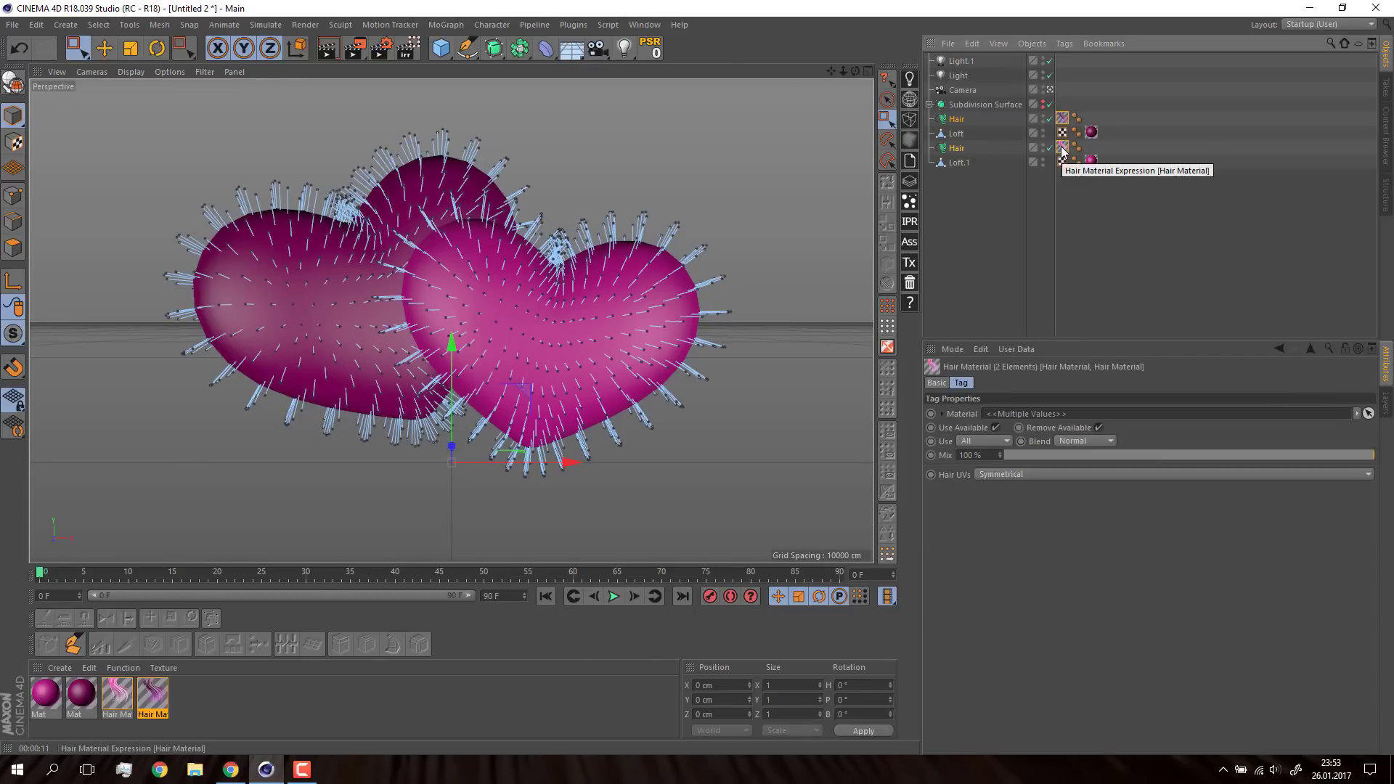
double_click(1062, 147)
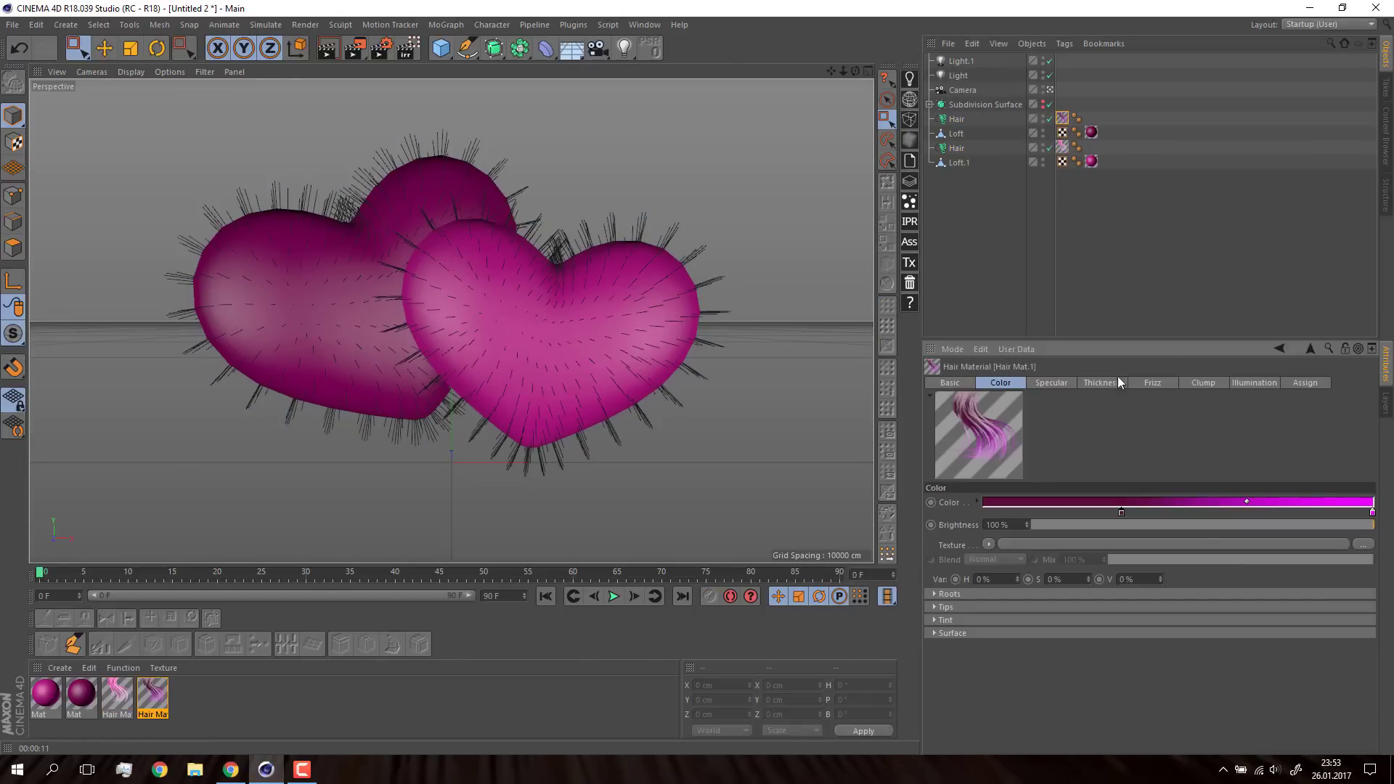
click(950, 382)
click(1070, 558)
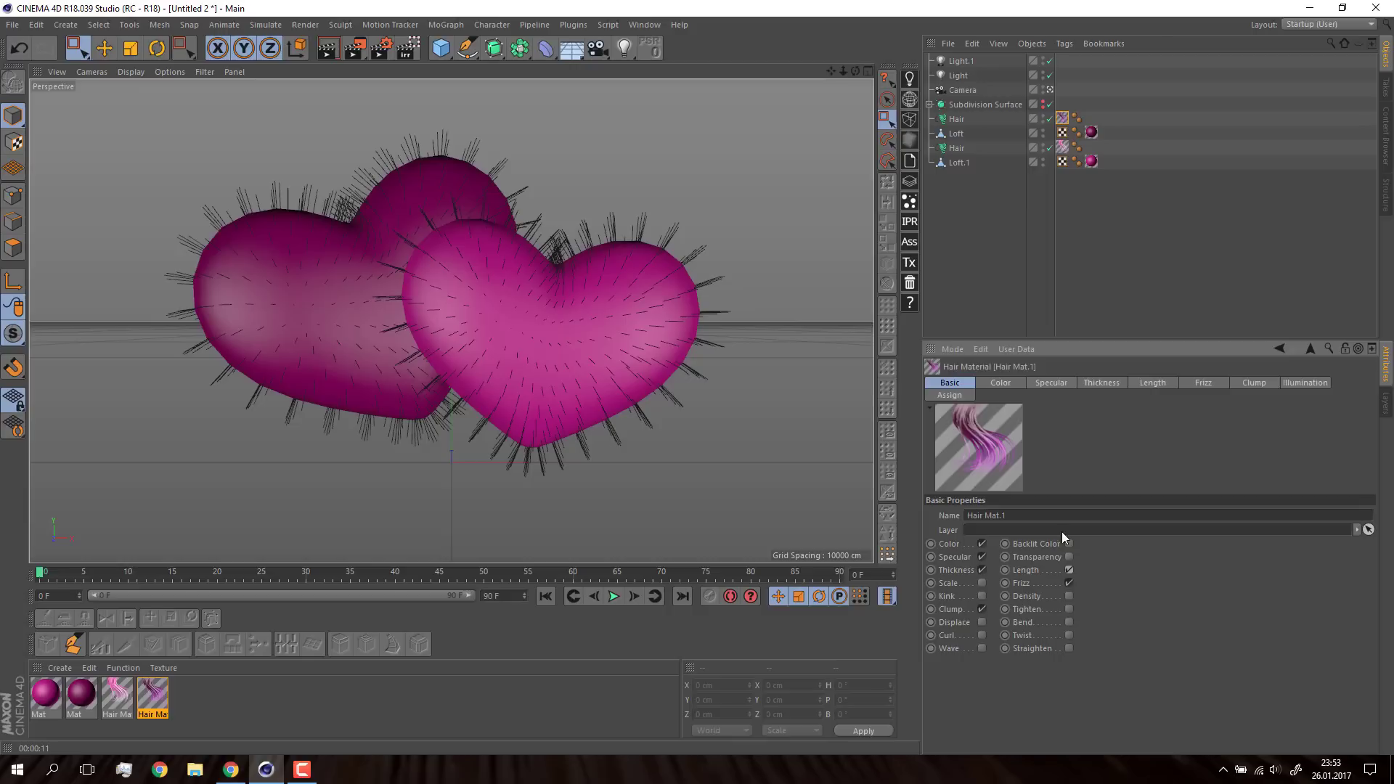
click(1160, 387)
click(984, 543)
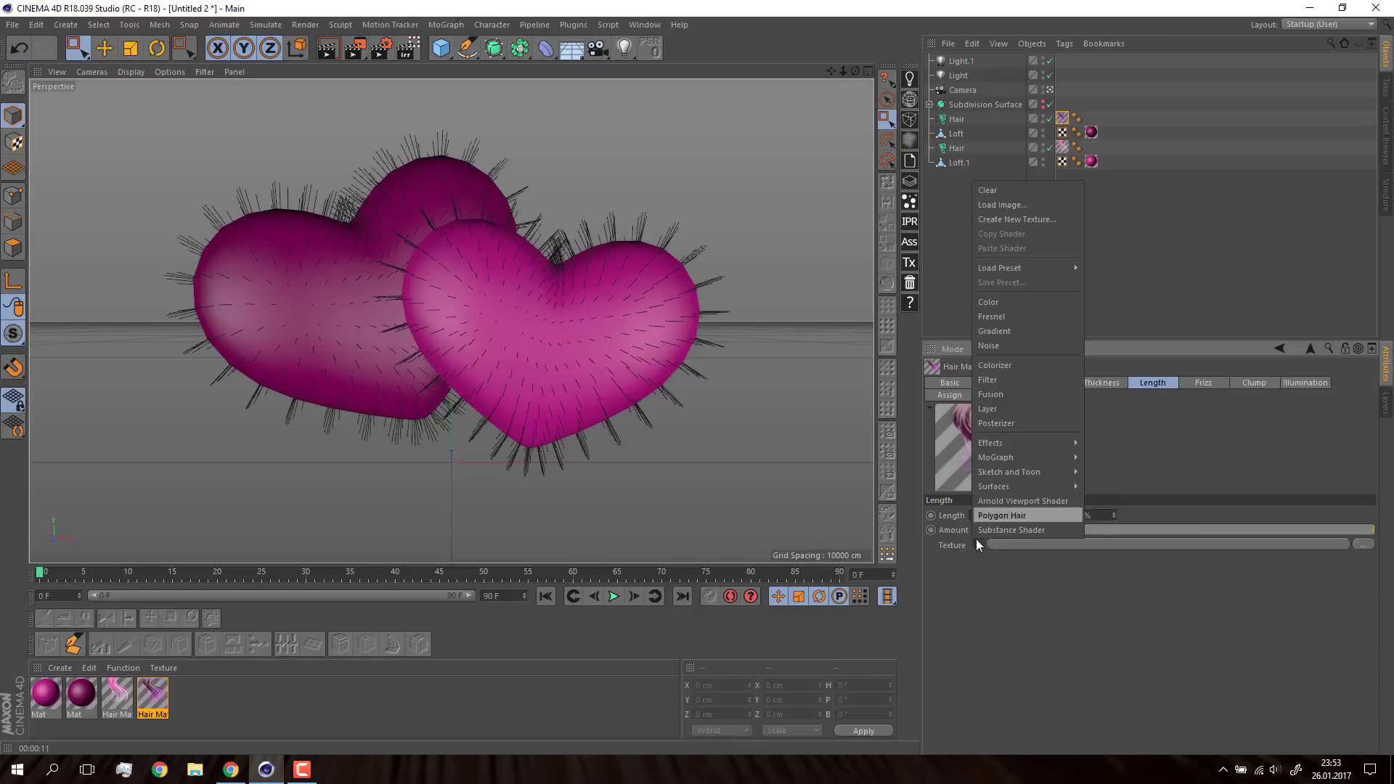
click(997, 345)
click(991, 578)
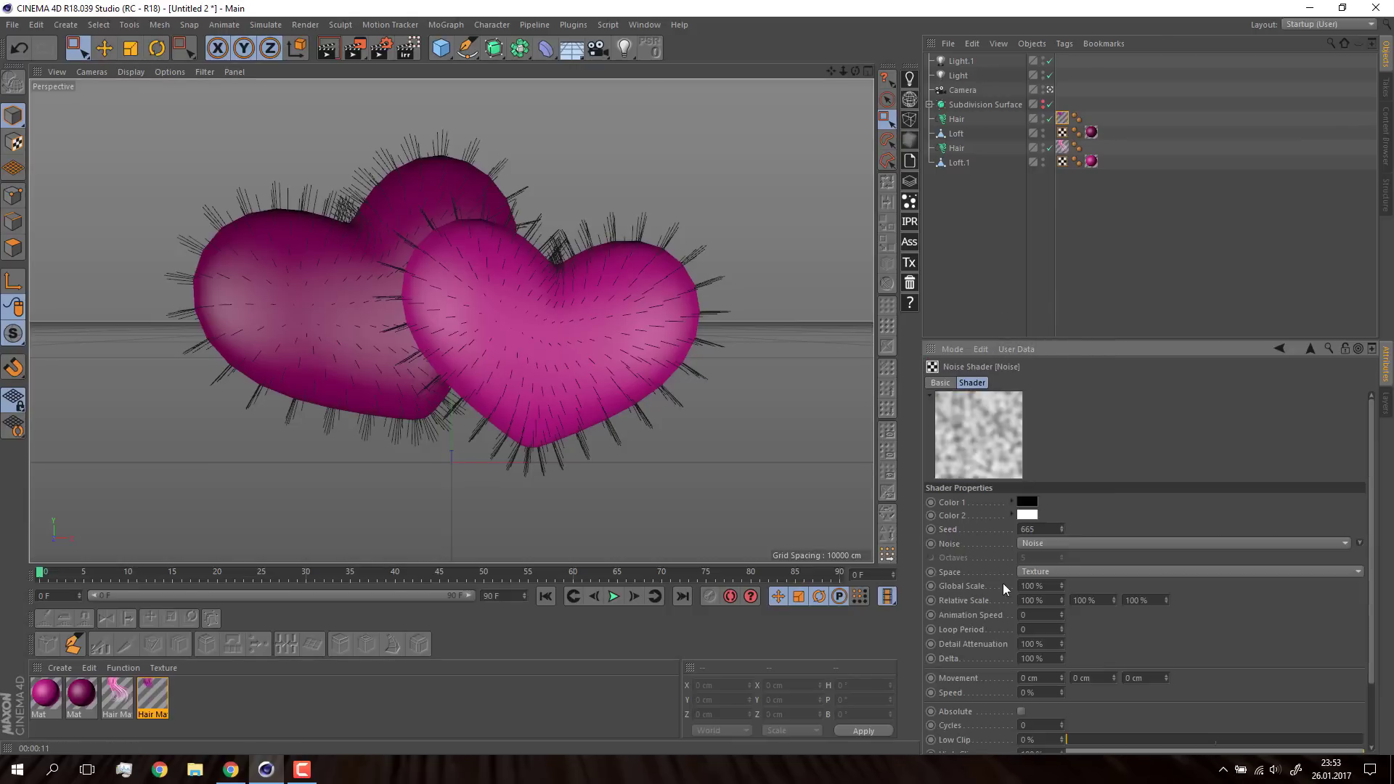
Step: Set the Noise shader's Low Clip to 2% and High Clip to 39%
drag(1097, 740, 1237, 743)
click(1311, 349)
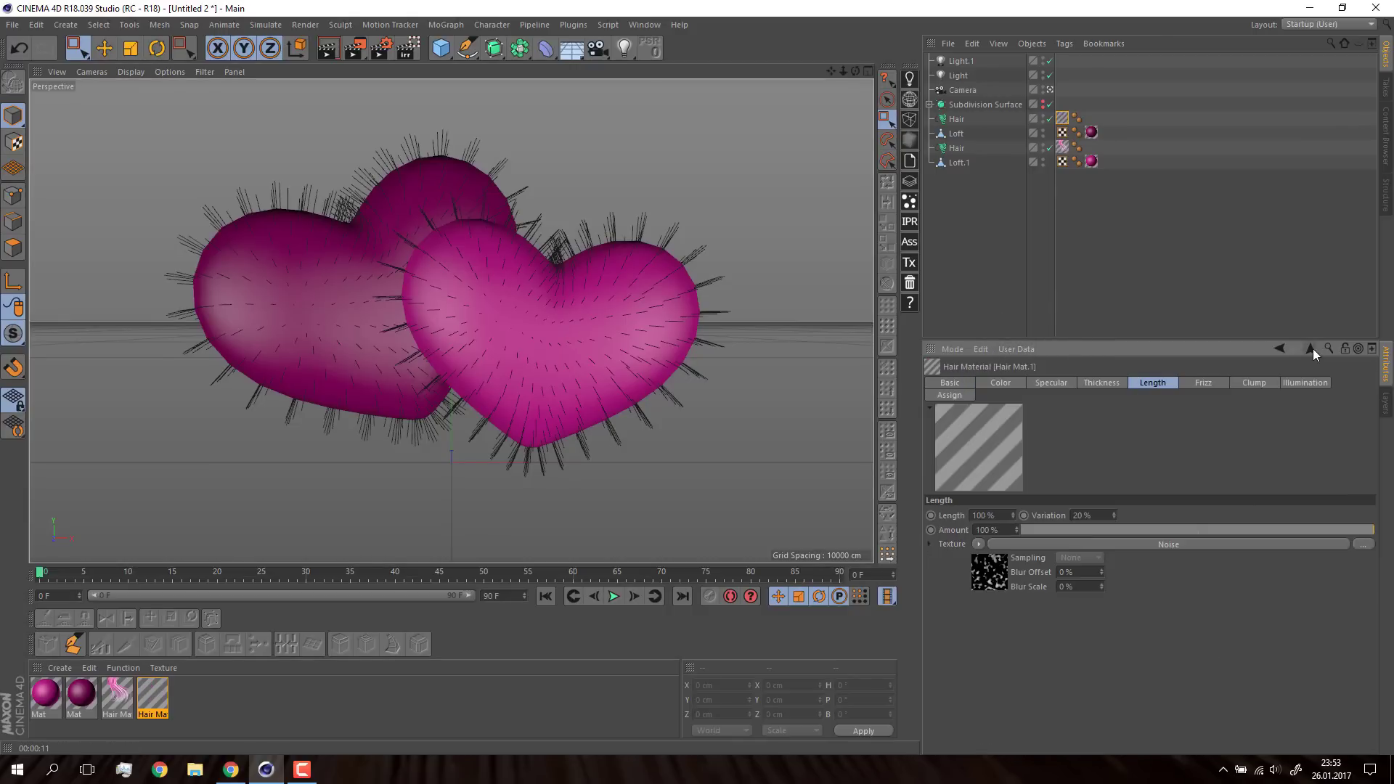
click(999, 572)
drag(1148, 739, 1072, 739)
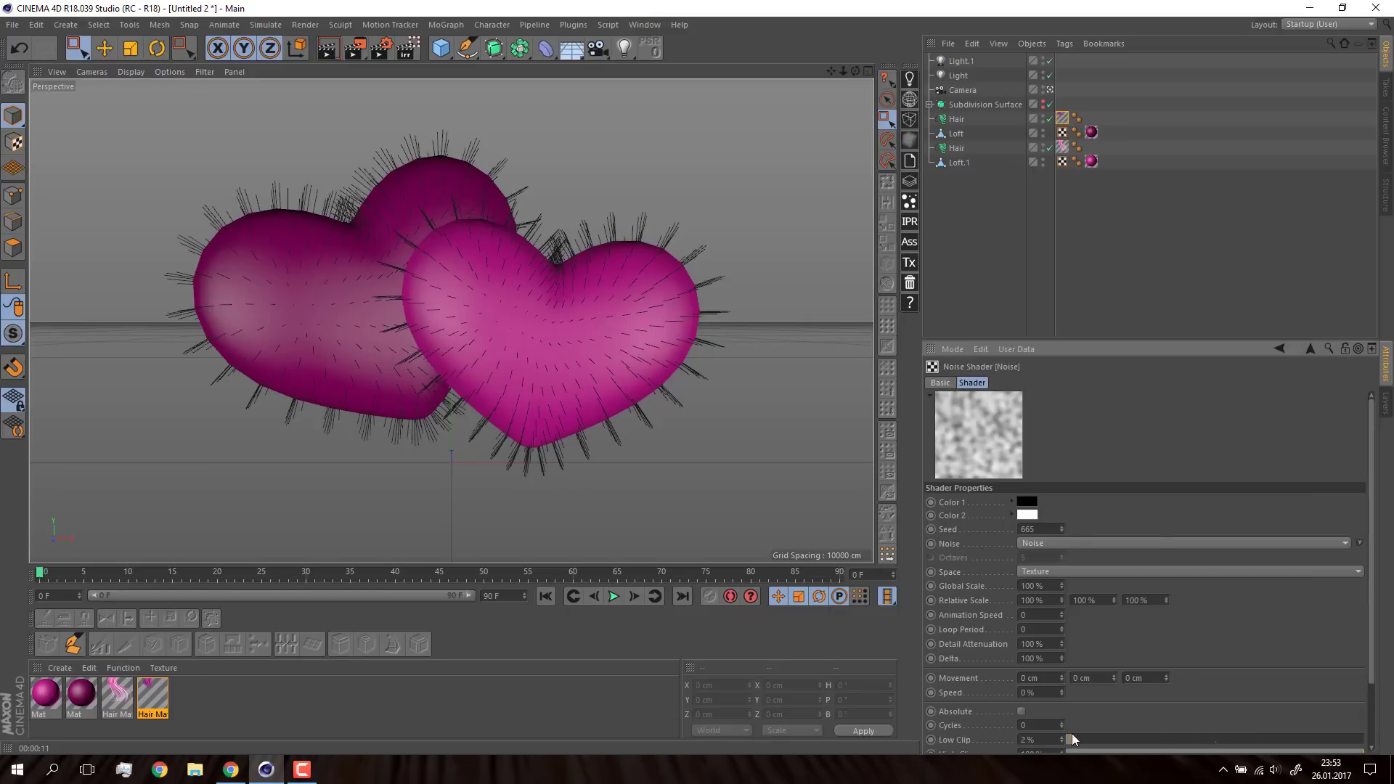
scroll(1161, 700, down, 3)
drag(1267, 700, 1182, 676)
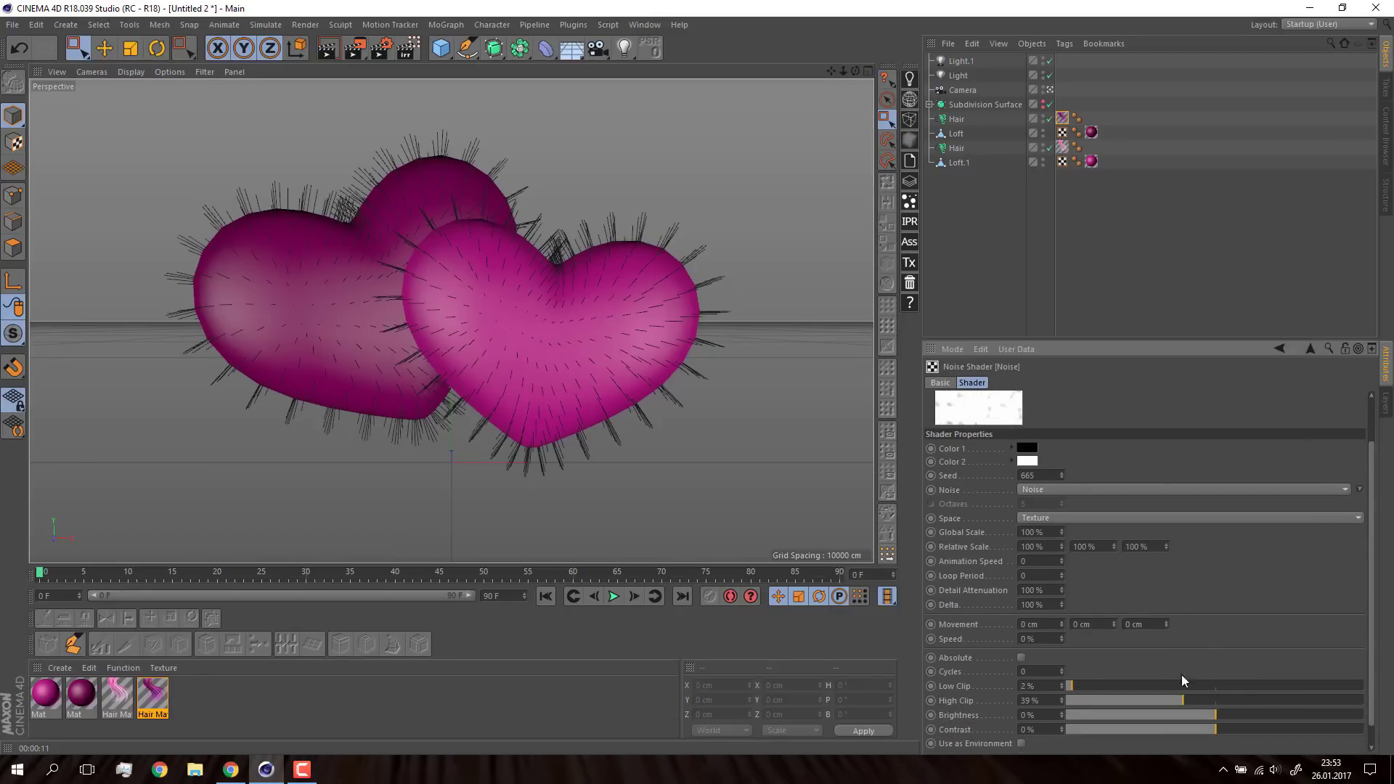
click(1302, 352)
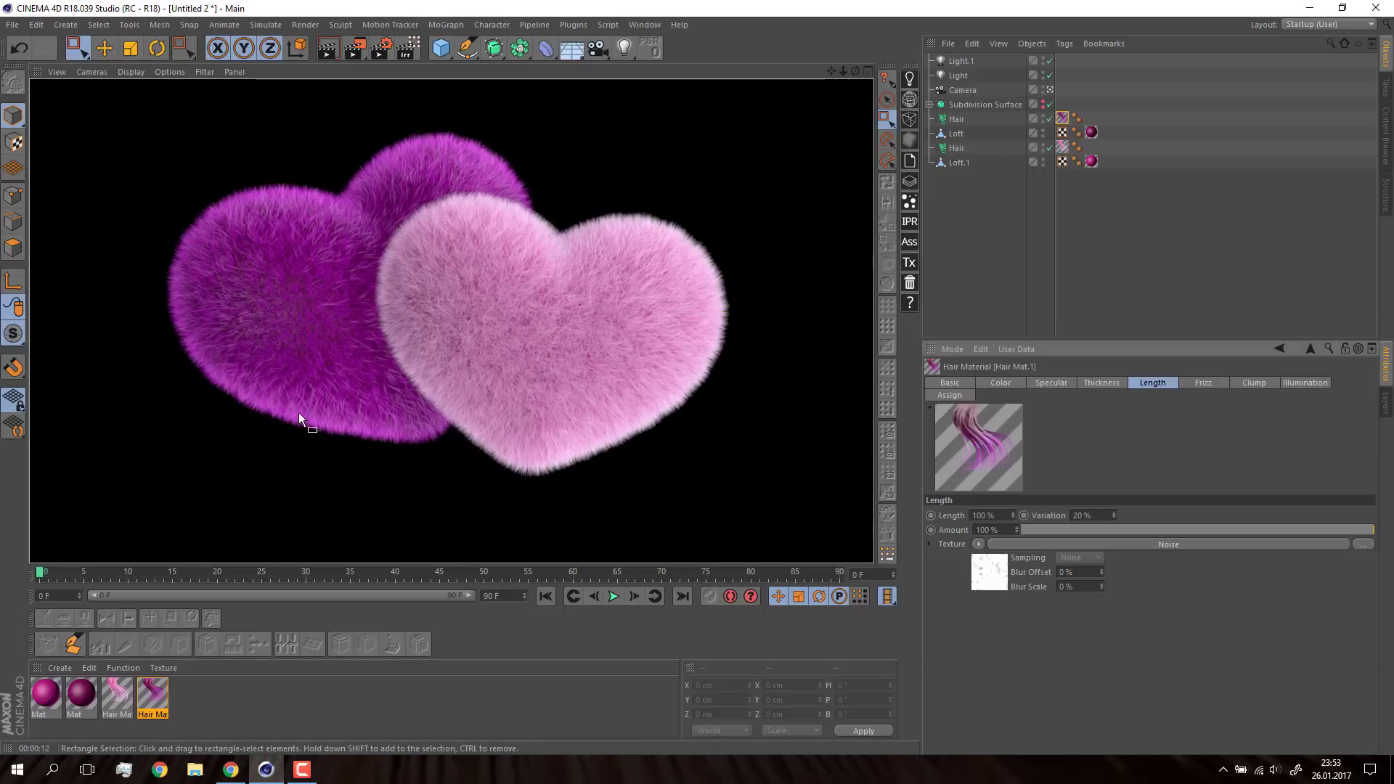
Step: Refine the purple hair's Noise length shader with a finer Global Scale and a 24% low clip
click(957, 119)
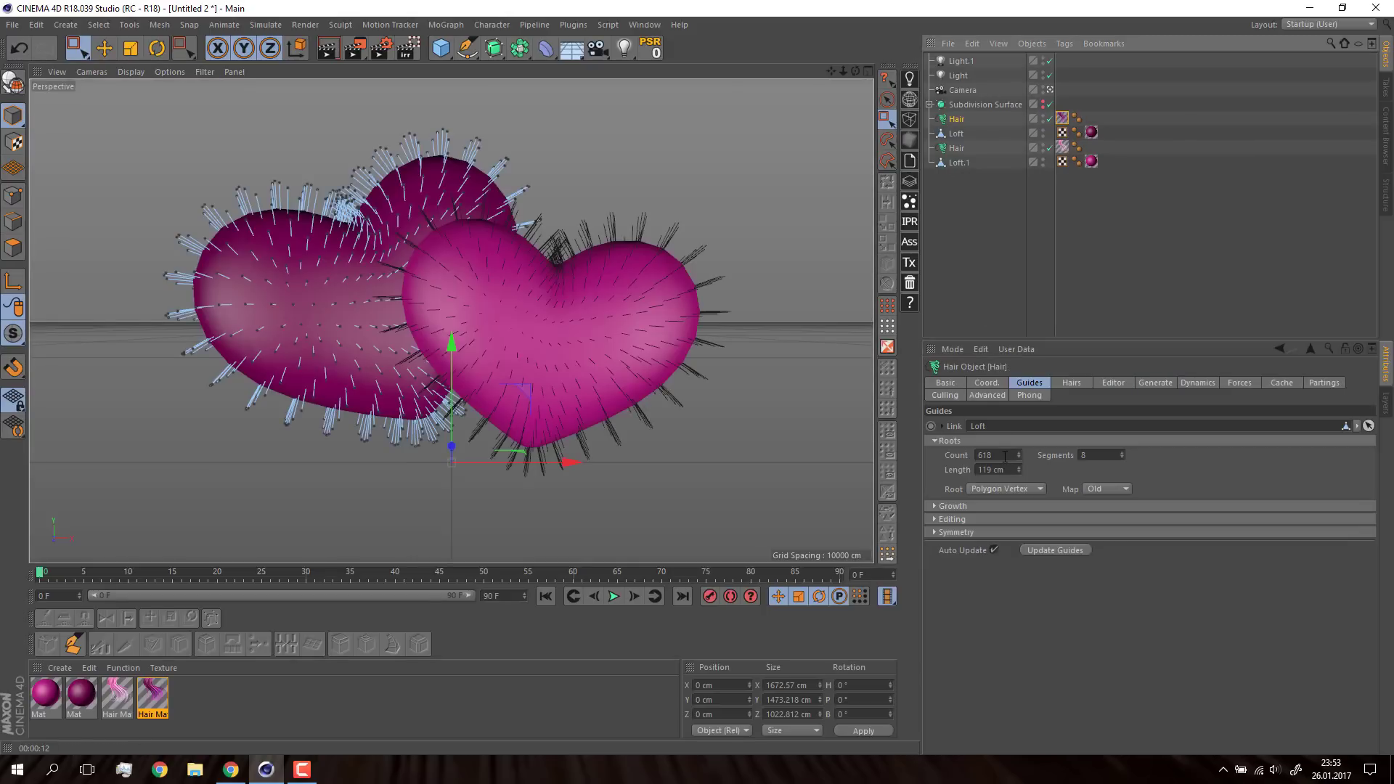
click(152, 695)
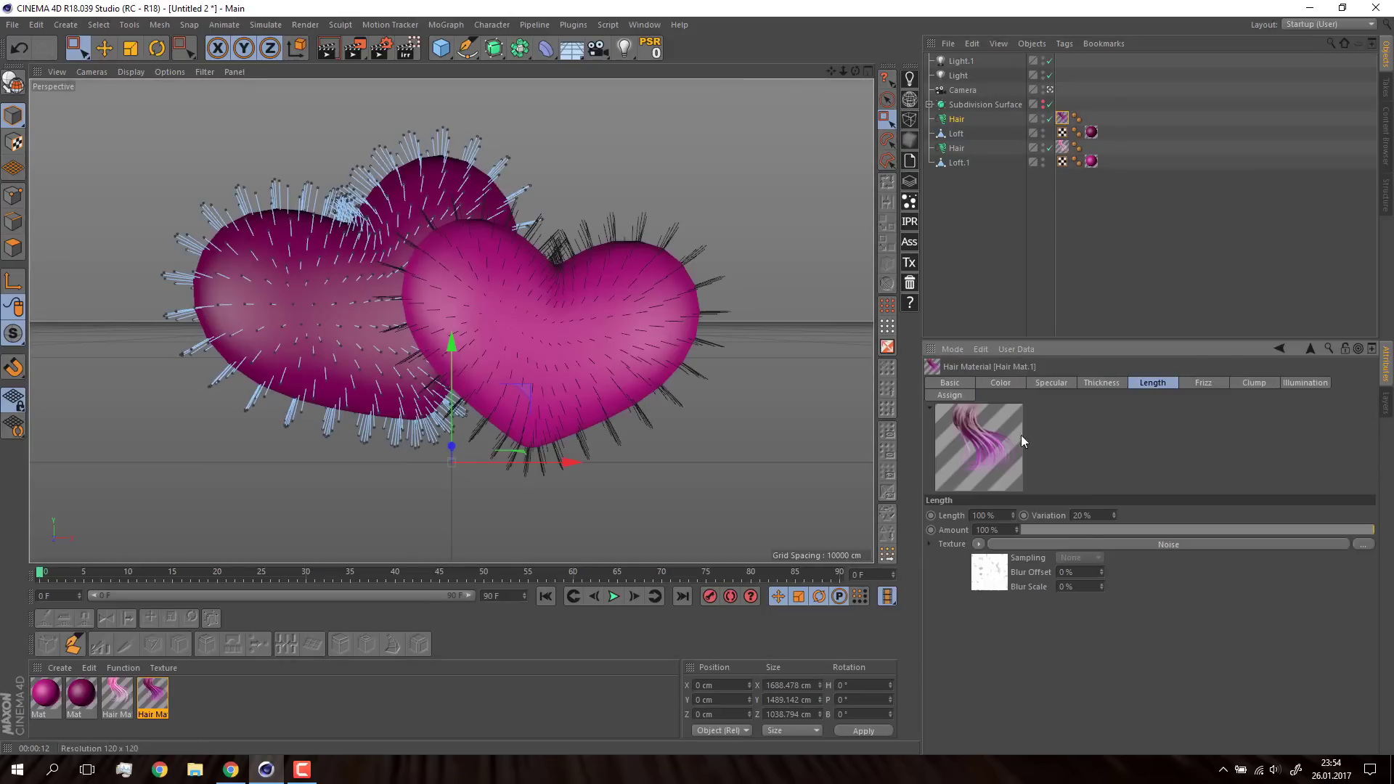
click(990, 569)
scroll(1170, 687, down, 1)
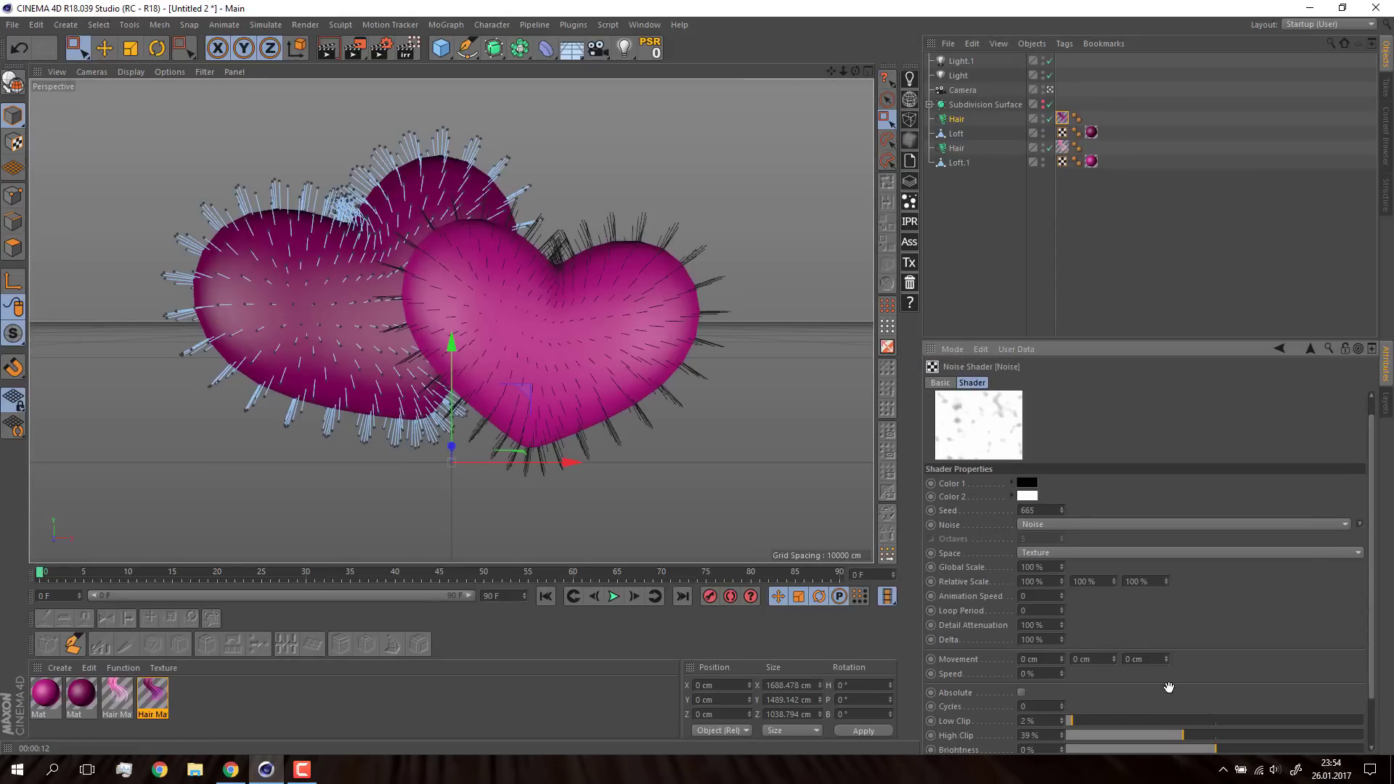
drag(1108, 725, 1111, 725)
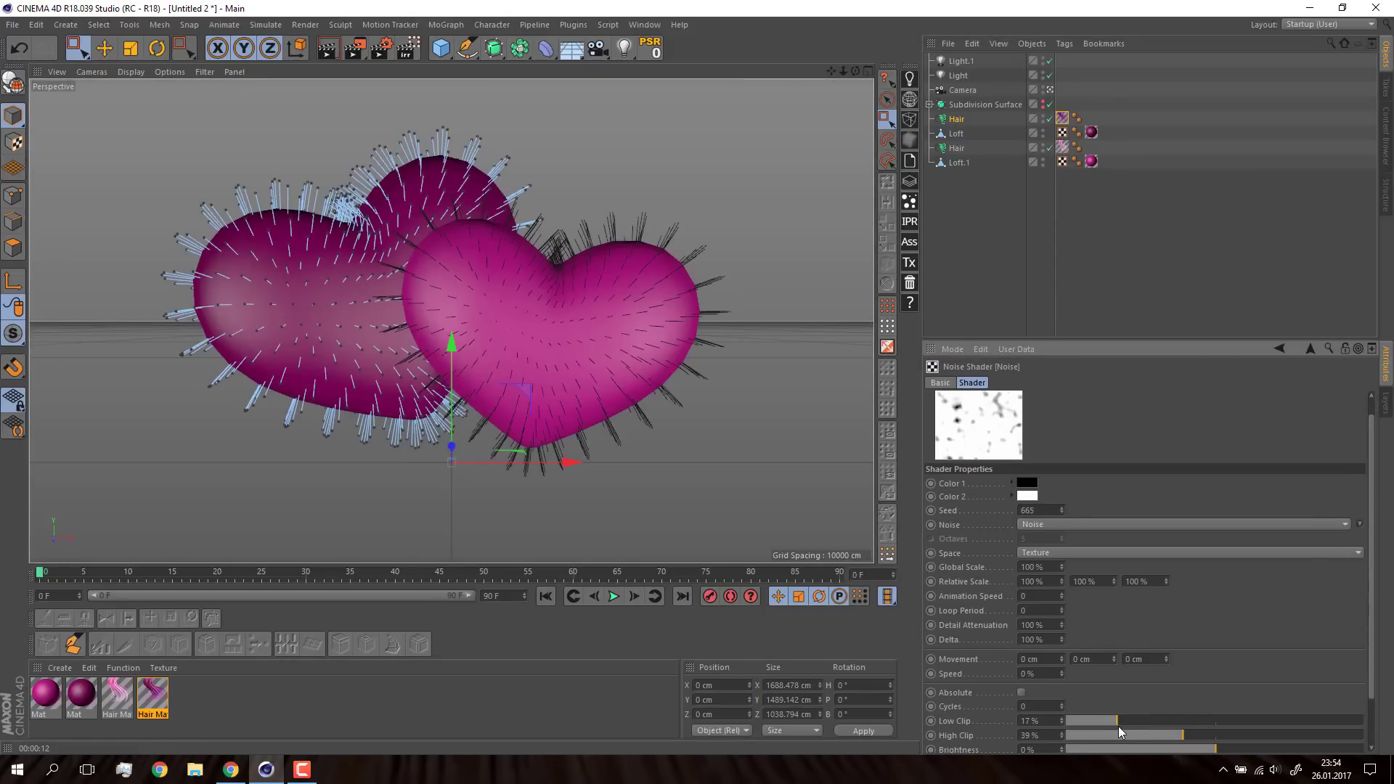
click(1174, 735)
drag(1062, 567, 1061, 581)
drag(1111, 724, 1138, 722)
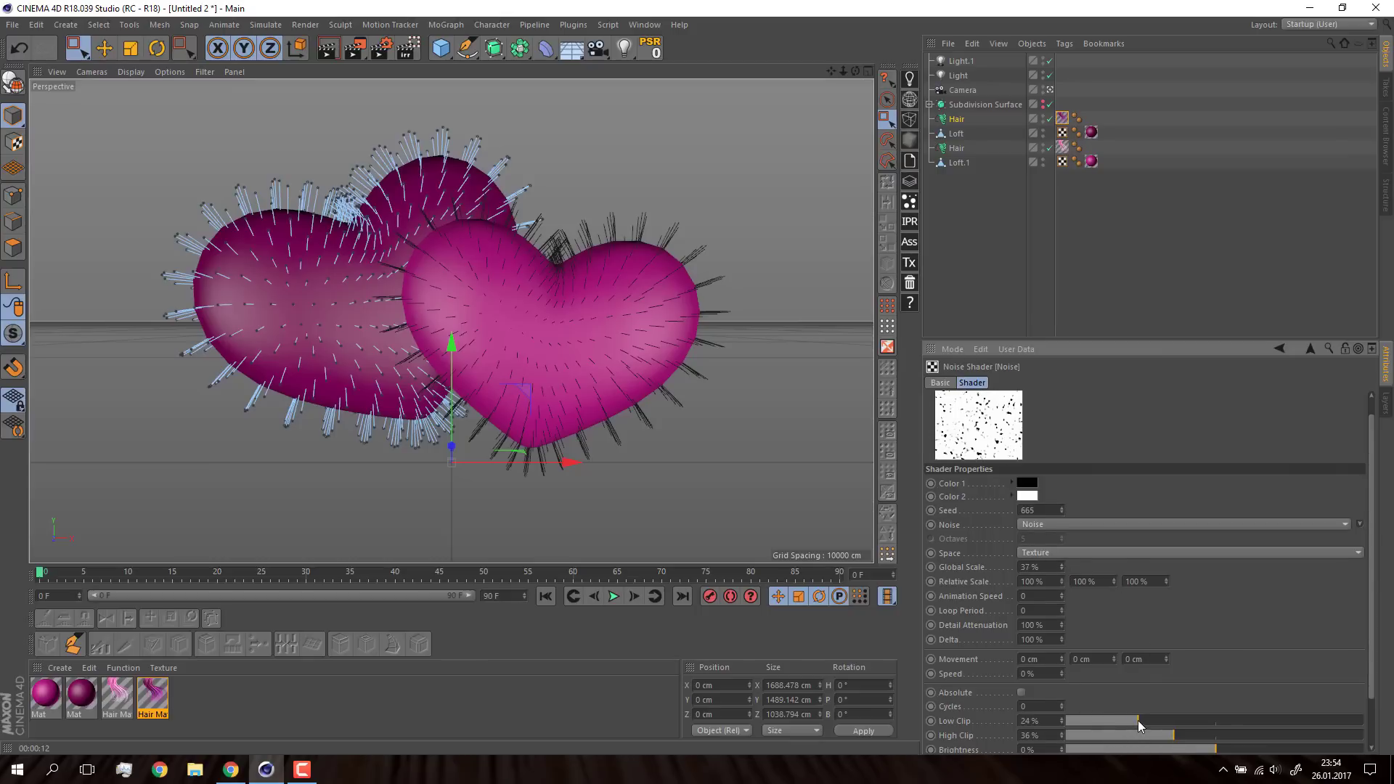
Step: Copy the Noise length texture into the pink Hair Mat's newly enabled Length channel
click(1280, 348)
right_click(956, 545)
click(982, 548)
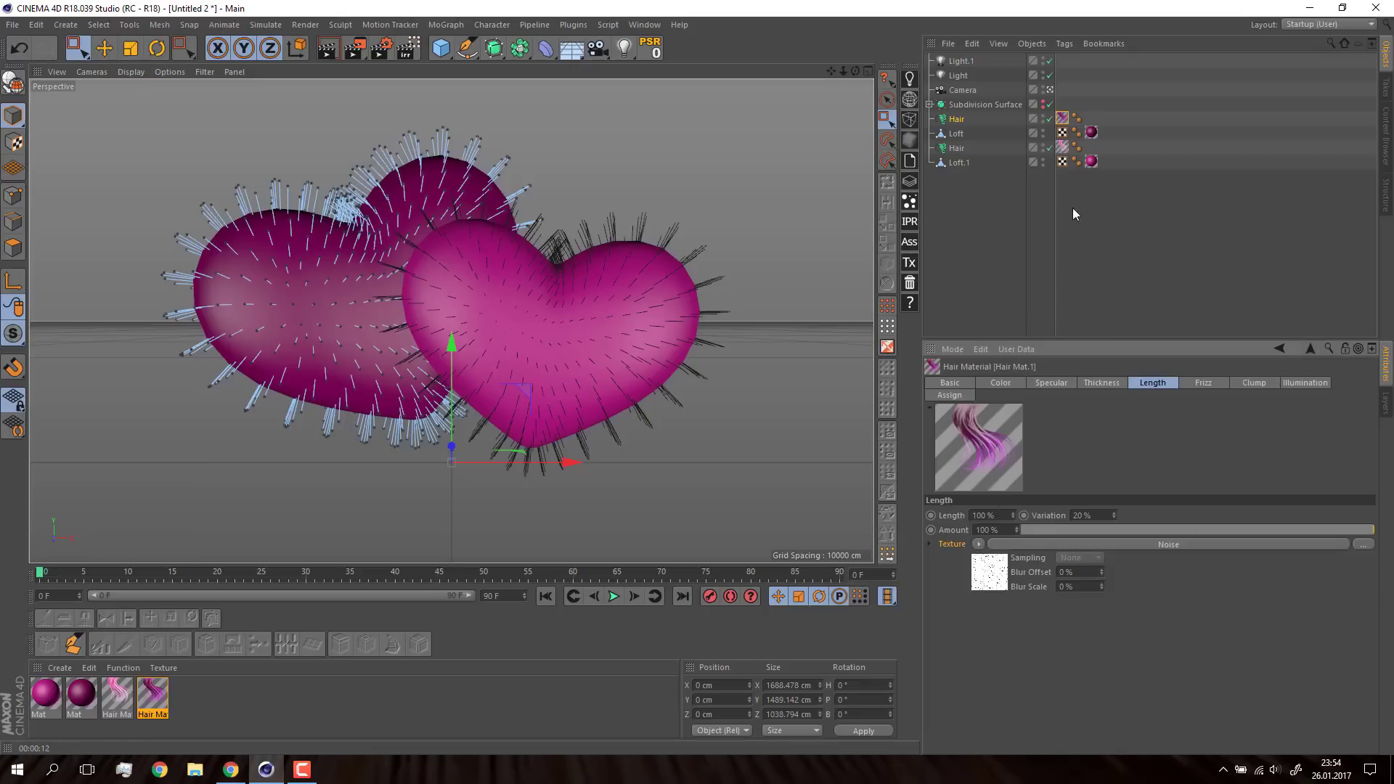
click(117, 693)
click(950, 382)
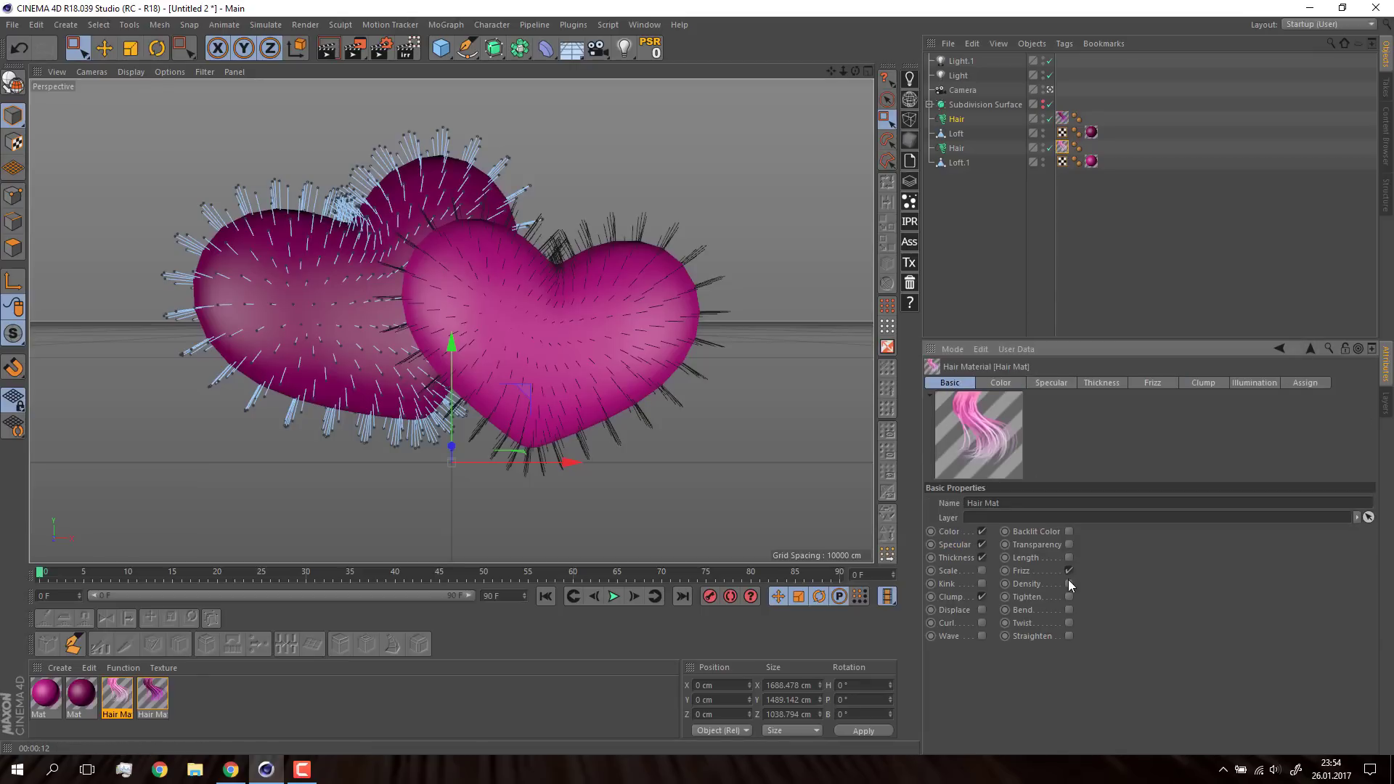
click(1069, 557)
click(1152, 382)
right_click(947, 545)
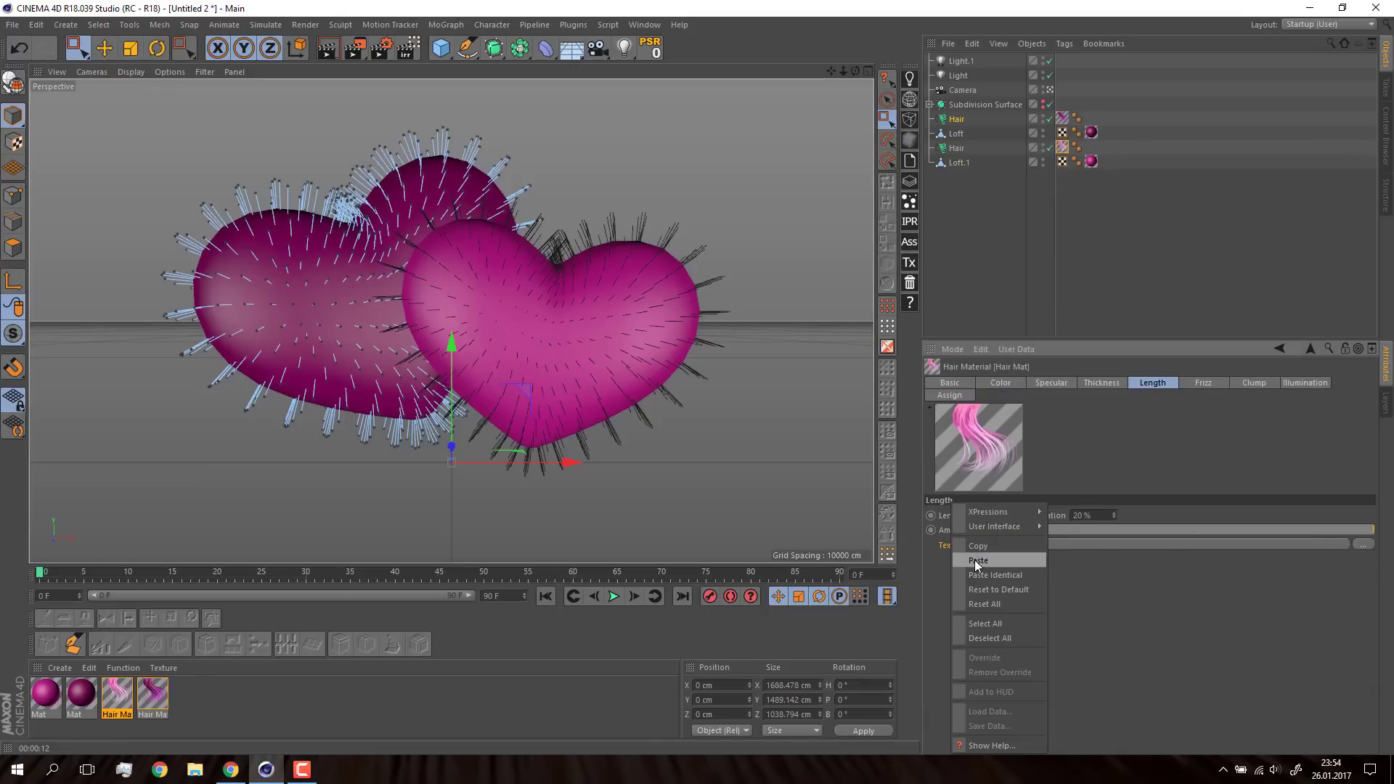
click(978, 561)
click(970, 248)
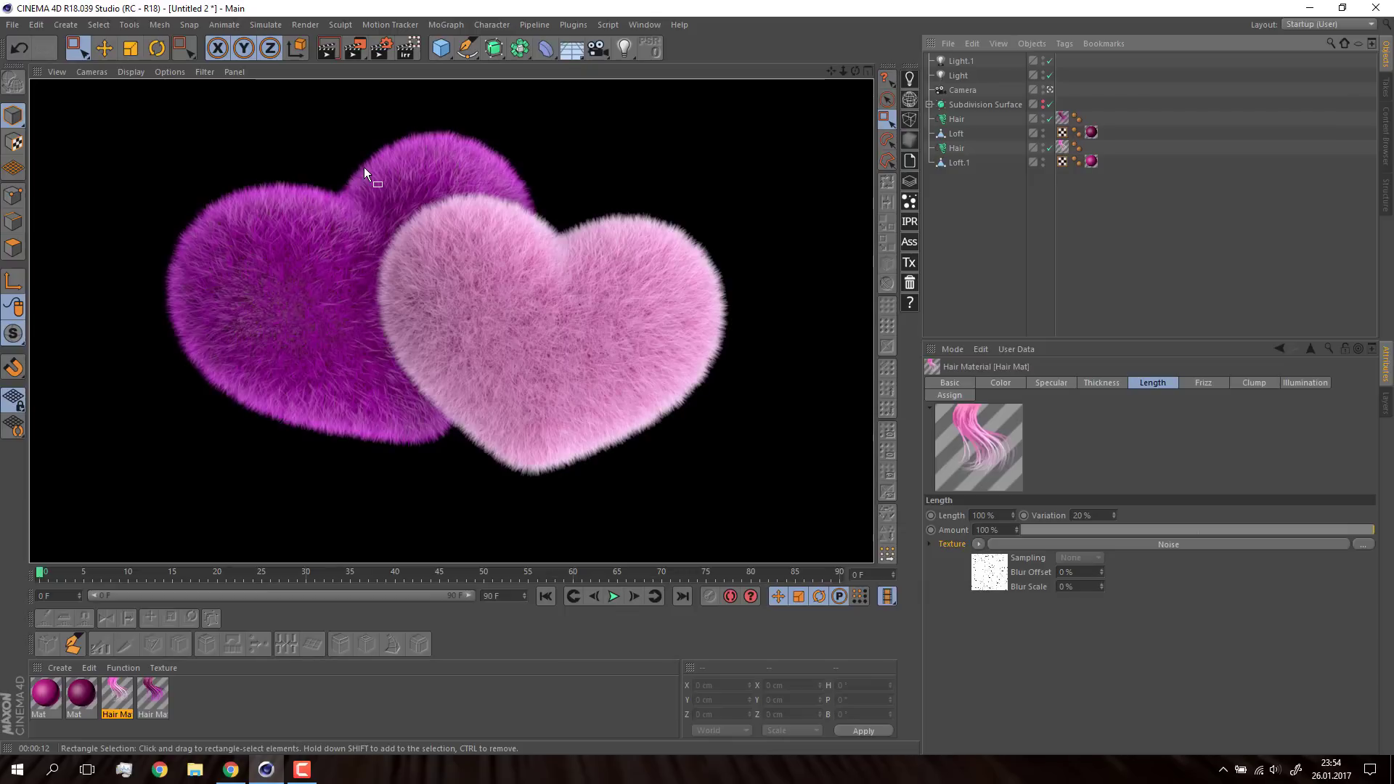
click(959, 74)
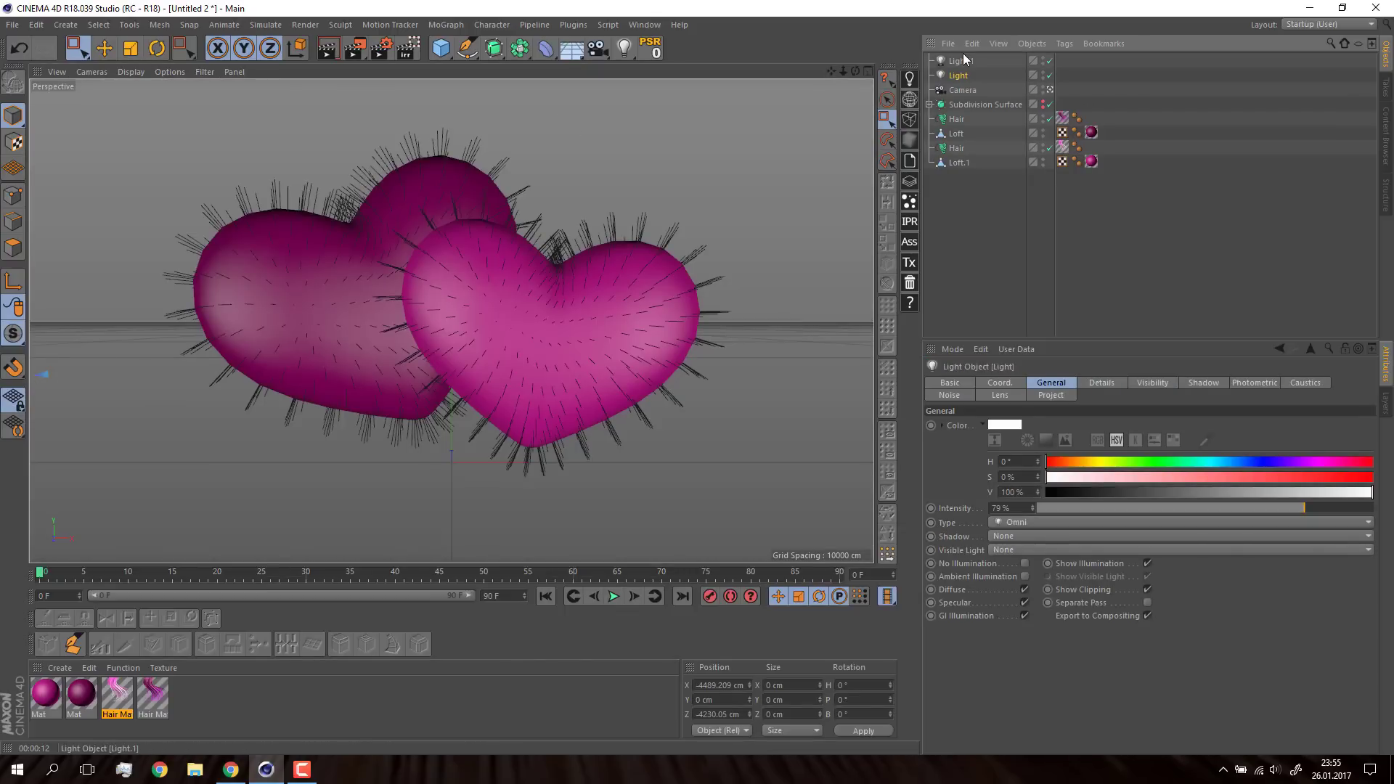
Step: Check the Light.1 and Light settings, then render a preview of the two hearts
click(960, 61)
click(944, 75)
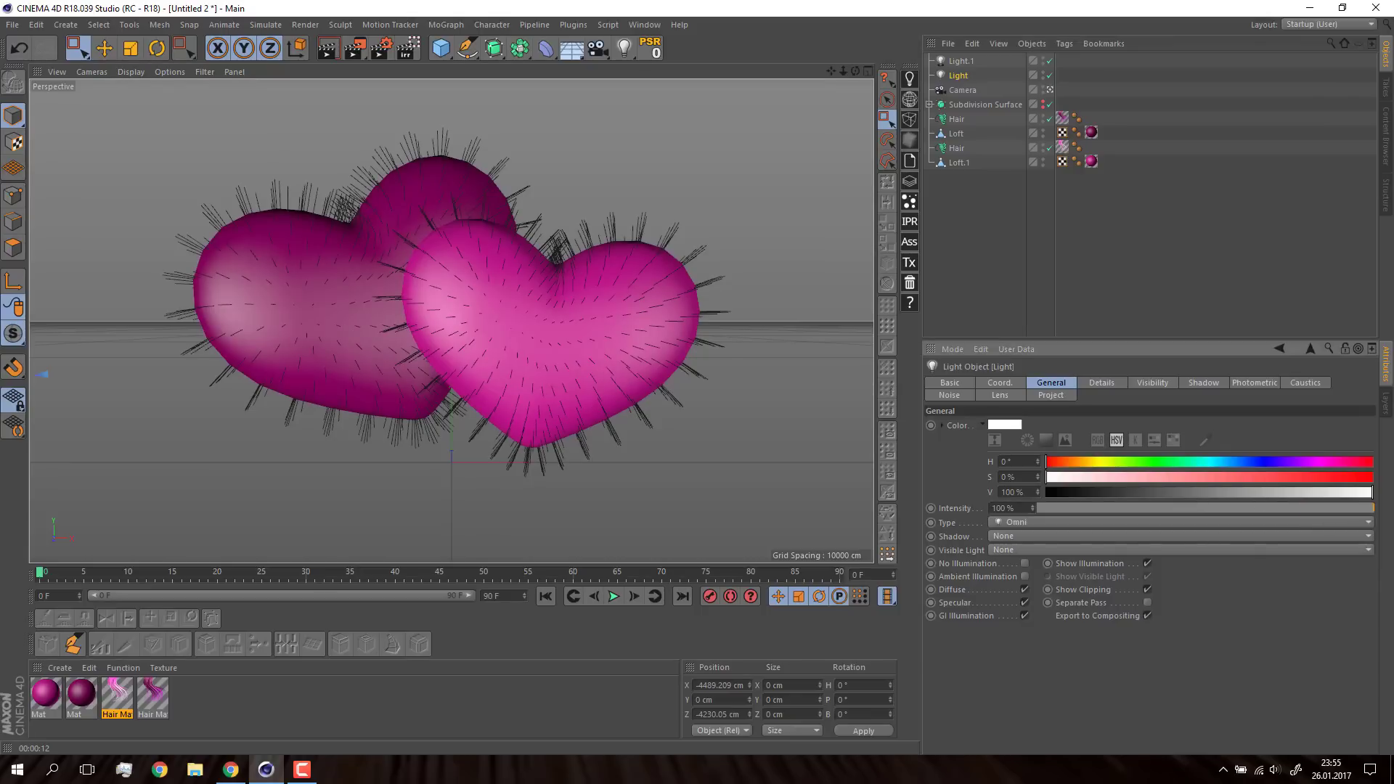
click(328, 50)
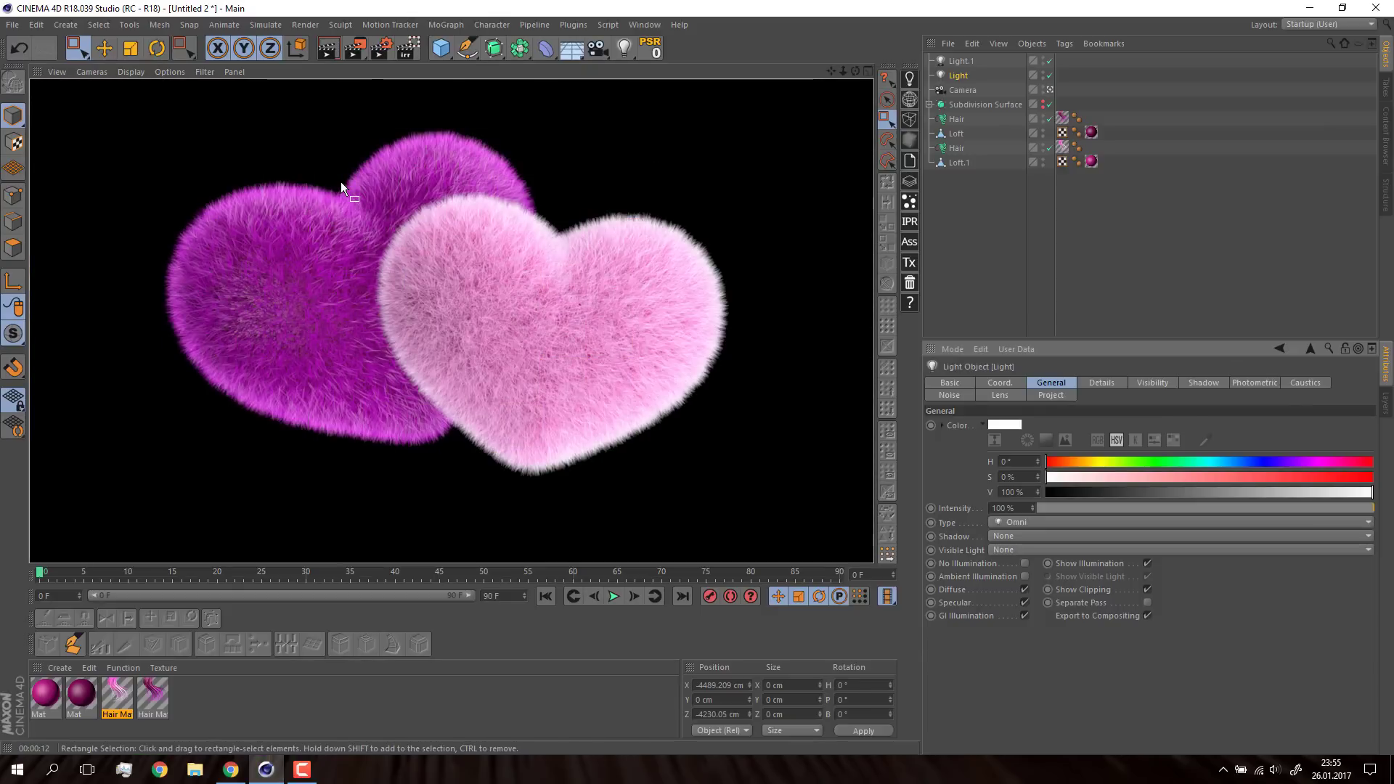
Step: Clear the preview and check the first Hair object's hair count and segment settings
click(1047, 119)
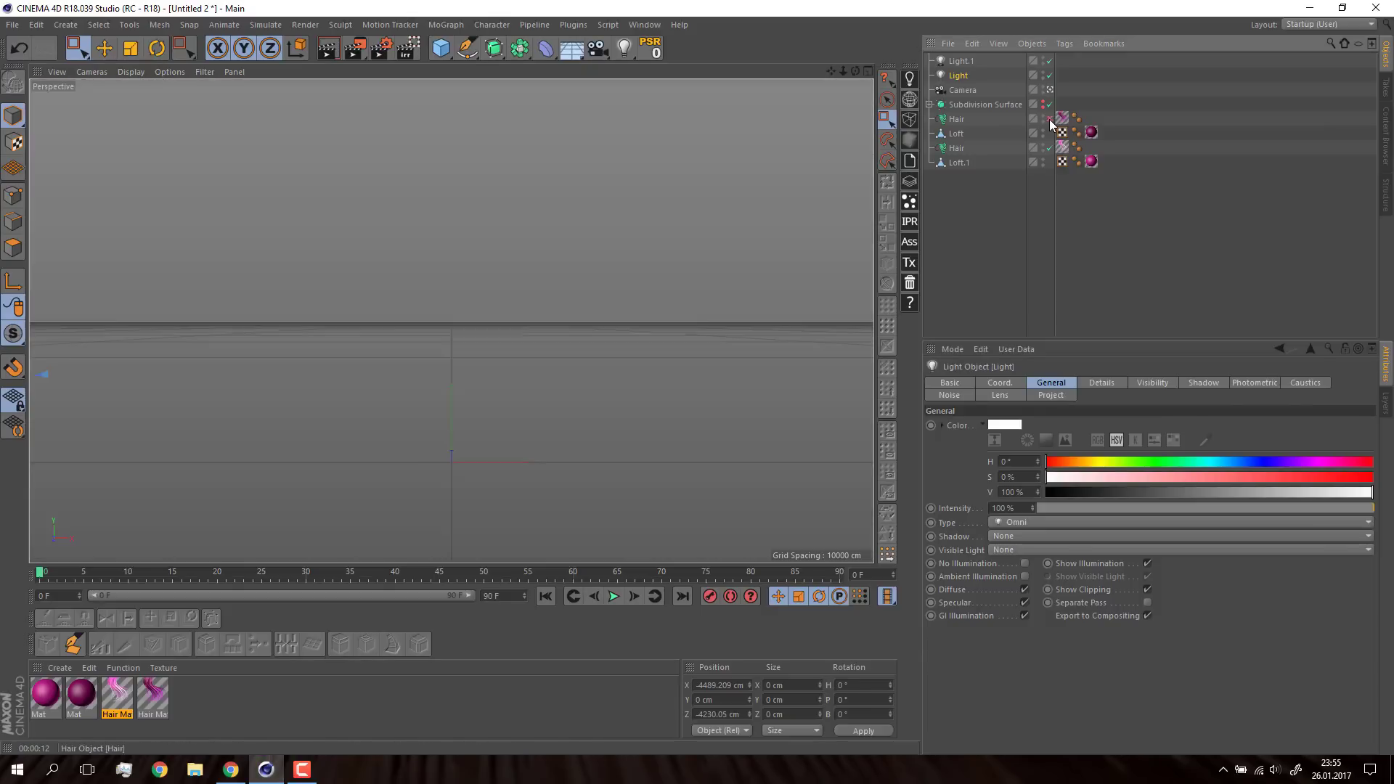
click(1046, 120)
click(979, 119)
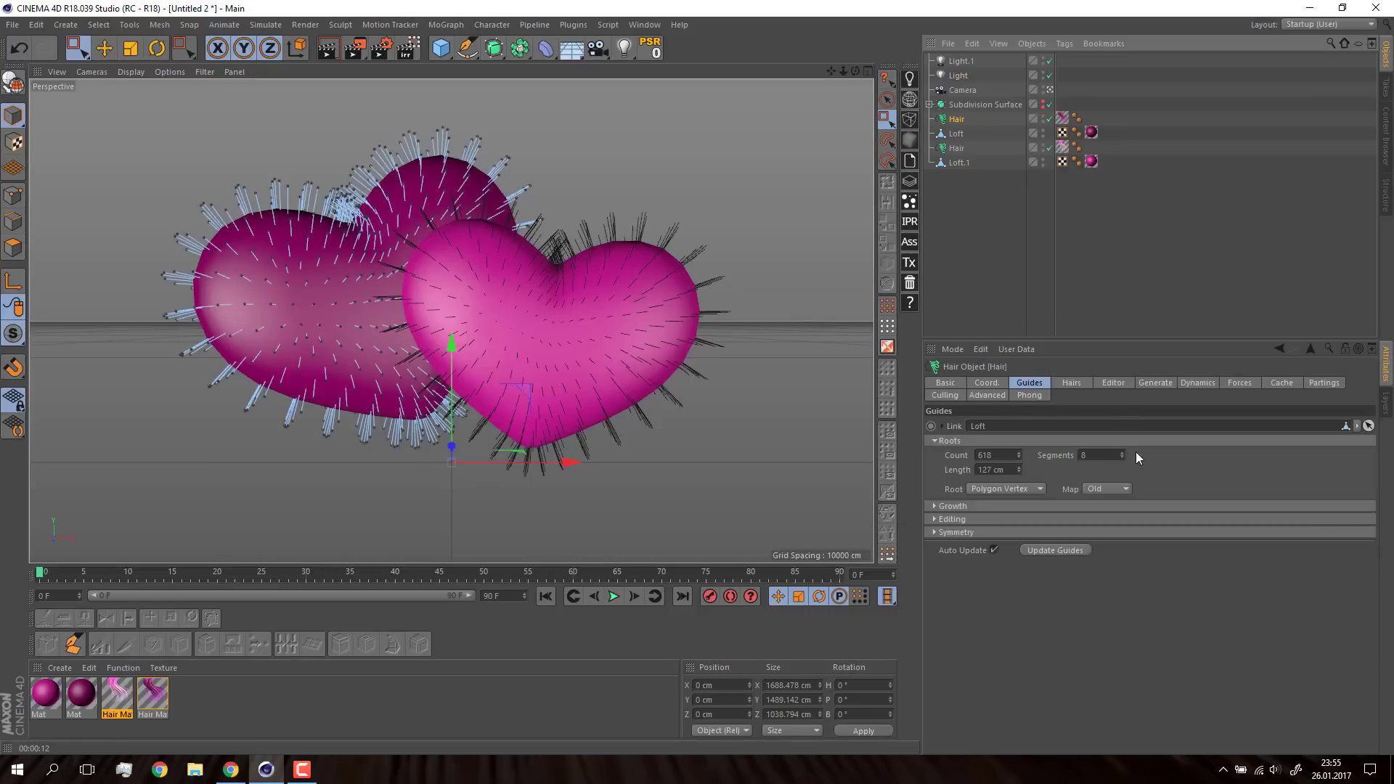
click(1067, 381)
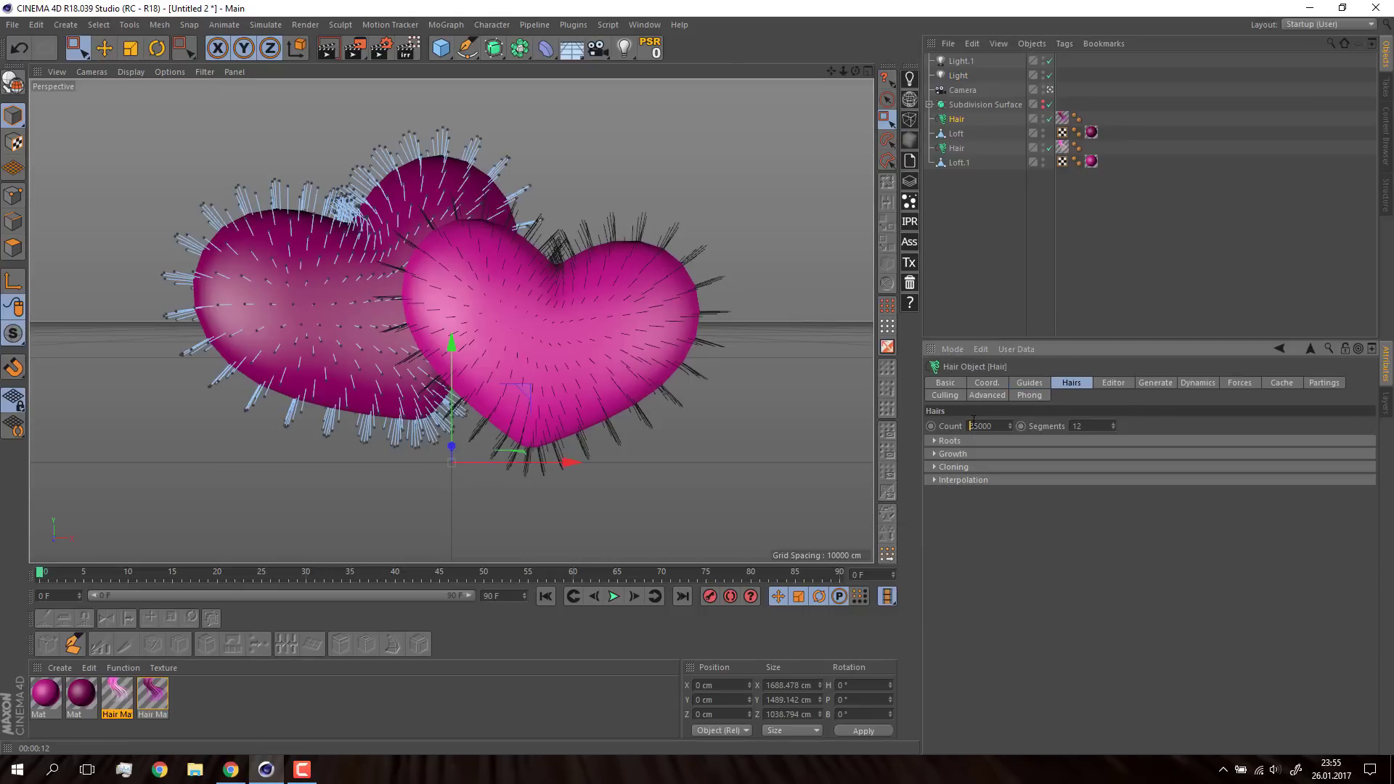
Step: Set the Hair Mat root thickness to 5 cm and add a Background object
click(1062, 119)
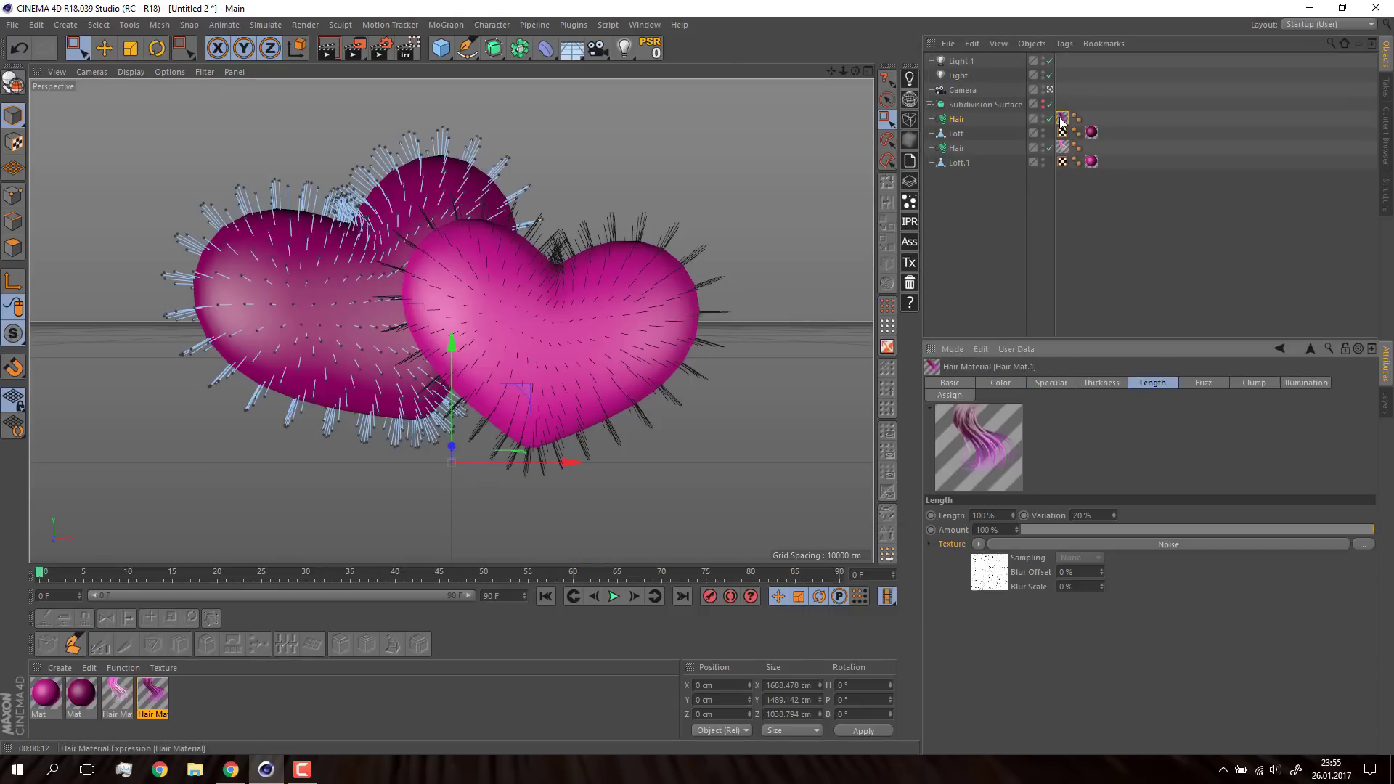
click(1102, 383)
click(996, 515)
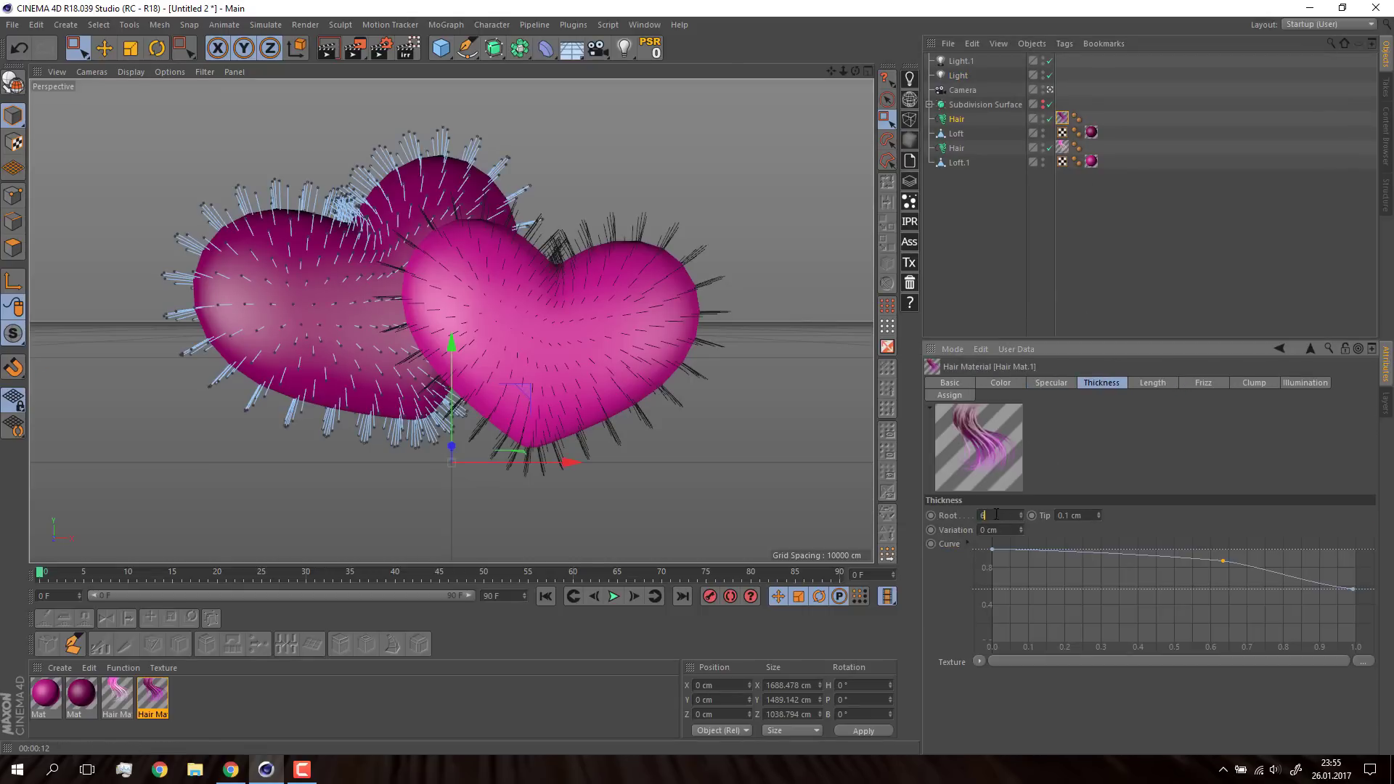
click(117, 694)
click(975, 513)
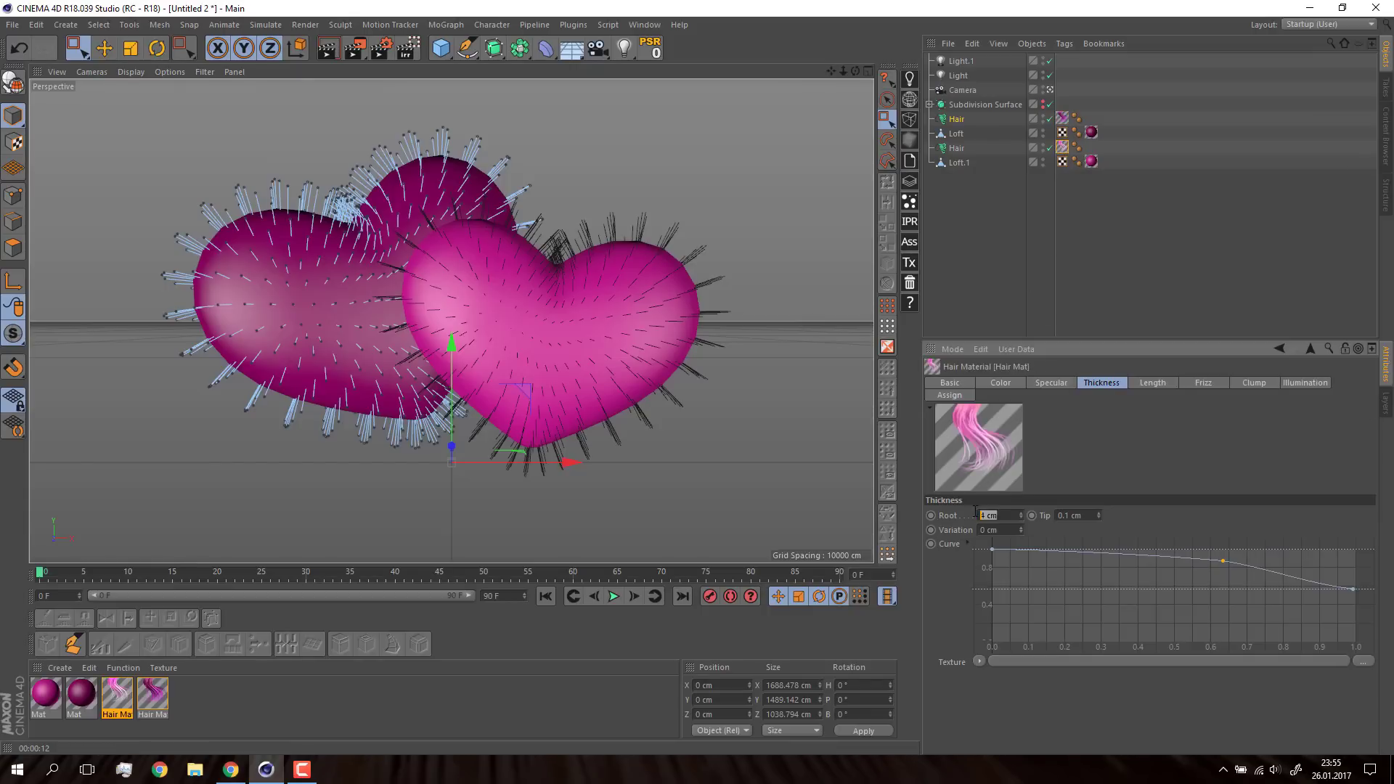
text(5)
key(Return)
click(538, 124)
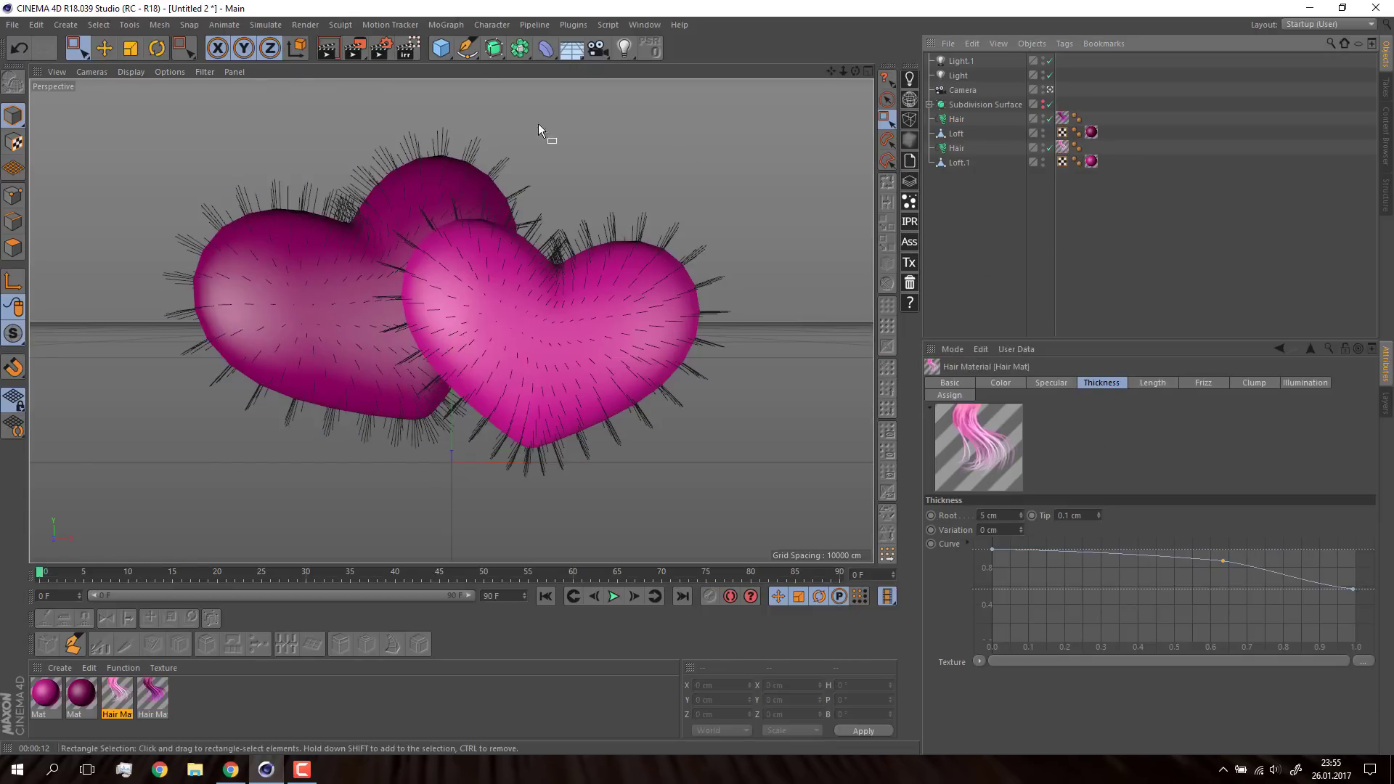
drag(573, 50, 642, 175)
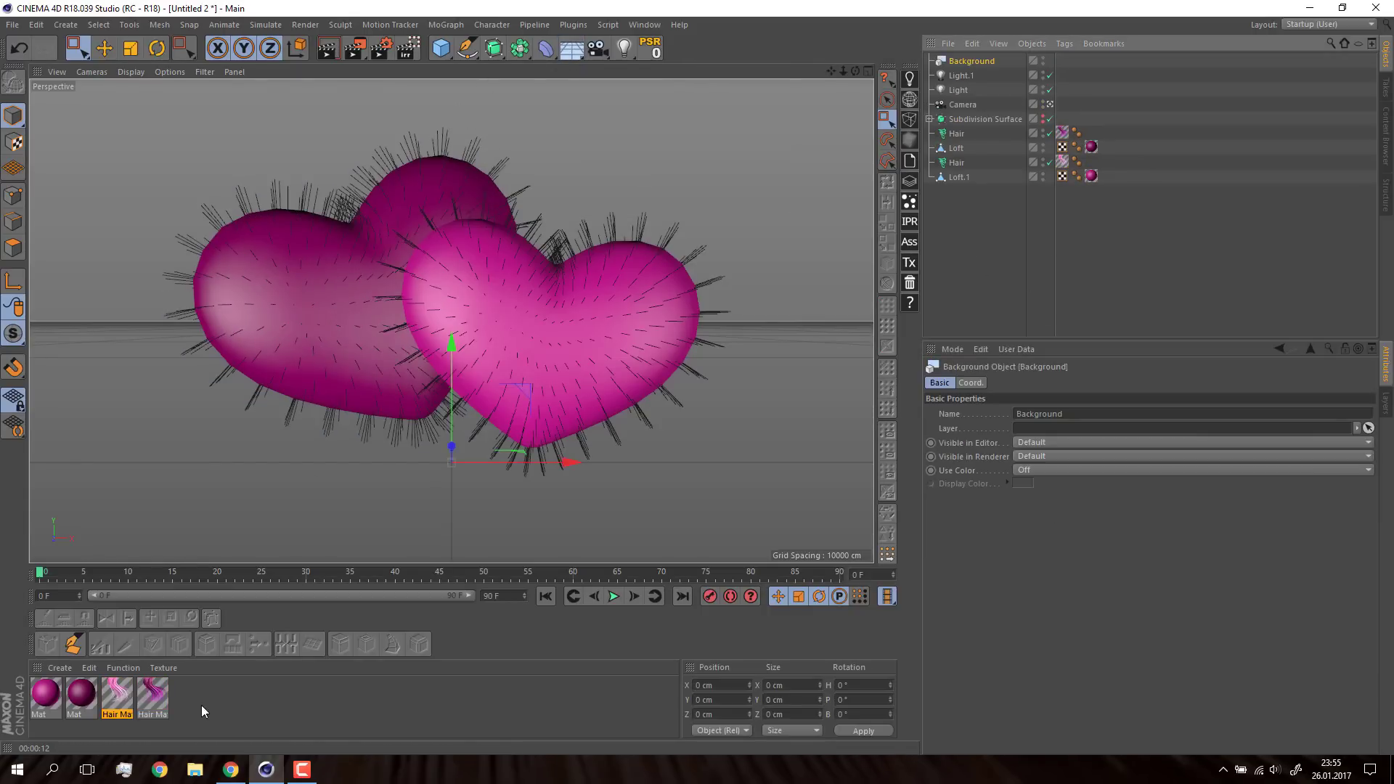
Step: Create a new material whose colour is a 2D - Circular gradient
double_click(196, 700)
click(1003, 604)
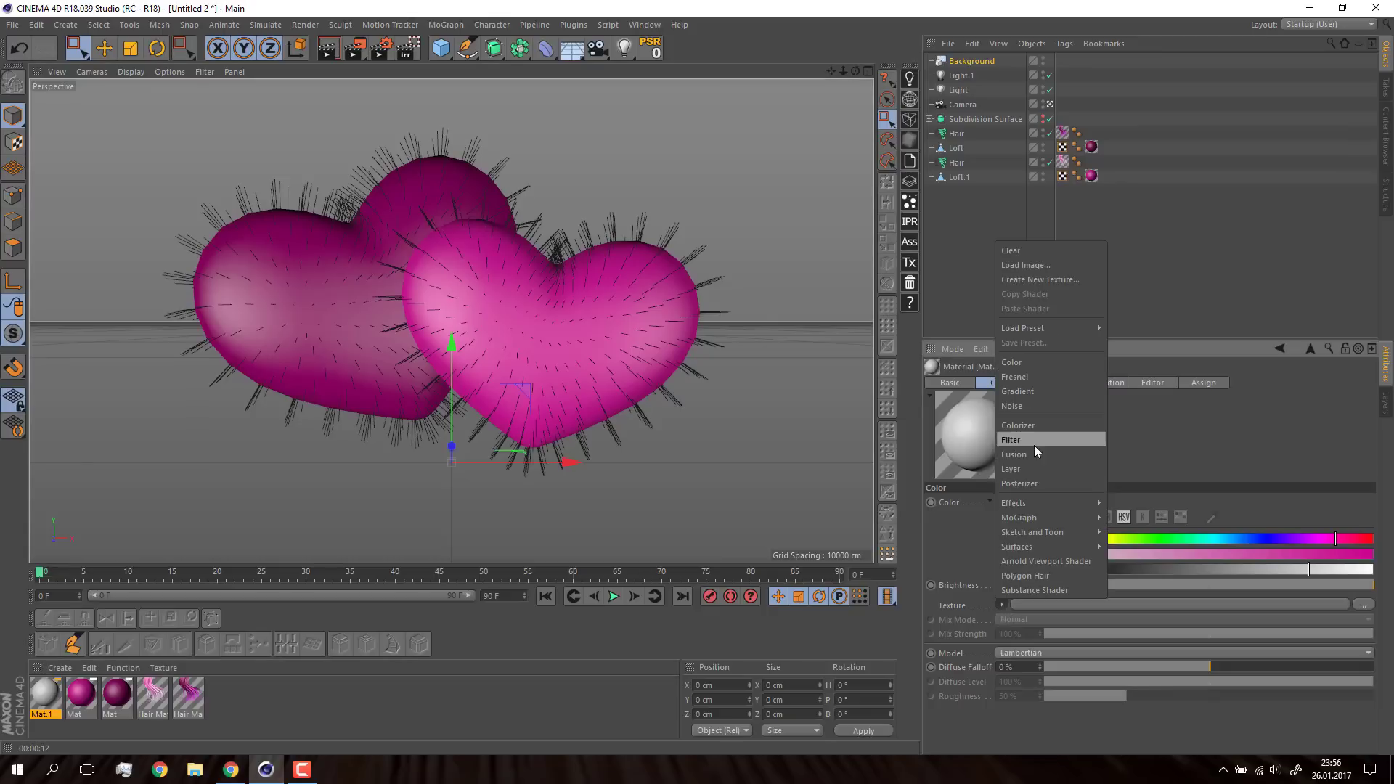
click(1022, 390)
click(1014, 631)
click(1014, 523)
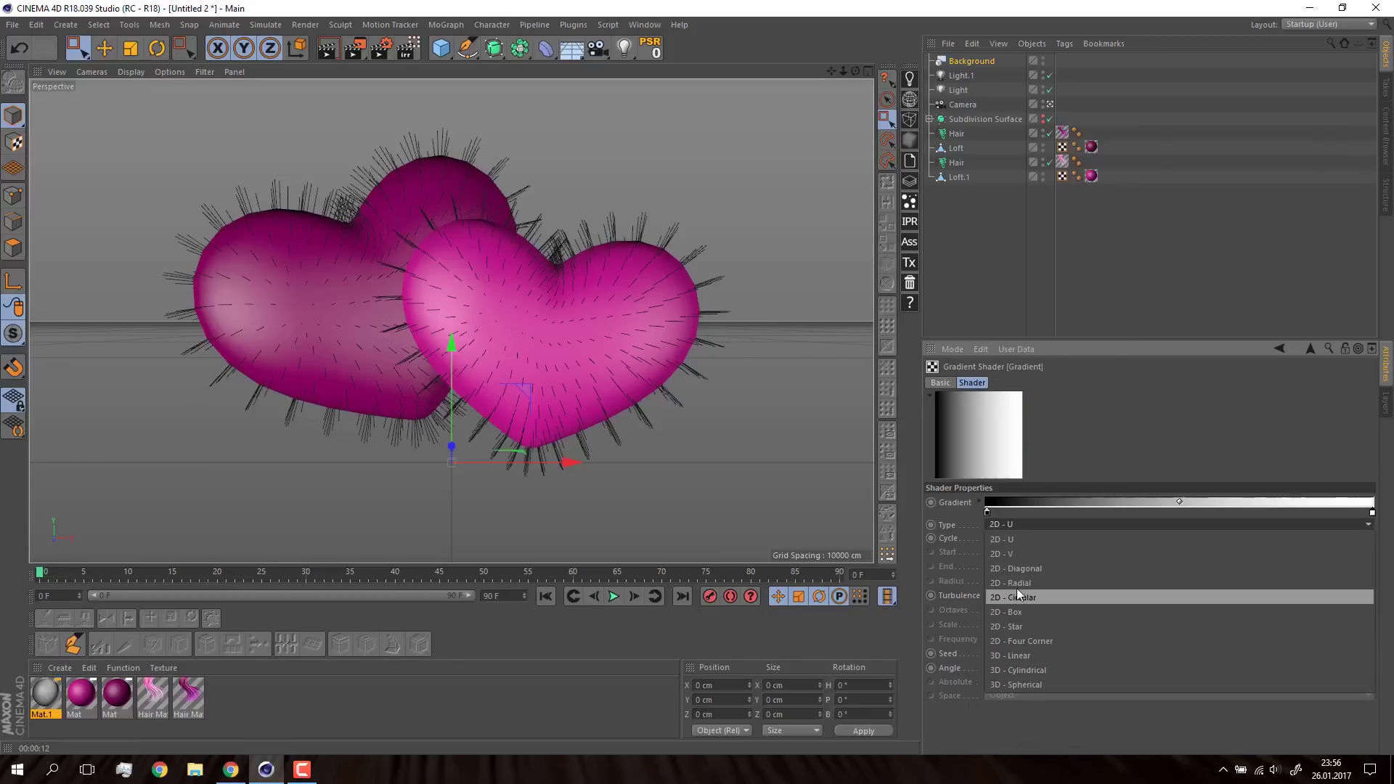
click(1015, 599)
Step: Colour the gradient's left knot pale peach and its right knot salmon
double_click(987, 512)
mouse_move(988, 517)
mouse_down()
mouse_move(948, 517)
mouse_move(1112, 545)
mouse_move(941, 518)
mouse_move(970, 533)
mouse_up()
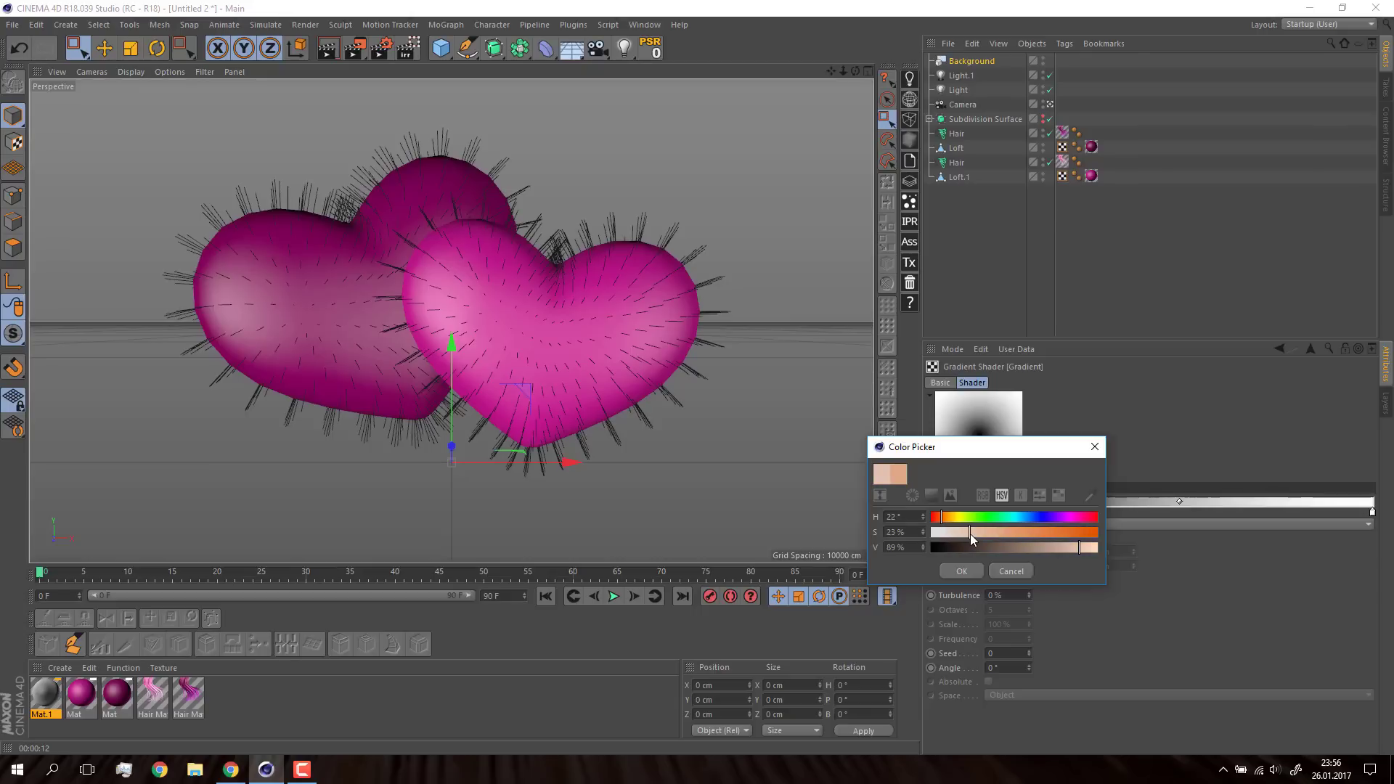
click(963, 571)
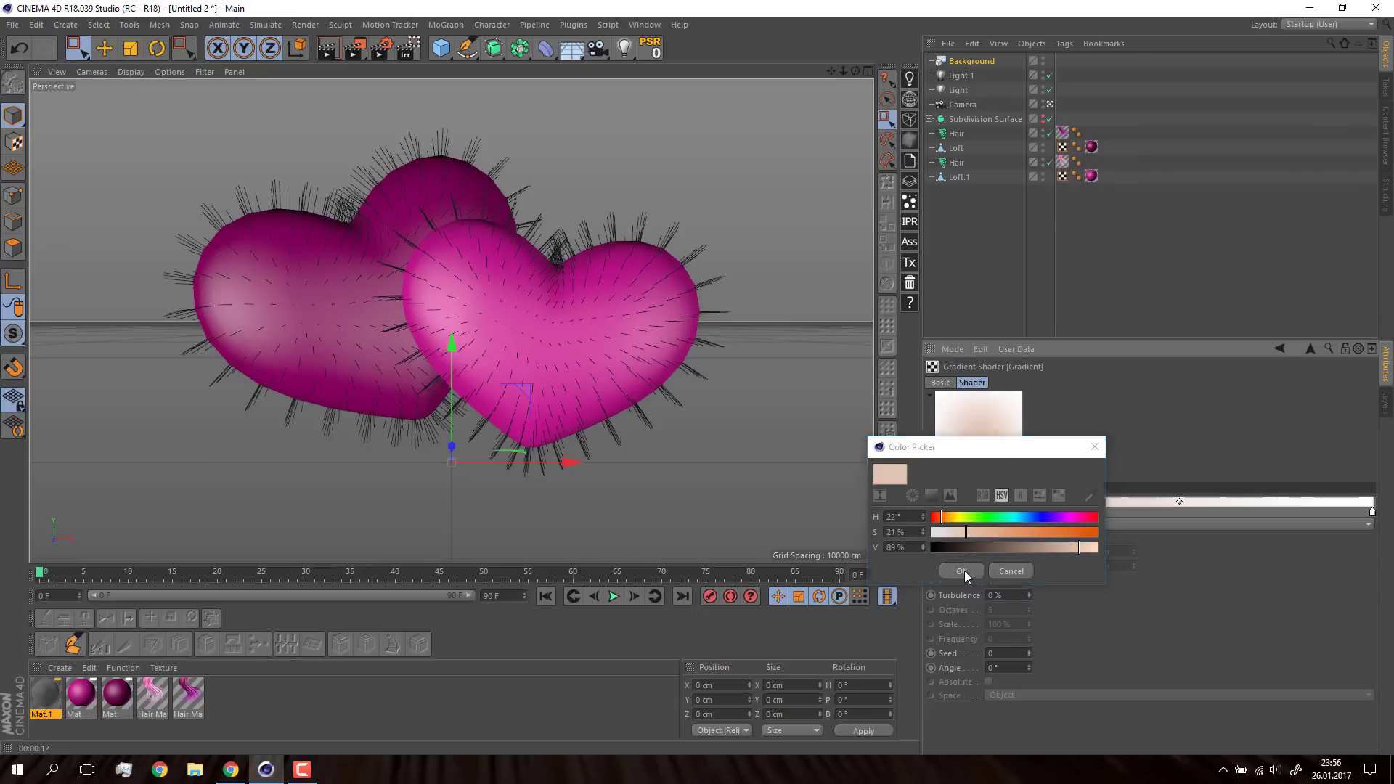
double_click(1371, 514)
click(1225, 516)
drag(1271, 532, 1287, 534)
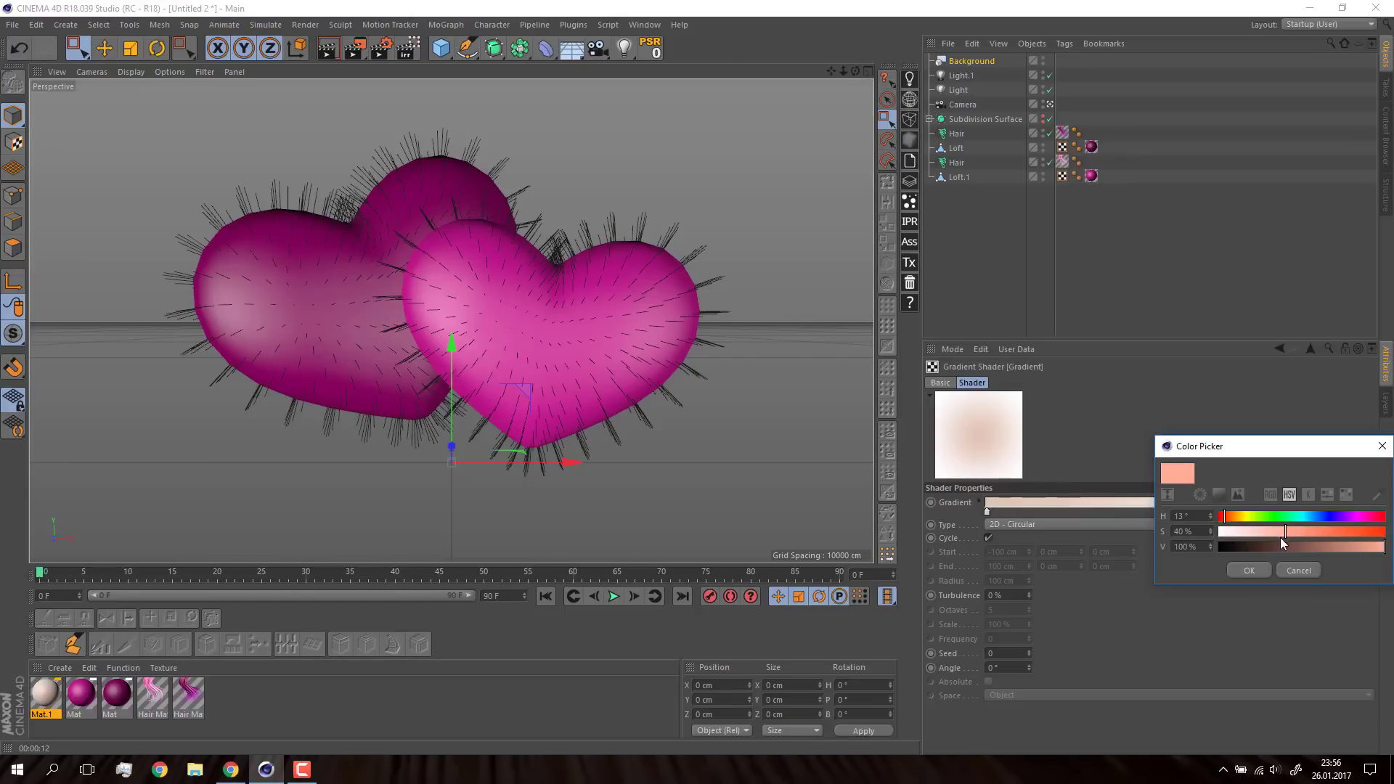
click(1249, 571)
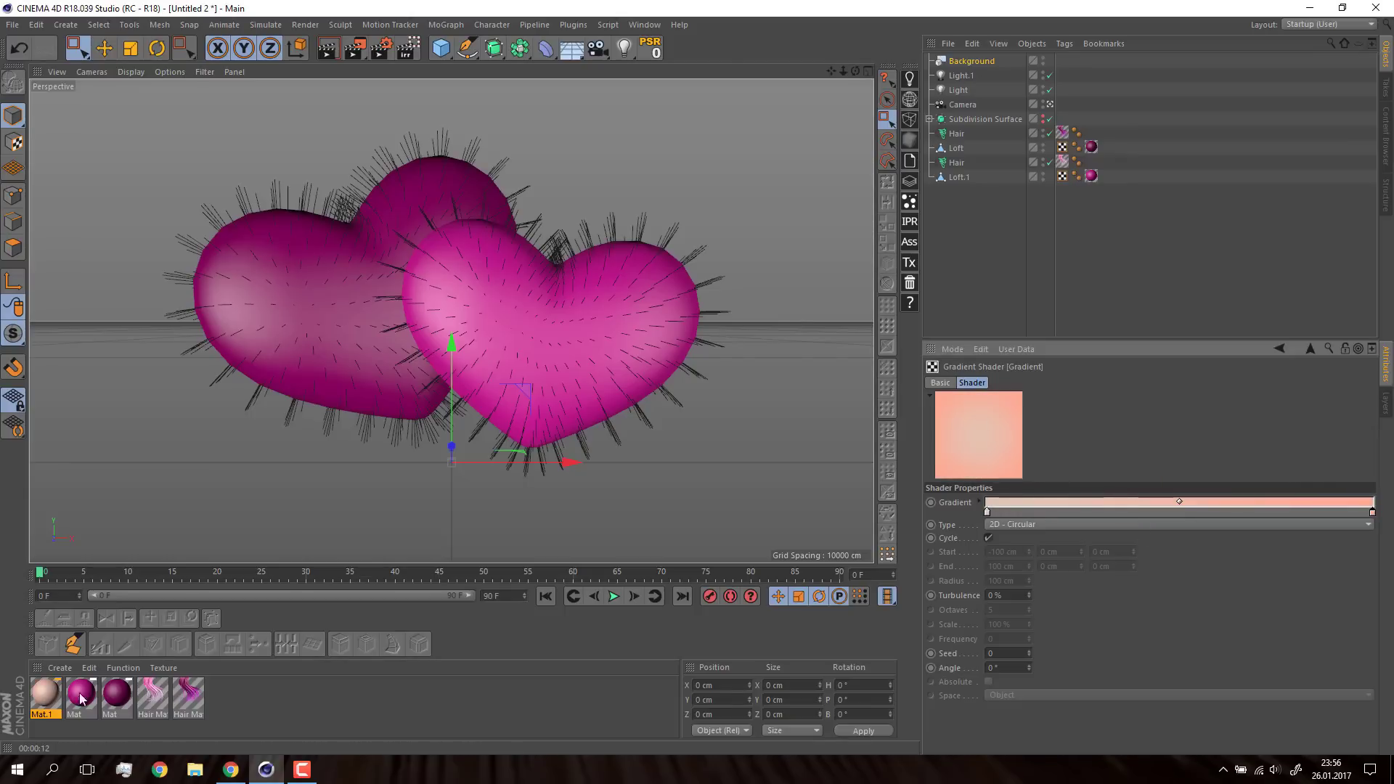
Step: Apply Mat.1 to the Background and lighten the gradient's left knot colour
drag(43, 694, 970, 64)
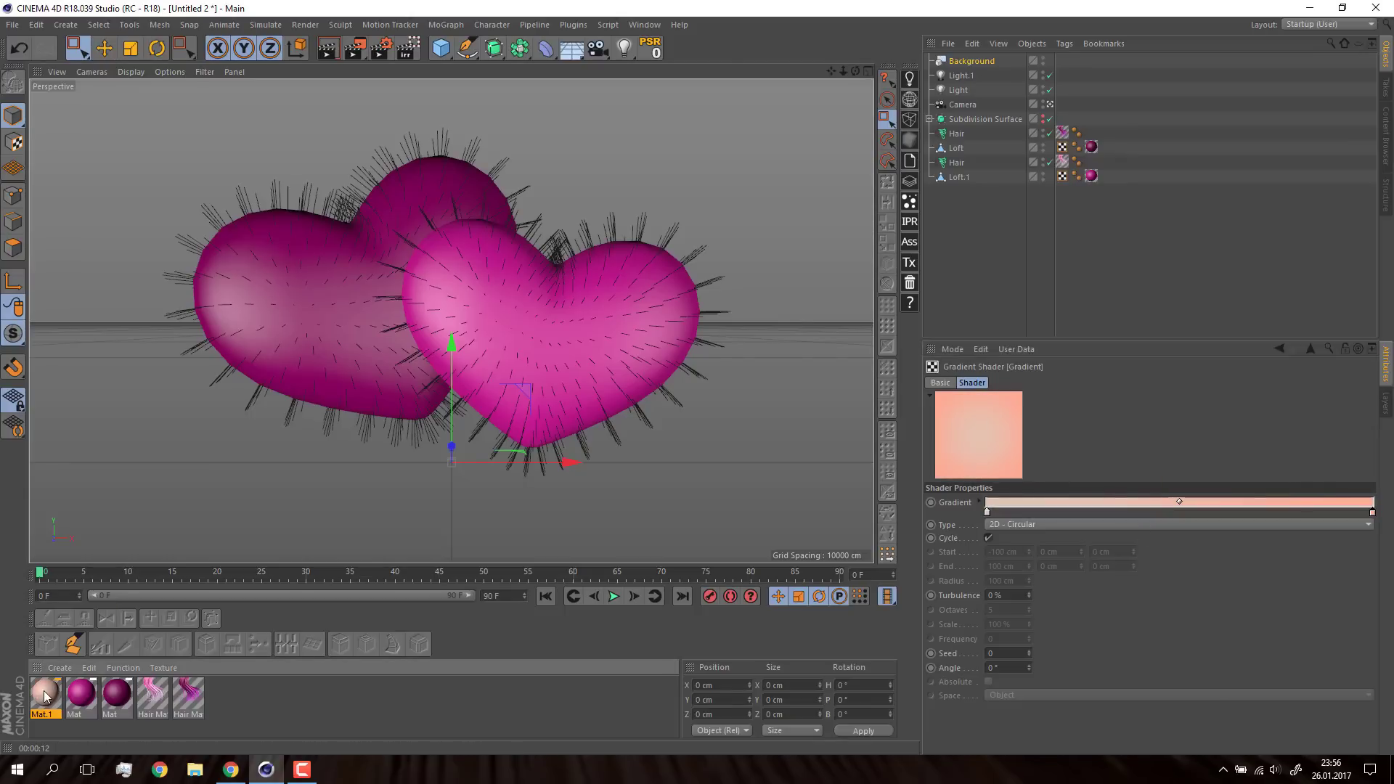
click(963, 229)
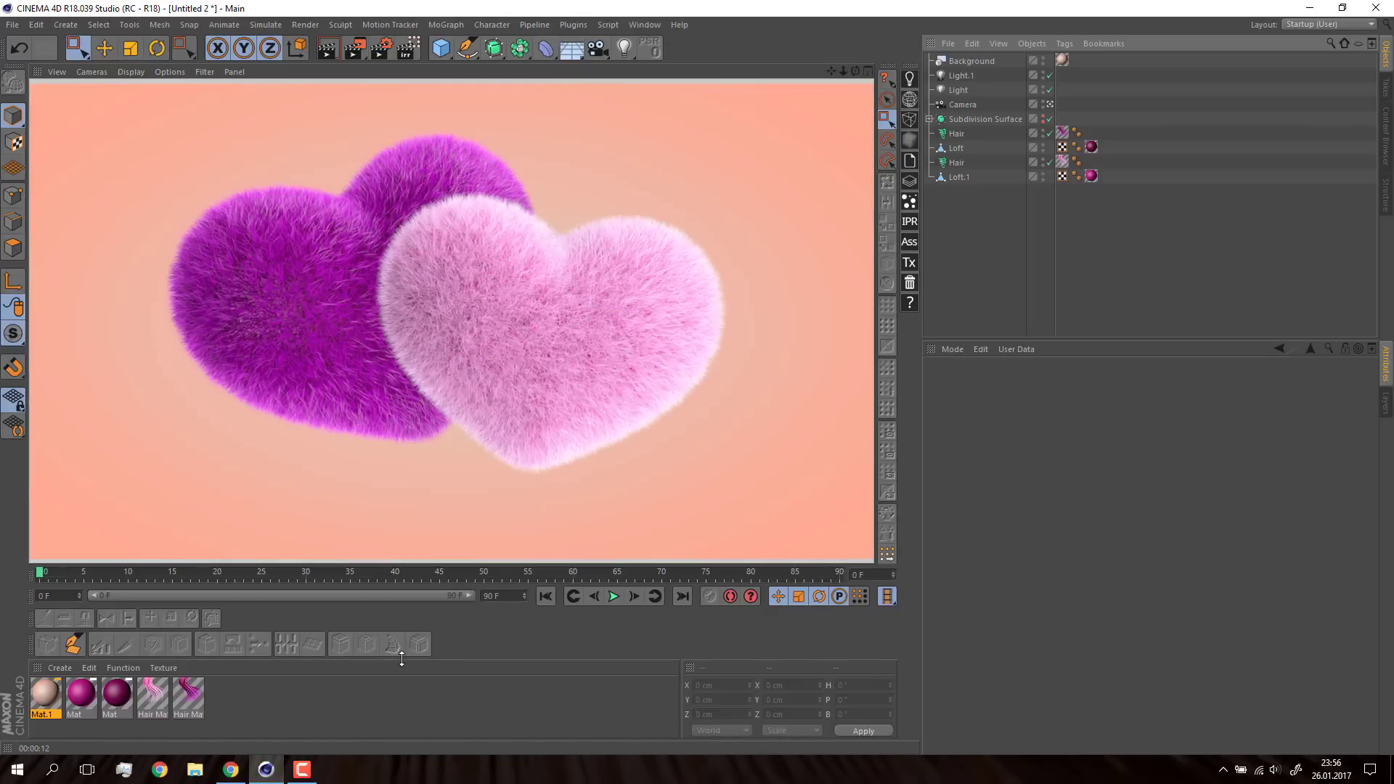
click(1062, 59)
click(1024, 629)
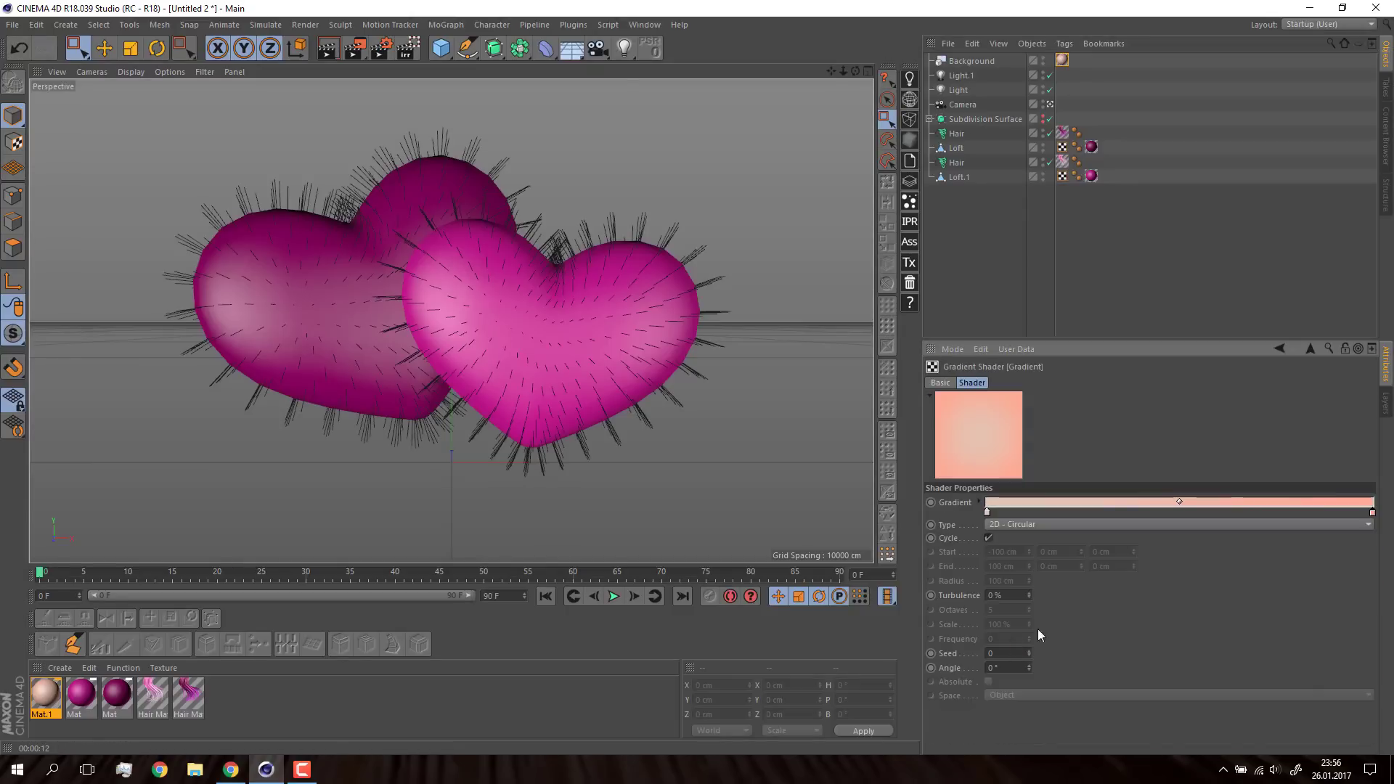
double_click(988, 512)
drag(1003, 541, 958, 533)
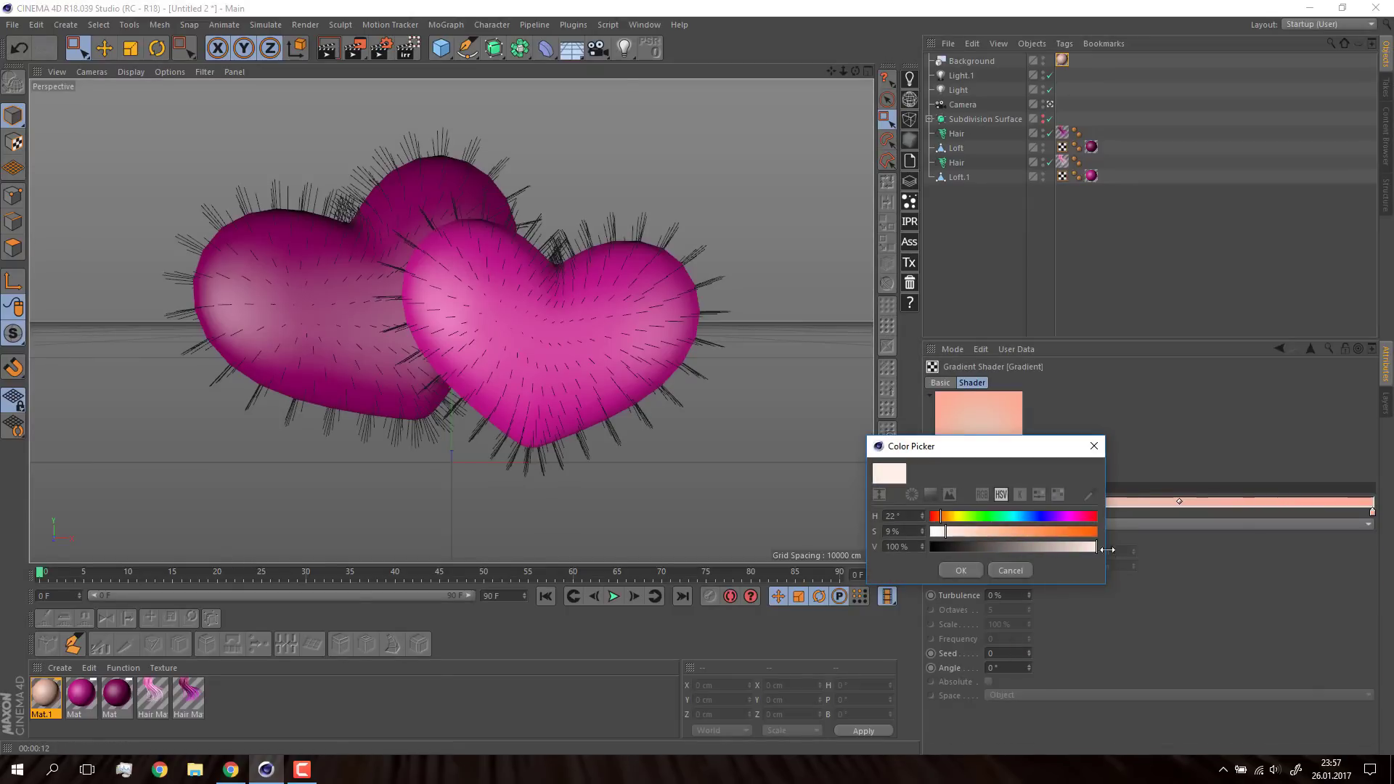
click(961, 570)
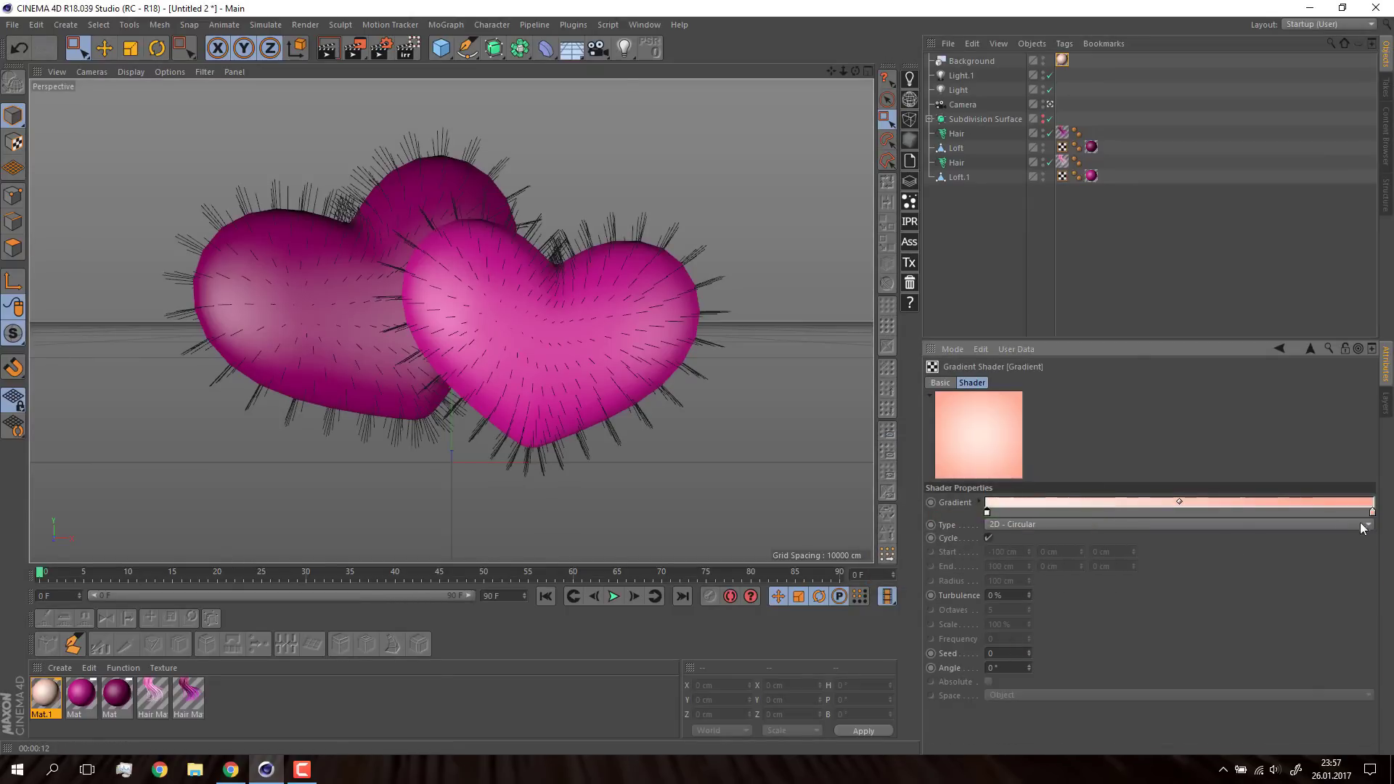
double_click(1372, 513)
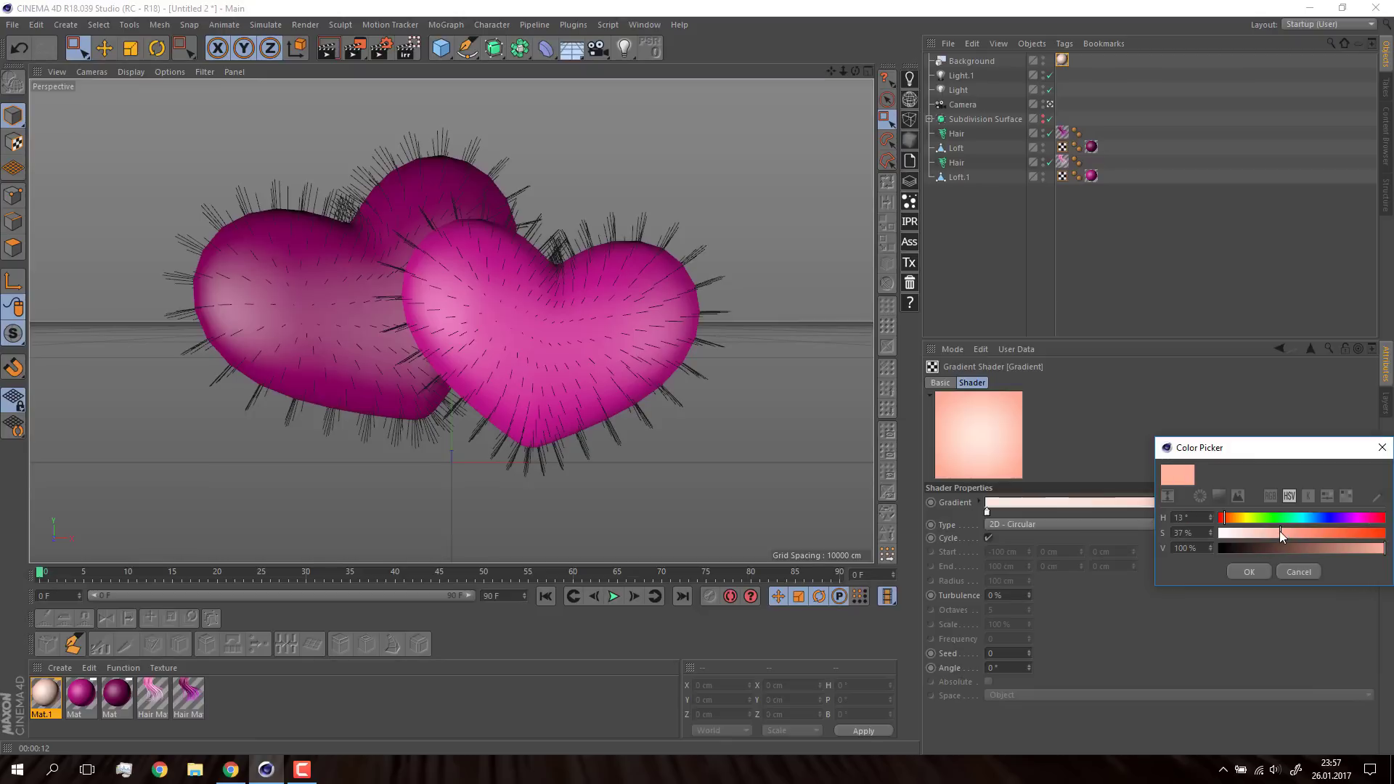
click(1242, 570)
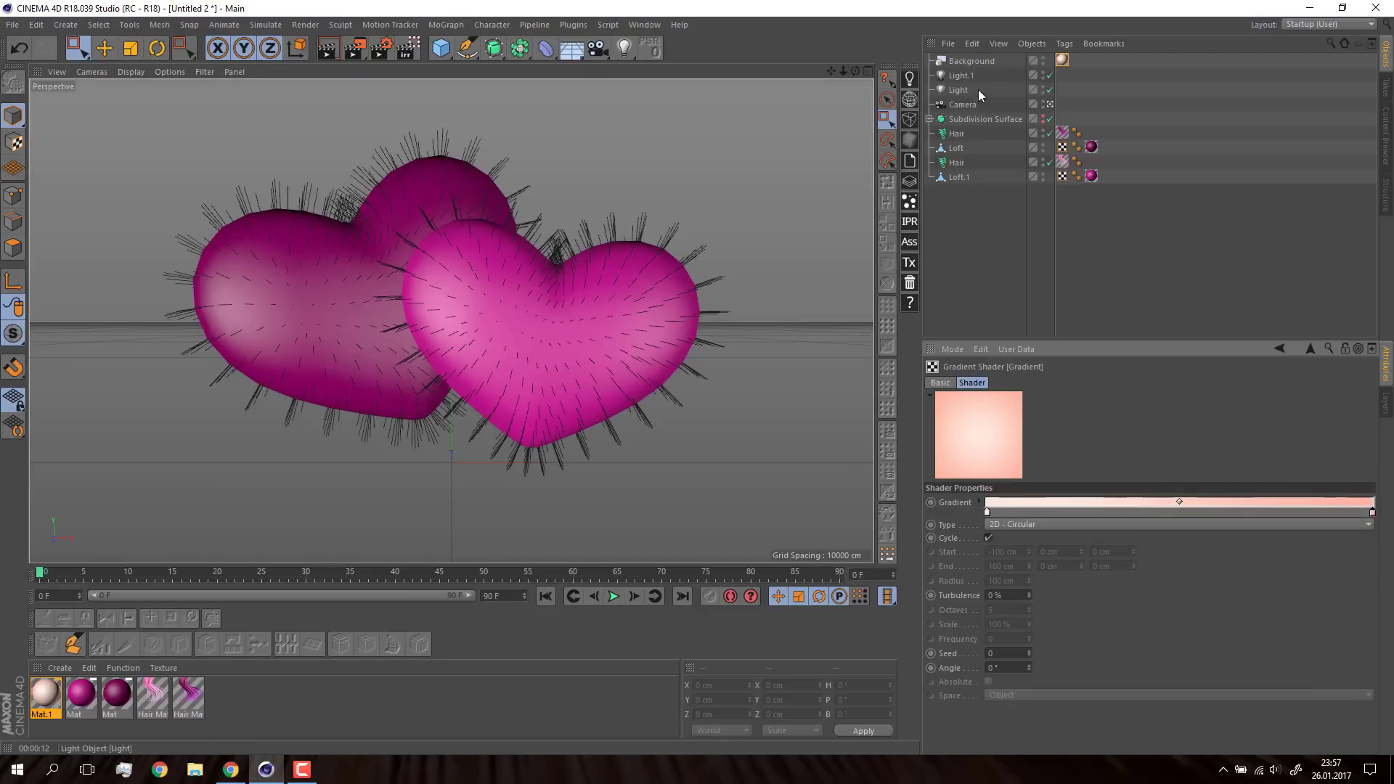
click(961, 75)
Step: Move both lights further back from the hearts to Z −5252 cm in the Top view
middle_click(755, 154)
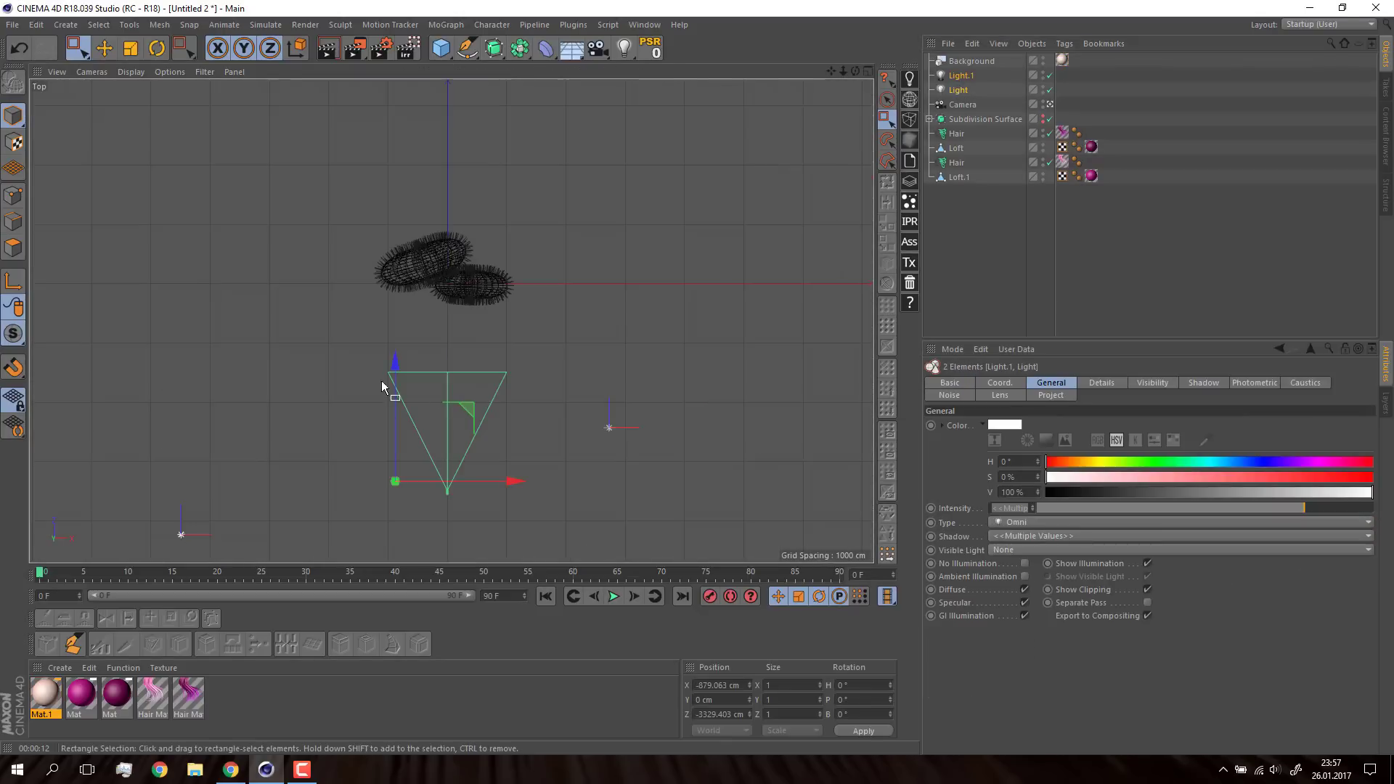
drag(386, 385, 373, 482)
middle_click(373, 482)
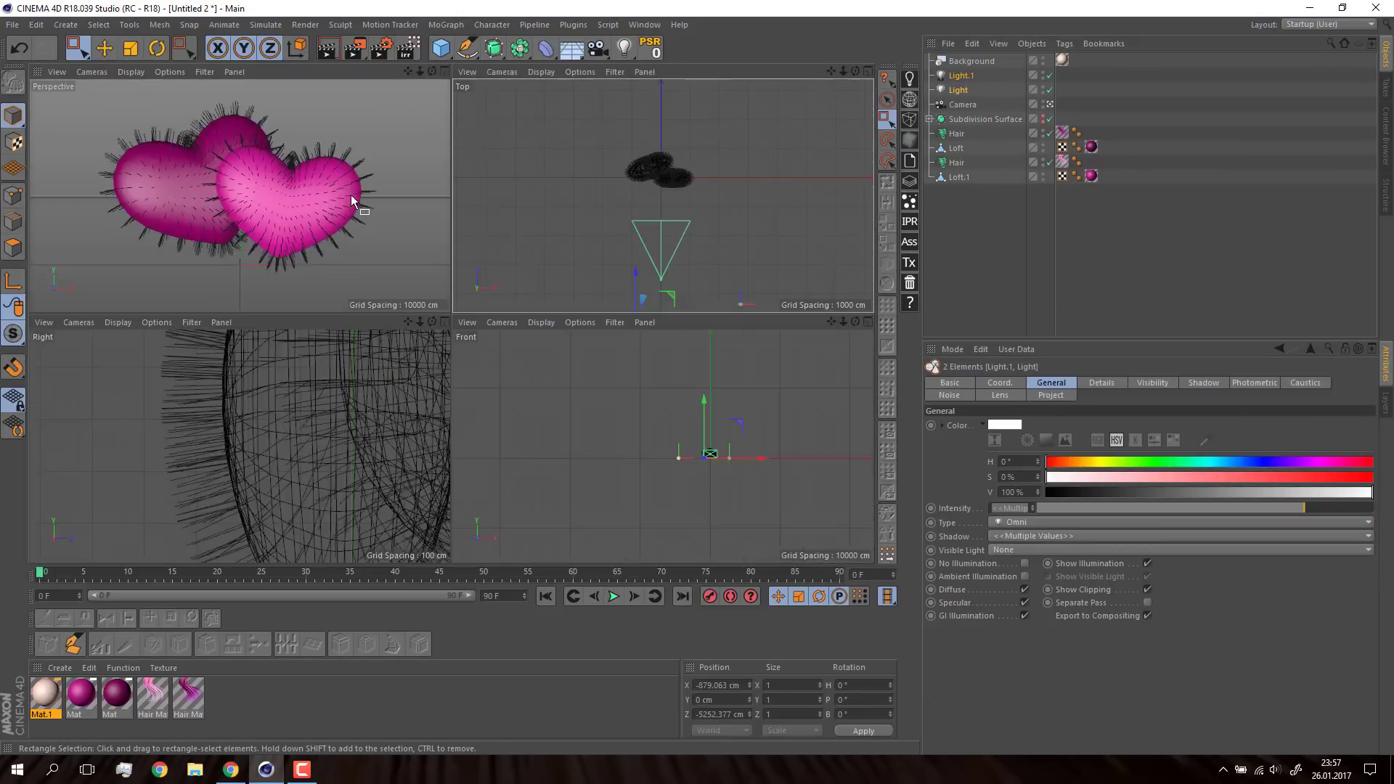
middle_click(351, 194)
Step: Turn off Reflectance on both heart materials
click(1091, 146)
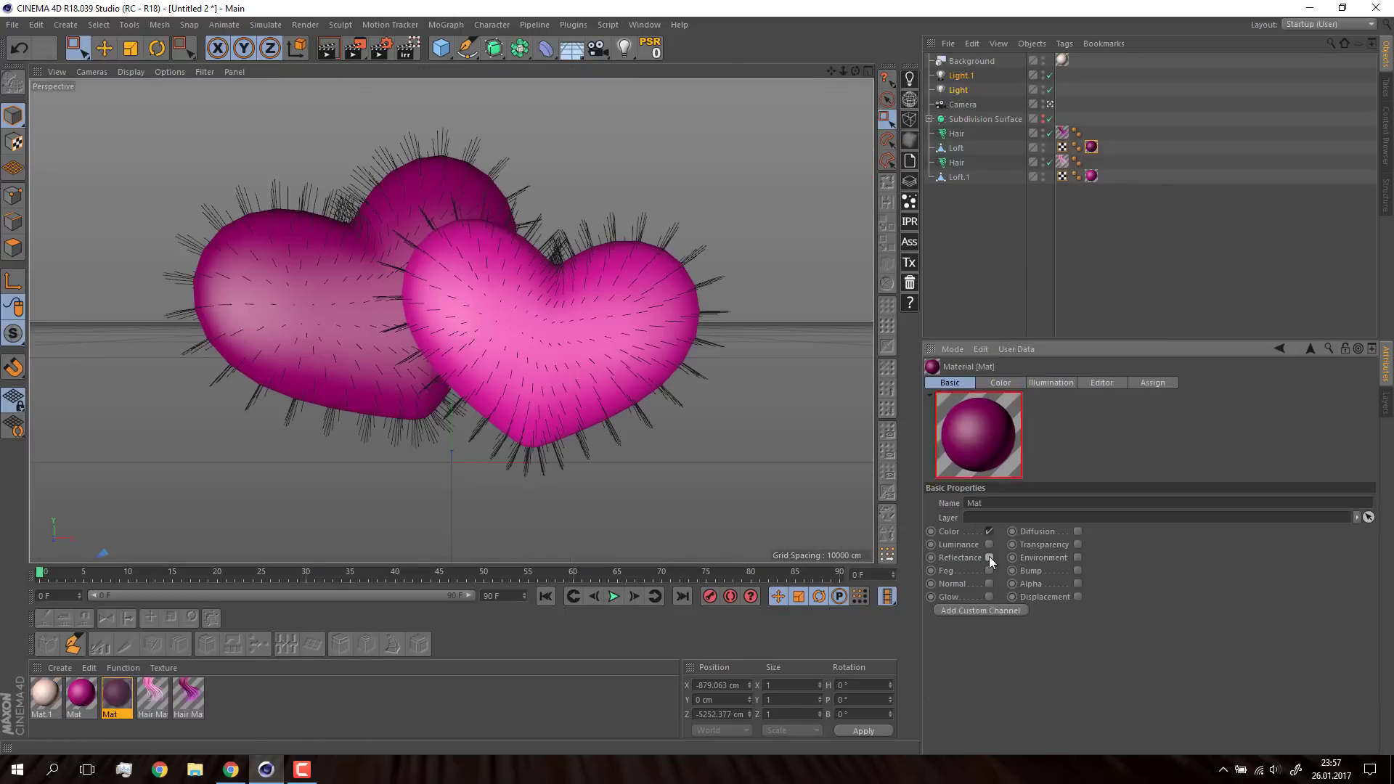
click(1091, 177)
double_click(1091, 177)
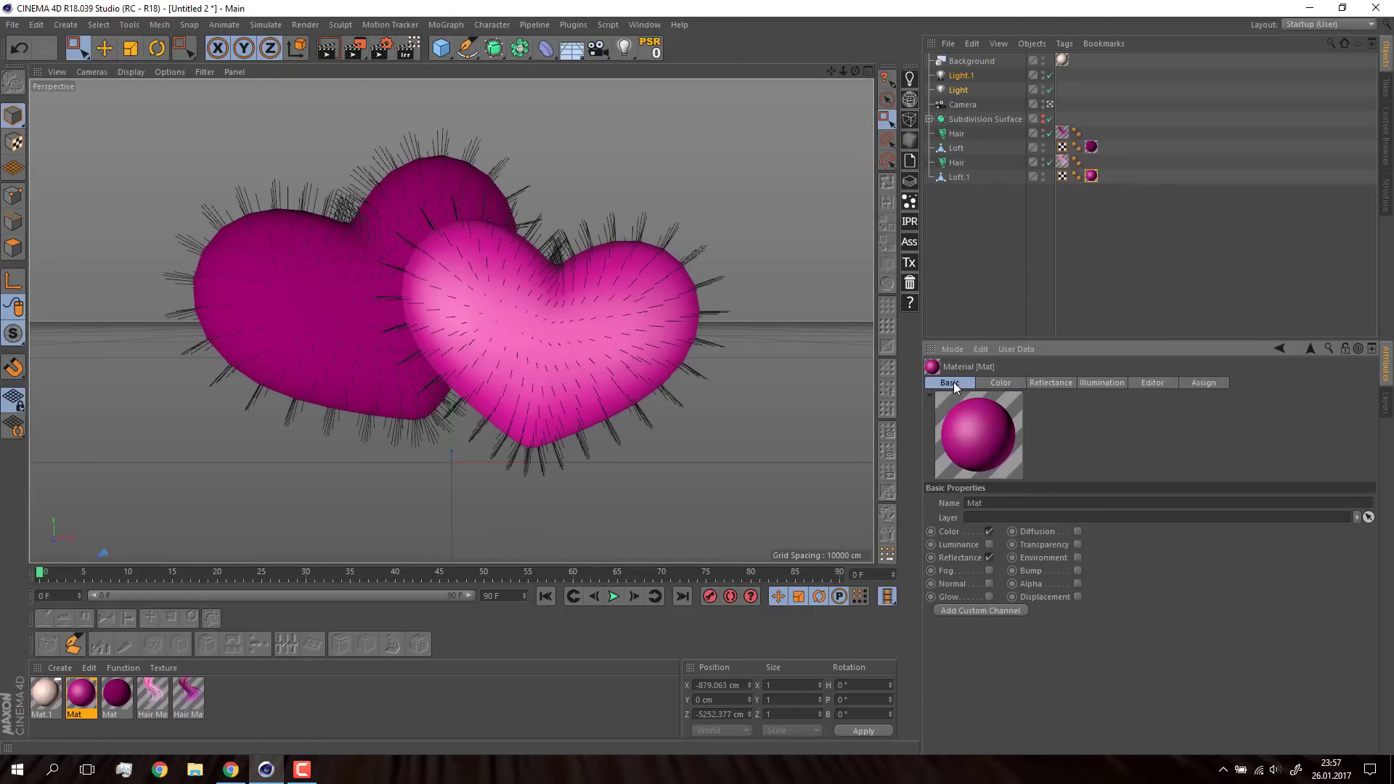
click(989, 545)
click(369, 88)
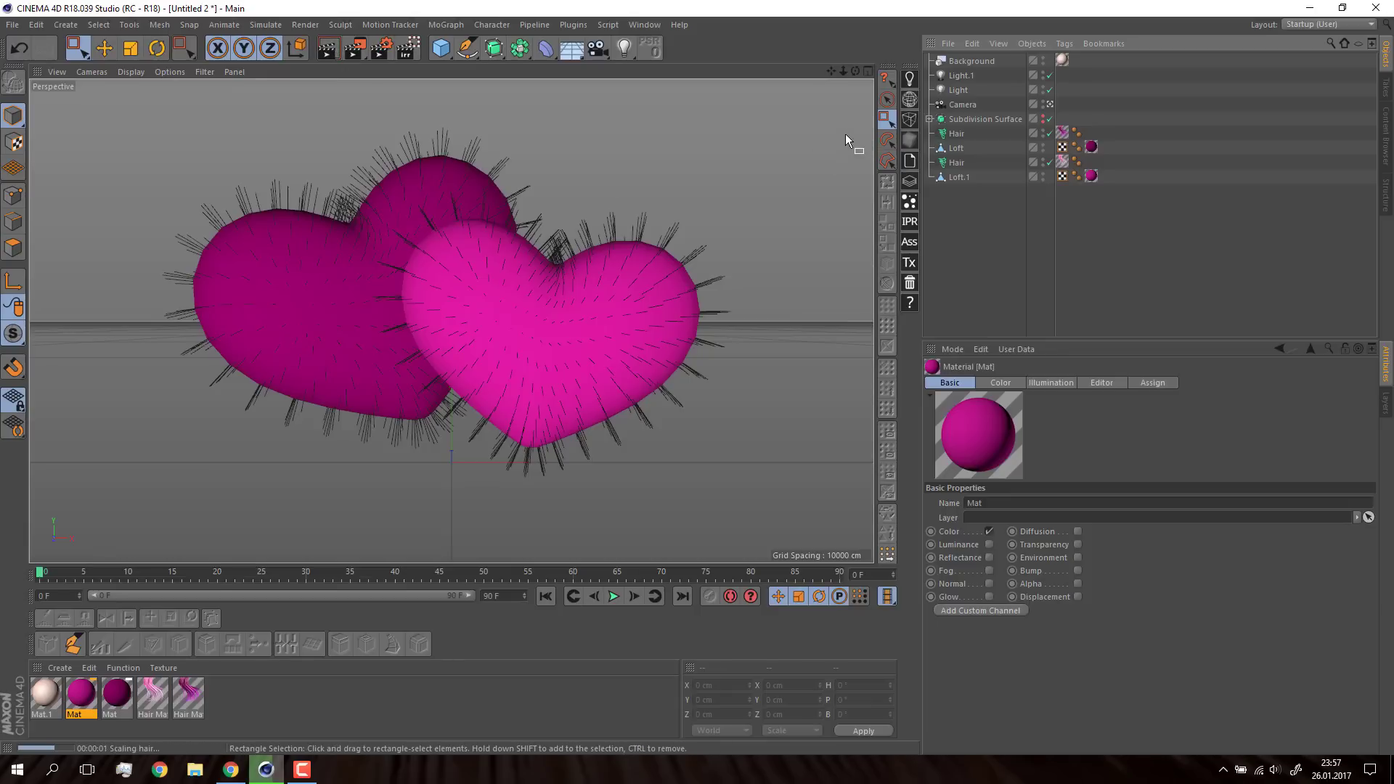